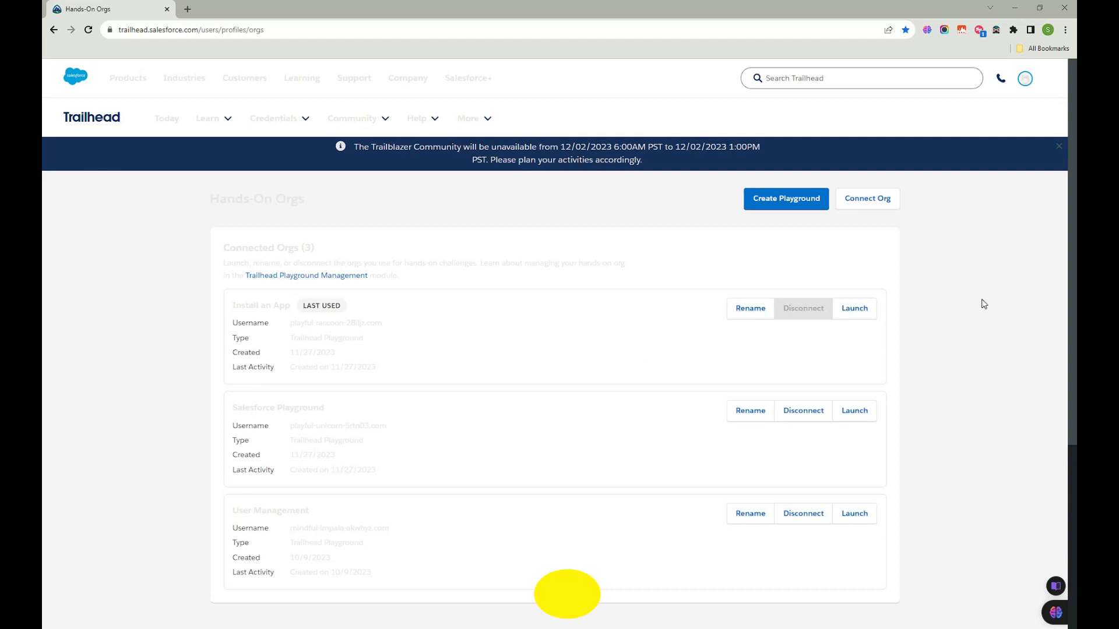
Step: Open the Rename dialog on the User Management org card in Hands-On Orgs
scroll(483, 325, "down", 1)
scroll(482, 326, "down", 3)
scroll(472, 325, "up", 5)
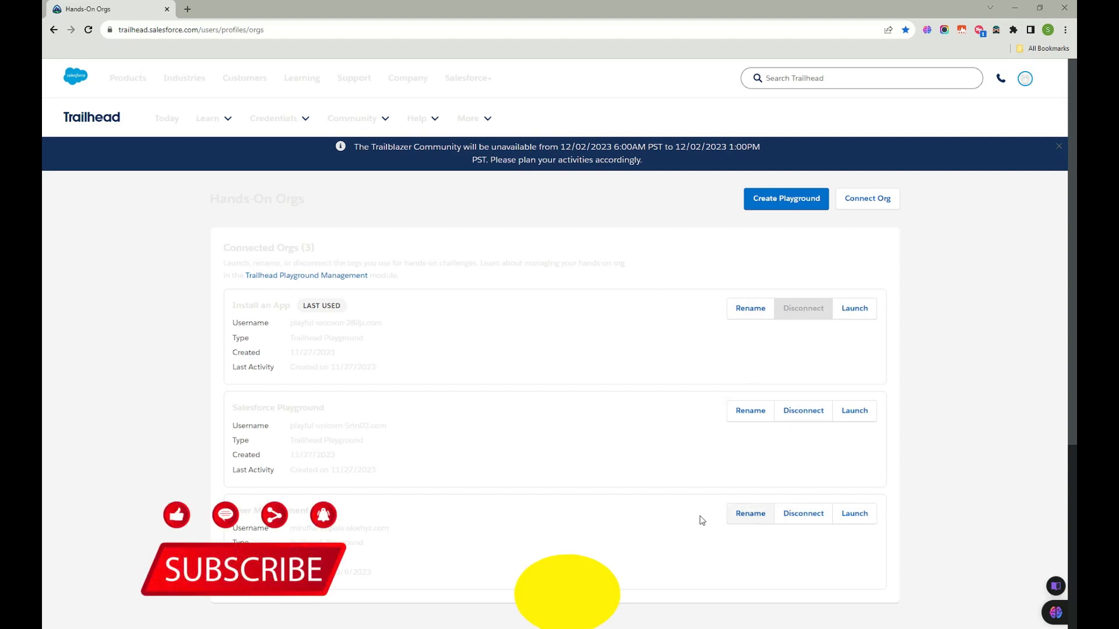
left_click(744, 514)
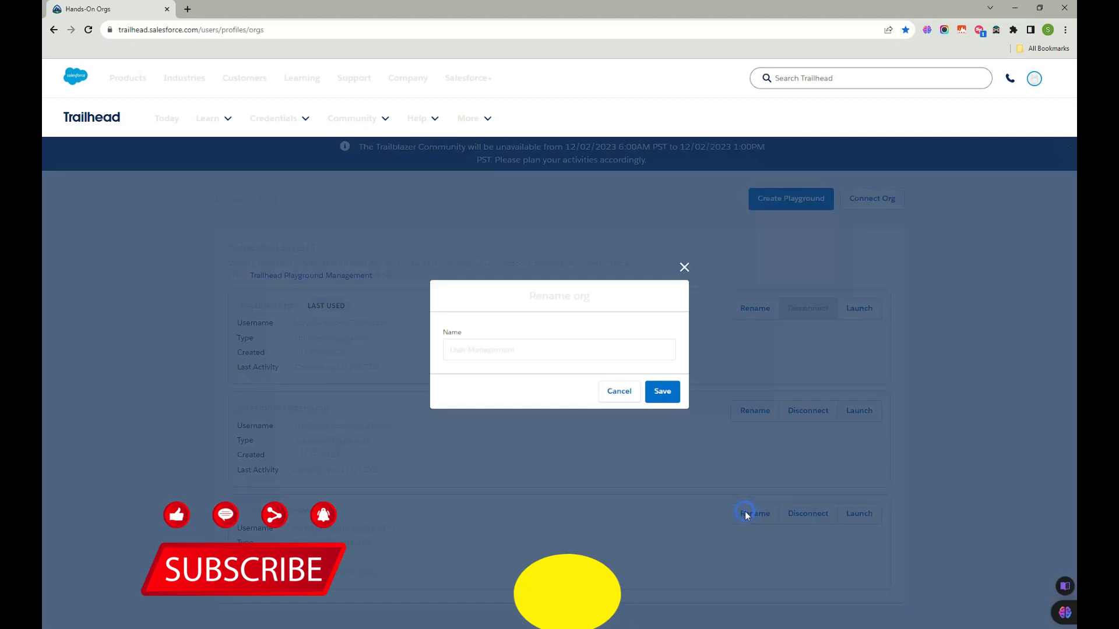
Step: Close the User Management dialog and rename the Salesforce Playground org to 'Access related ORG'
left_click(684, 267)
left_click(752, 410)
left_click(519, 348)
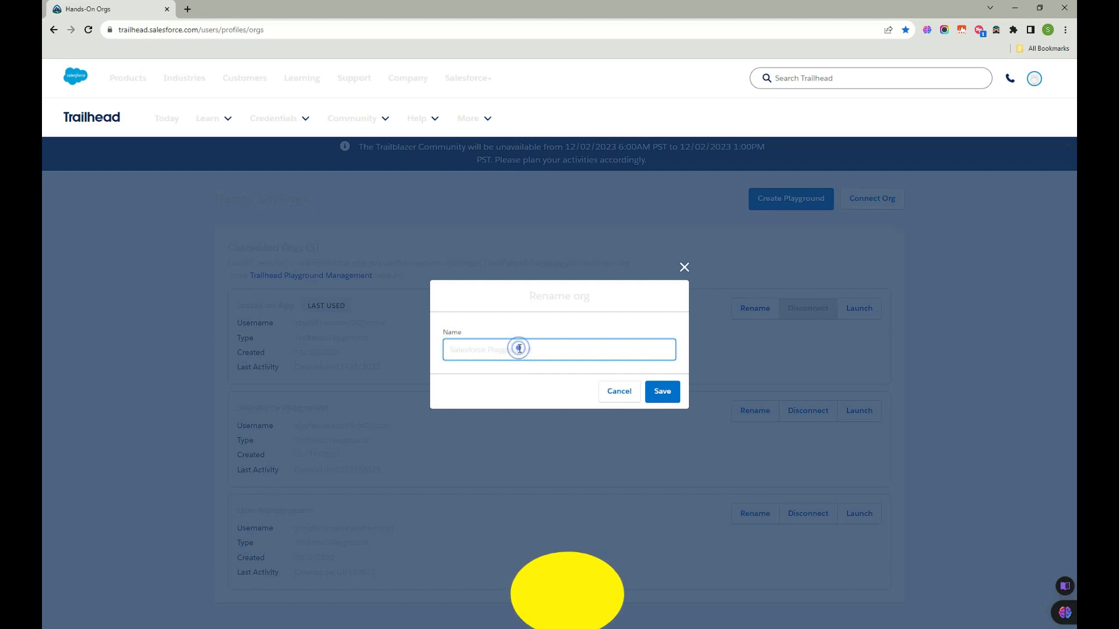
triple_click(520, 348)
type("Com")
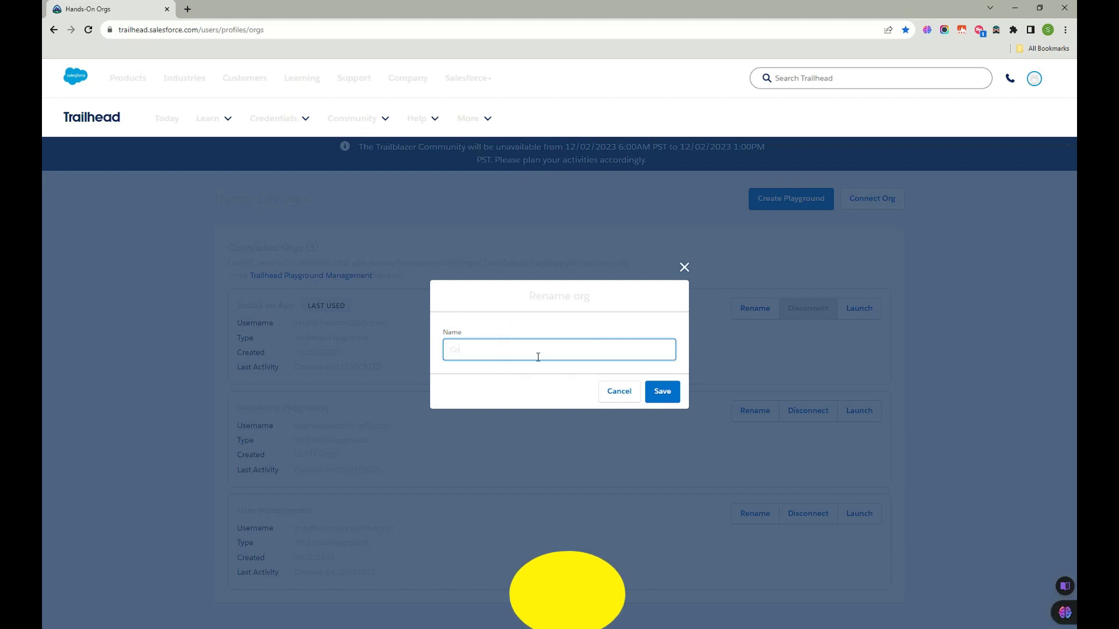
key("BackSpace")
key("BackSpace")
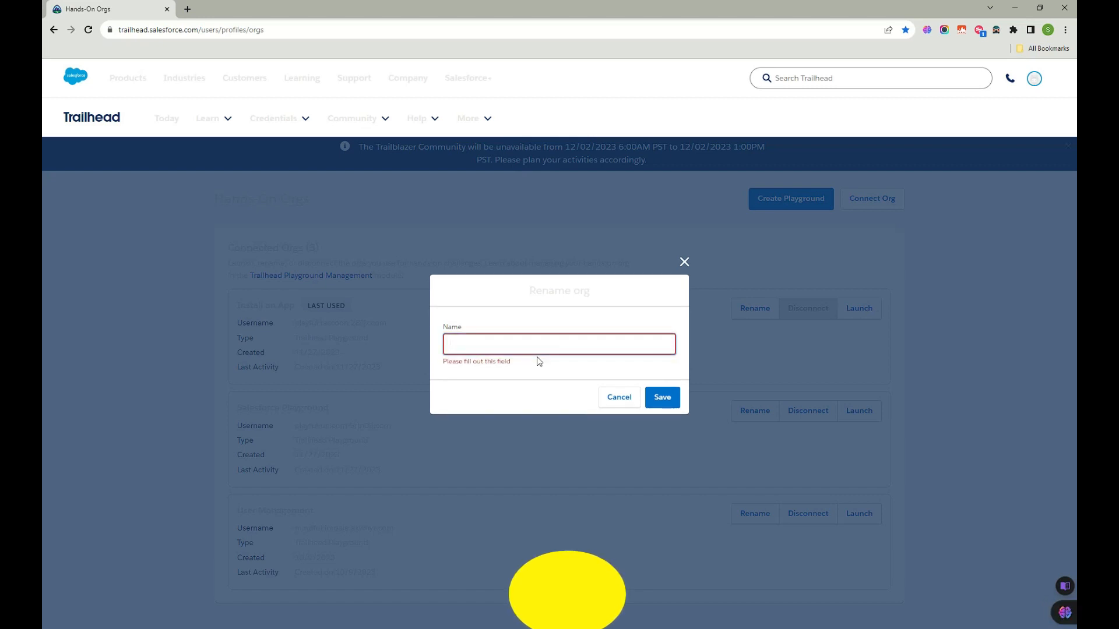
type("Access related ORG")
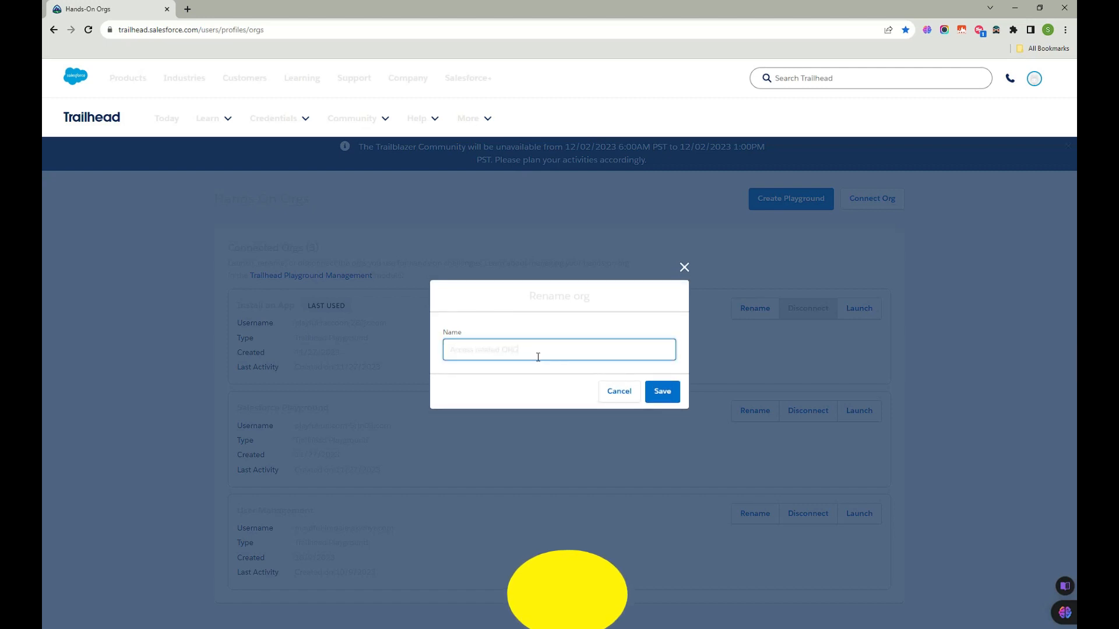
left_click(654, 395)
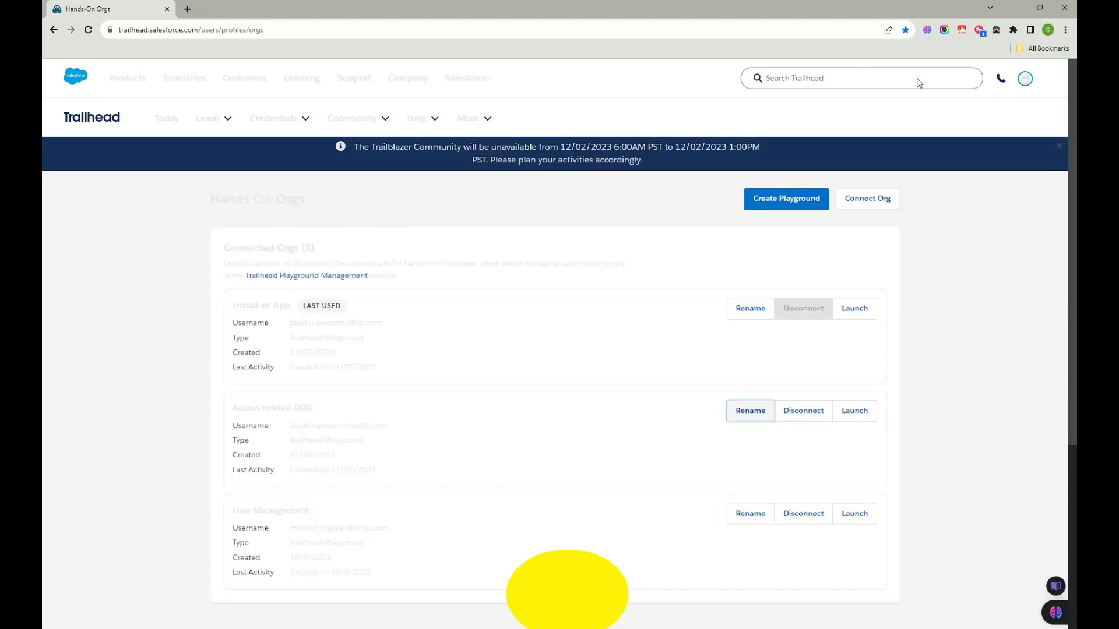
Step: Enable Dark Reader on Trailhead and launch Access related ORG to its Lightning welcome page
left_click(996, 29)
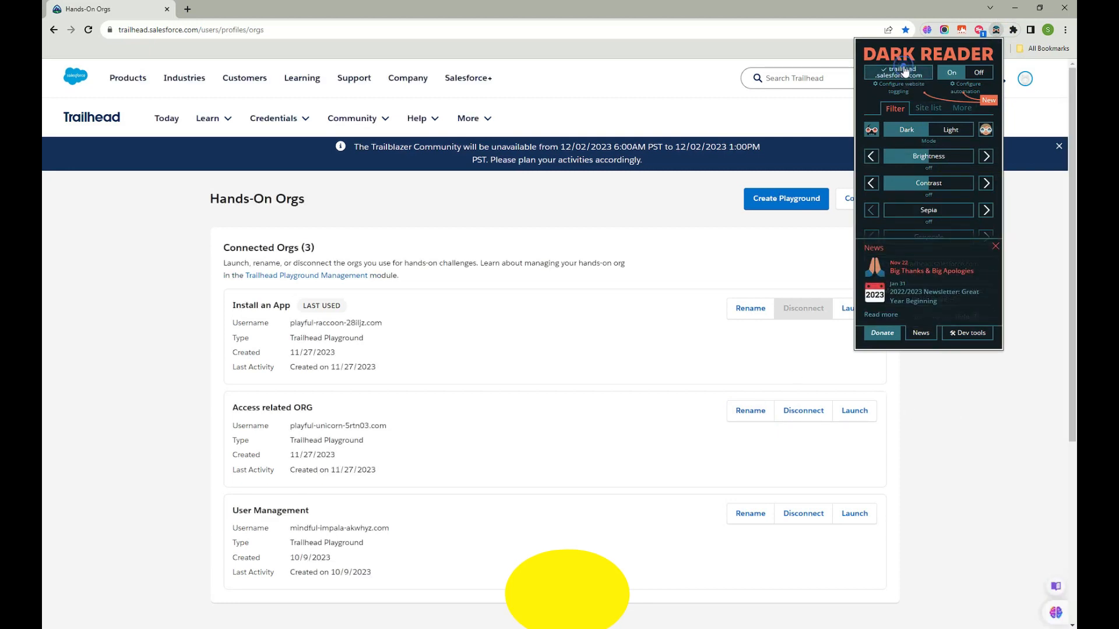
left_click(982, 476)
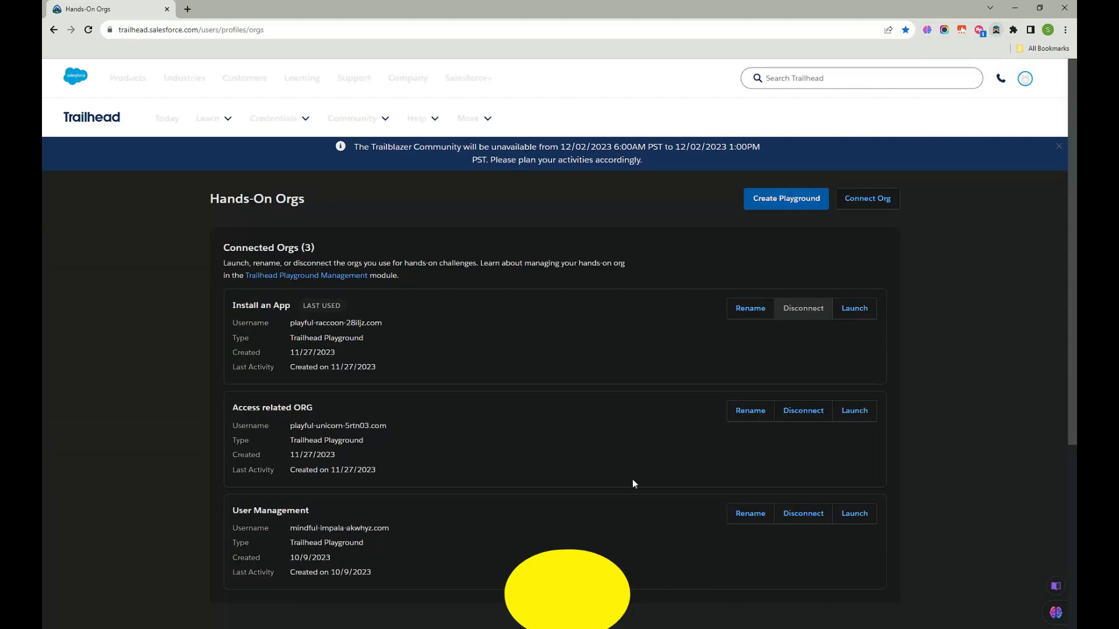
left_click(857, 413)
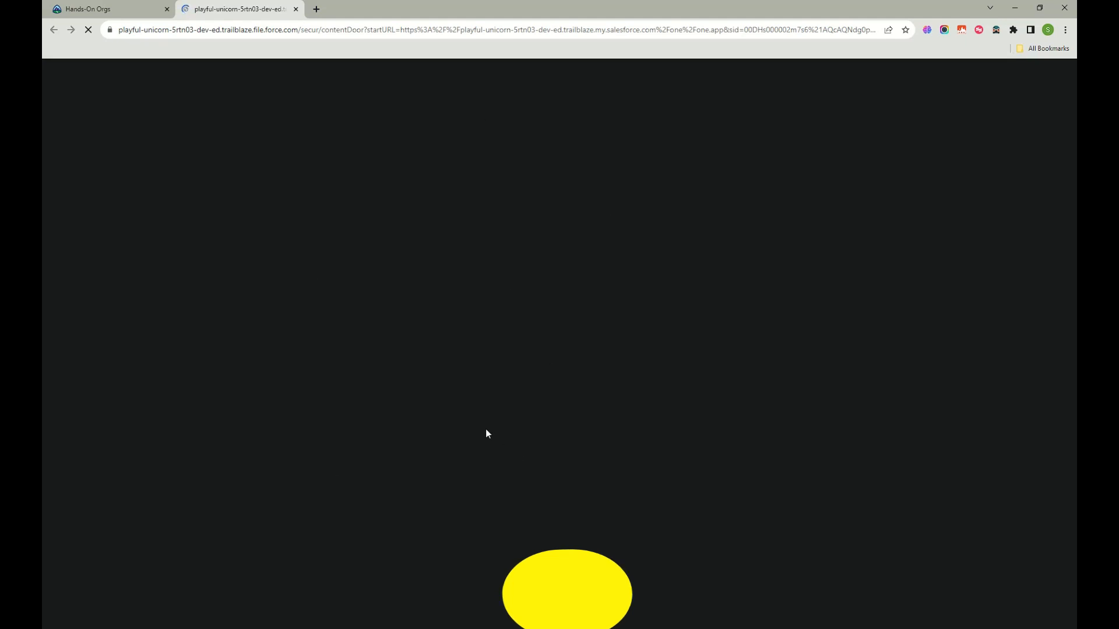
left_click(143, 10)
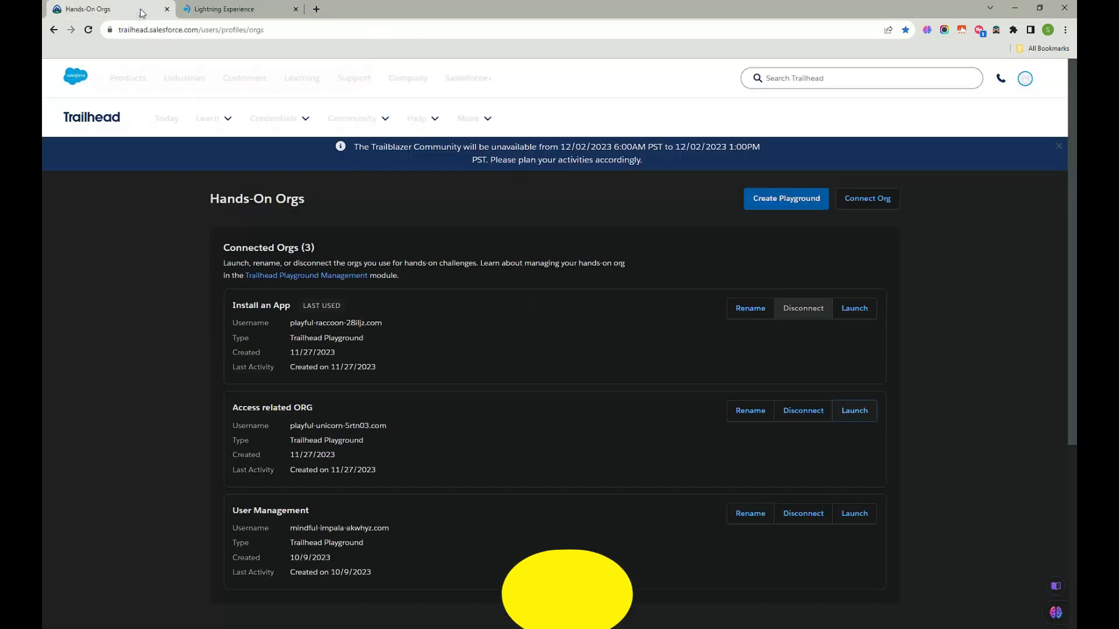
left_click(271, 7)
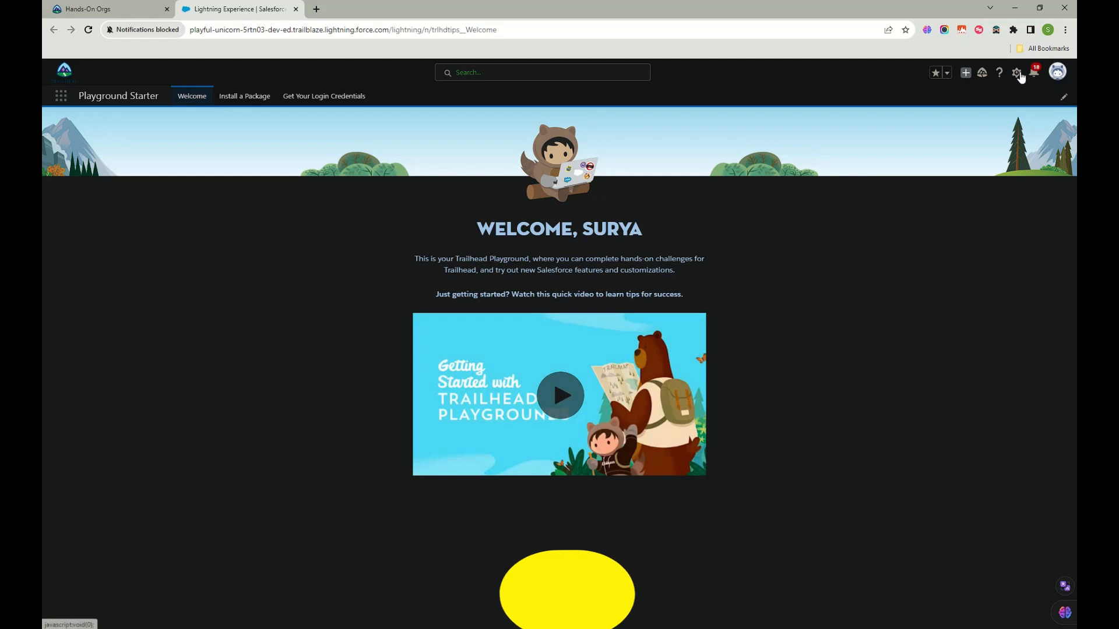
Step: Open Setup from the gear menu and browse the 119 standard objects in Object Manager
left_click(1017, 73)
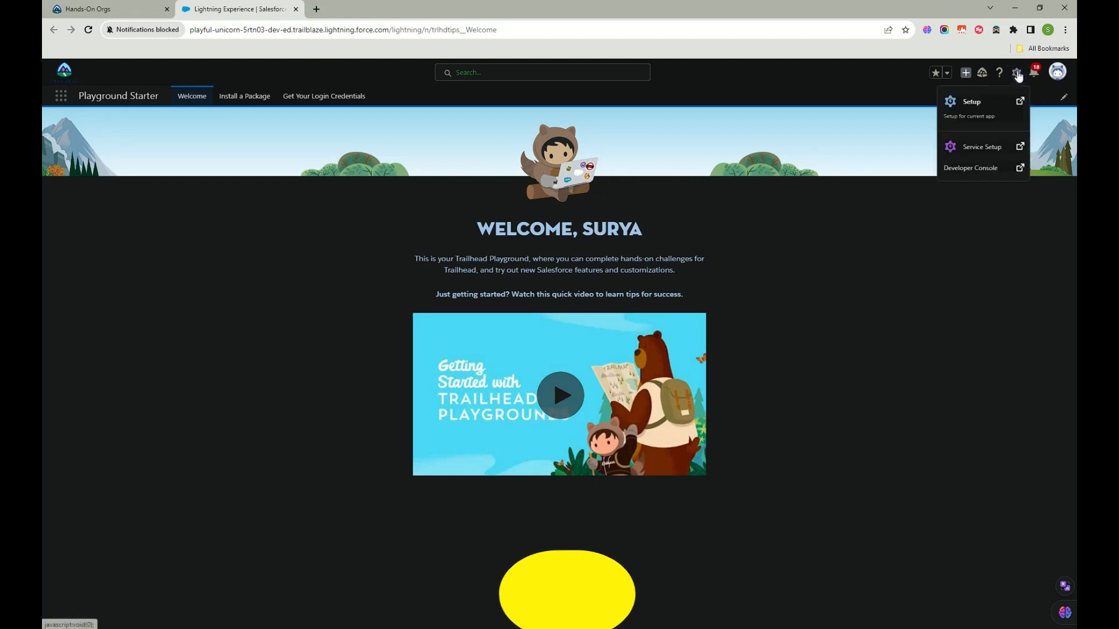
left_click(980, 114)
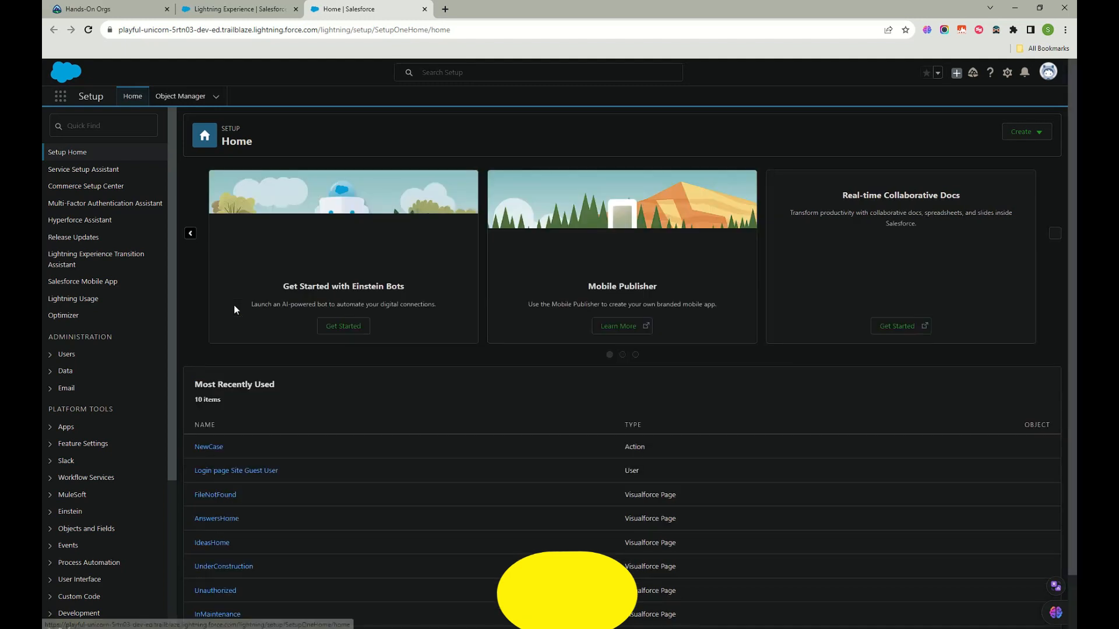
left_click(170, 95)
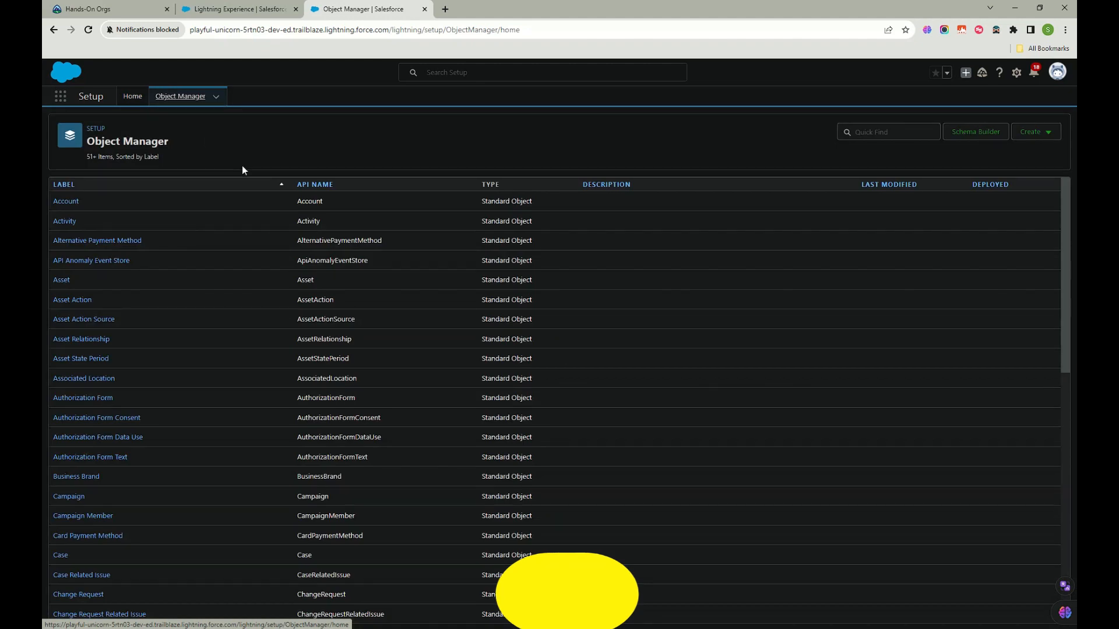
scroll(430, 231, "down", 2)
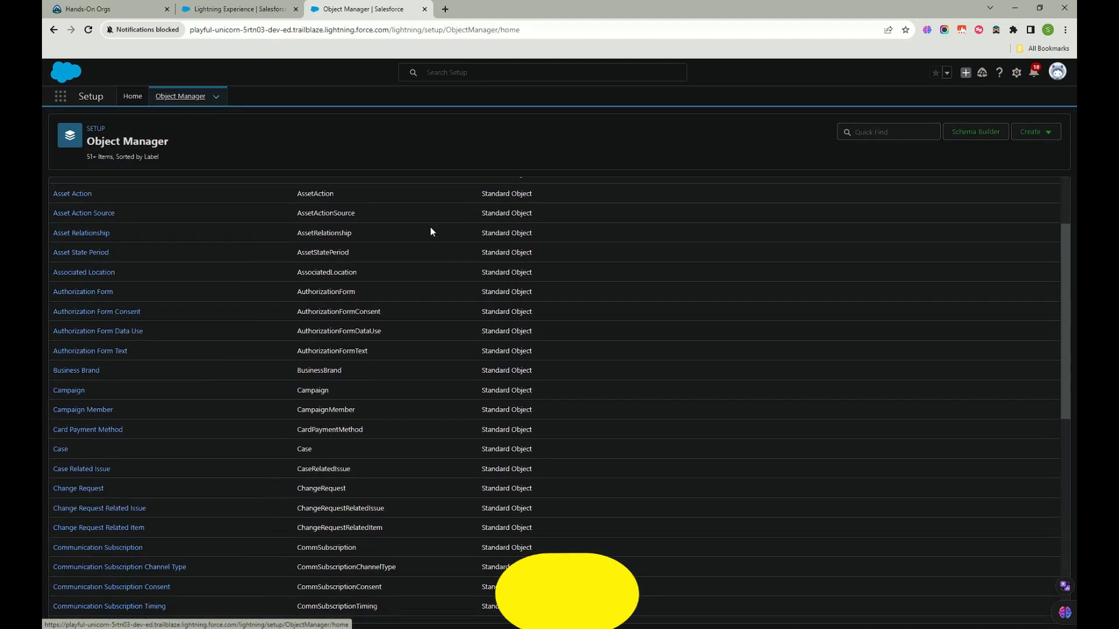
scroll(432, 230, "down", 8)
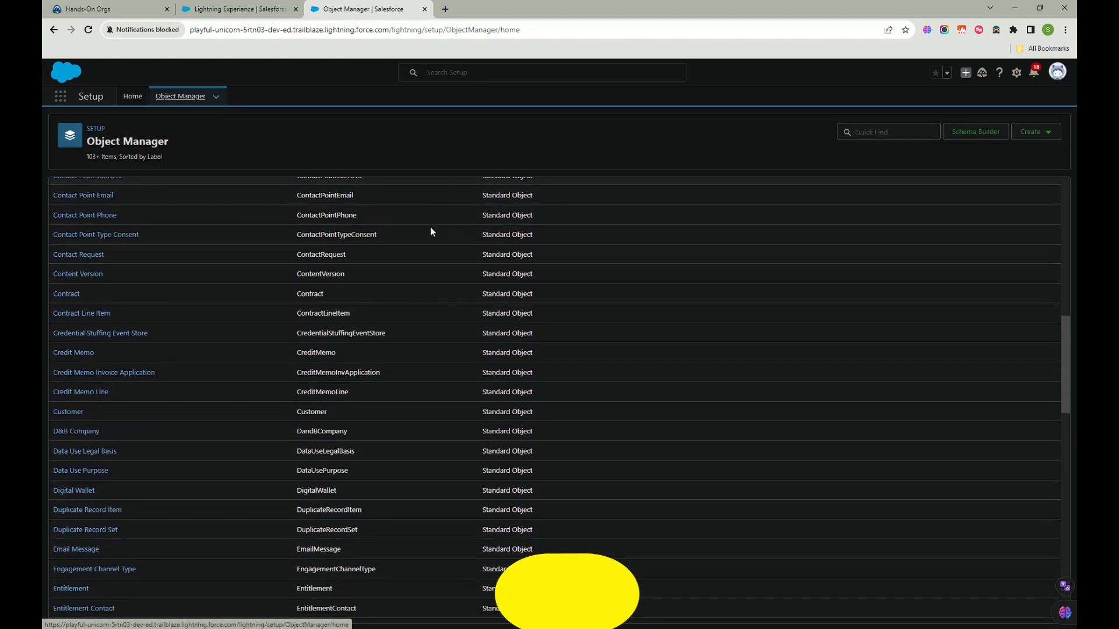
scroll(658, 408, "down", 15)
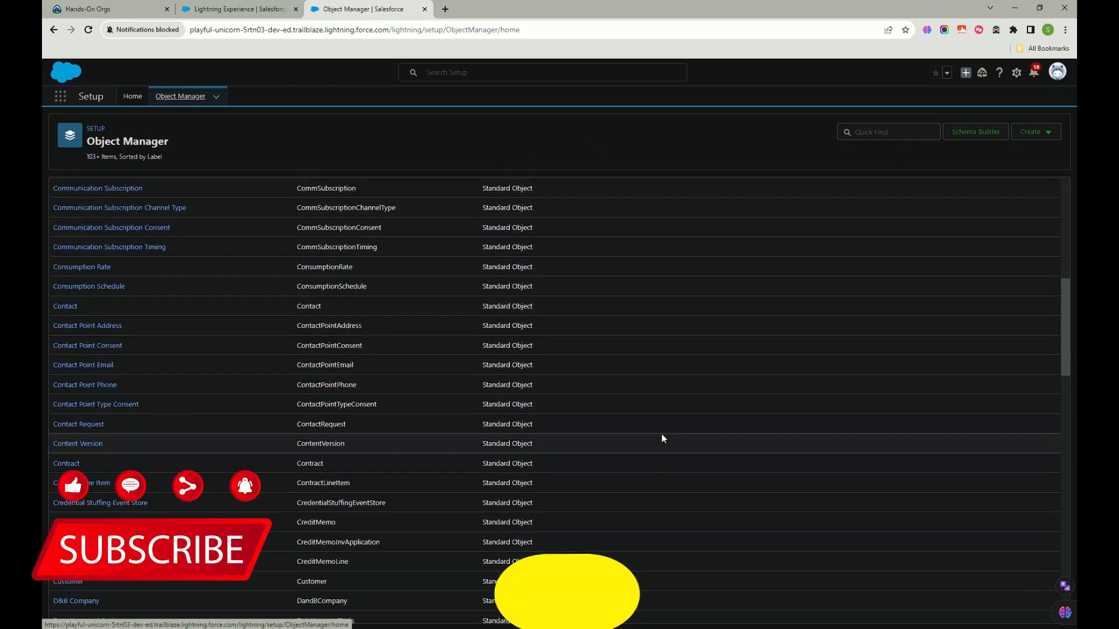
scroll(662, 434, "down", 20)
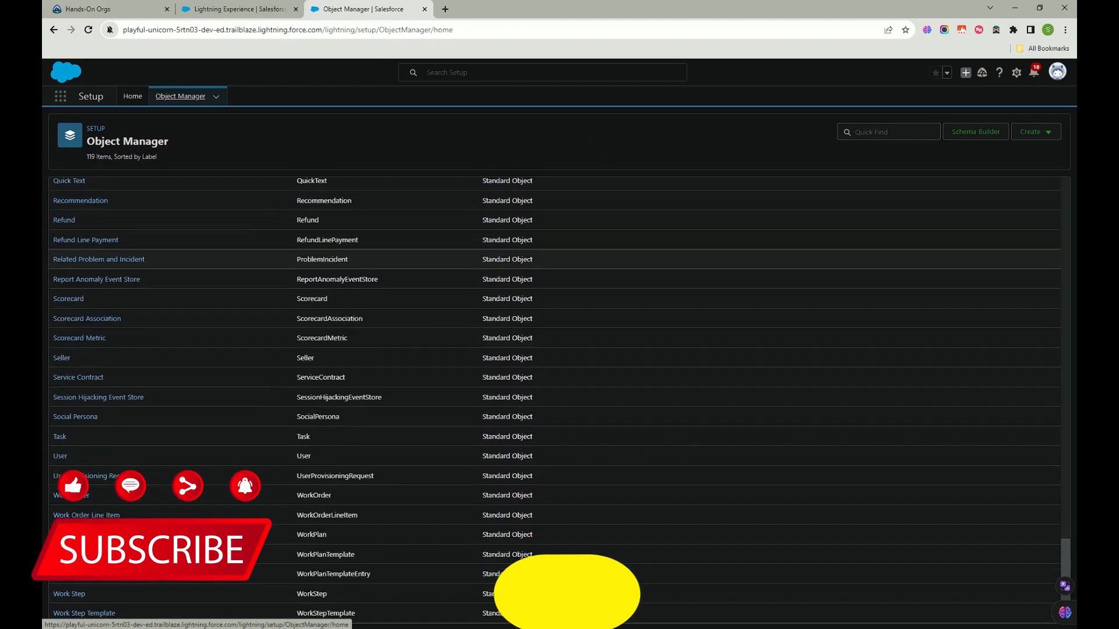
scroll(348, 568, "up", 20)
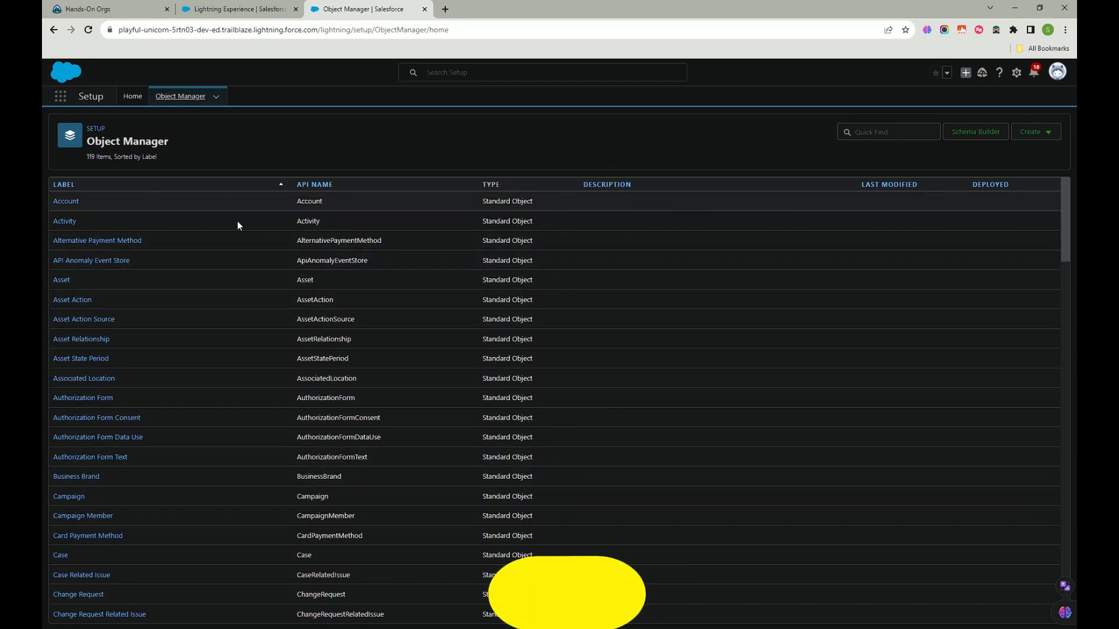
scroll(546, 419, "down", 20)
scroll(545, 417, "up", 20)
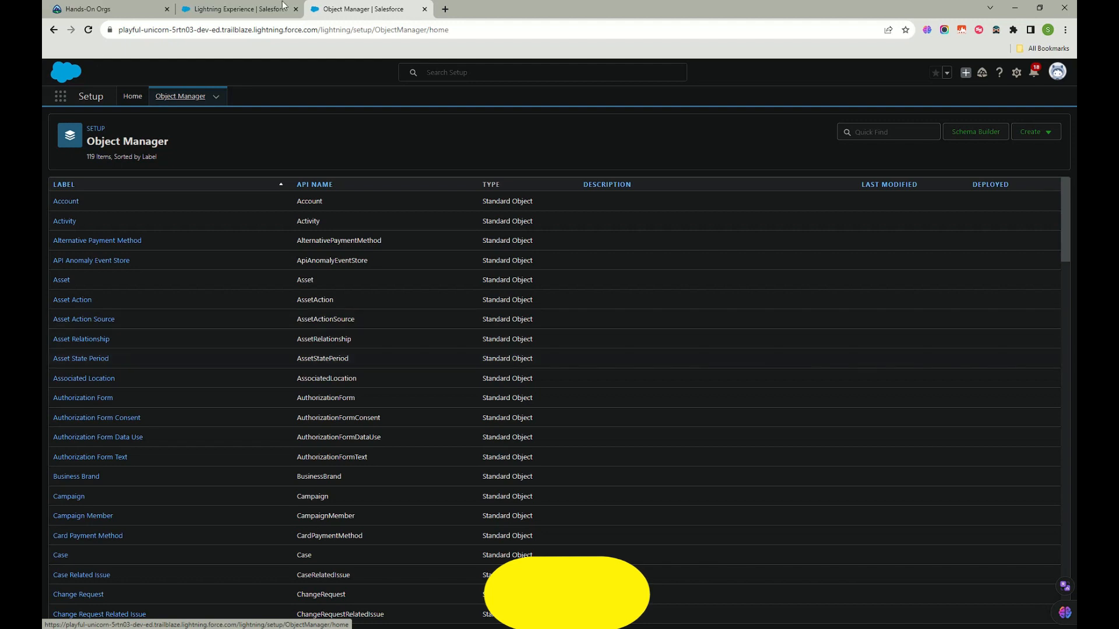
Step: Choose Create > Custom Object to bring up the empty New Custom Object form
left_click(1043, 137)
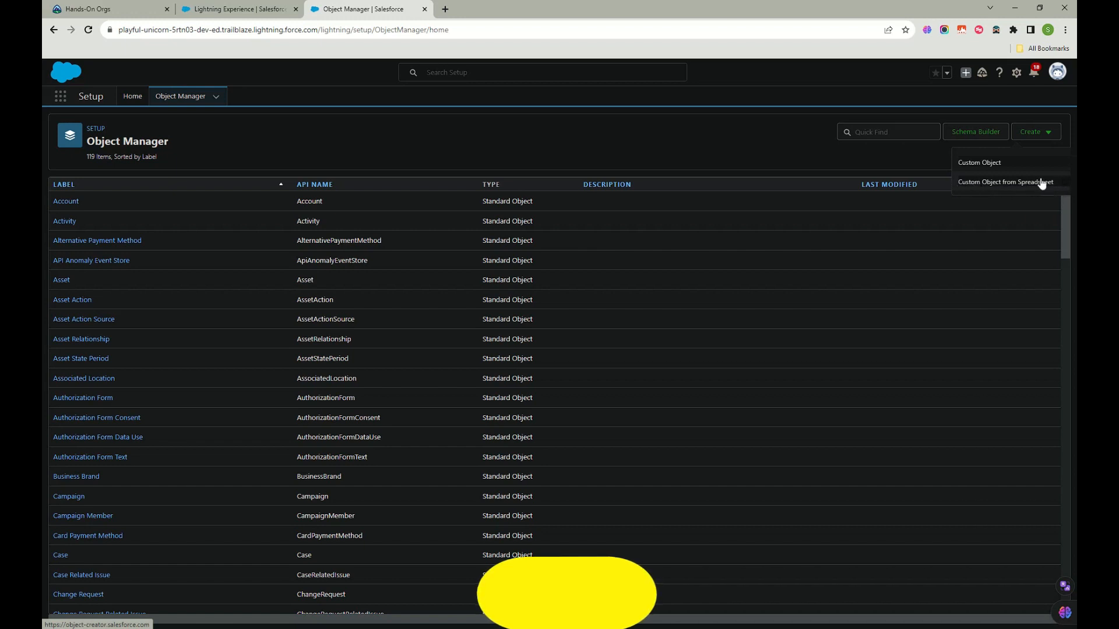
left_click(979, 163)
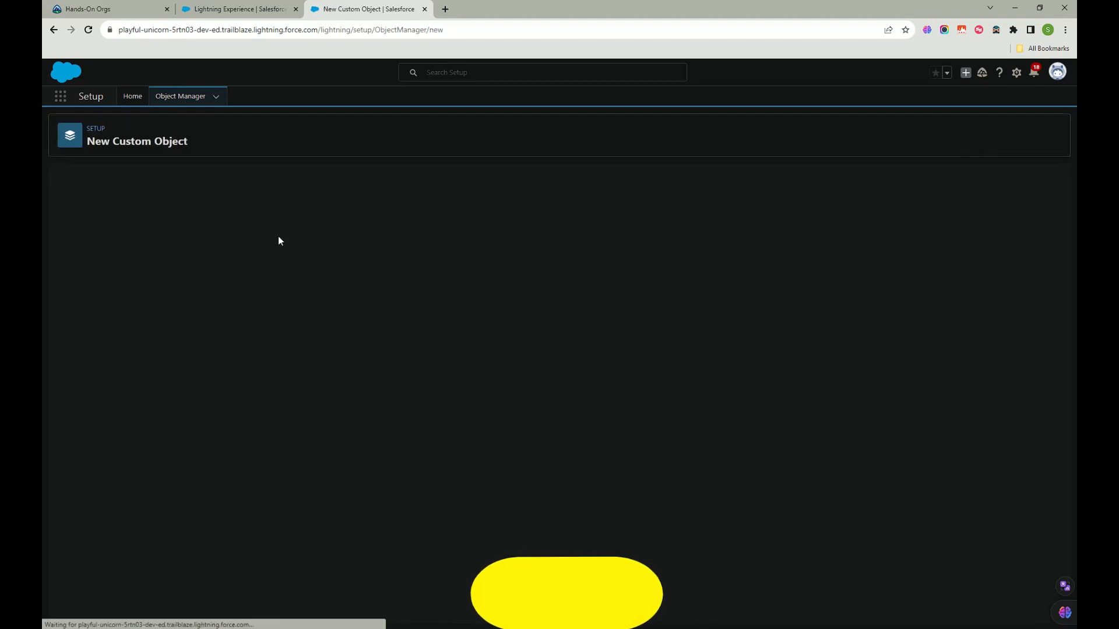
scroll(158, 404, "down", 3)
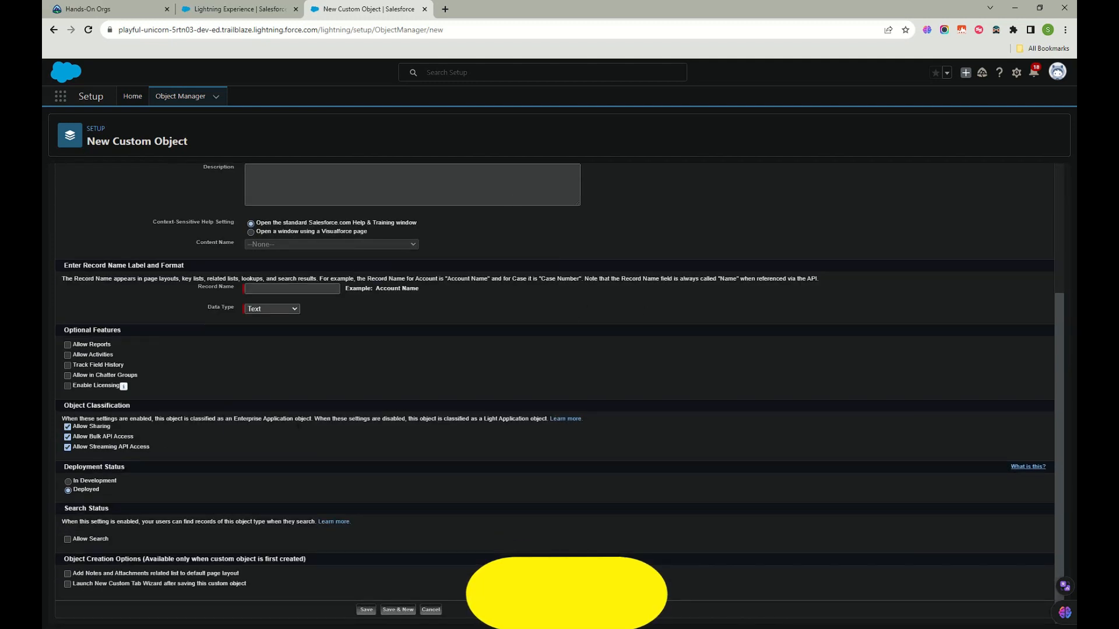
scroll(585, 530, "up", 1)
scroll(586, 531, "up", 3)
Step: Enter label Test Object, plural label Test Objects and object name Test_Object
left_click(268, 268)
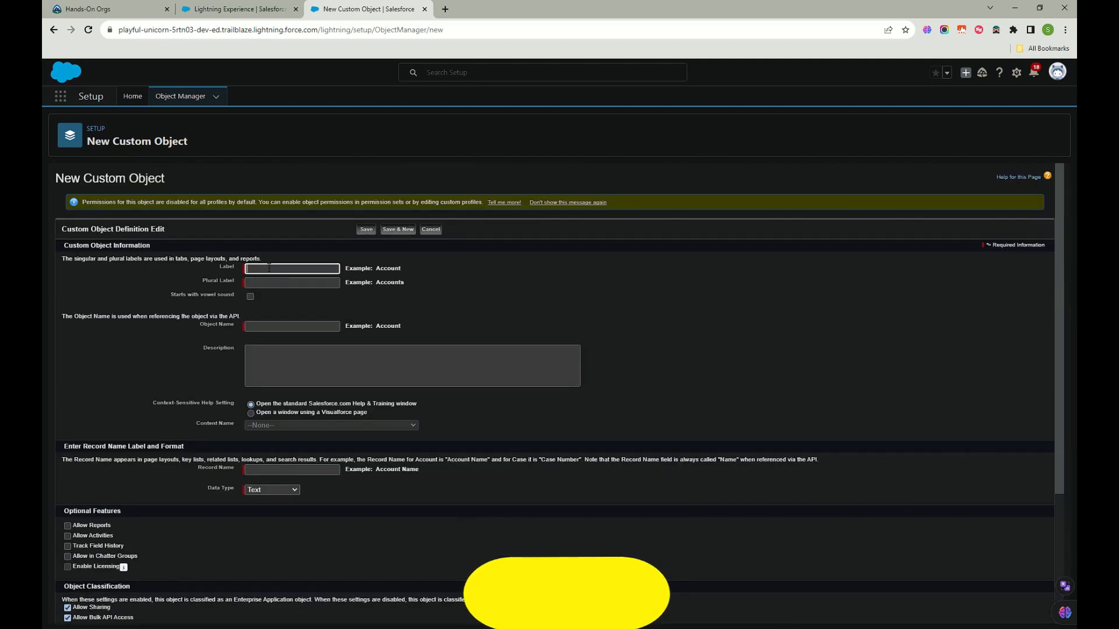
type("TEs")
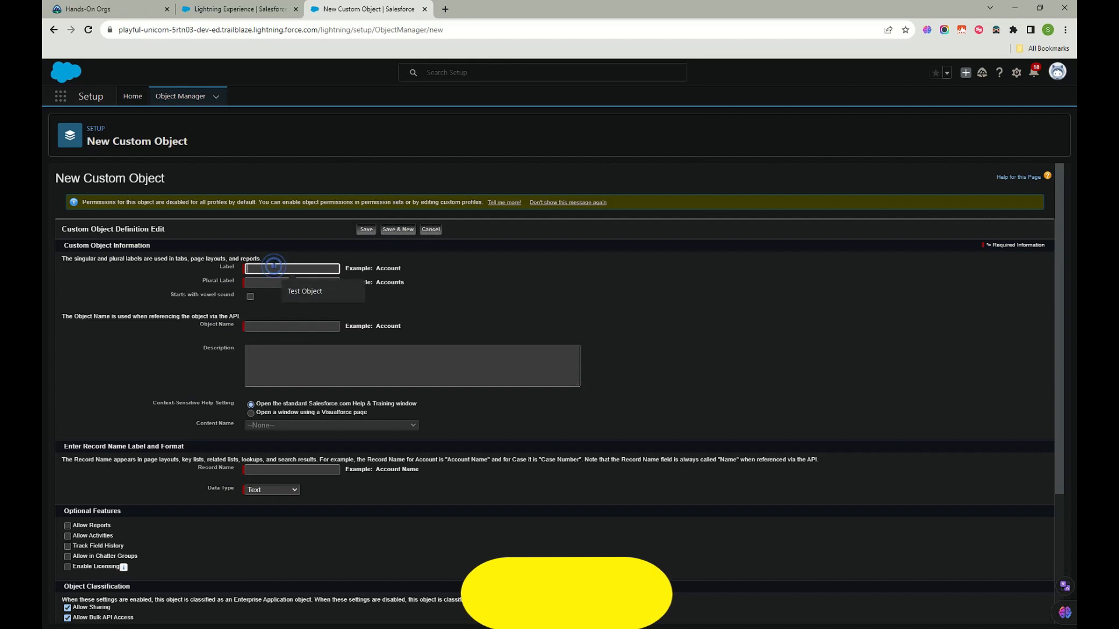
left_click(288, 290)
left_click(280, 284)
left_click(294, 303)
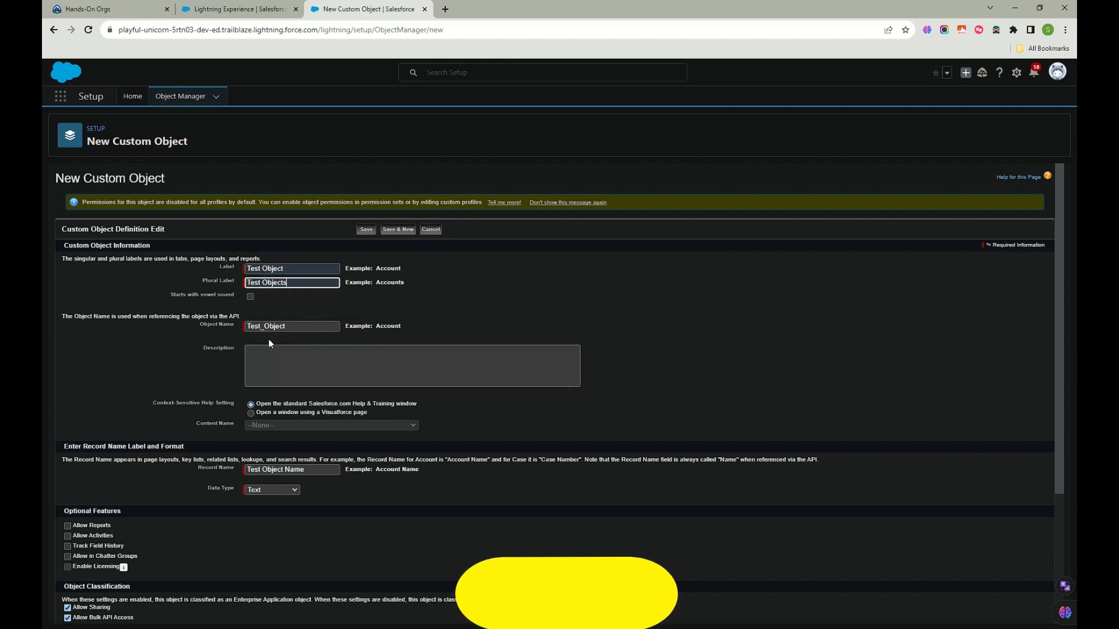
left_click(299, 325)
left_click(310, 319)
double_click(288, 326)
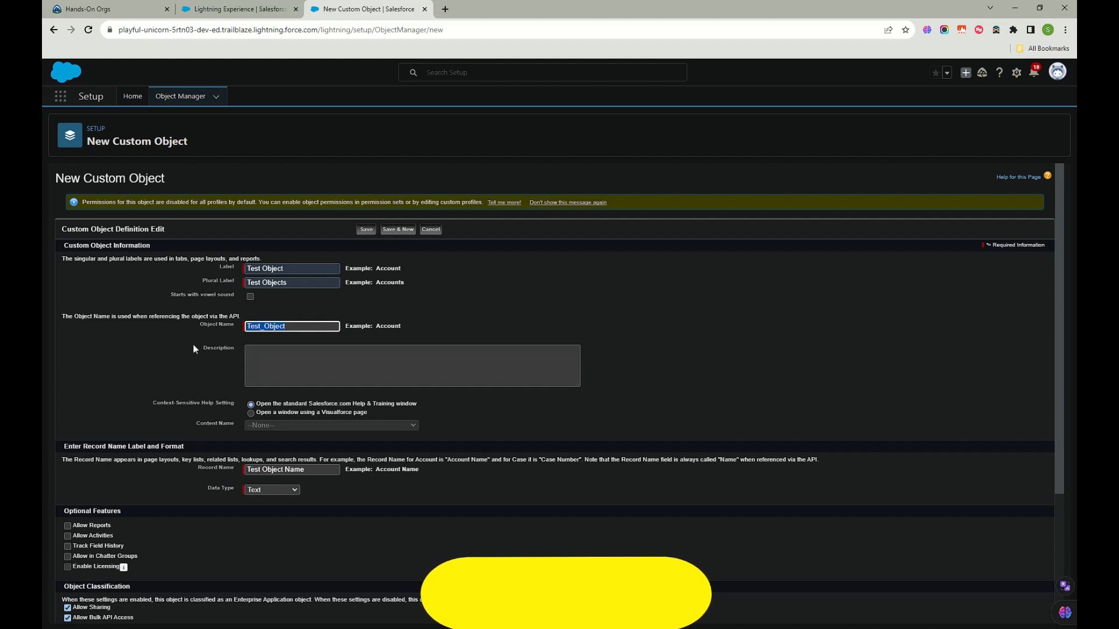
left_click(289, 426)
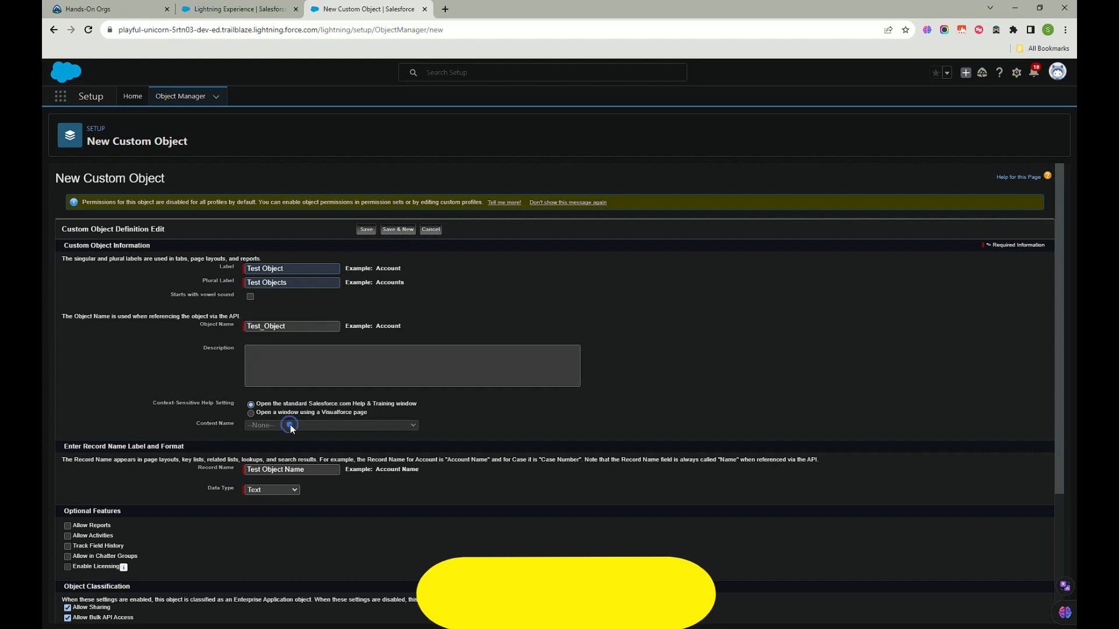
Step: Set the record name to 'Test Object Name' with data type Text, after trying Auto Number
left_click(218, 471)
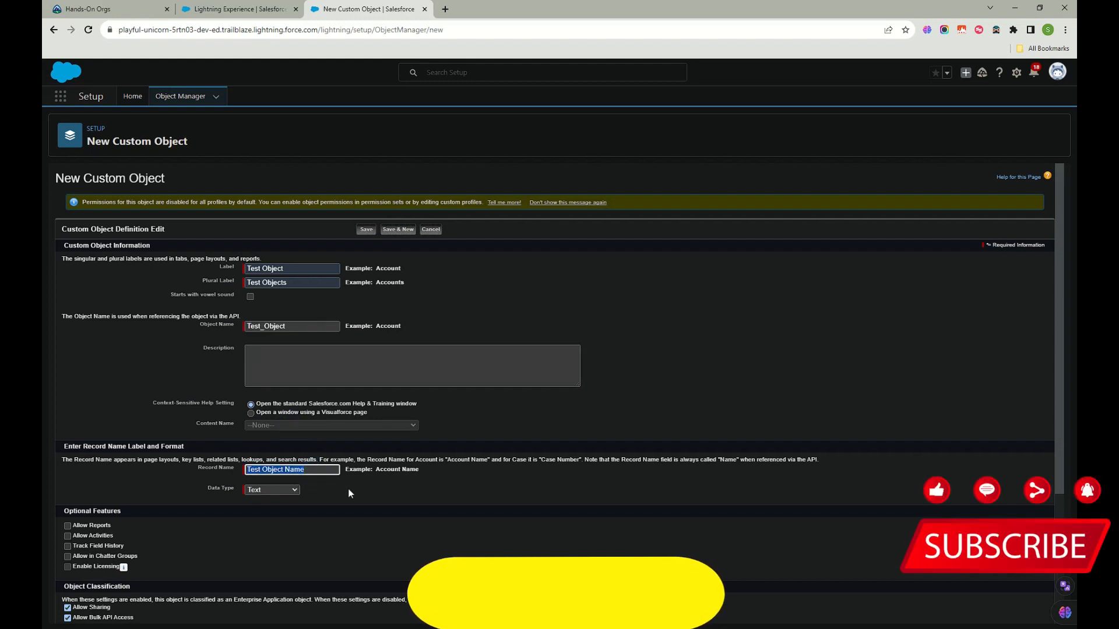
double_click(293, 473)
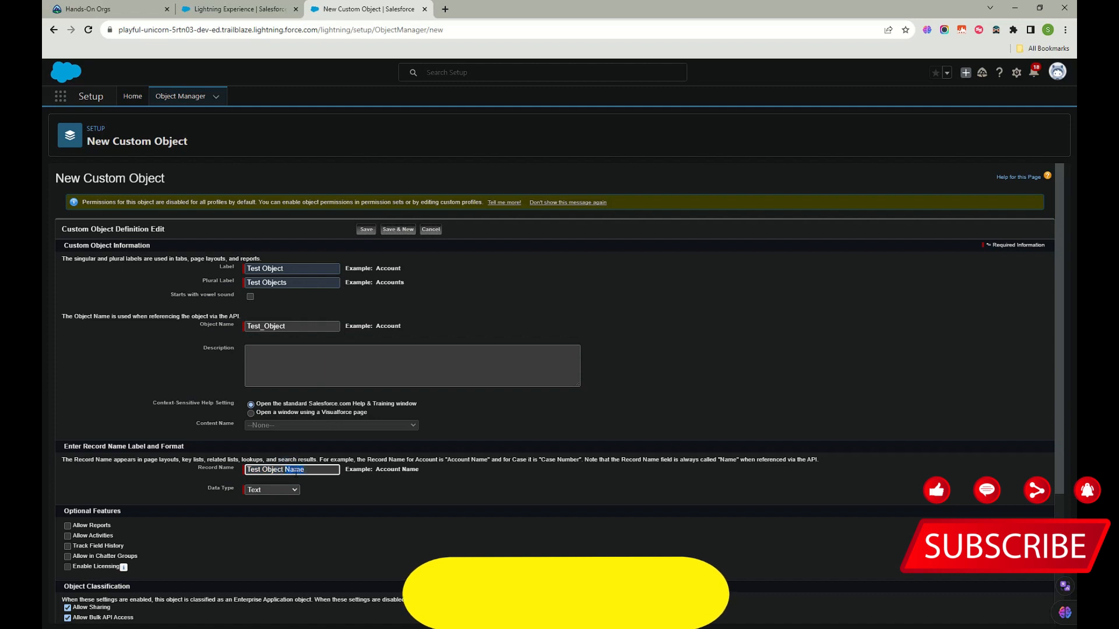
type("N")
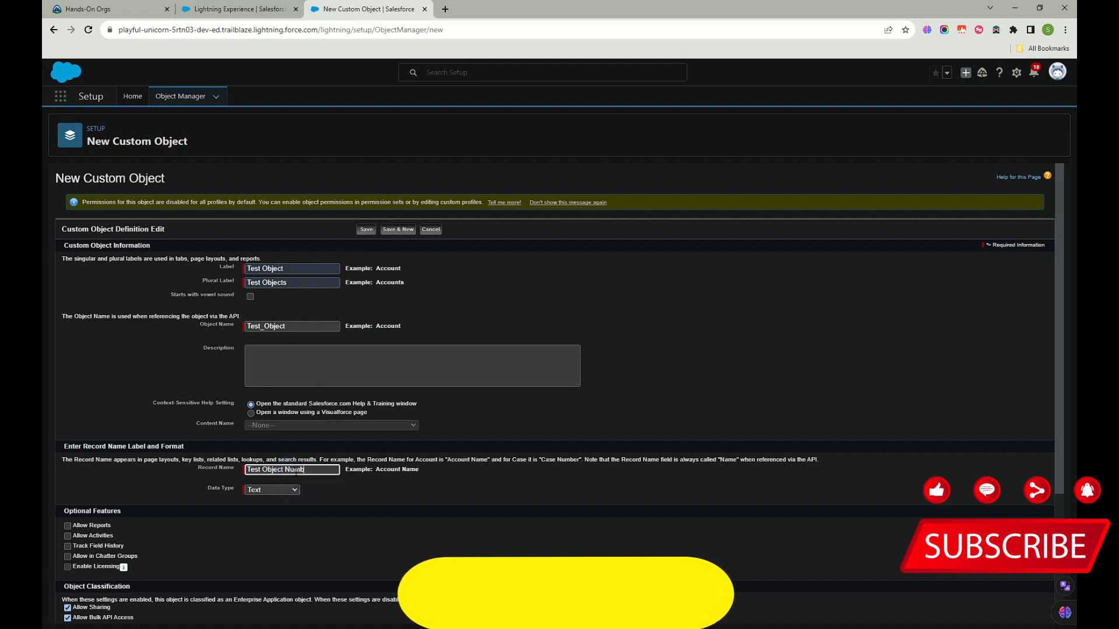
left_click(284, 495)
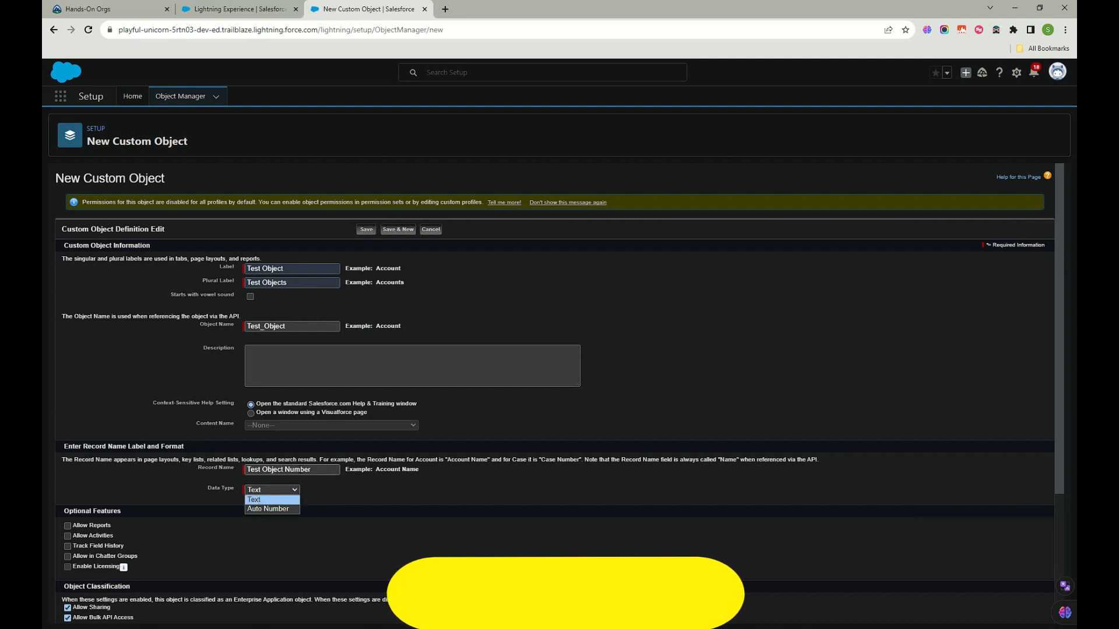
left_click(268, 509)
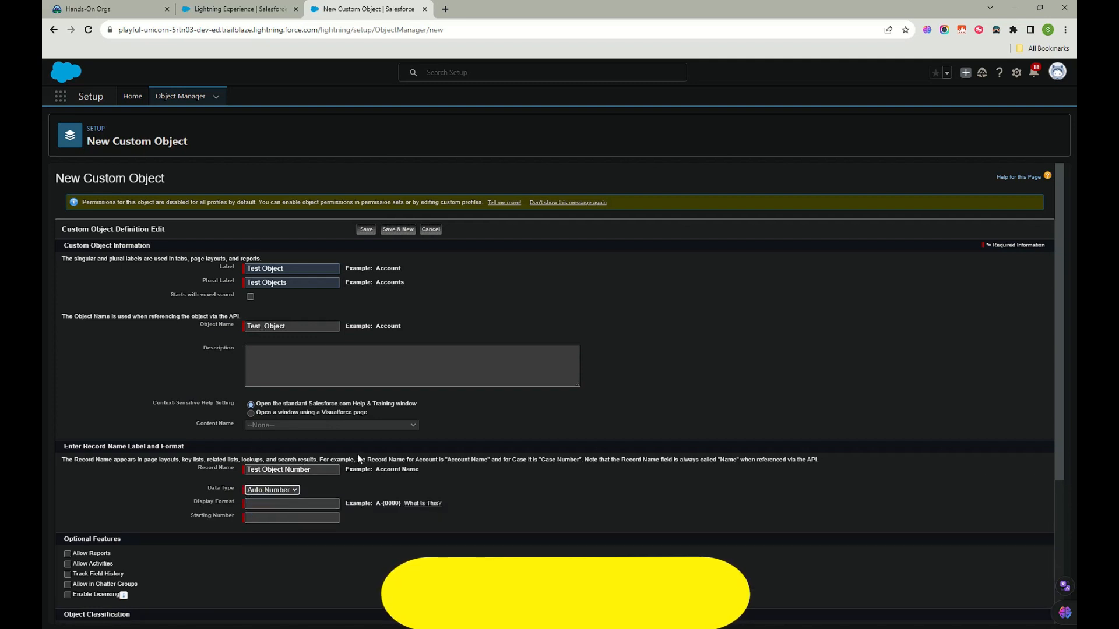
left_click(311, 492)
left_click(268, 499)
left_click(306, 469)
type("Name")
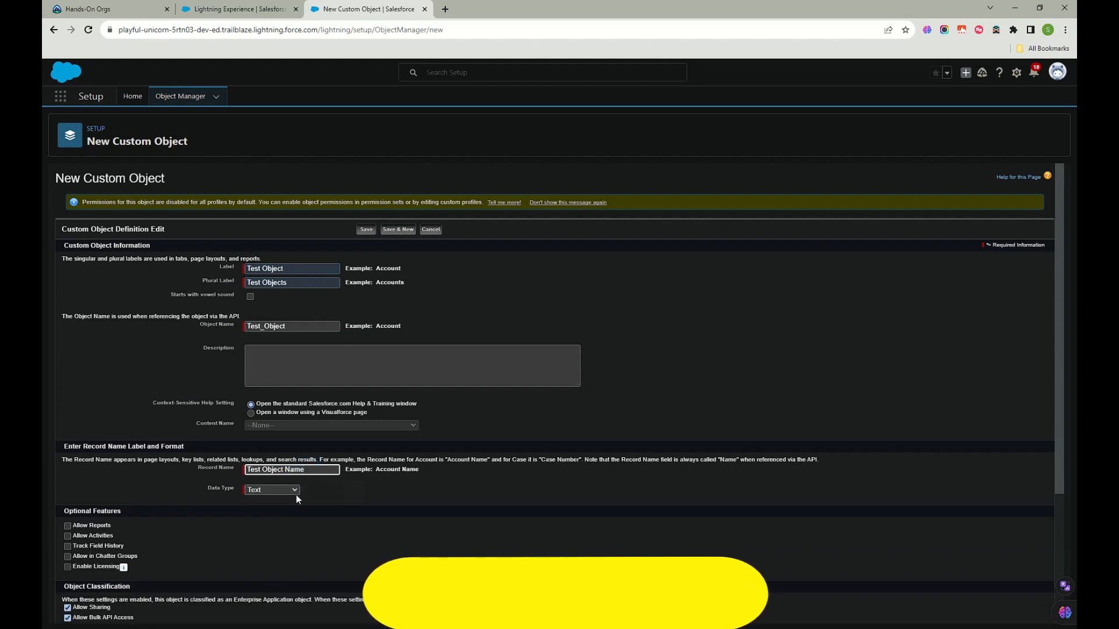
Step: Enable Allow Reports, Allow Activities, Track Field History and Chatter Groups on Test Object
scroll(145, 522, "down", 2)
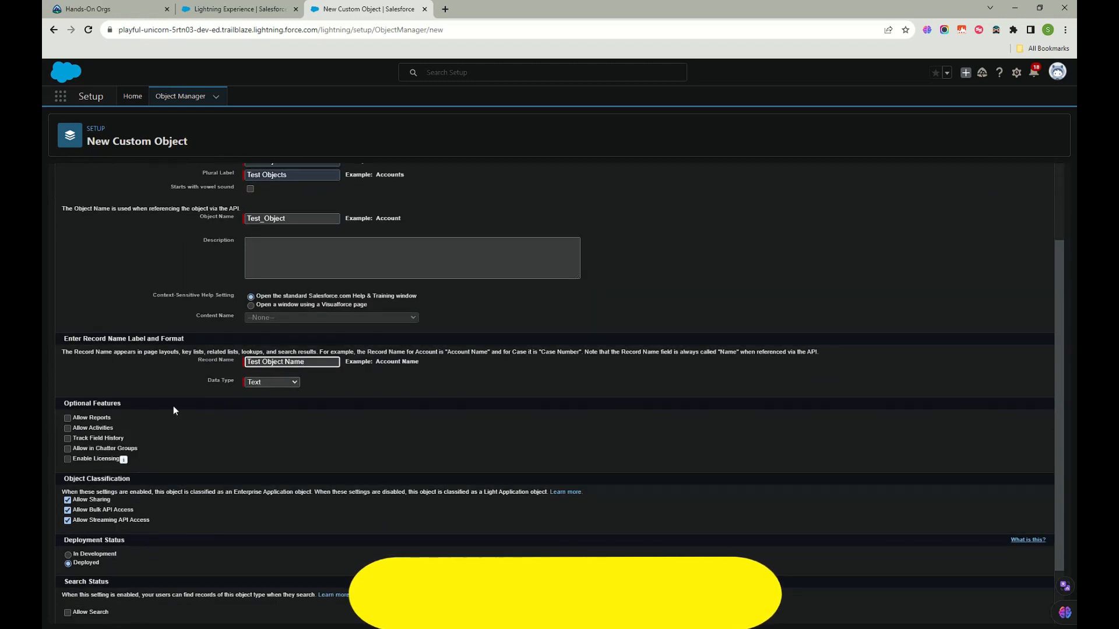
left_click(68, 419)
left_click(68, 428)
left_click(68, 438)
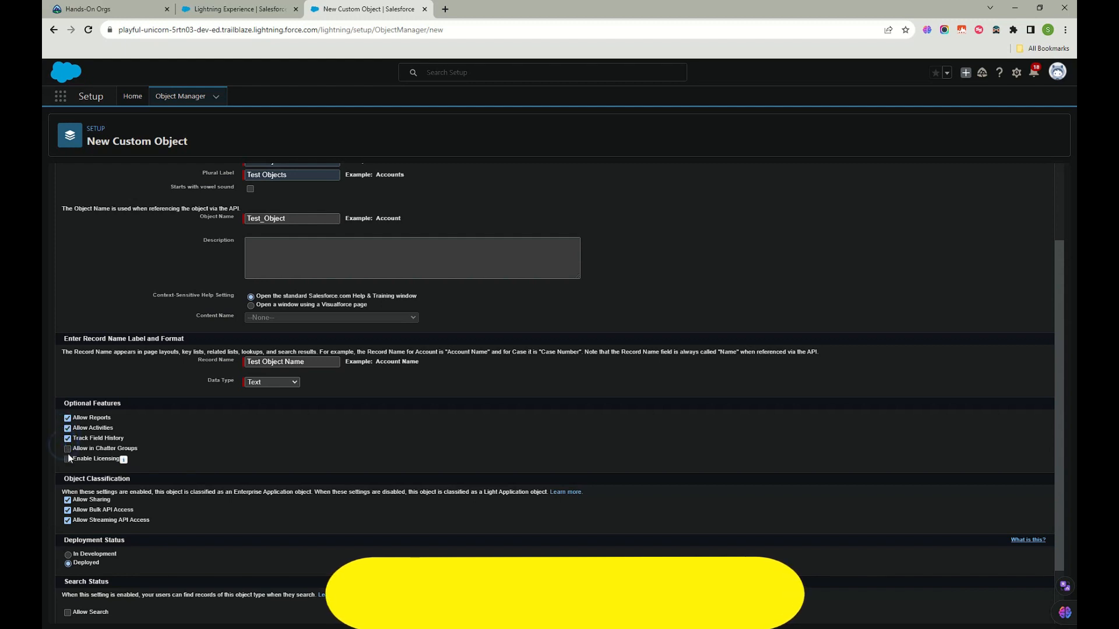
left_click(68, 449)
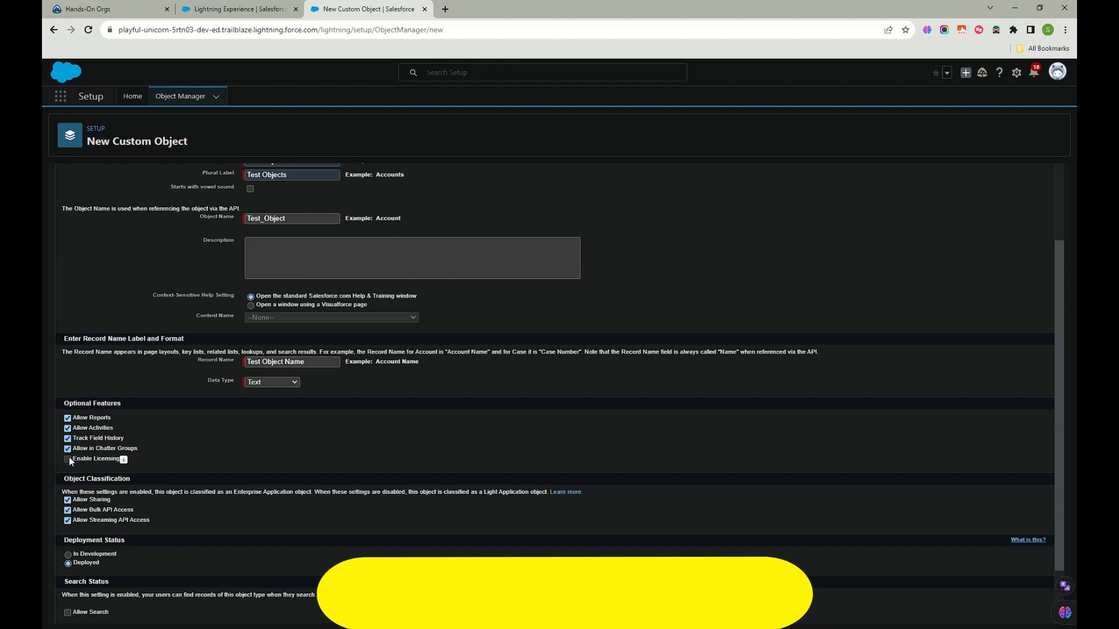
mouse_move(124, 461)
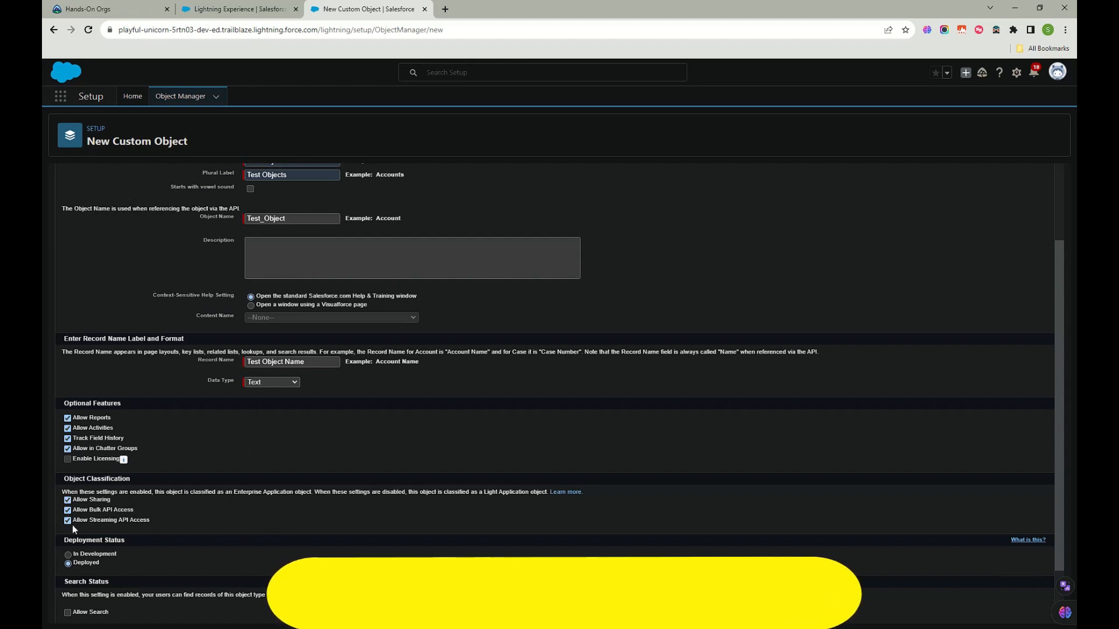
Step: Turn on Allow Search, Add Notes and Attachments, and Launch New Custom Tab Wizard
scroll(140, 530, "down", 1)
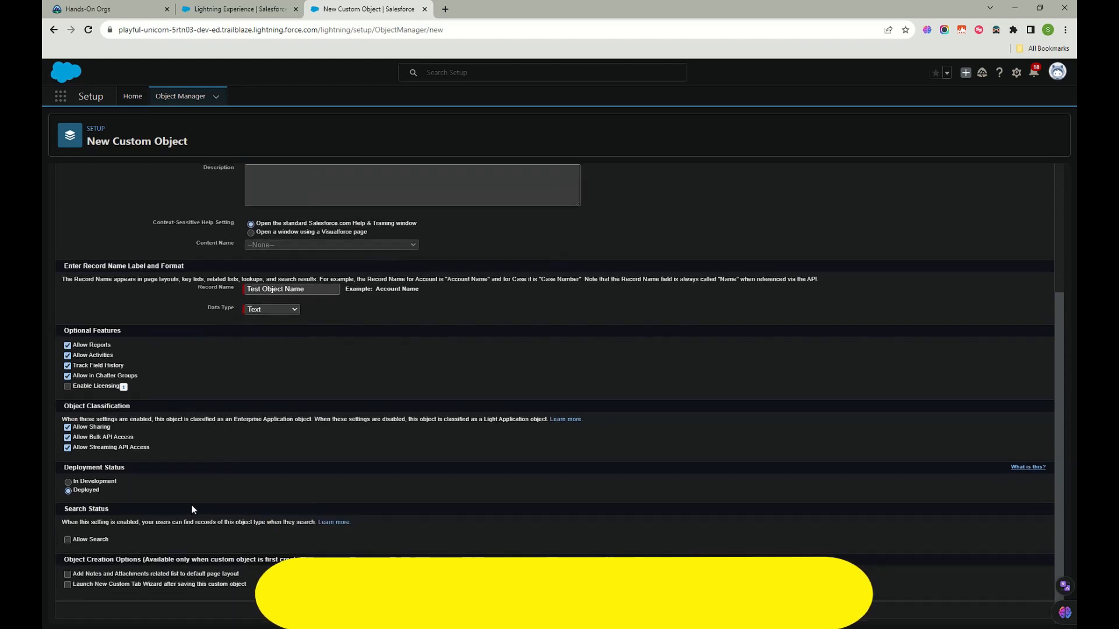
left_click(65, 539)
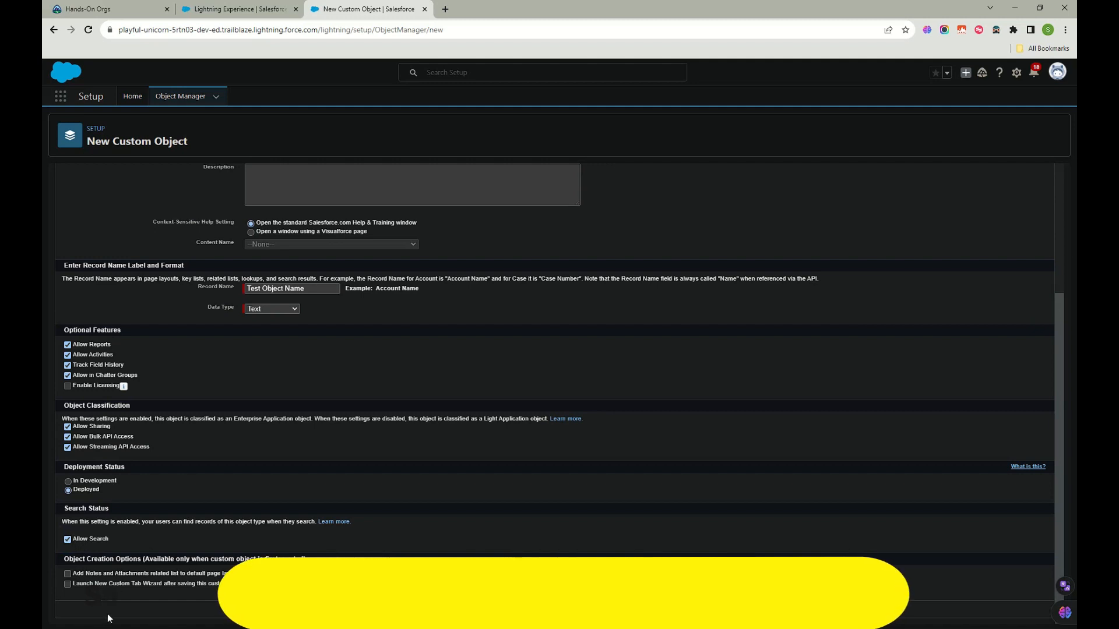
left_click(68, 574)
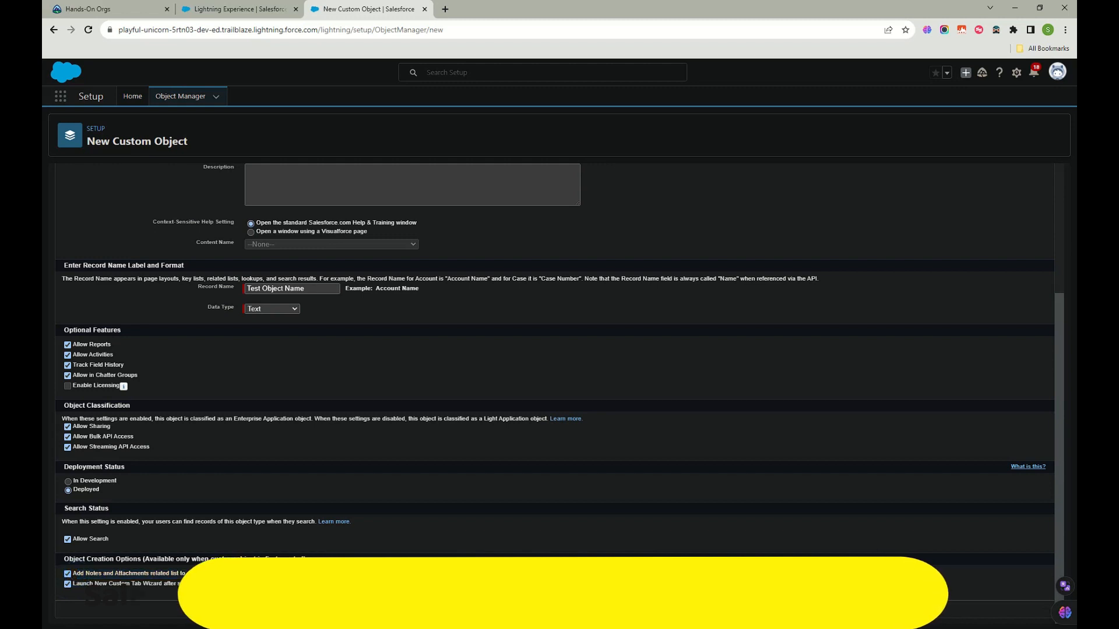
triple_click(188, 573)
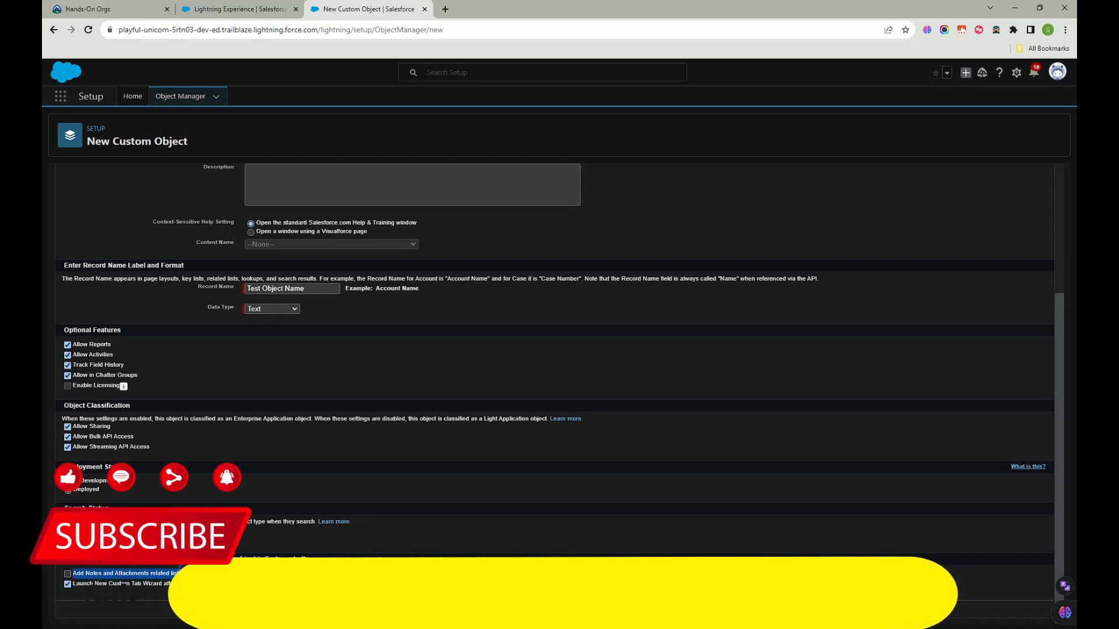
left_click(68, 574)
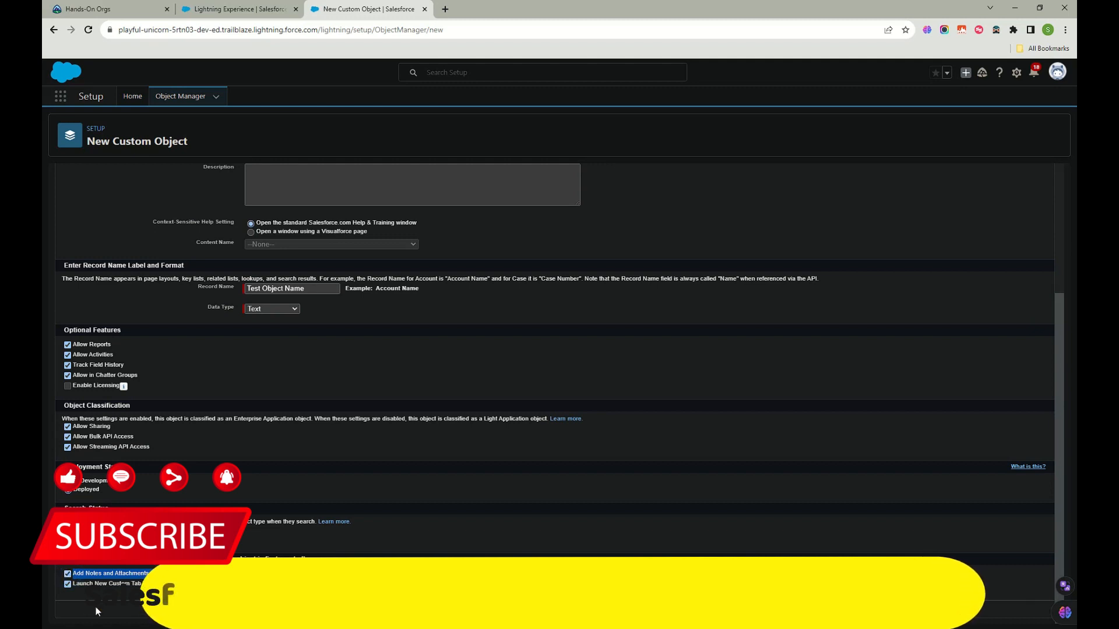
left_click(69, 585)
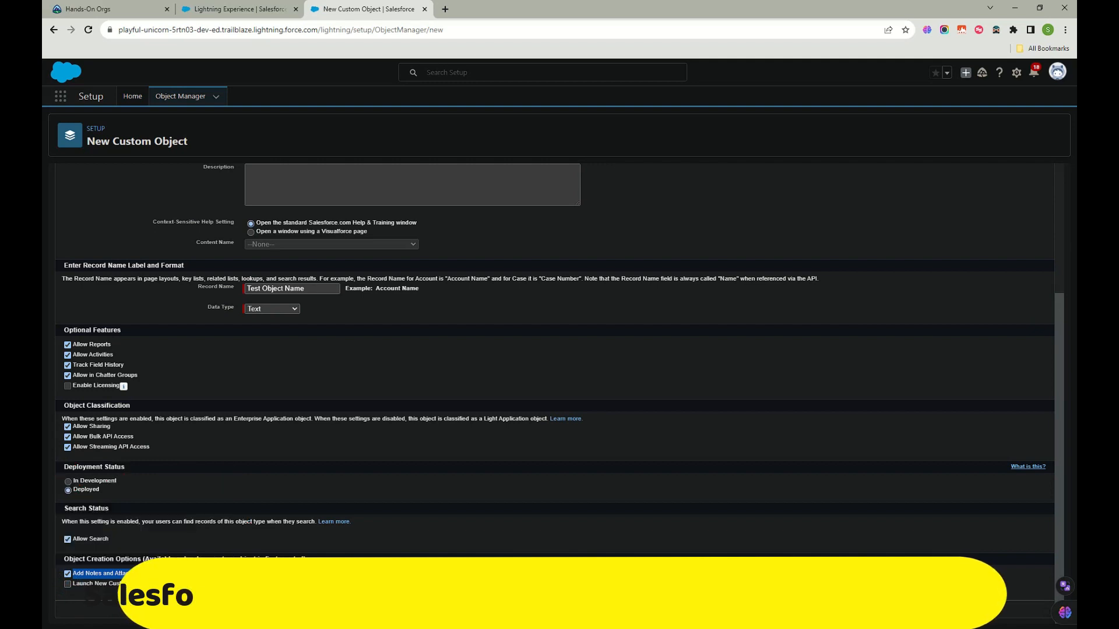
left_click(67, 584)
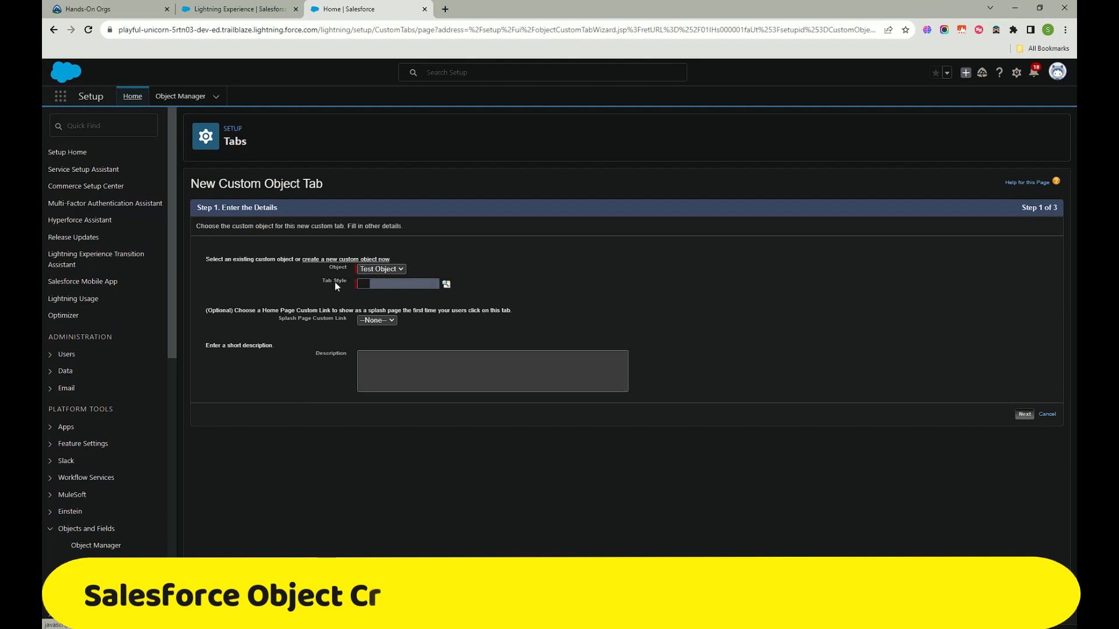
Step: Give the Test Object tab the Computer style, no splash page, and description 'This is a test object to learn'
left_click(392, 285)
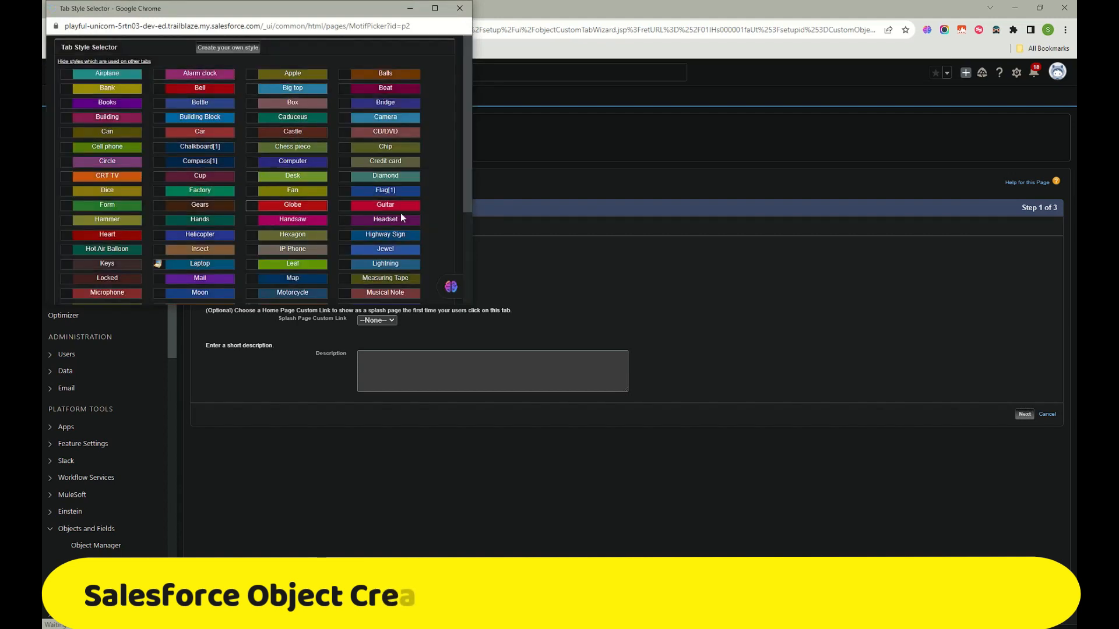
left_click(292, 163)
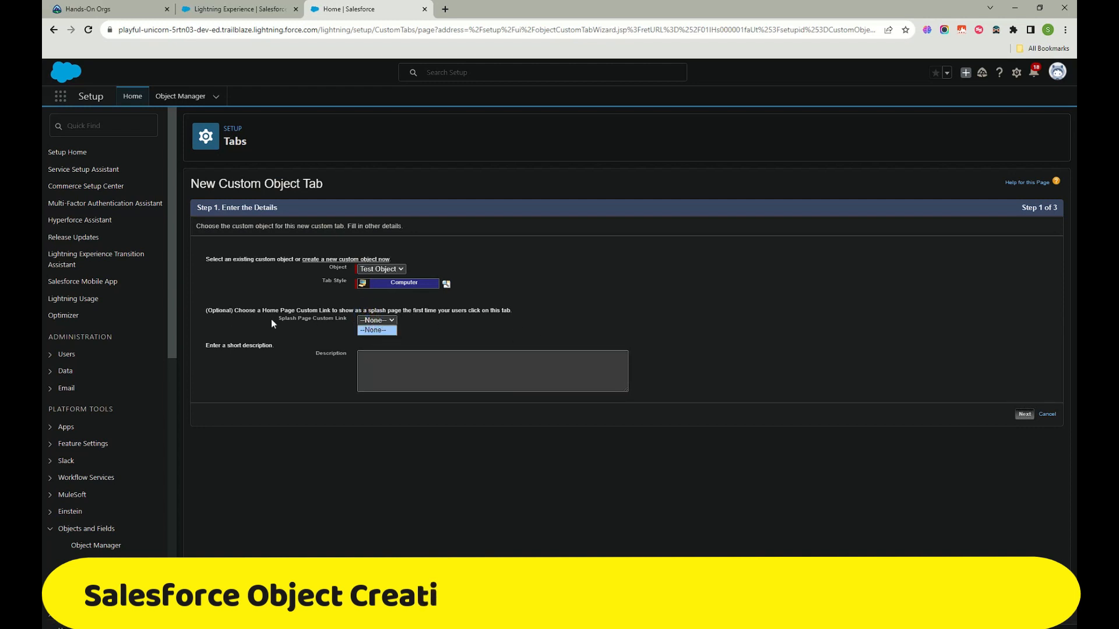
left_click(395, 321)
left_click(450, 334)
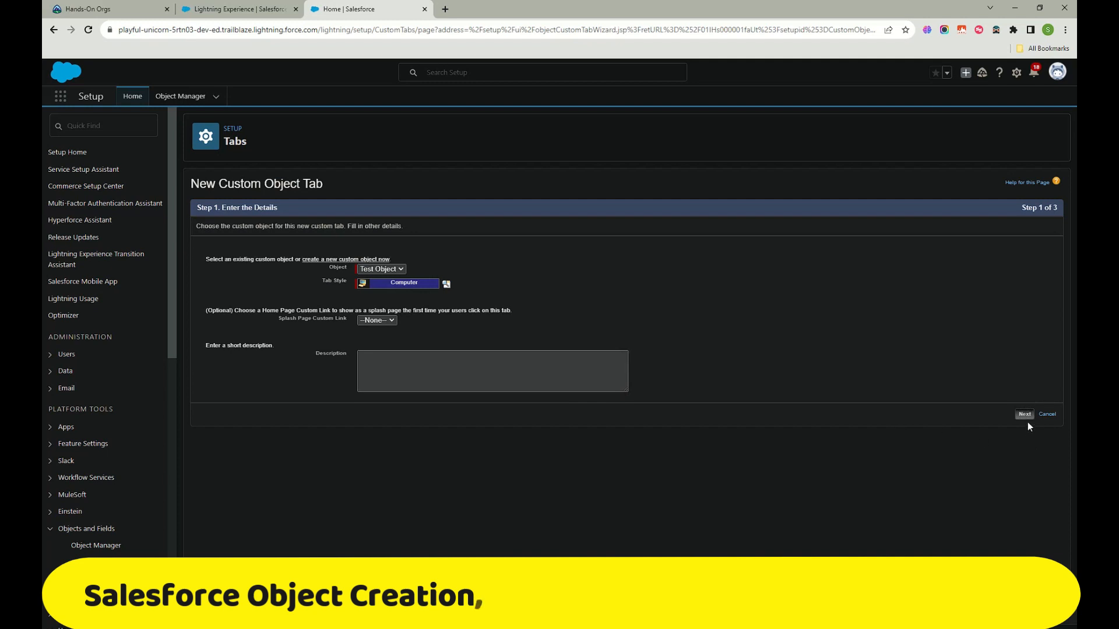
left_click(528, 371)
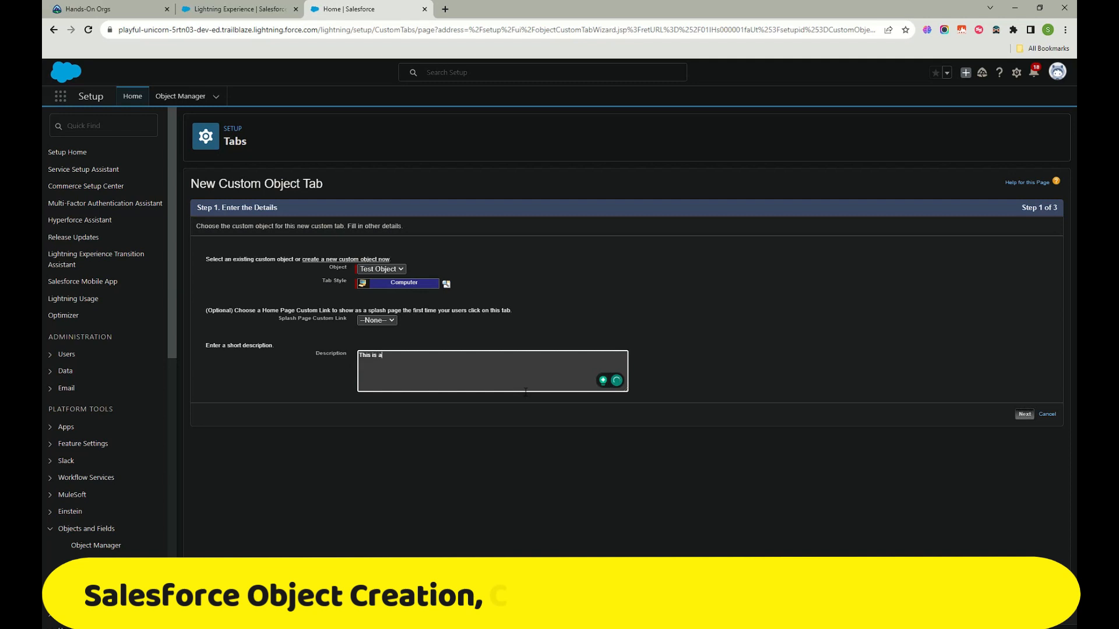
type("This is a test on")
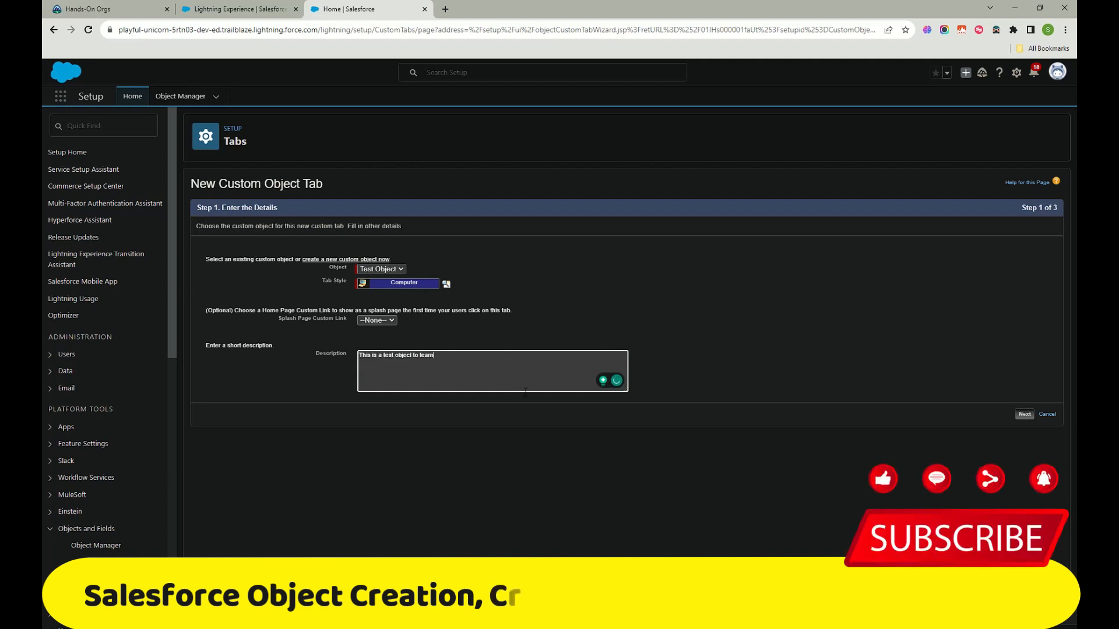
left_click(1023, 414)
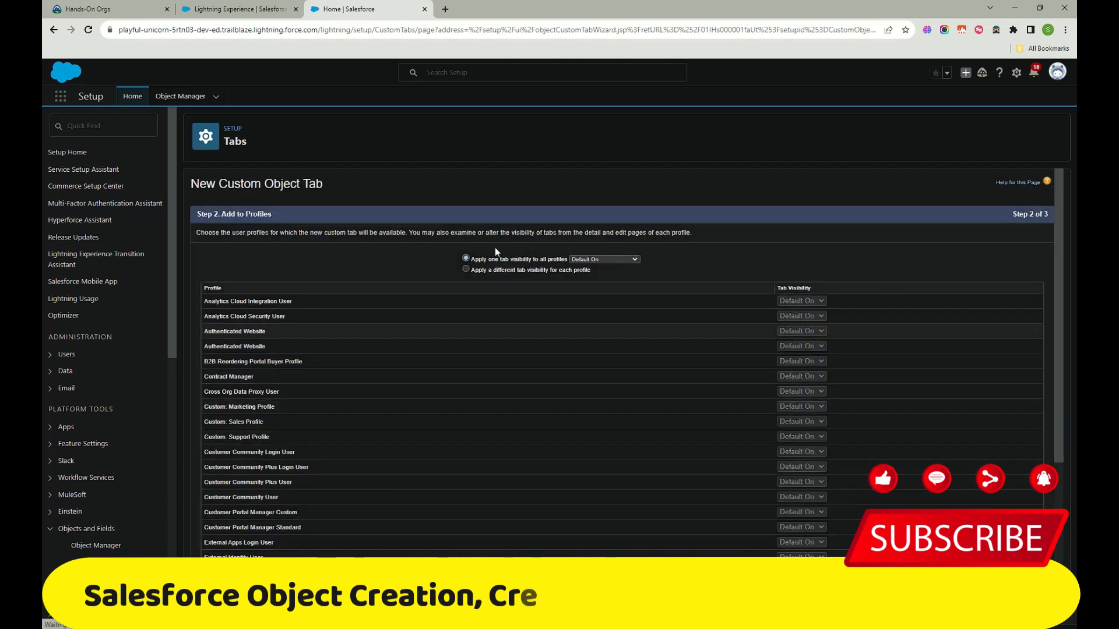
scroll(757, 372, "down", 4)
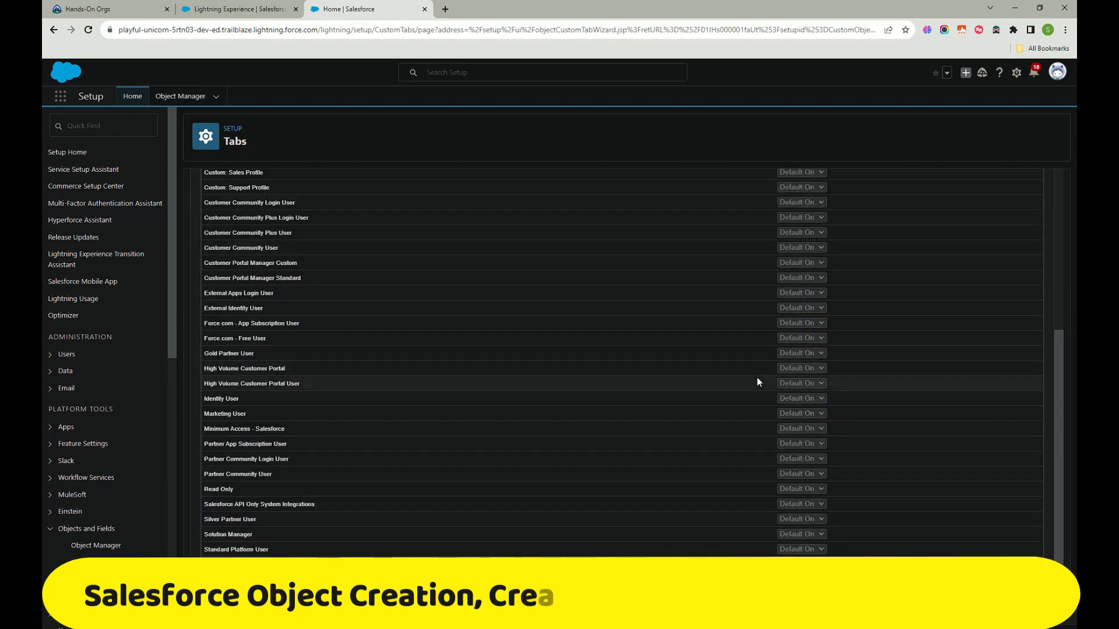
scroll(742, 396, "up", 4)
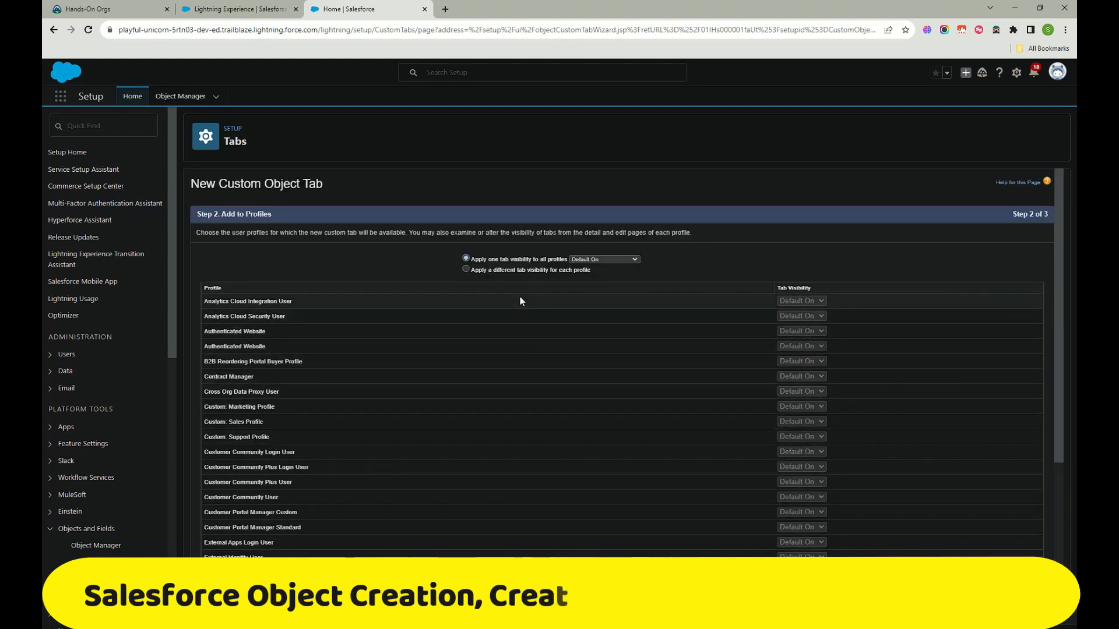
scroll(481, 350, "down", 2)
scroll(480, 347, "down", 3)
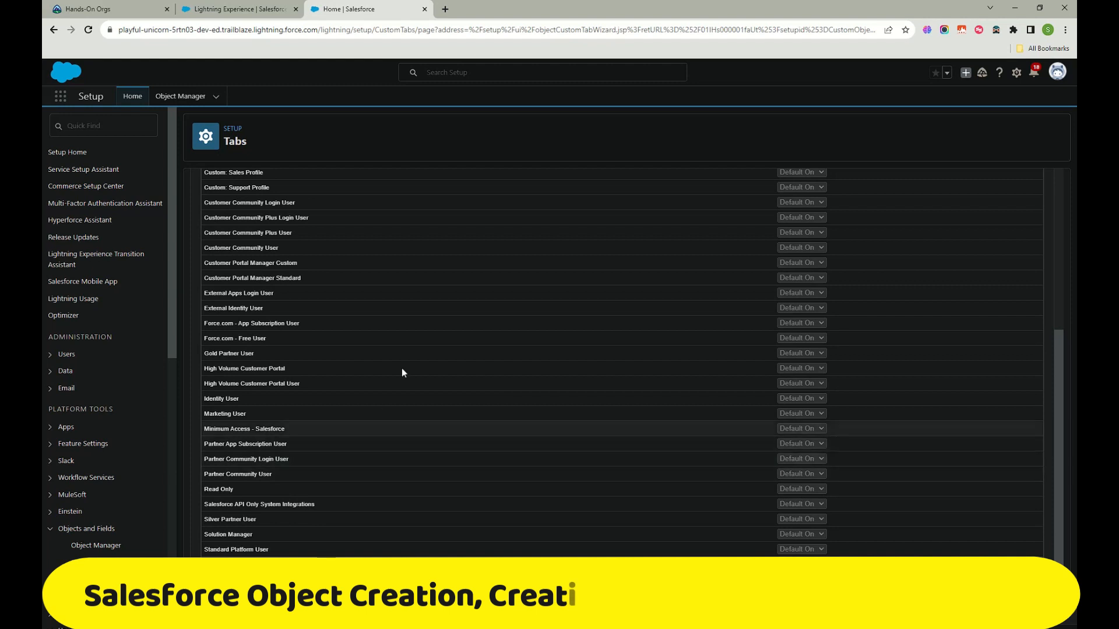
scroll(747, 522, "up", 4)
scroll(746, 518, "up", 1)
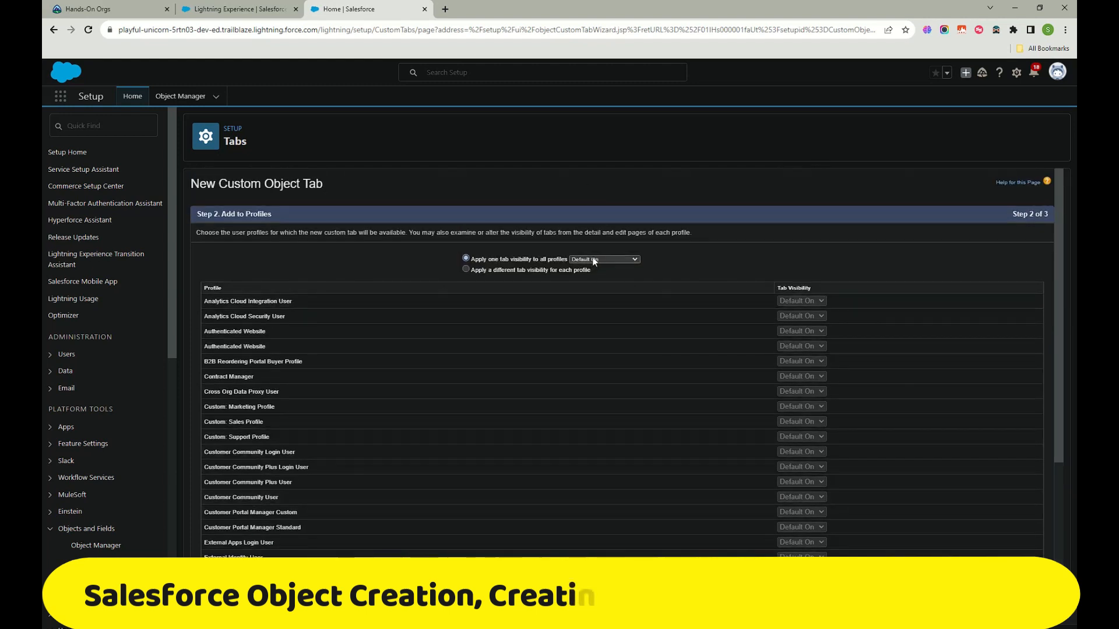
left_click(600, 274)
scroll(620, 320, "down", 5)
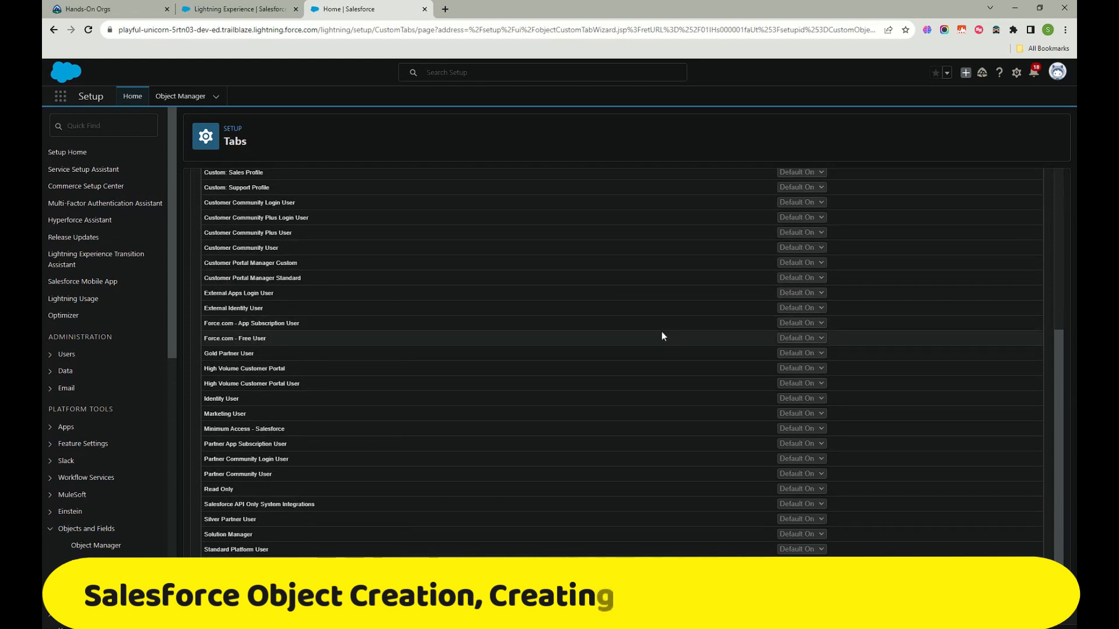
scroll(663, 333, "up", 5)
left_click(617, 259)
left_click(610, 280)
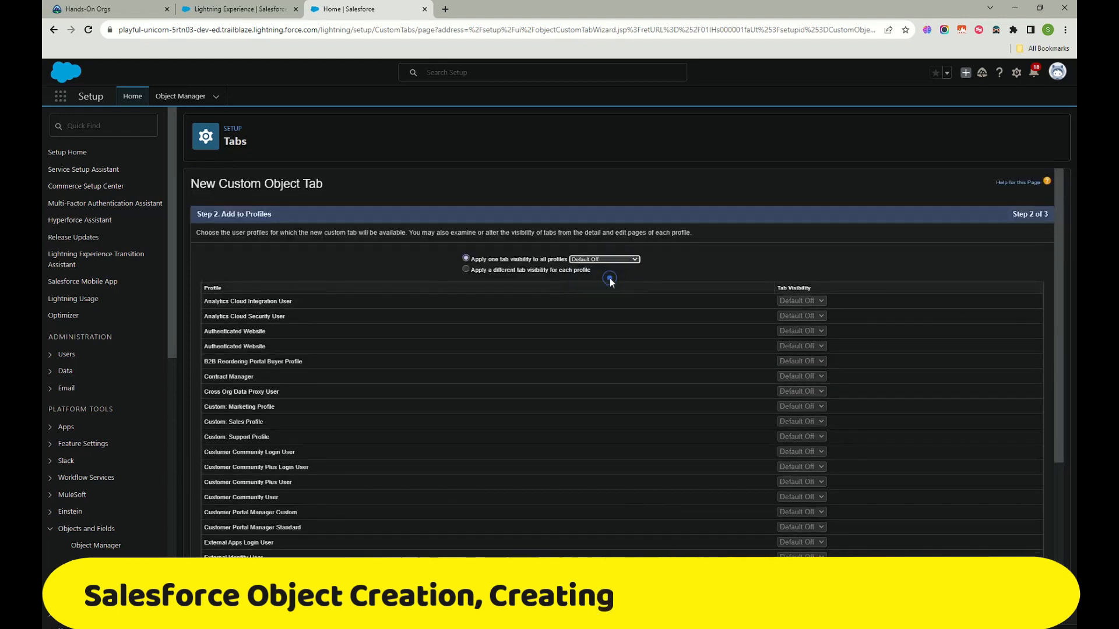
left_click(618, 259)
left_click(625, 288)
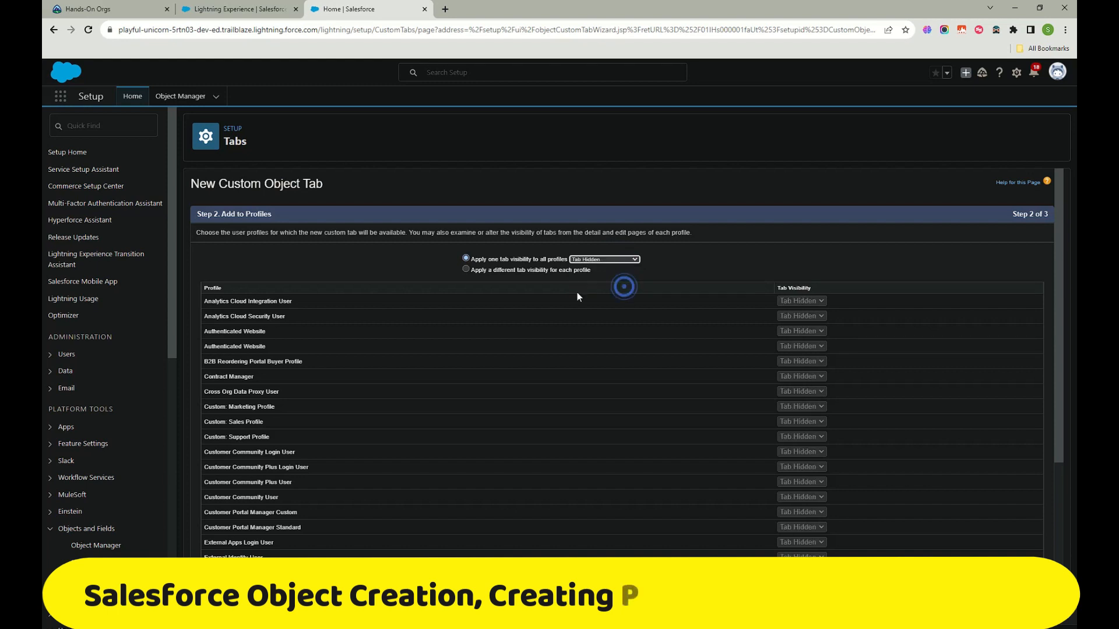
left_click(614, 259)
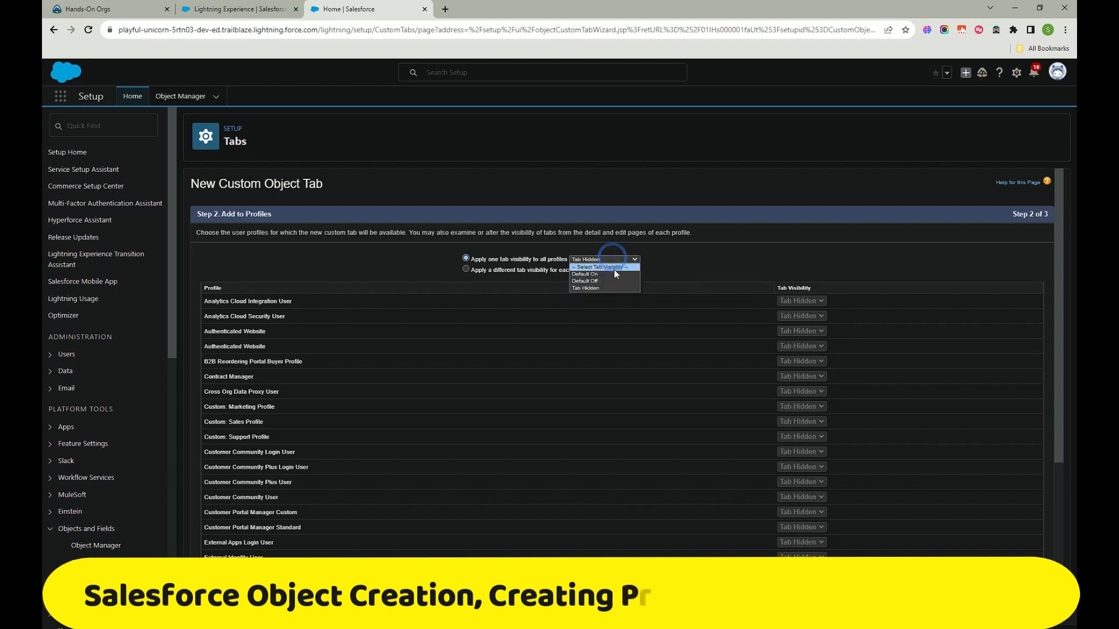
left_click(600, 274)
left_click(716, 265)
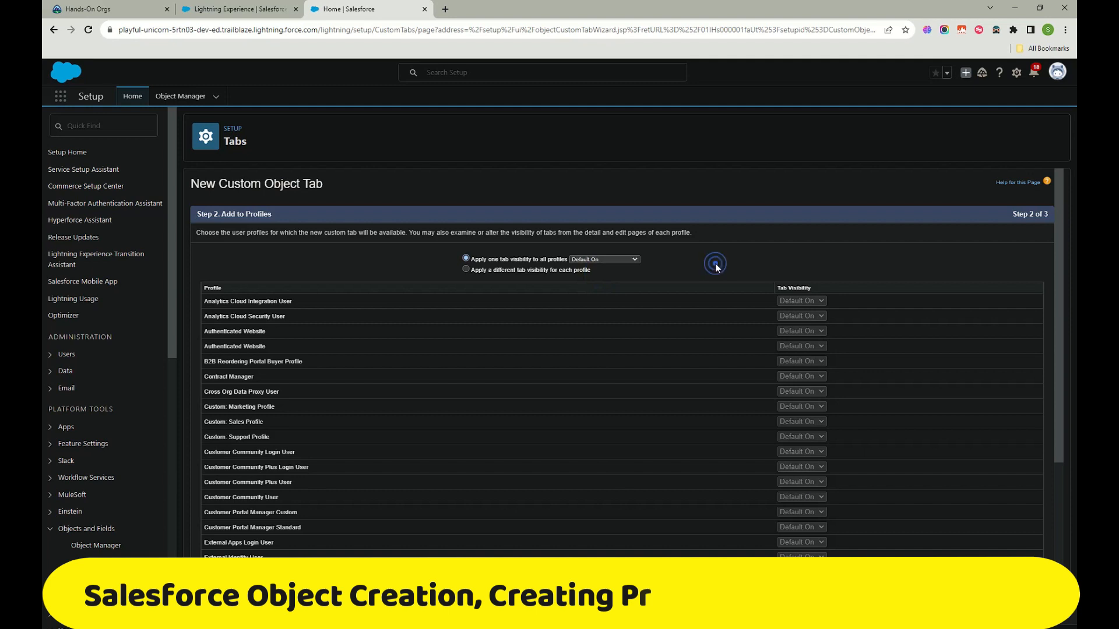
Step: Compare per-profile and all-profile tab visibility, briefly setting all profiles to Tab Hidden
left_click(466, 270)
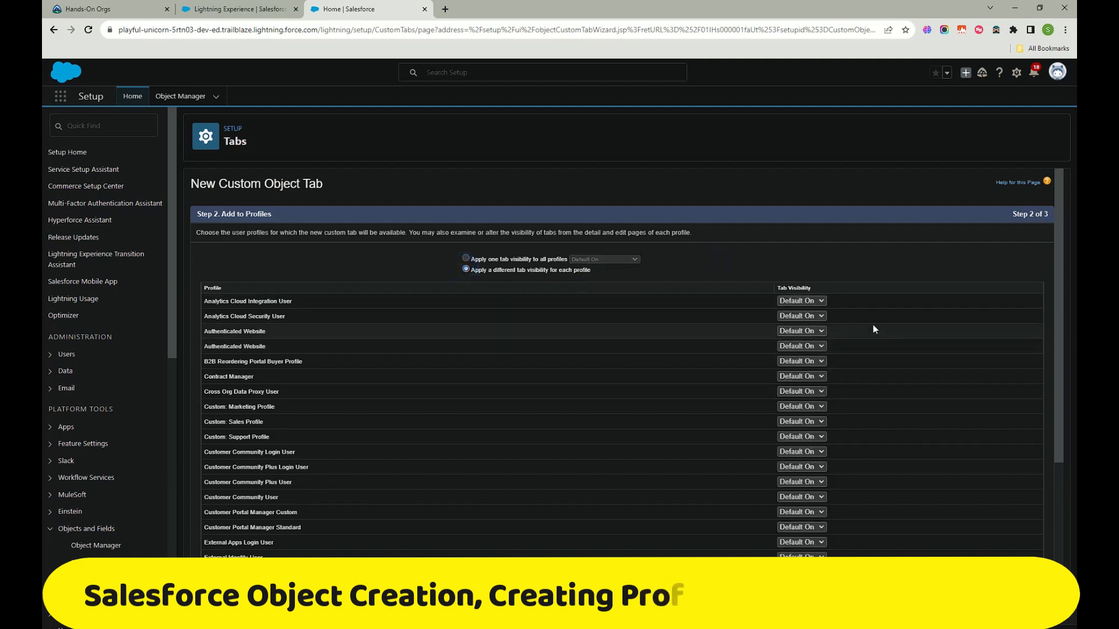
scroll(810, 306, "down", 1)
scroll(810, 309, "down", 3)
scroll(723, 358, "up", 5)
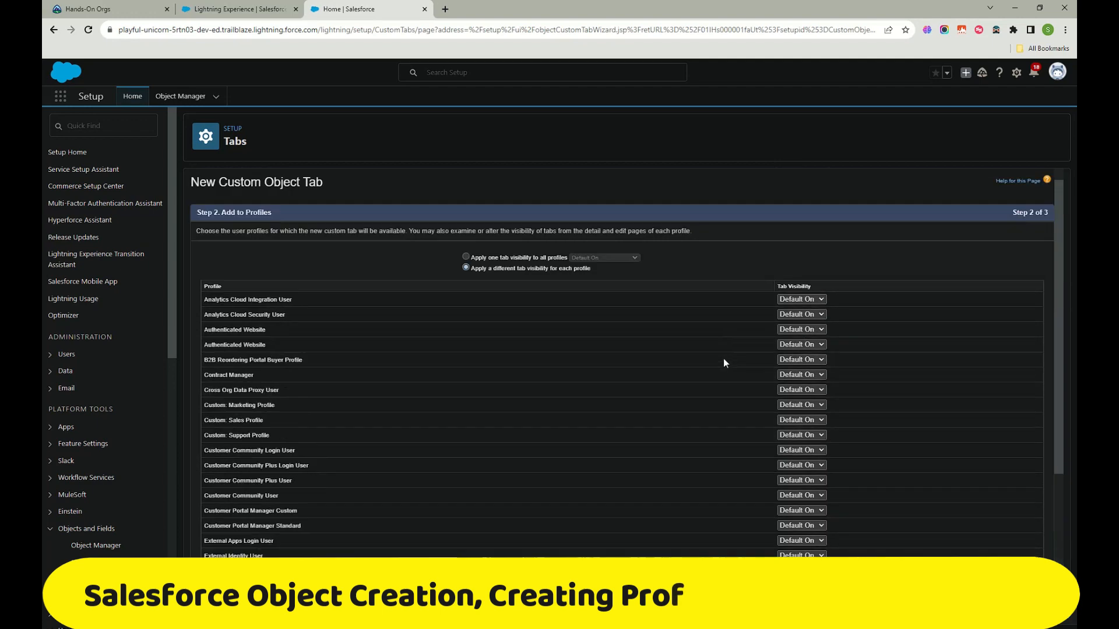
scroll(675, 442, "down", 4)
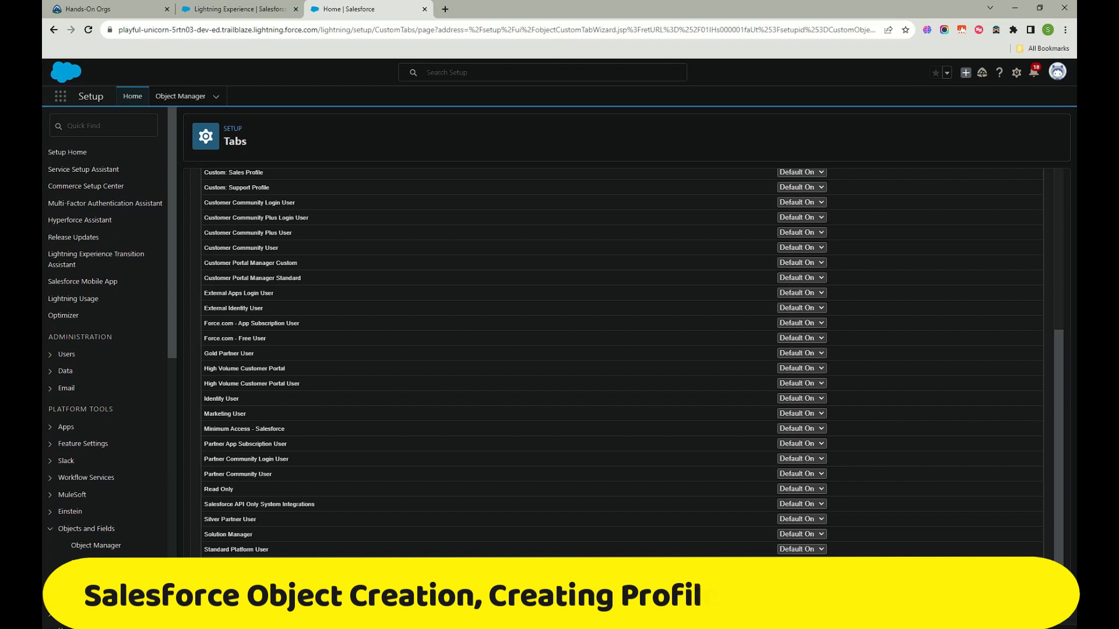
scroll(618, 361, "up", 4)
left_click(467, 258)
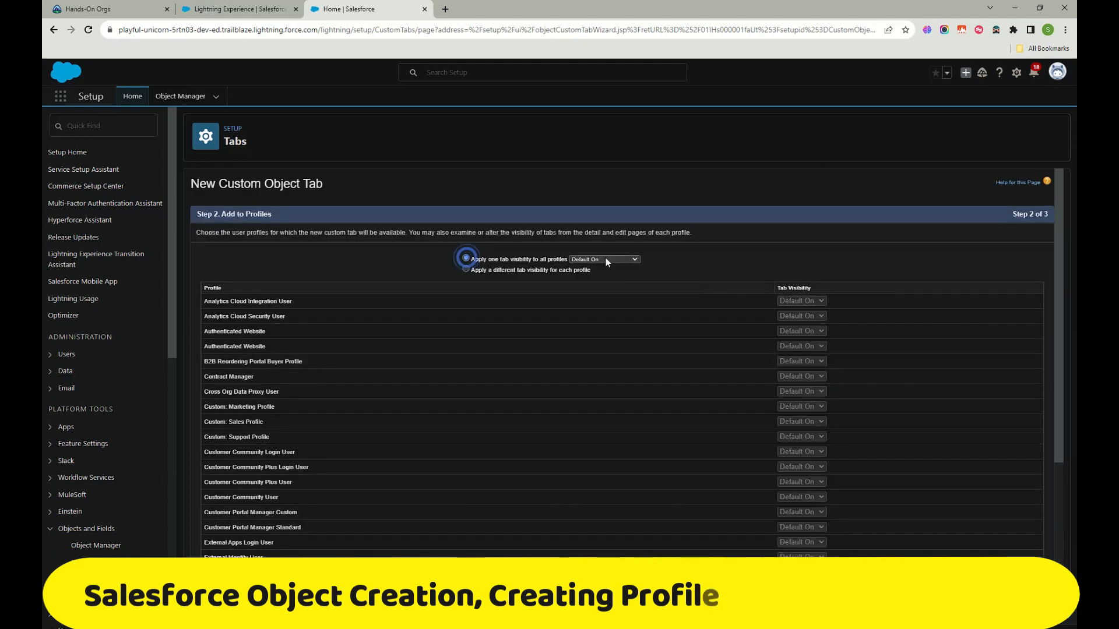
left_click(606, 260)
left_click(611, 288)
left_click(465, 269)
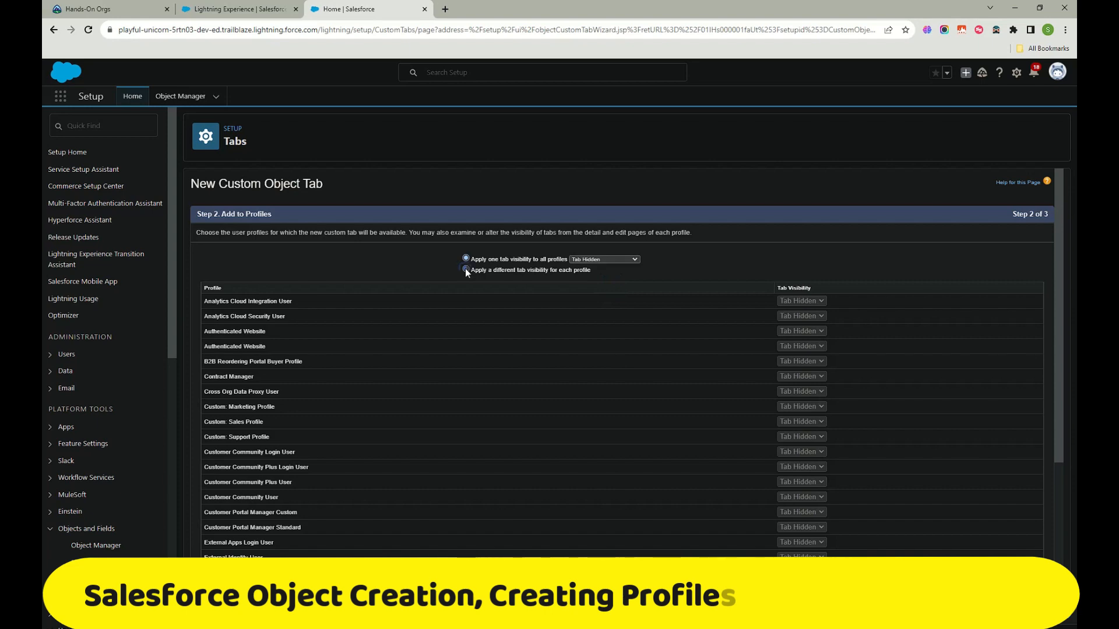
scroll(820, 376, "down", 5)
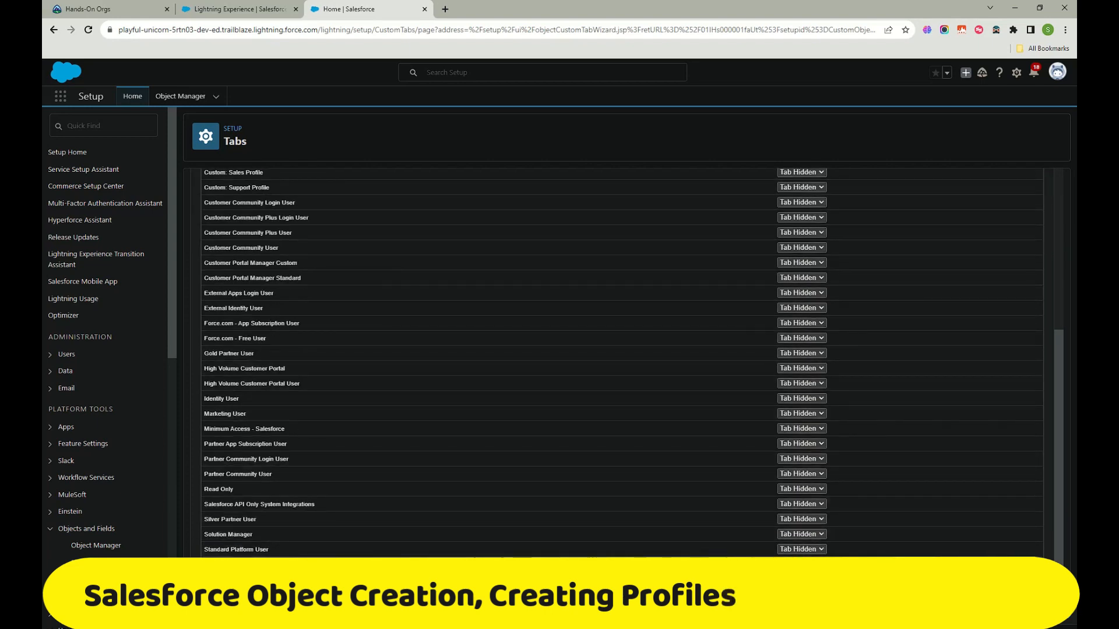
scroll(844, 318, "up", 5)
scroll(791, 278, "down", 5)
scroll(432, 326, "up", 5)
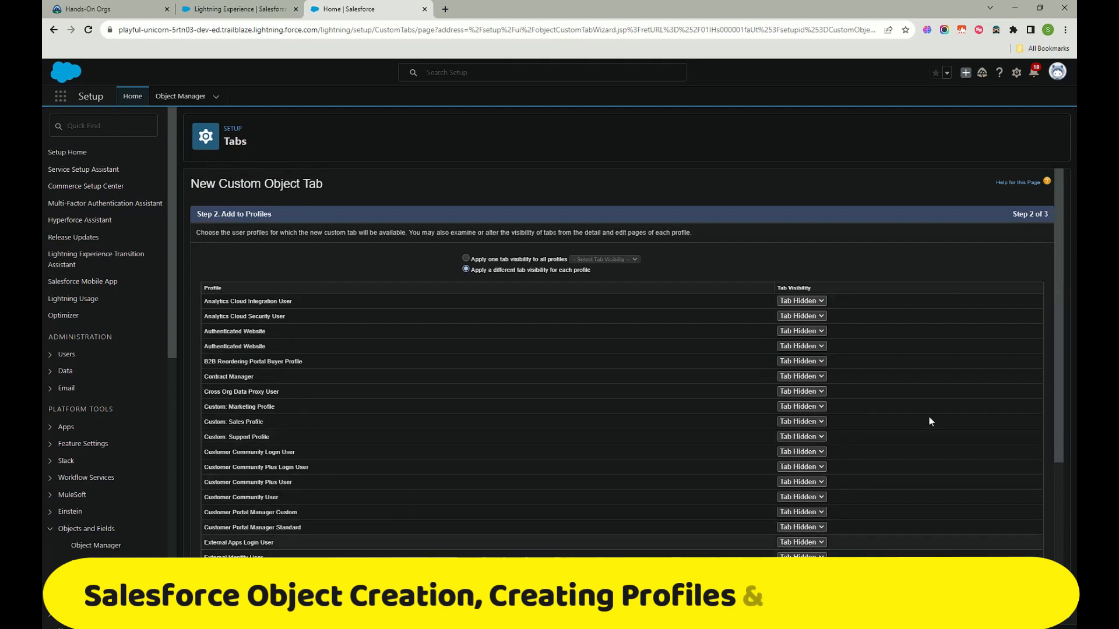
scroll(861, 478, "down", 1)
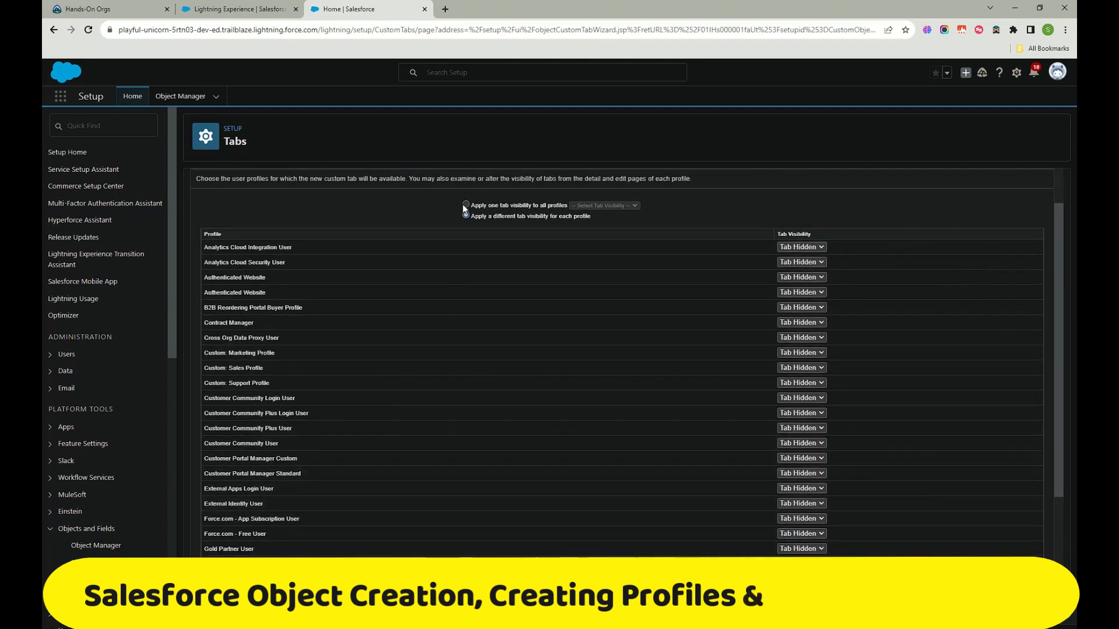
Step: Apply one tab visibility, Default On, to all profiles
left_click(465, 205)
left_click(622, 205)
left_click(604, 220)
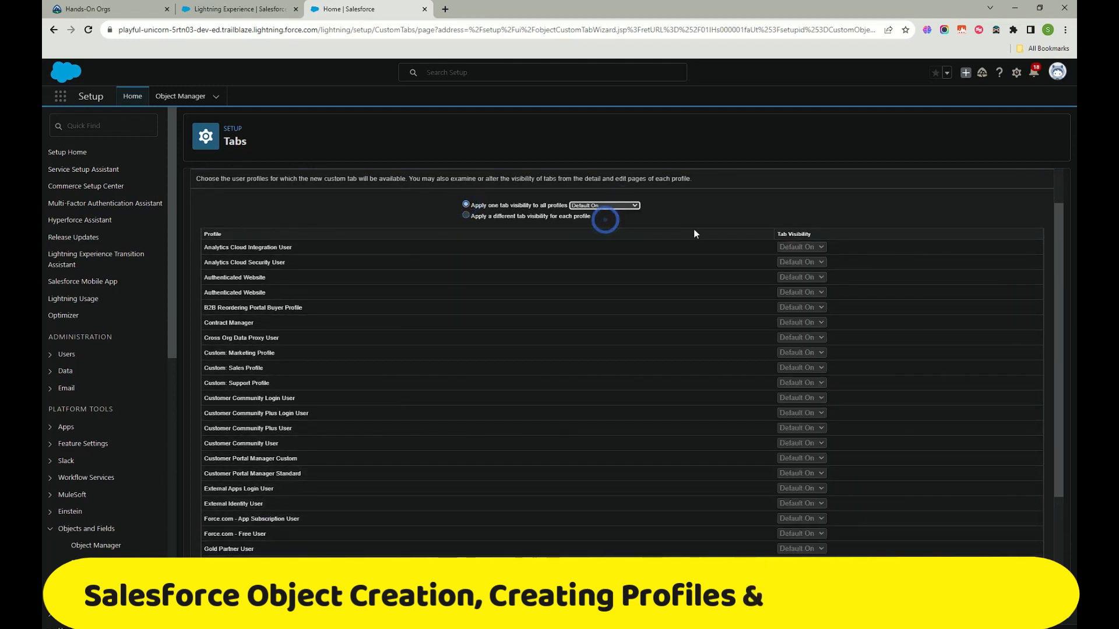
scroll(700, 235, "down", 4)
scroll(675, 251, "up", 5)
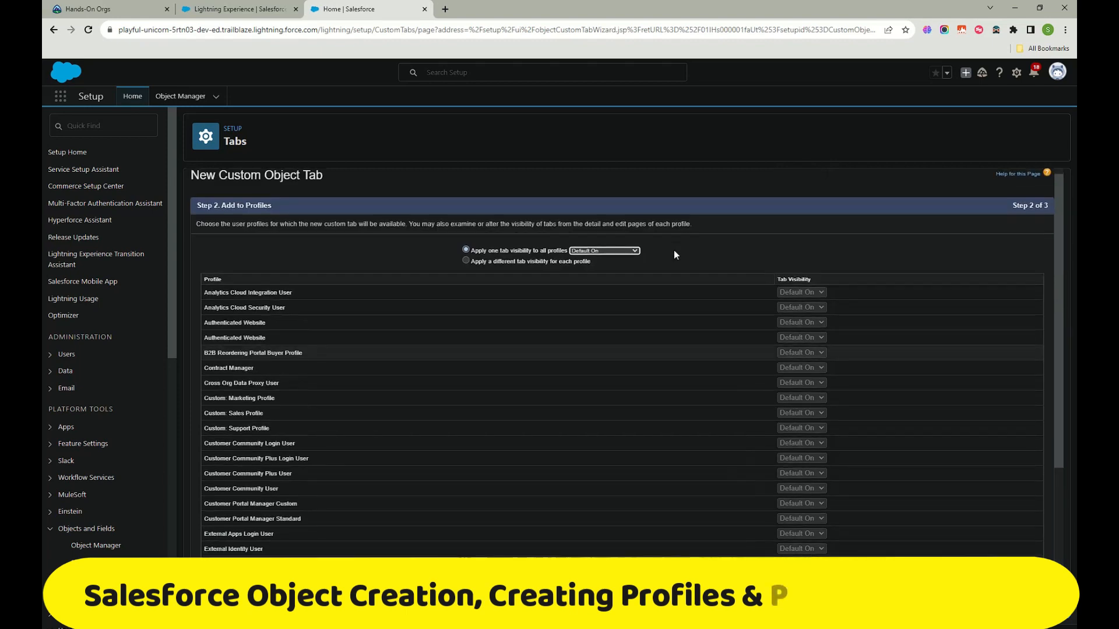
scroll(641, 250, "down", 5)
scroll(797, 455, "up", 6)
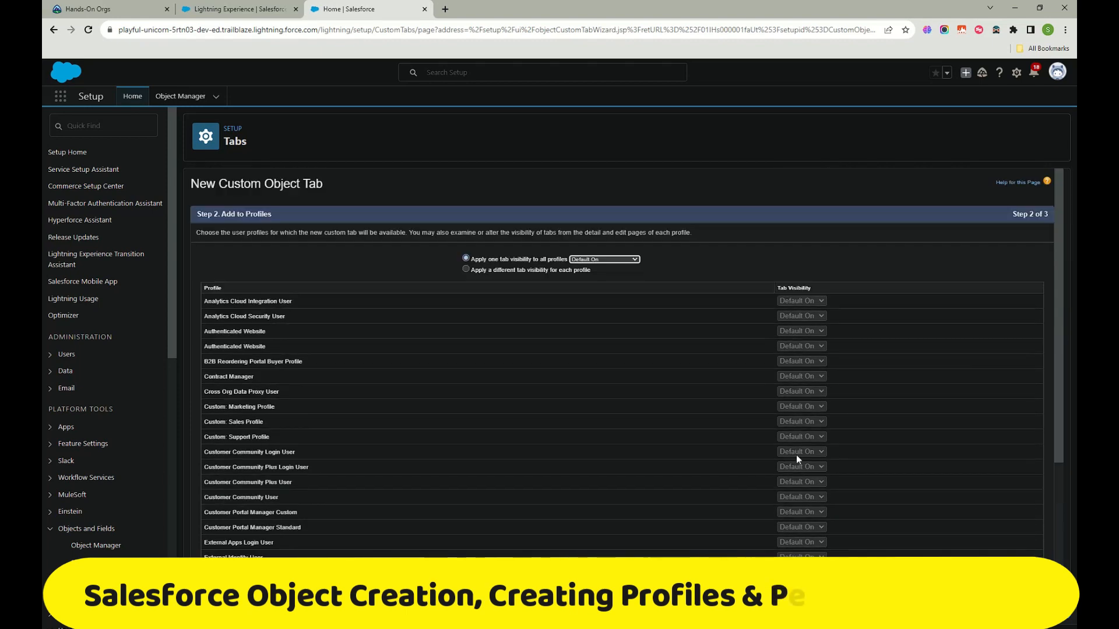
scroll(797, 455, "down", 4)
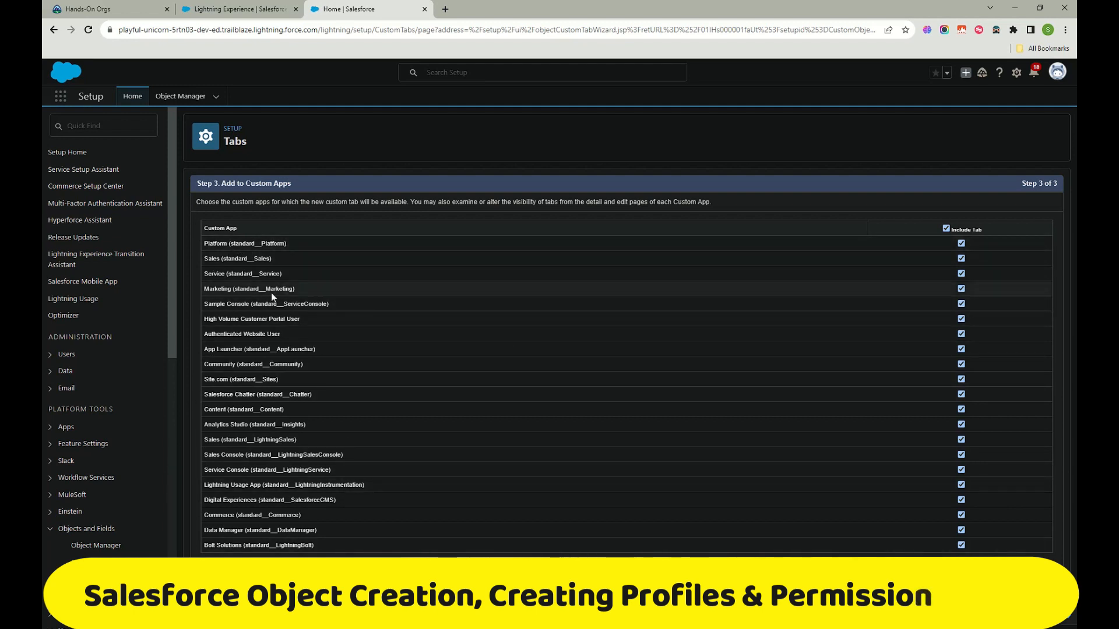
left_click_drag(289, 261, 202, 279)
left_click(322, 319)
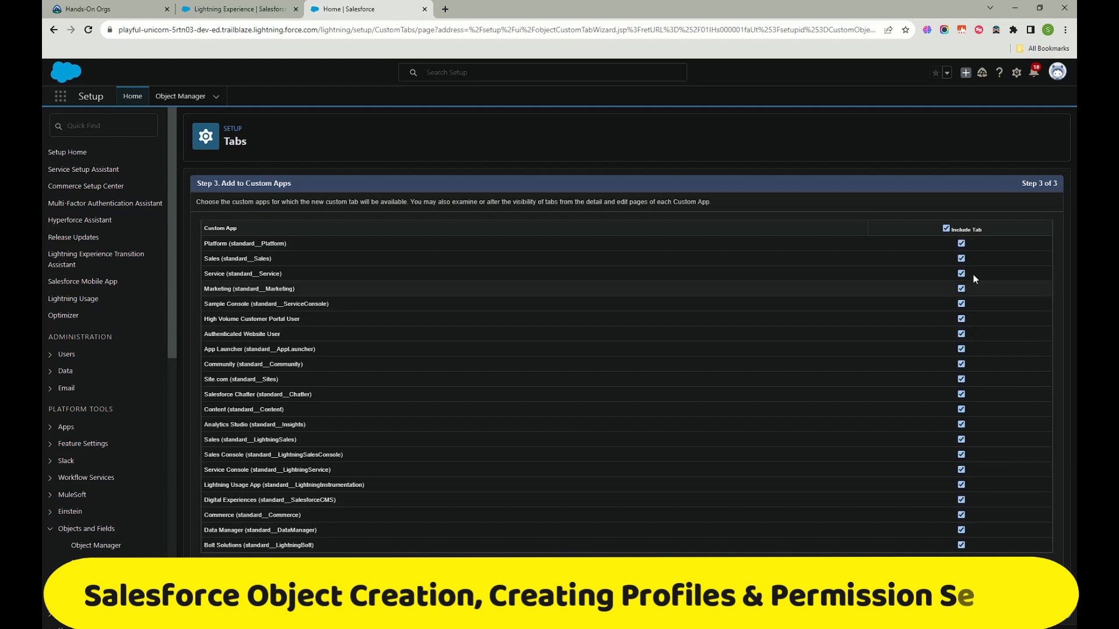
left_click(946, 228)
left_click(961, 440)
left_click(961, 424)
left_click(946, 227)
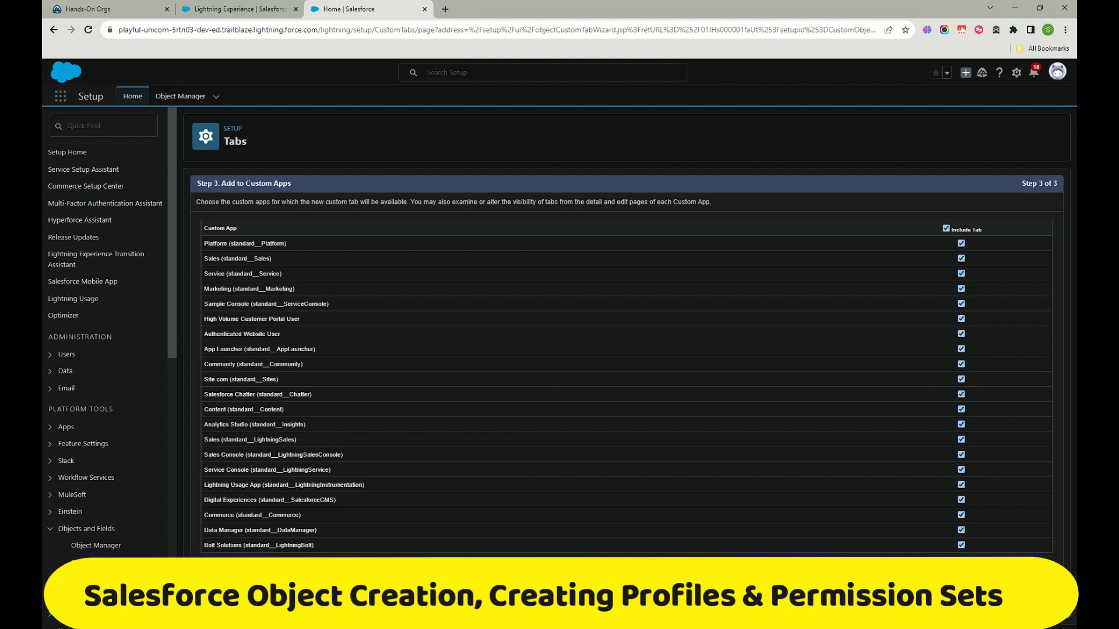
Step: Save the Test Object tab on step 3 of the custom tab wizard
left_click(249, 10)
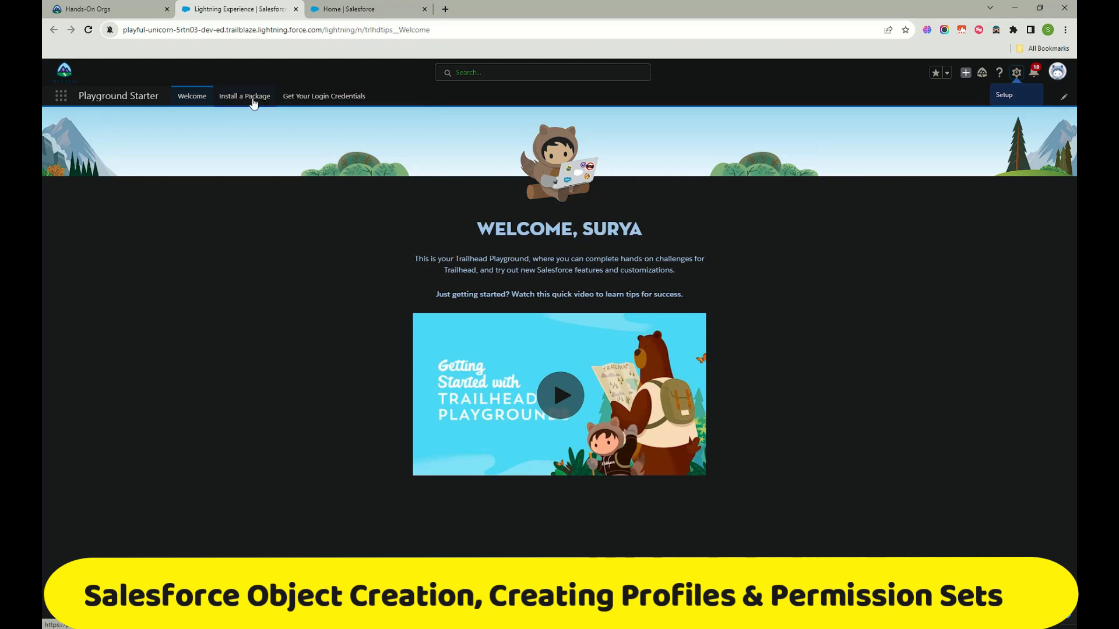
left_click(243, 103)
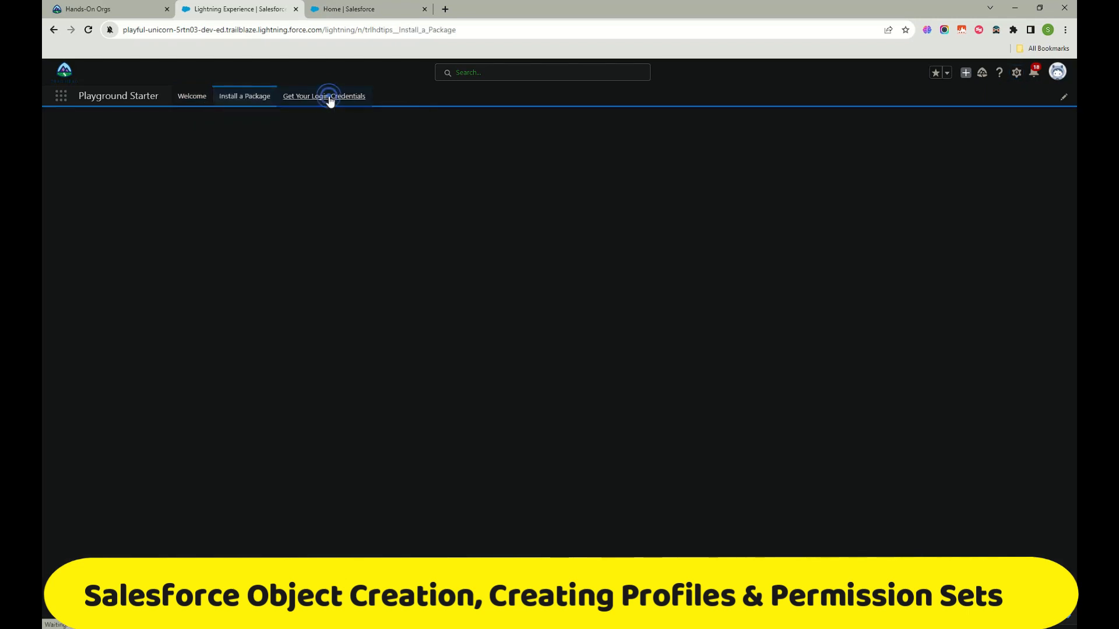
left_click(341, 107)
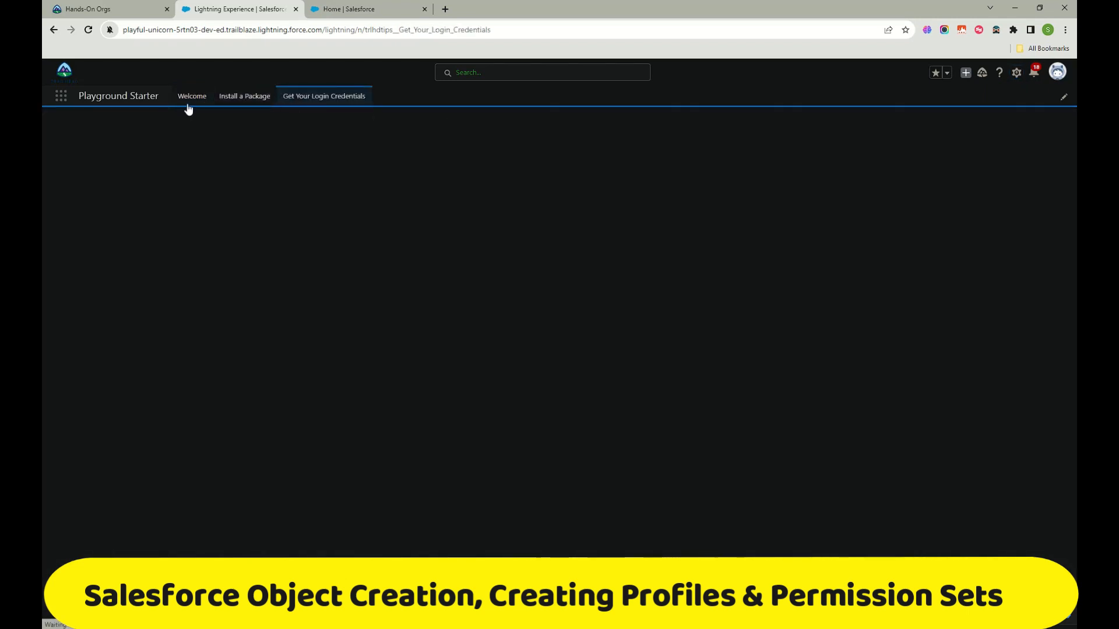
left_click(355, 9)
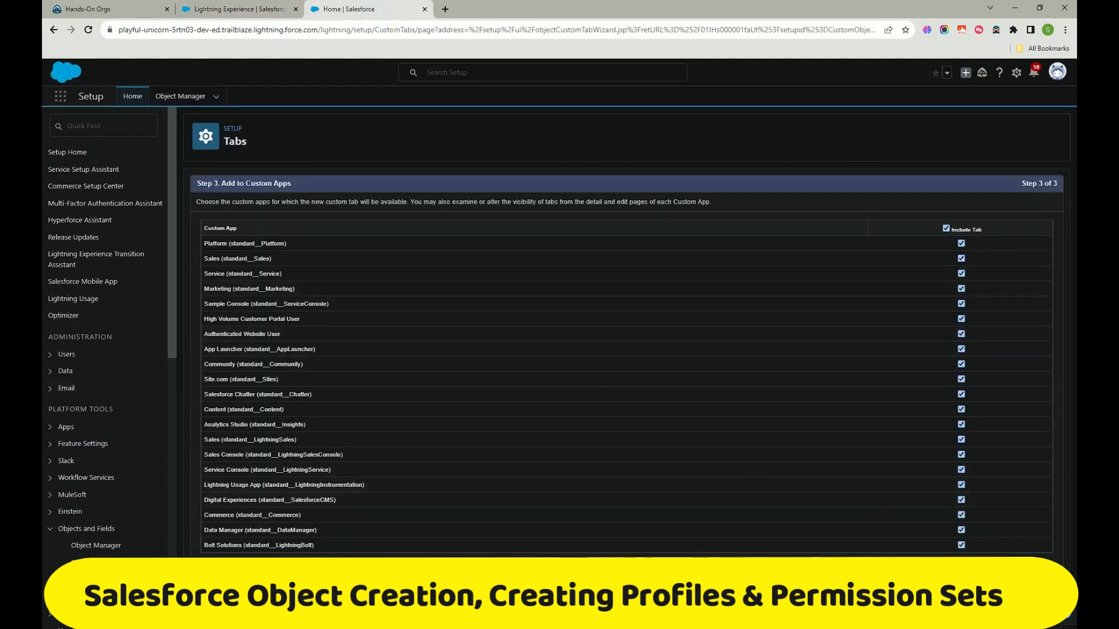
left_click(1020, 588)
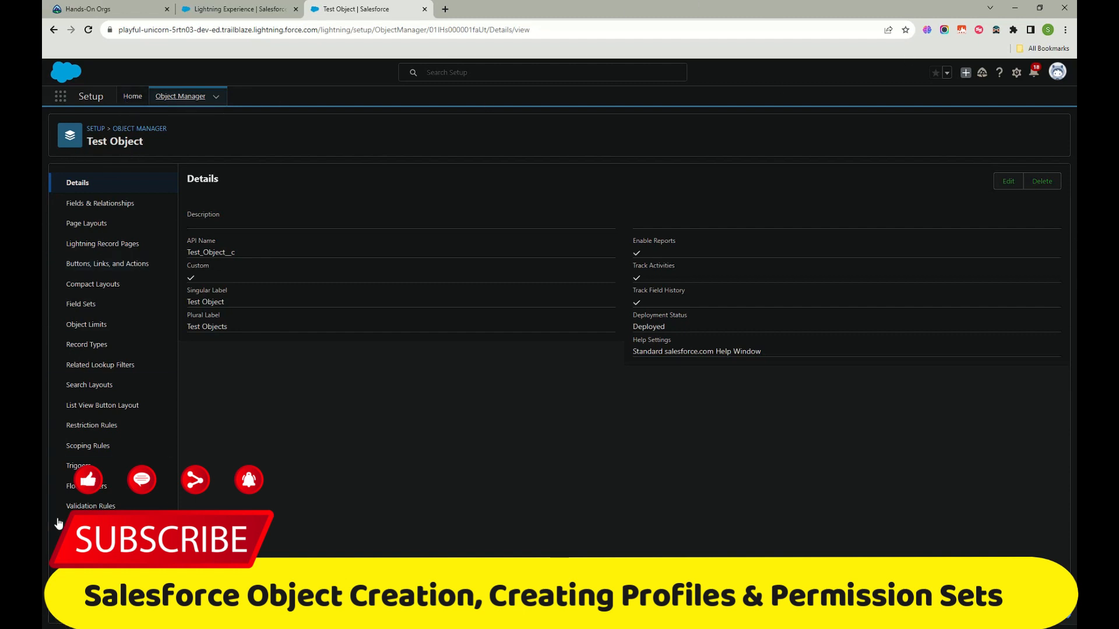
Step: Search 'test' in the App Launcher and open the empty Test Objects list
left_click(216, 8)
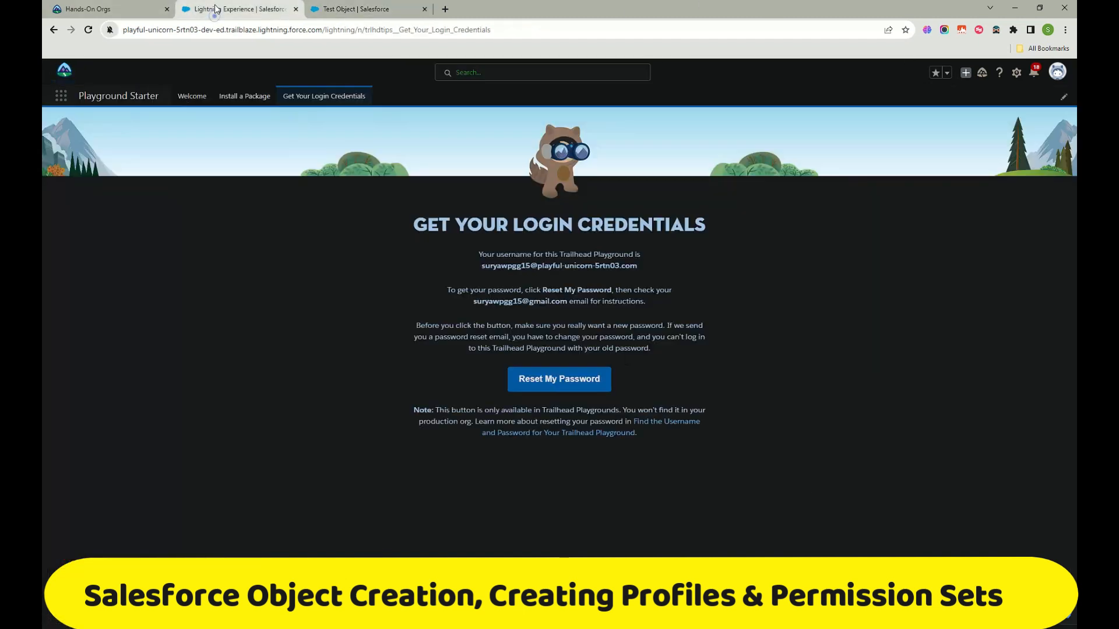
left_click(61, 99)
left_click(88, 29)
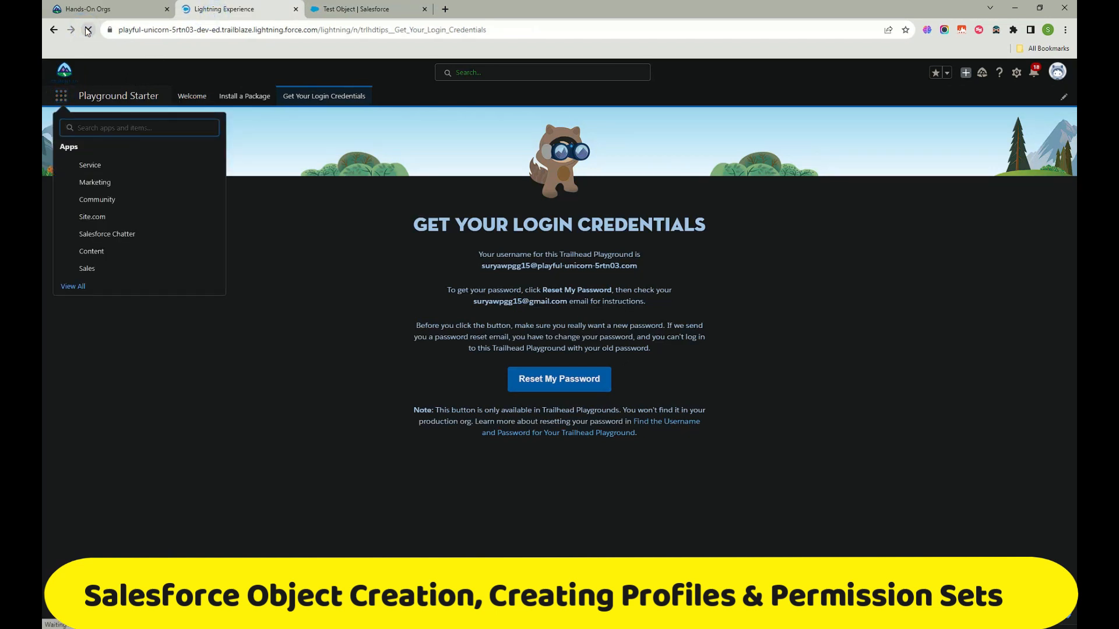
left_click(350, 9)
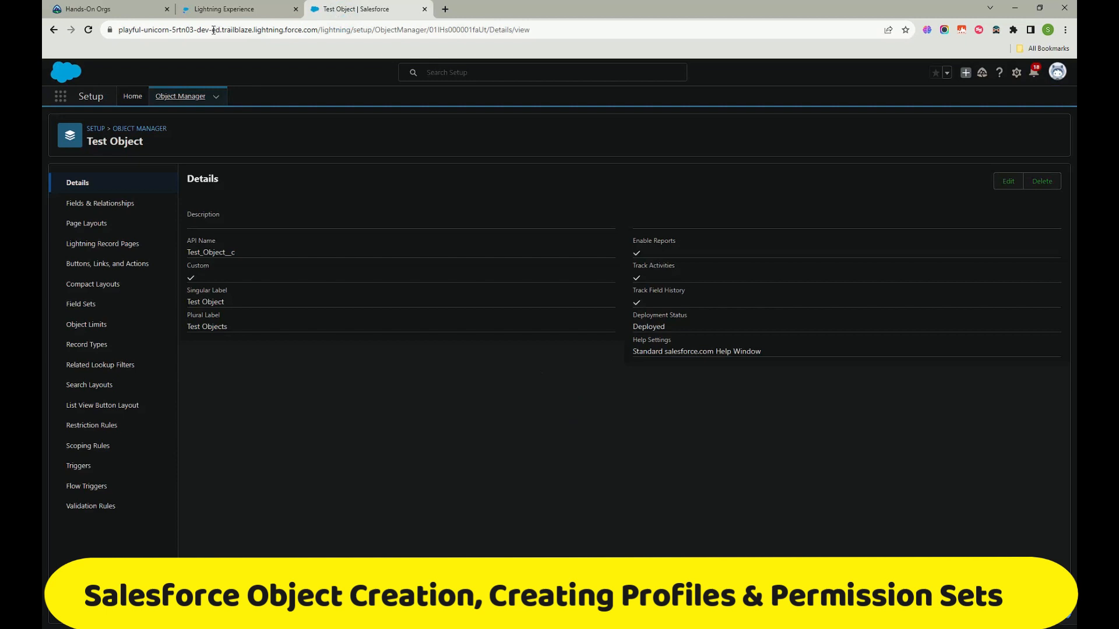
left_click(230, 8)
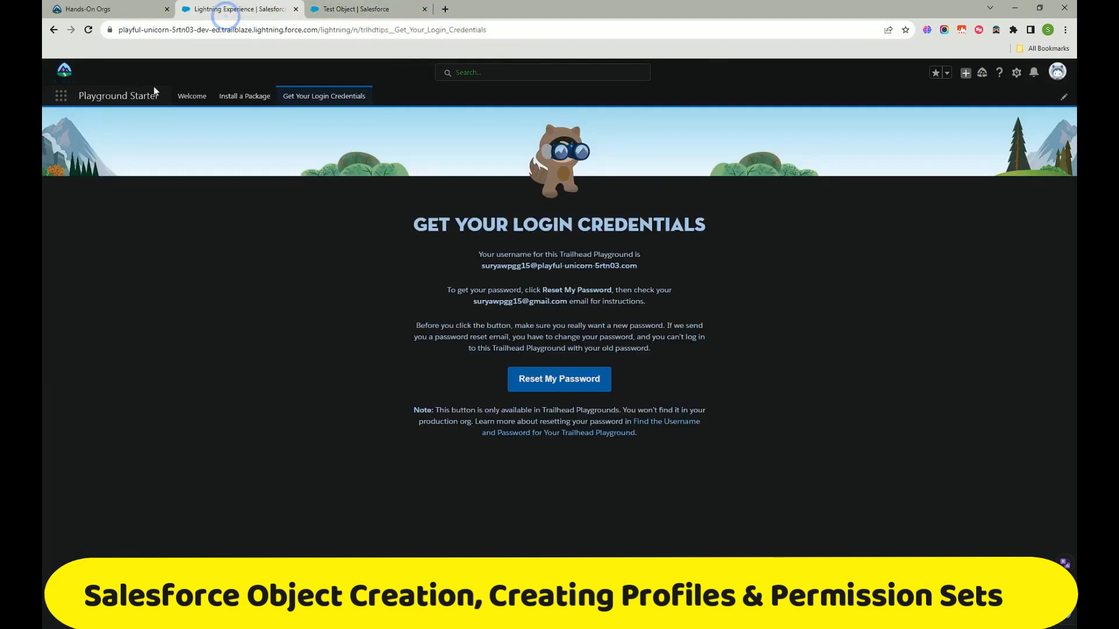
left_click(59, 98)
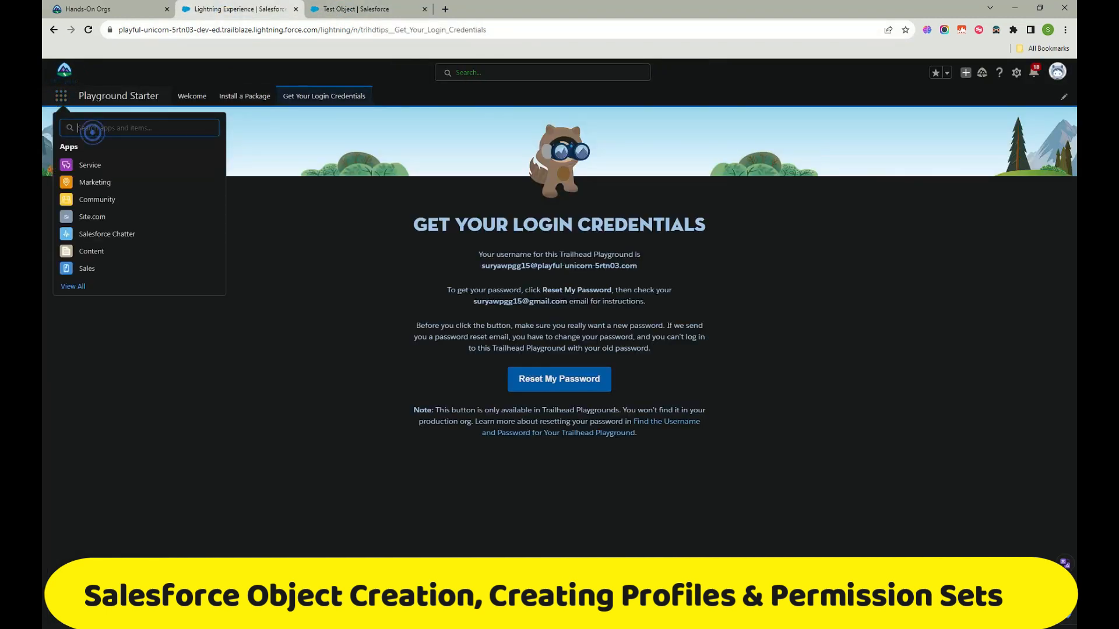
type("test")
left_click(101, 198)
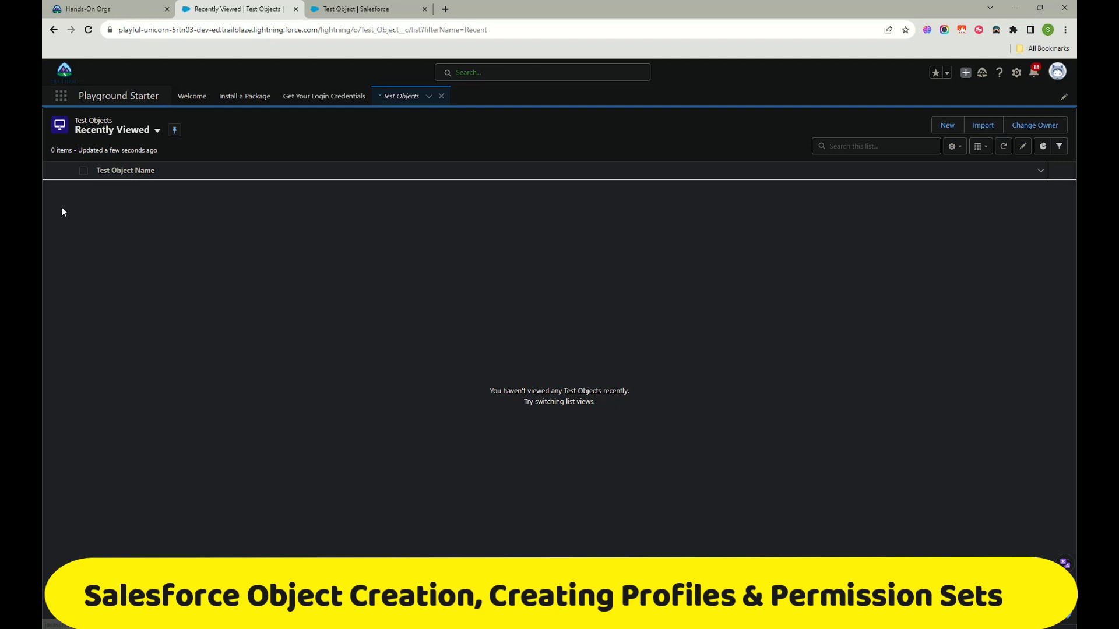
Step: Create a new Test Object record named TEst
left_click(943, 127)
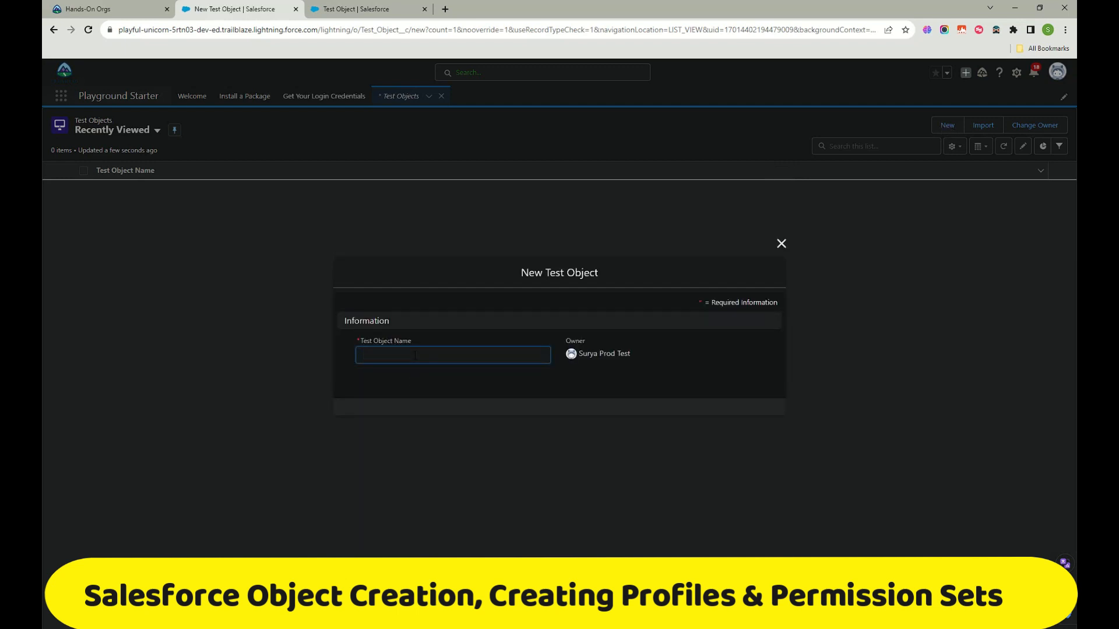
left_click(415, 355)
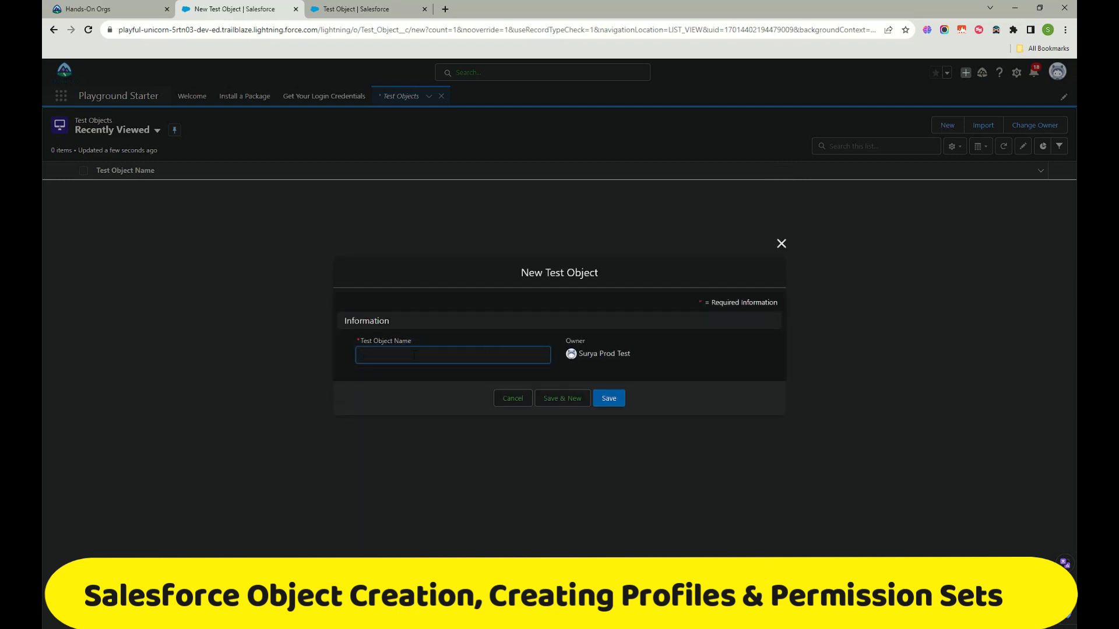
left_click(607, 399)
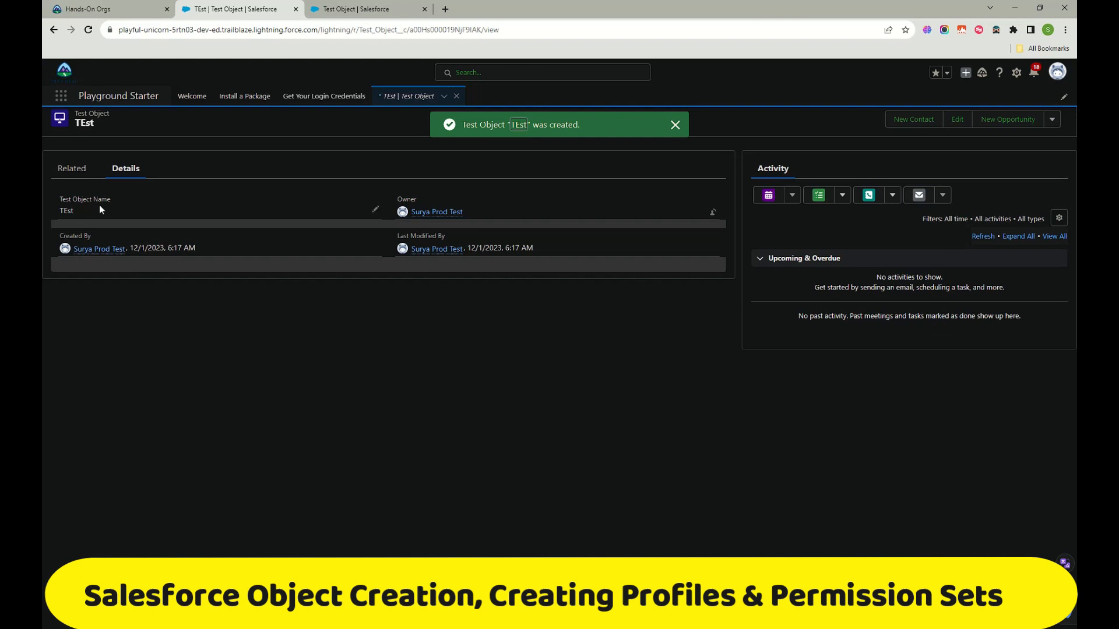
Step: Flip between the TEst record's Related and Details tabs and collapse its activities list
left_click(82, 170)
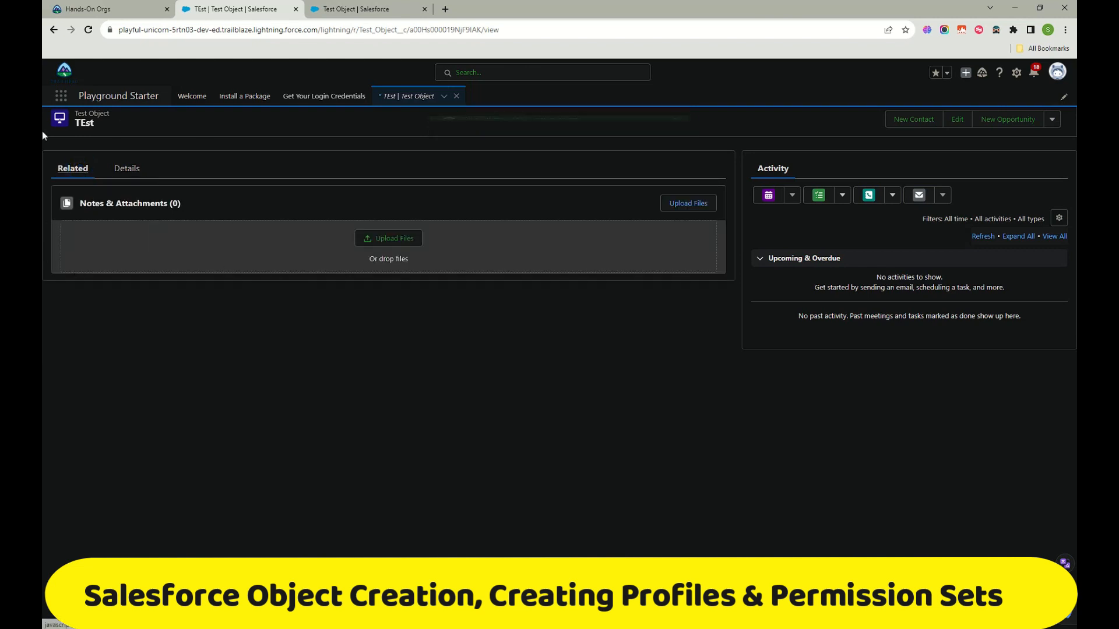
left_click(129, 169)
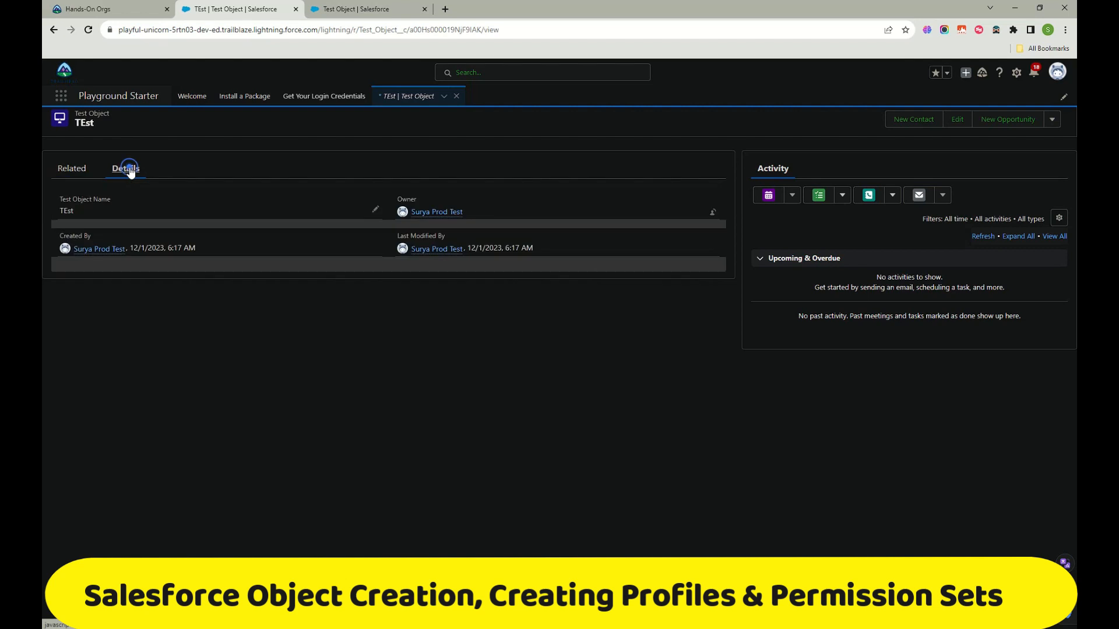
left_click(69, 169)
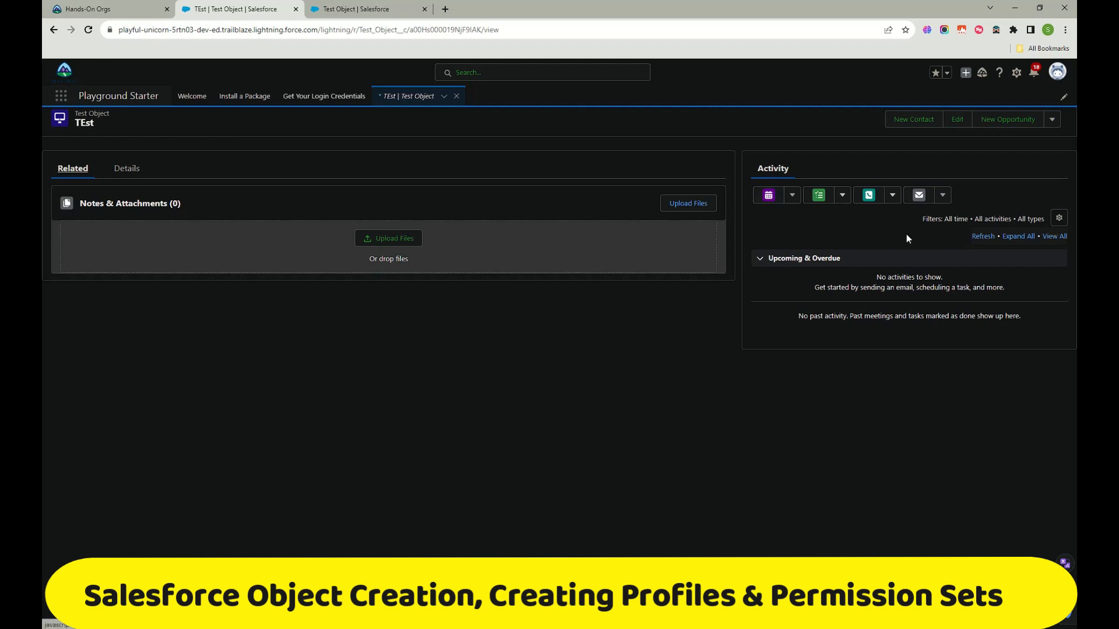
left_click(759, 258)
Step: Try the record's new event, task and email panels, closing each without saving
left_click(775, 195)
left_click(793, 200)
left_click(1054, 384)
left_click(843, 197)
left_click(818, 198)
left_click(1055, 383)
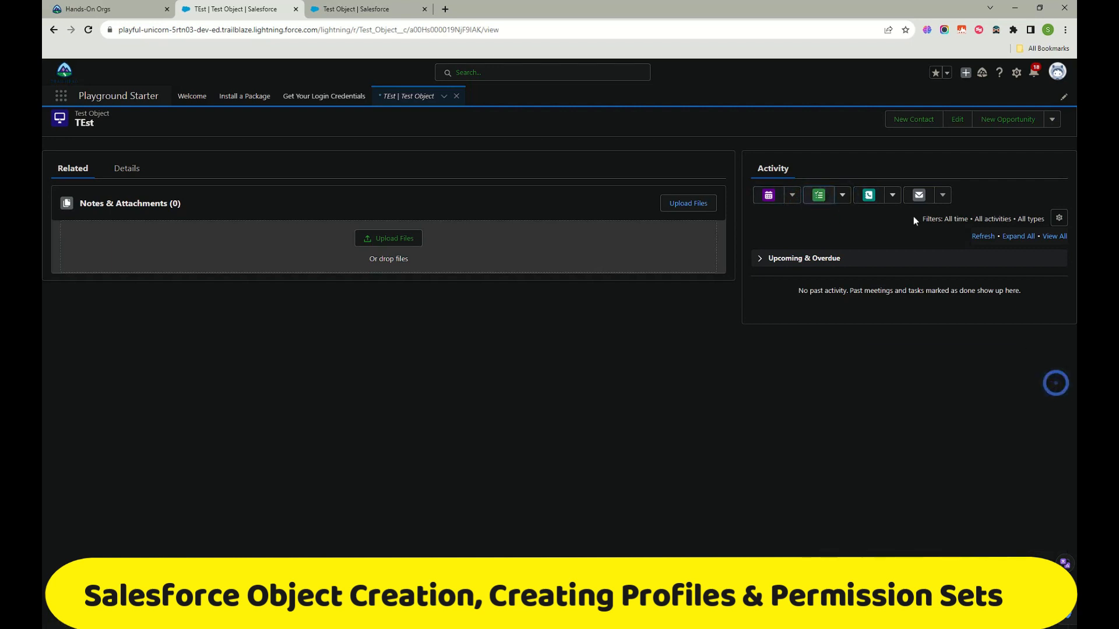
left_click(922, 197)
left_click(1058, 382)
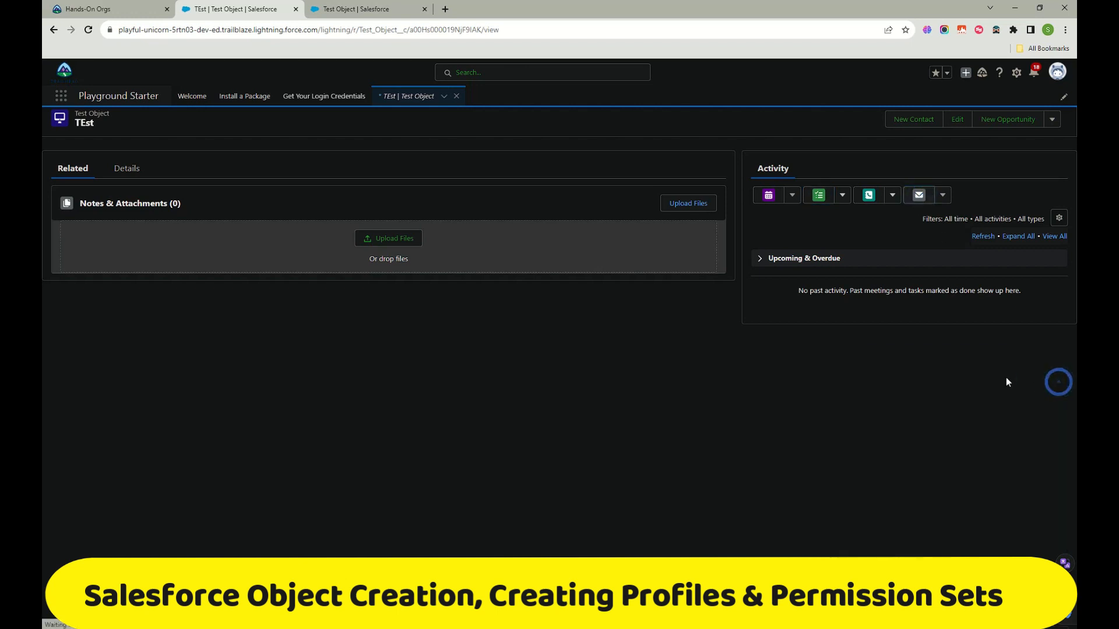
Step: Return to the TEst record's Details view
left_click(133, 166)
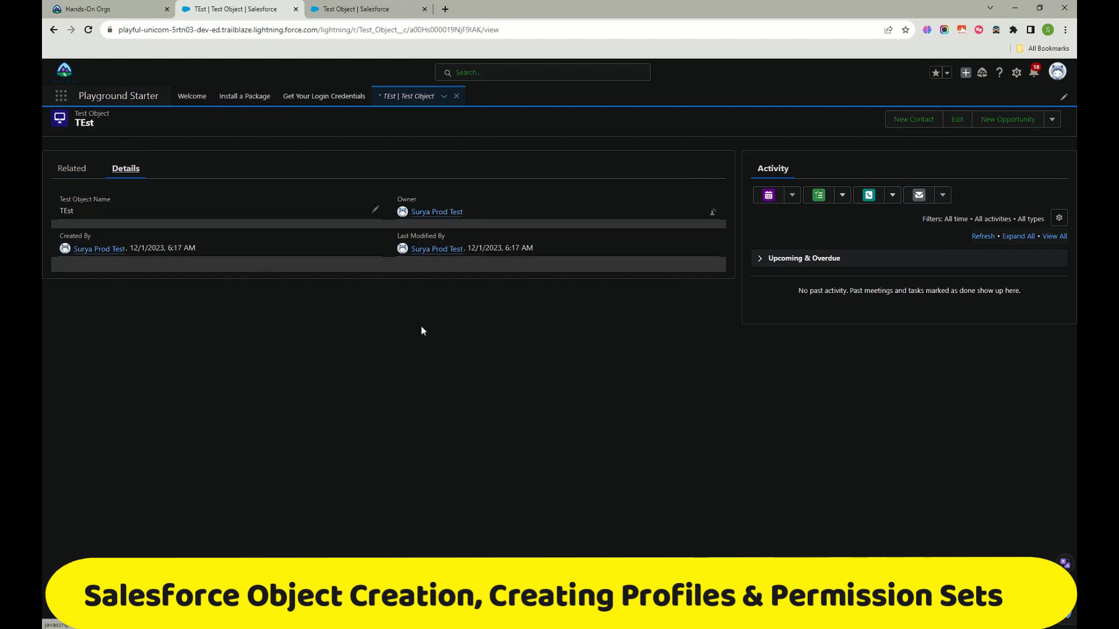
mouse_move(353, 9)
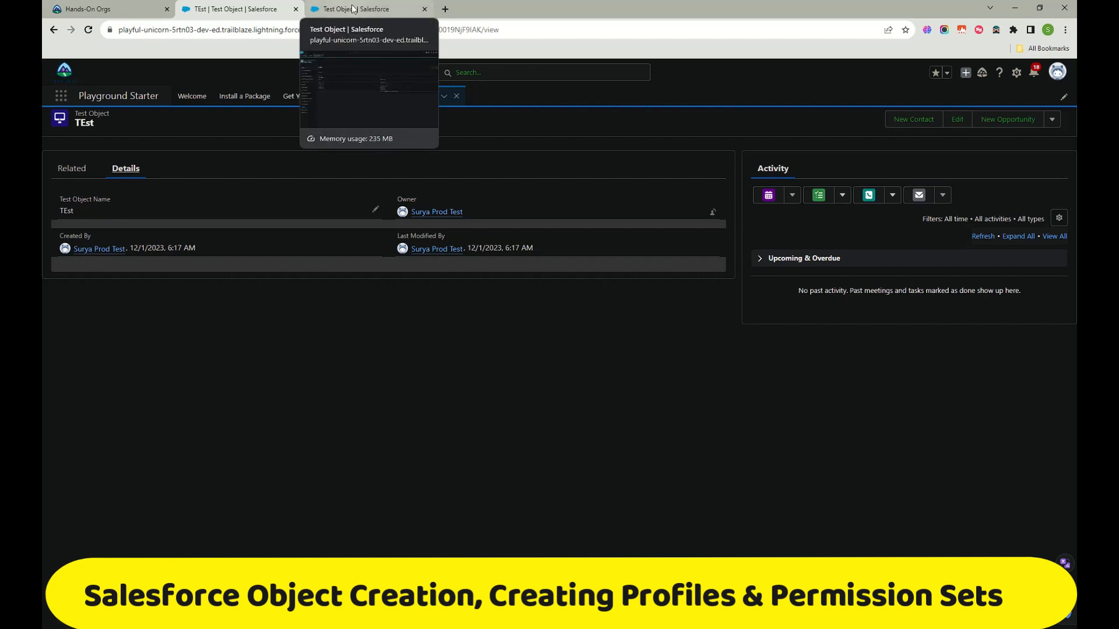
left_click(353, 9)
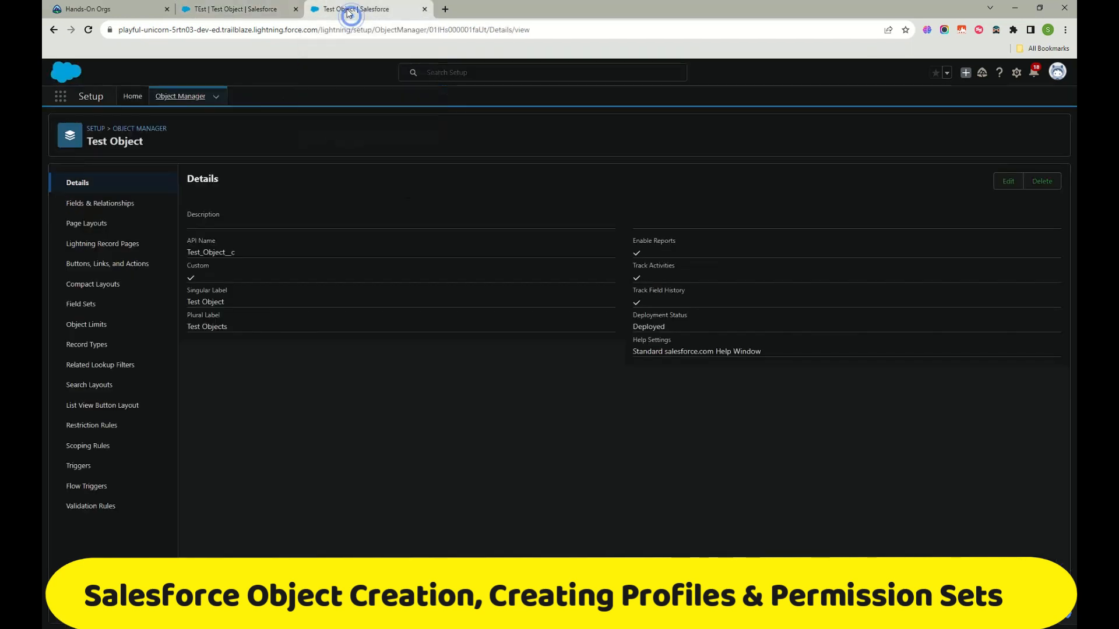
Step: Open Test Object's Fields & Relationships list in Object Manager
left_click(109, 200)
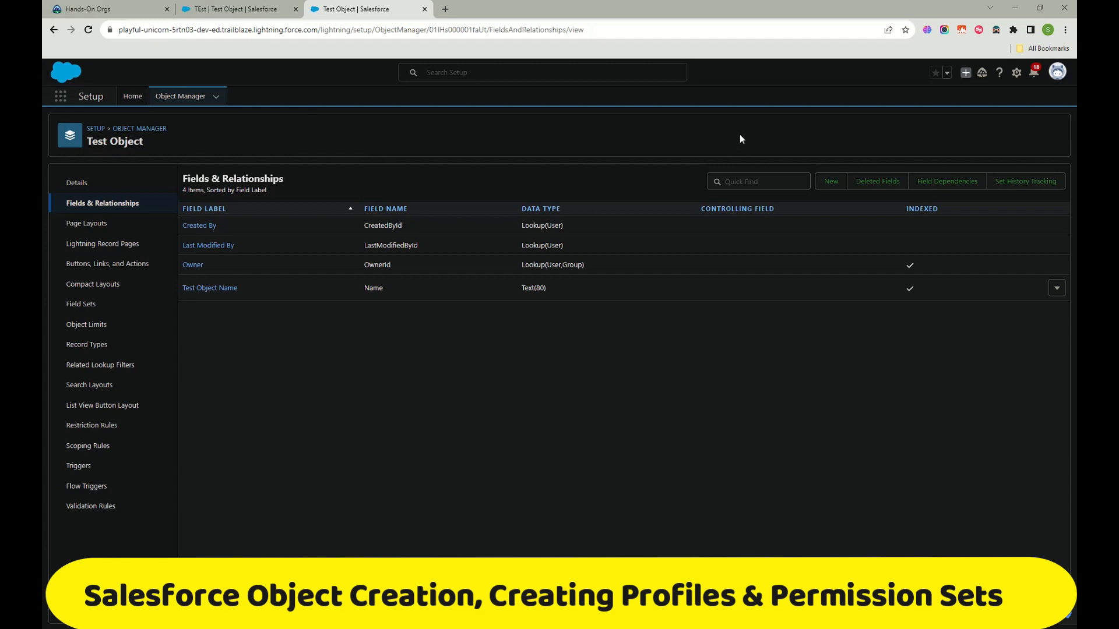
mouse_move(459, 373)
left_mouse_down()
mouse_move(488, 548)
mouse_move(823, 338)
mouse_move(869, 557)
left_mouse_up()
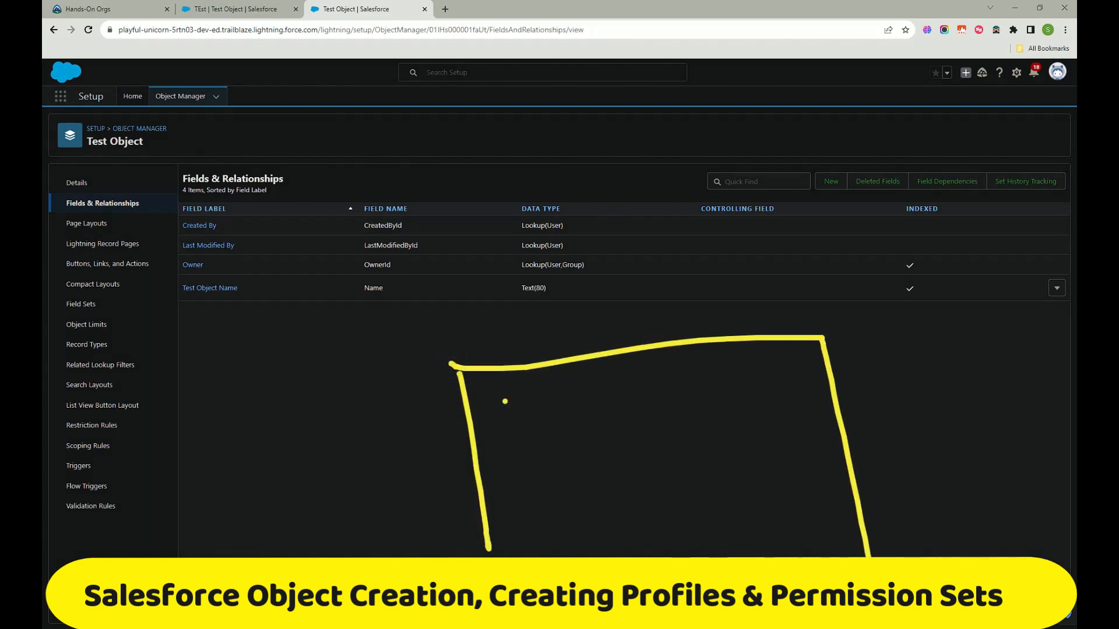
left_click_drag(475, 428, 850, 402)
mouse_move(560, 312)
left_mouse_down()
mouse_move(570, 348)
mouse_move(574, 282)
mouse_move(638, 327)
left_mouse_up()
mouse_move(648, 277)
left_mouse_down()
mouse_move(644, 329)
mouse_move(665, 327)
left_mouse_up()
mouse_move(174, 221)
left_mouse_down()
mouse_move(154, 243)
mouse_move(166, 288)
left_mouse_up()
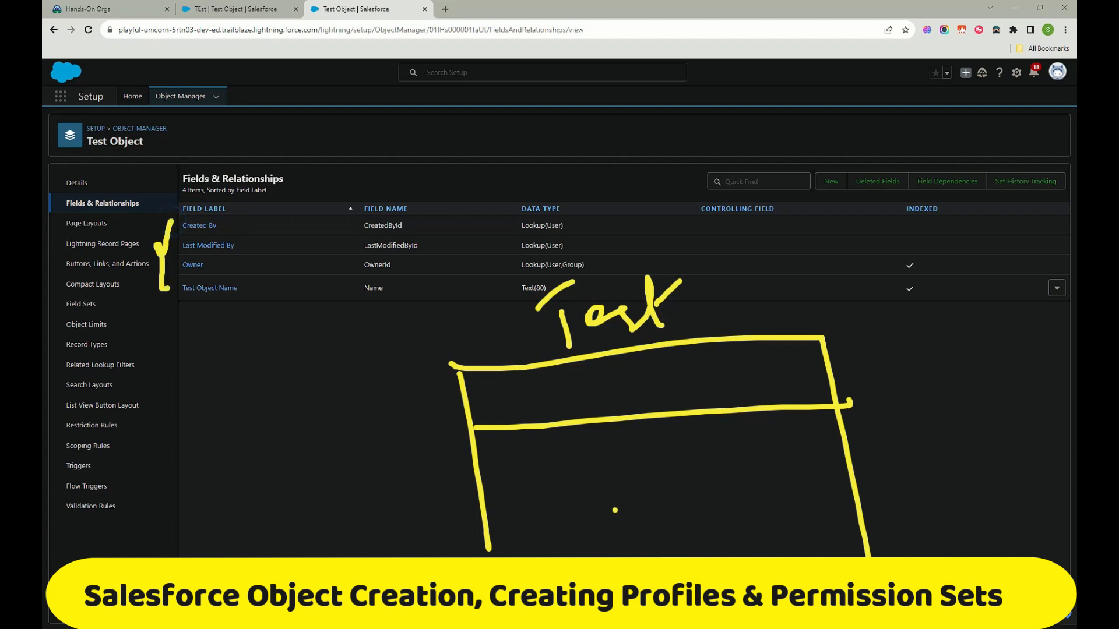
left_click_drag(547, 353, 591, 557)
left_click_drag(650, 353, 676, 556)
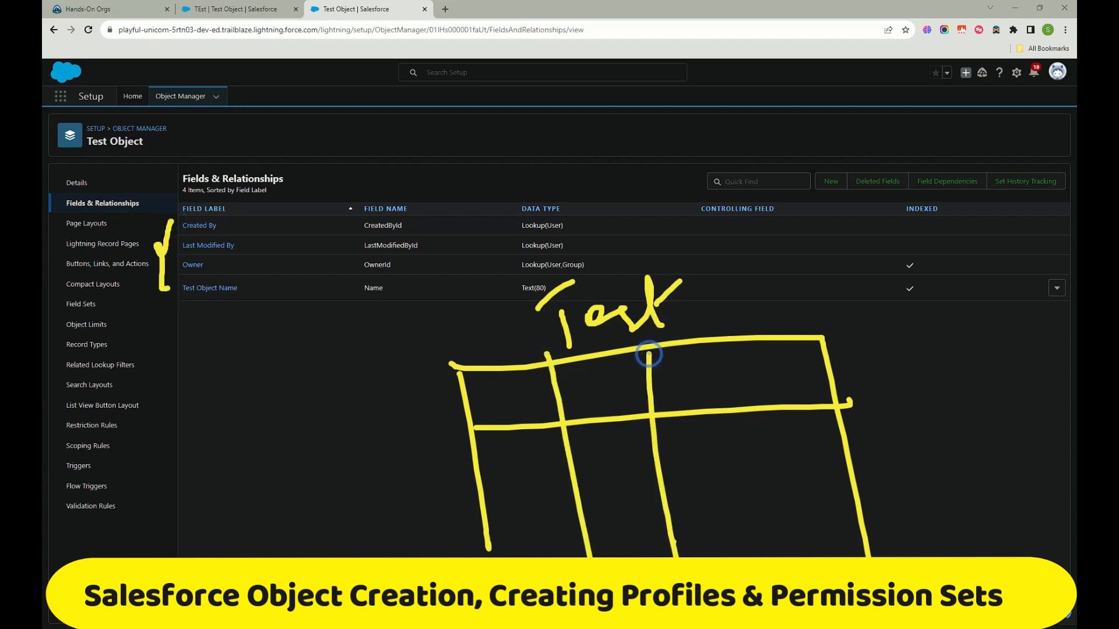
left_click_drag(729, 345, 758, 548)
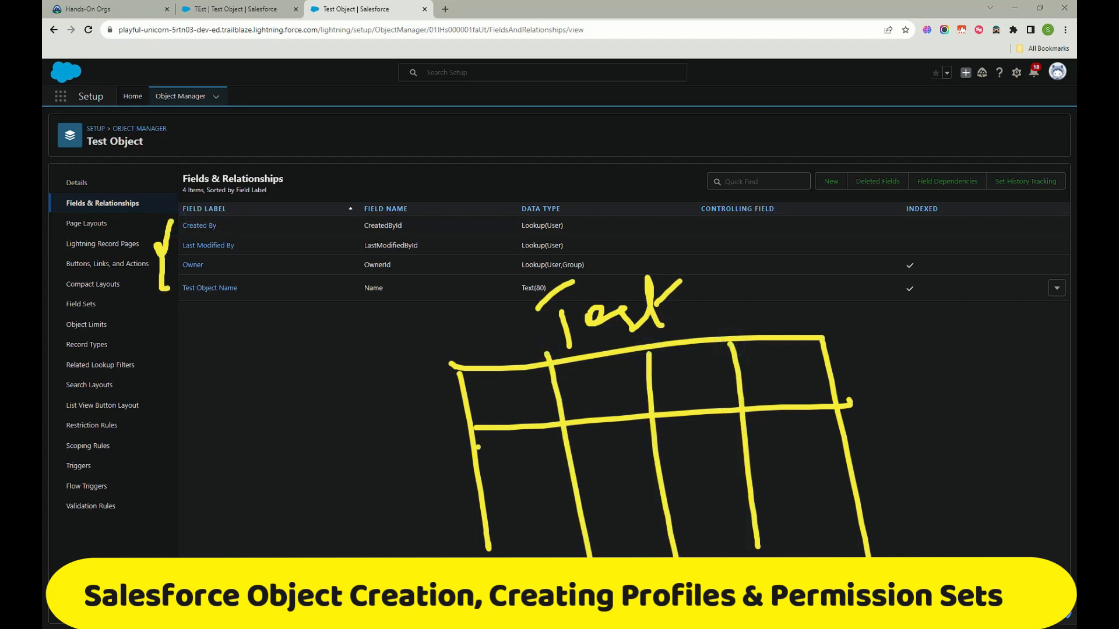
mouse_move(480, 326)
left_mouse_down()
mouse_move(467, 335)
mouse_move(475, 354)
mouse_move(506, 341)
left_mouse_up()
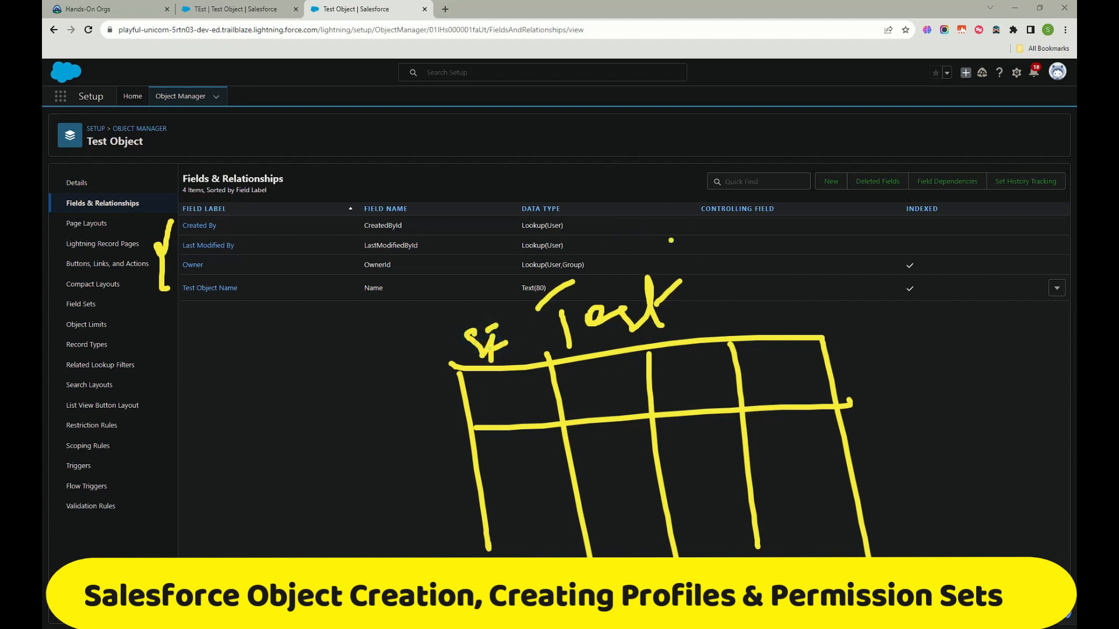
mouse_move(704, 241)
left_mouse_down()
mouse_move(762, 256)
mouse_move(815, 230)
mouse_move(830, 239)
left_mouse_up()
left_click_drag(753, 230, 788, 203)
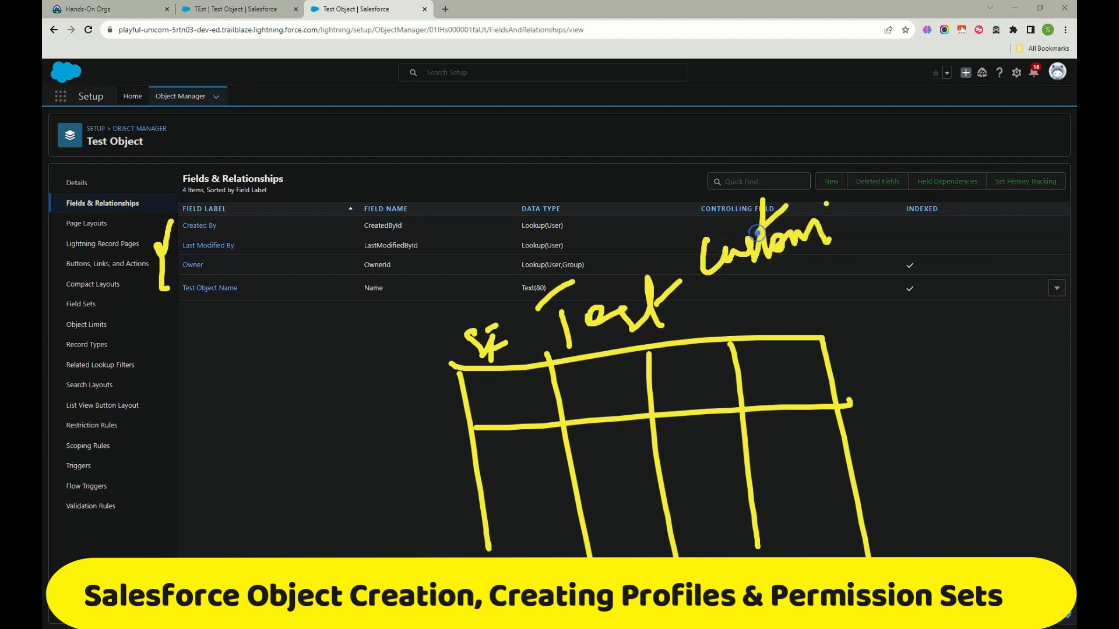
mouse_move(815, 337)
left_mouse_down()
mouse_move(954, 294)
mouse_move(1013, 542)
left_mouse_up()
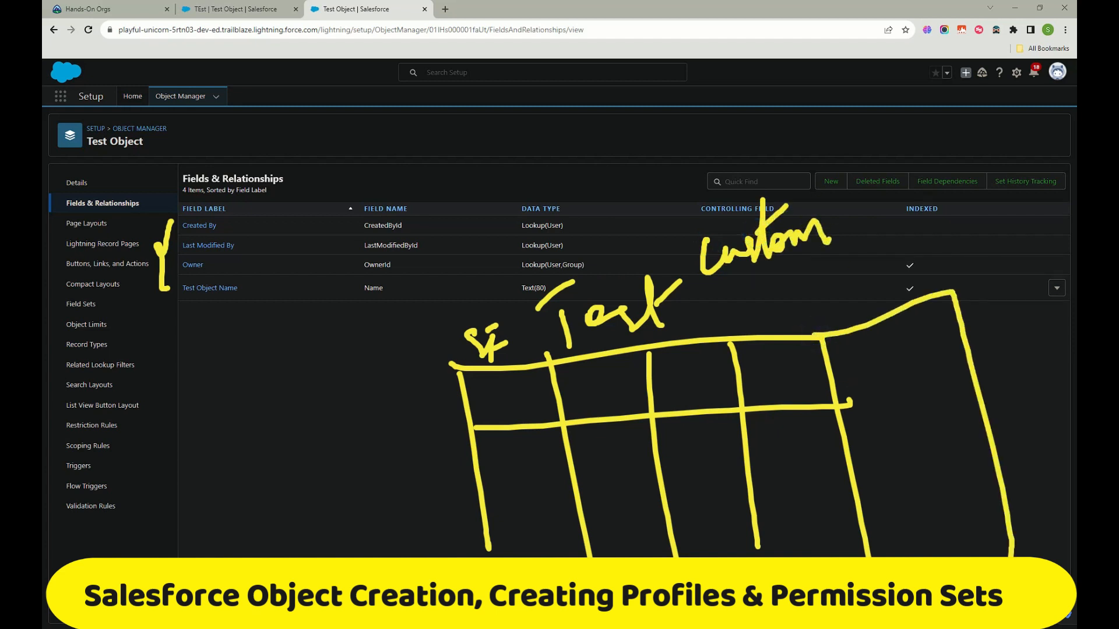
left_click_drag(849, 404, 972, 372)
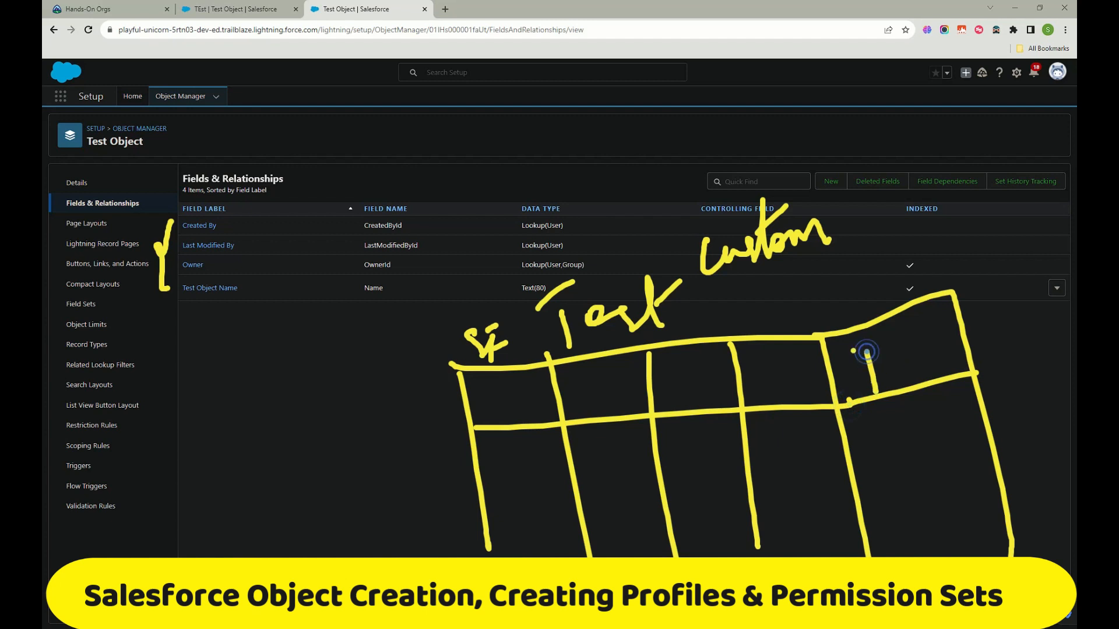
mouse_move(839, 349)
left_mouse_down()
mouse_move(883, 330)
mouse_move(873, 385)
left_mouse_up()
mouse_move(880, 356)
left_mouse_down()
mouse_move(884, 381)
mouse_move(991, 297)
mouse_move(972, 341)
mouse_move(1022, 335)
left_mouse_up()
left_click_drag(1013, 292, 1033, 344)
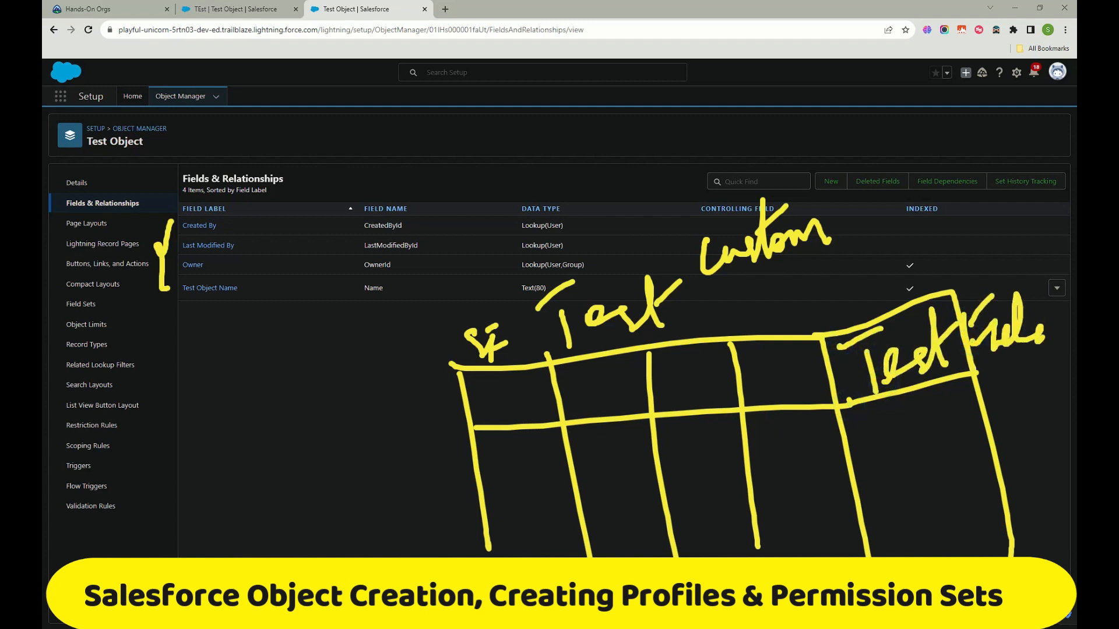
left_click_drag(1040, 273, 1048, 348)
left_click(996, 311)
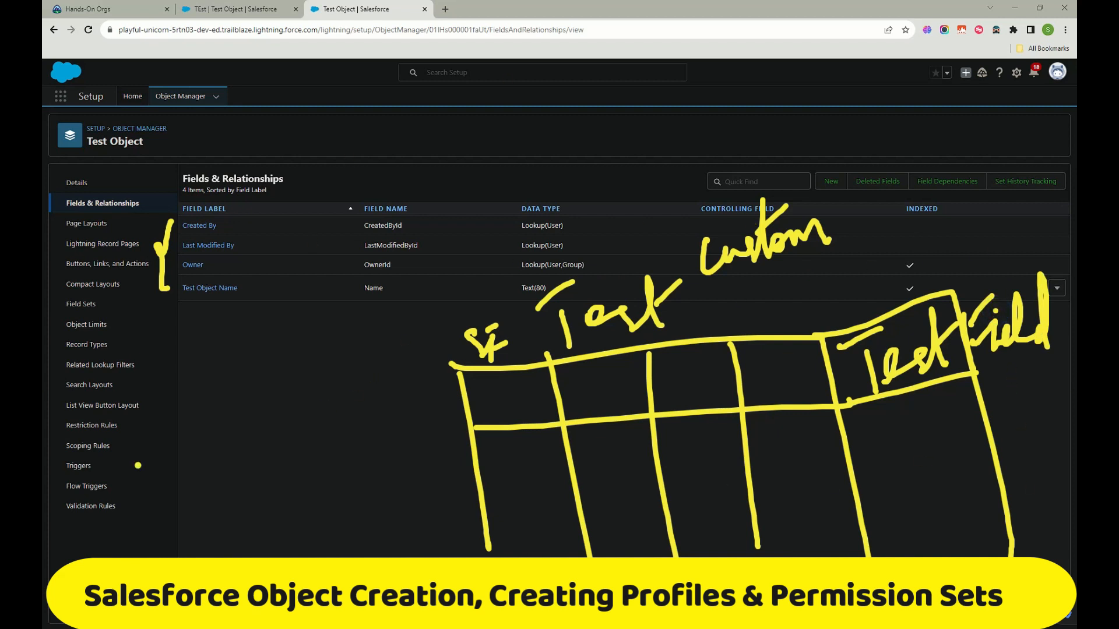
key("Escape")
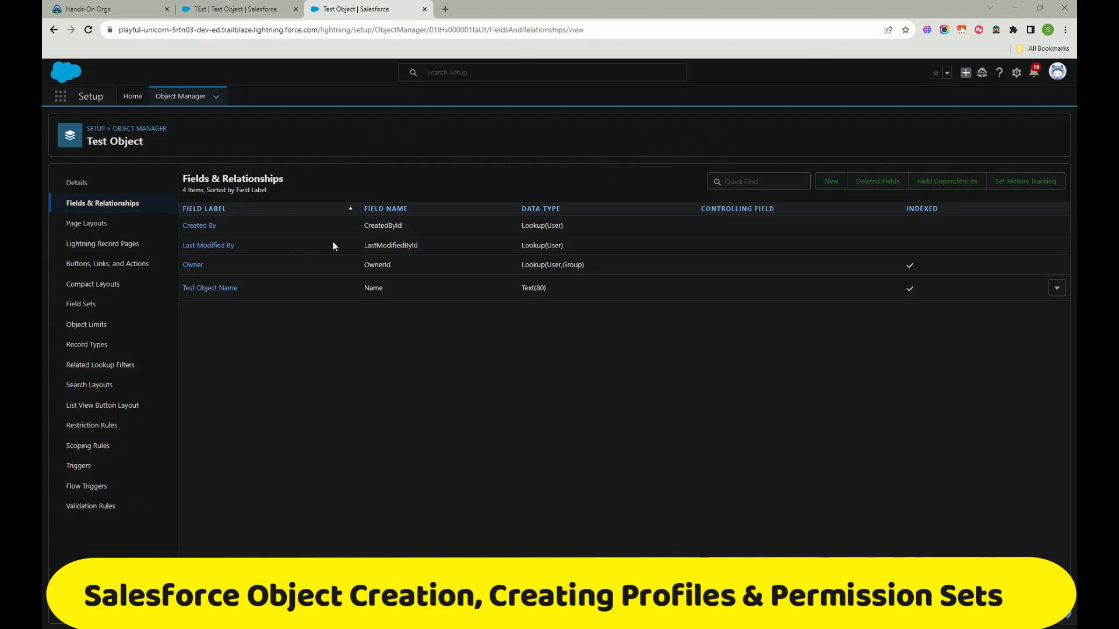
Step: Start a new custom Text field on Test Object in the field wizard
left_click(831, 182)
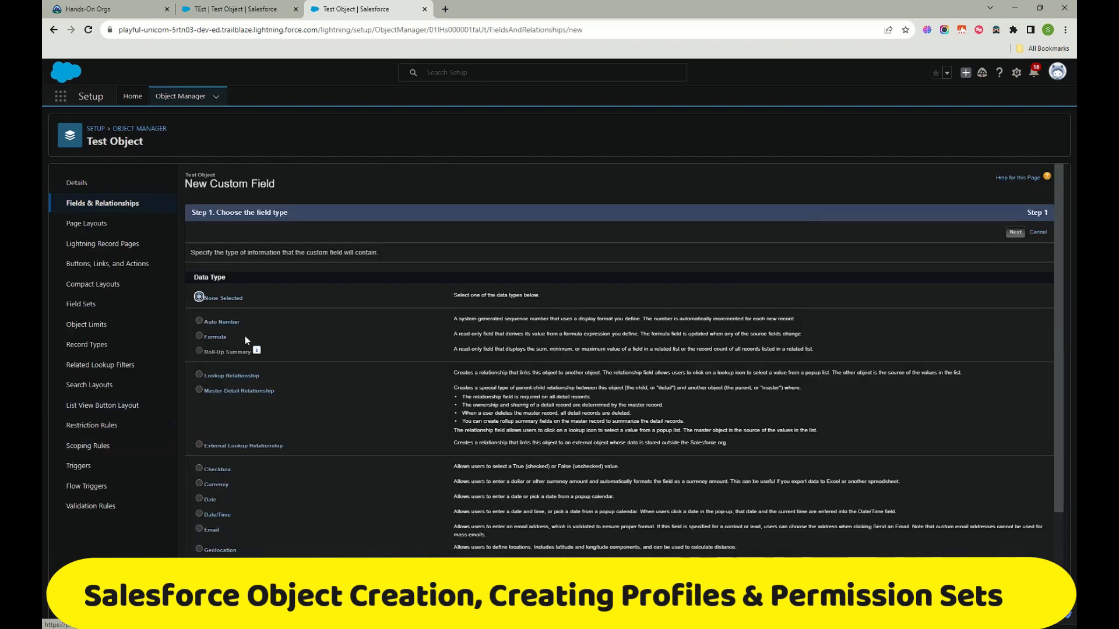
scroll(246, 338, "down", 2)
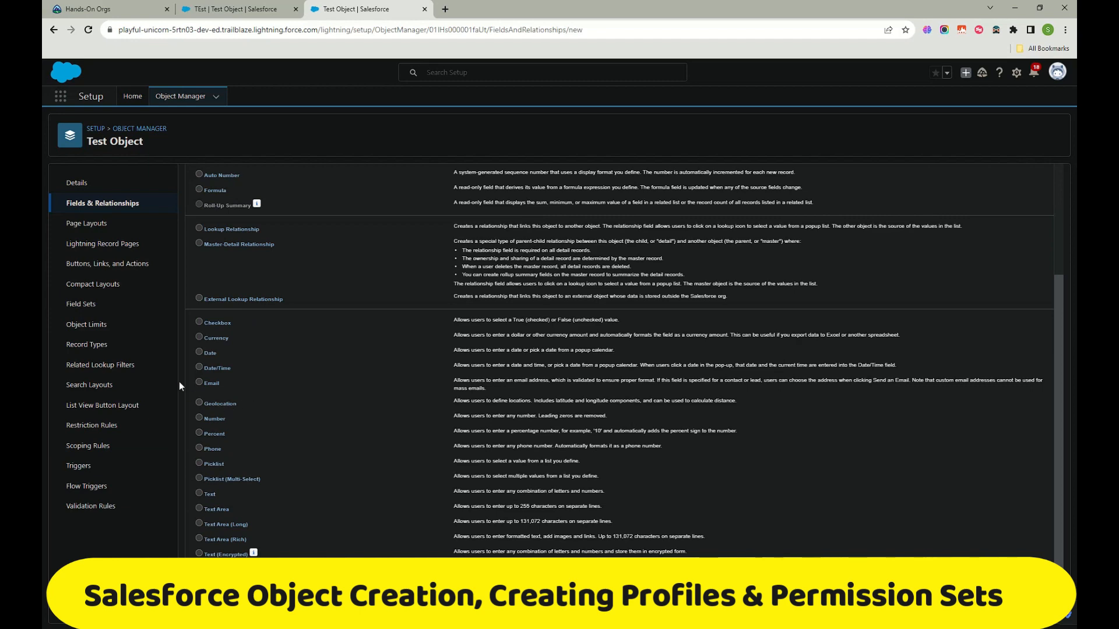
scroll(222, 446, "up", 3)
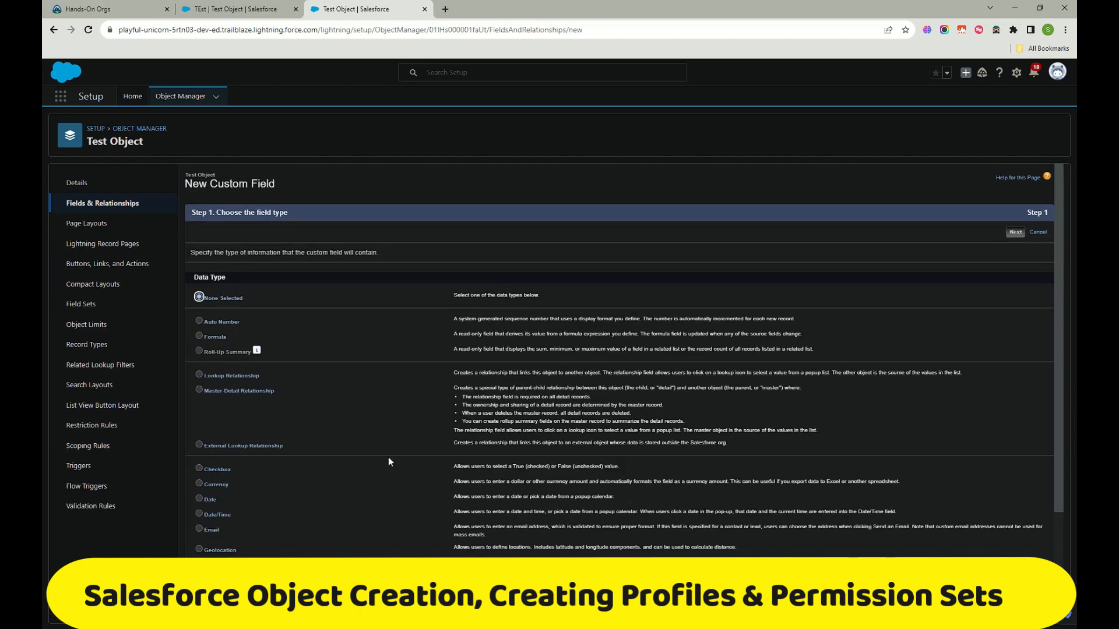
scroll(303, 521, "down", 3)
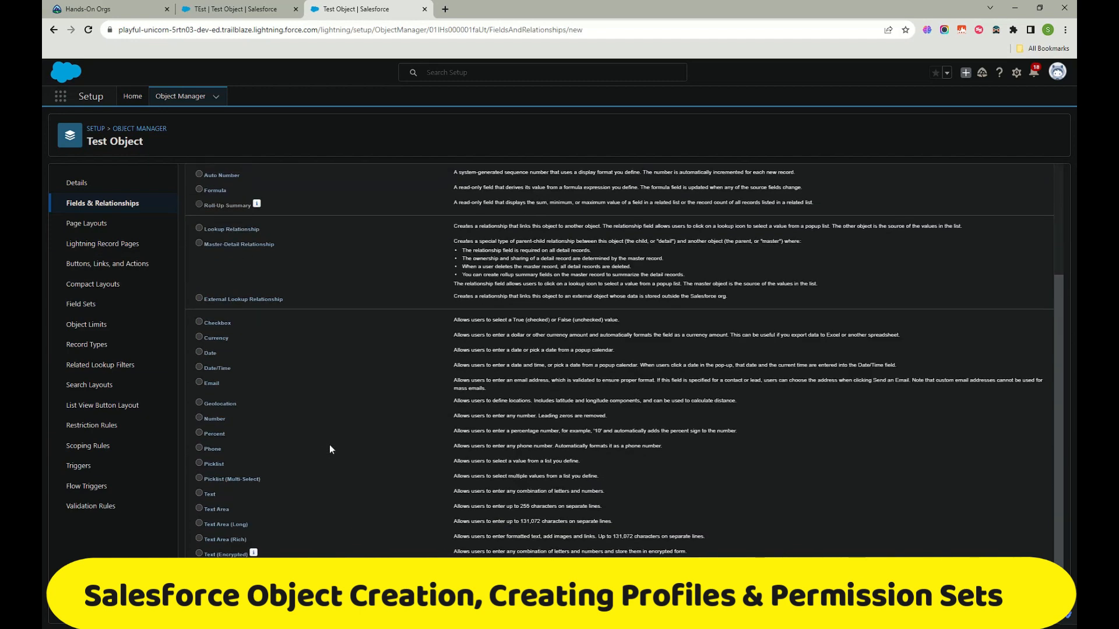
scroll(340, 445, "up", 3)
scroll(303, 466, "down", 3)
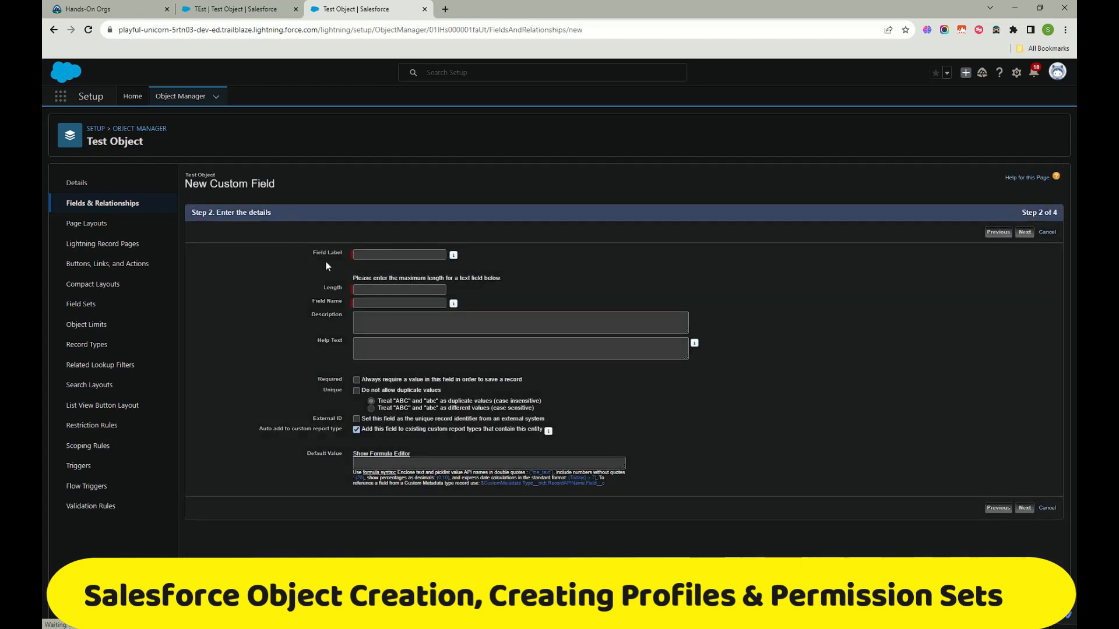
Step: Create the Notes Text(255) field, keeping default field-level security and page layout
left_click(396, 253)
type("Notes")
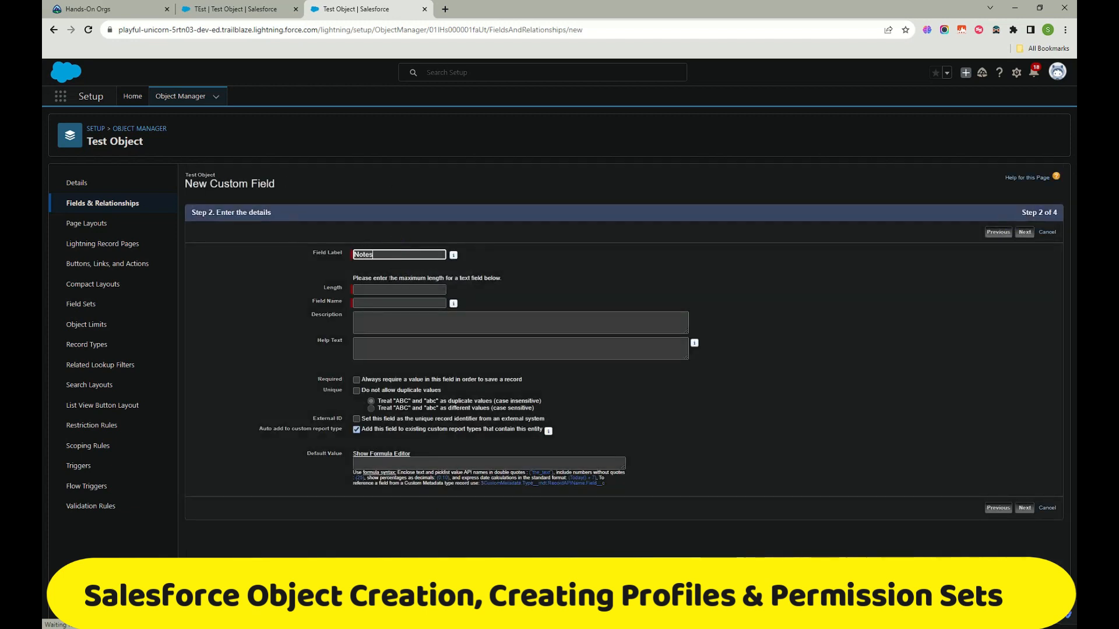
key("Tab")
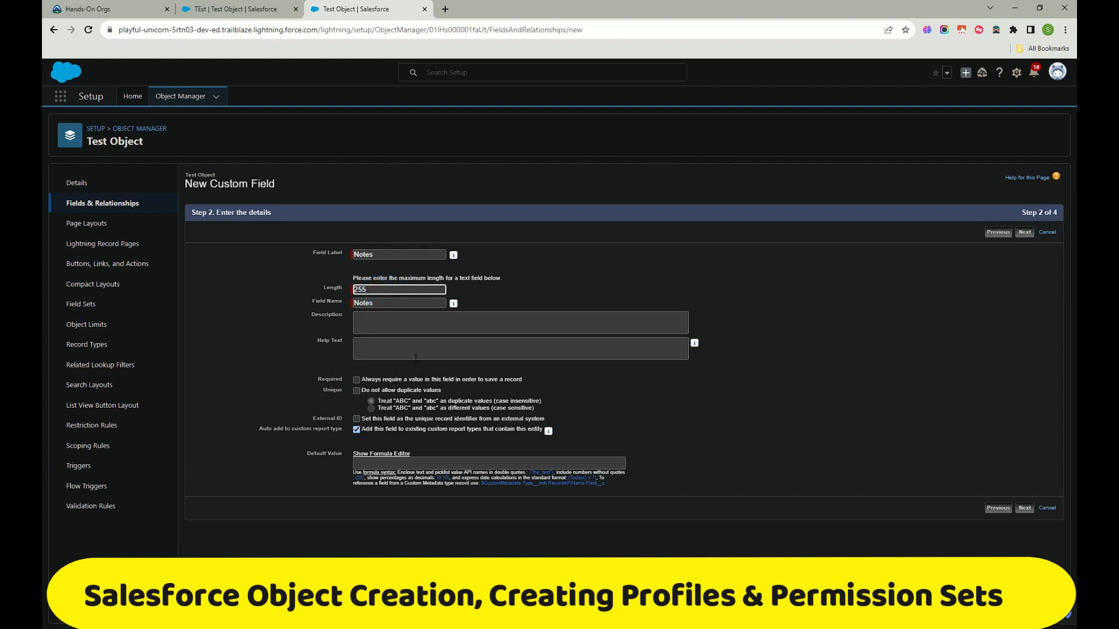
left_click(1015, 502)
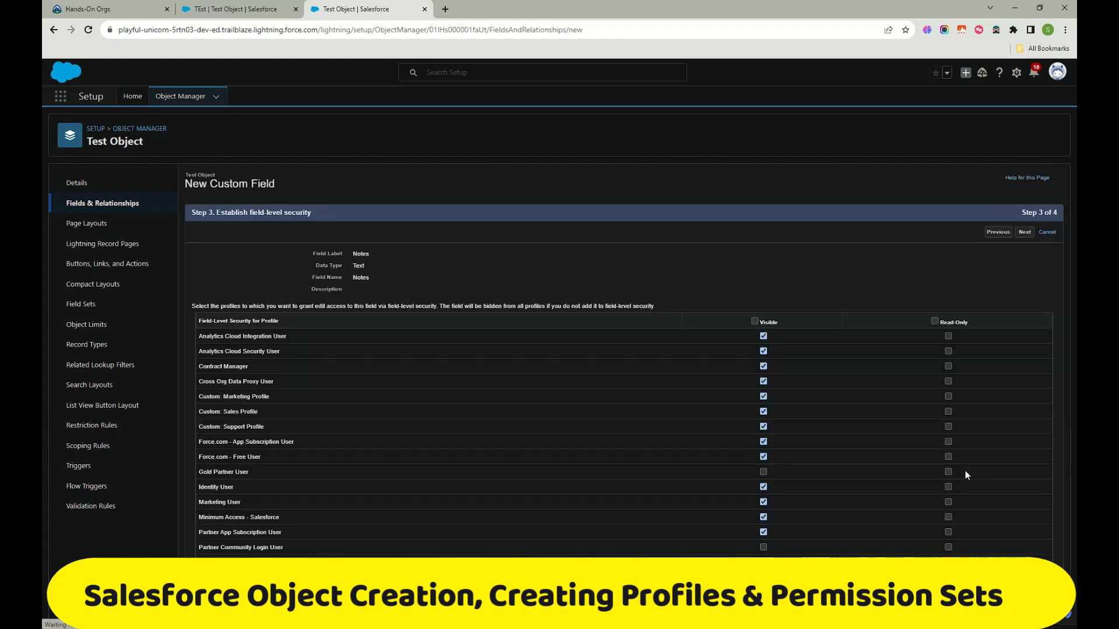
scroll(770, 320, "down", 2)
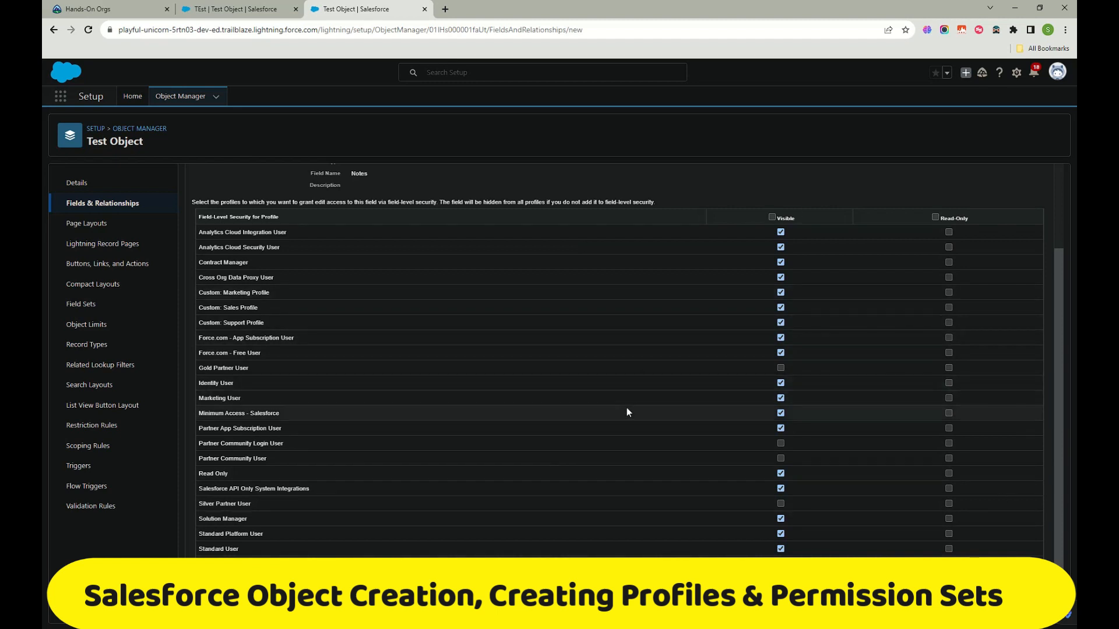
scroll(627, 407, "up", 2)
scroll(602, 344, "down", 2)
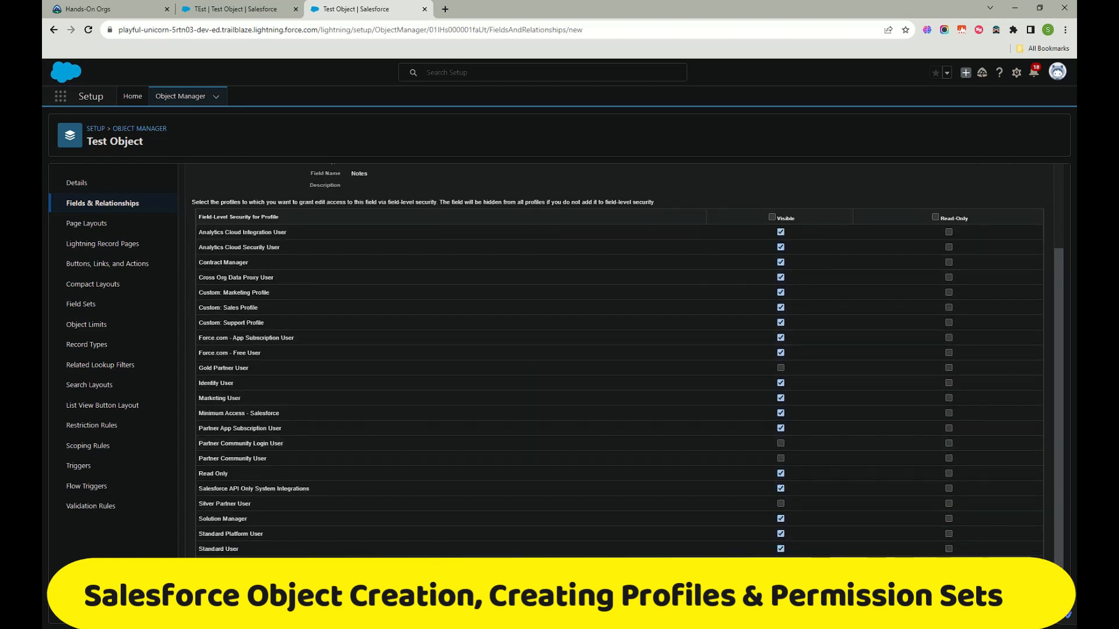
left_click(1012, 602)
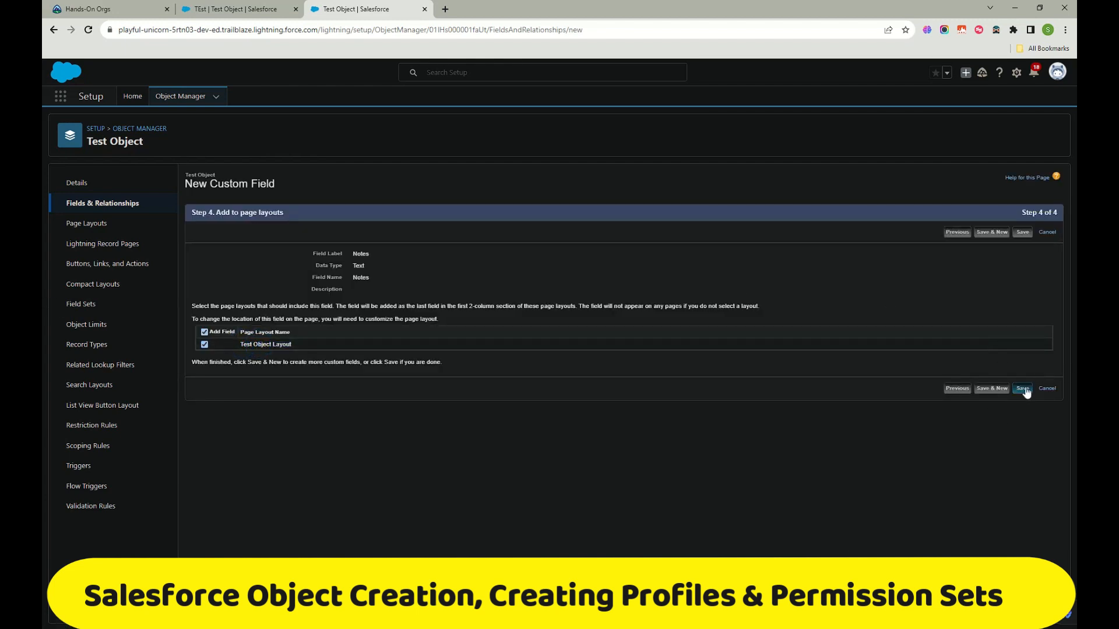
left_click(1023, 389)
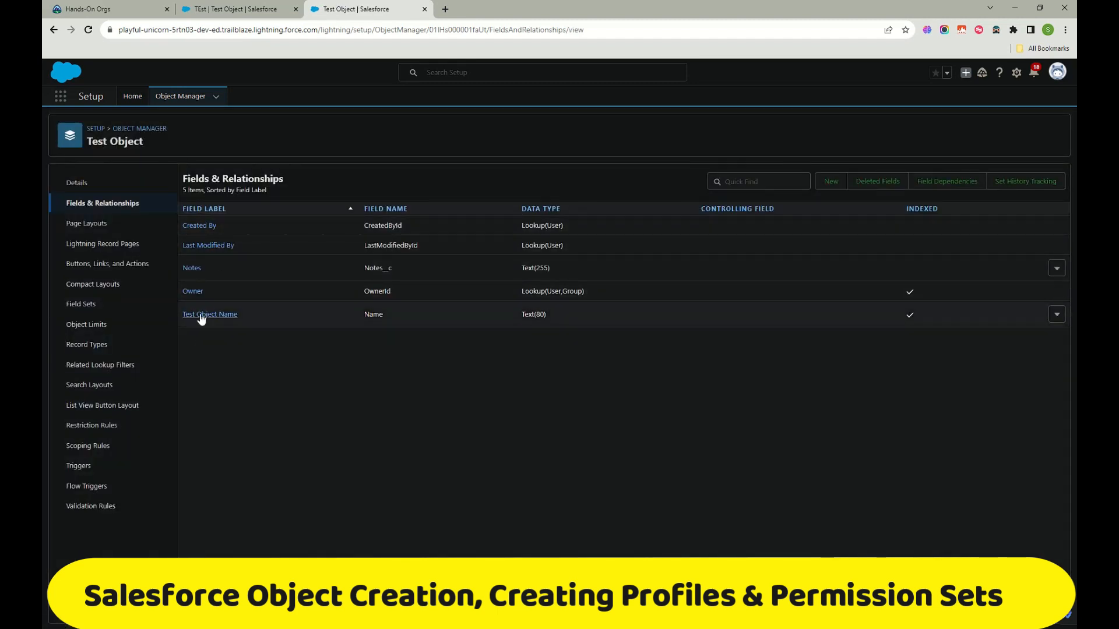
Step: Highlight the __c suffix of the Notes__c API name, then go back to the TEst record
left_click_drag(413, 266, 332, 268)
left_click(495, 462)
left_click_drag(397, 269, 382, 268)
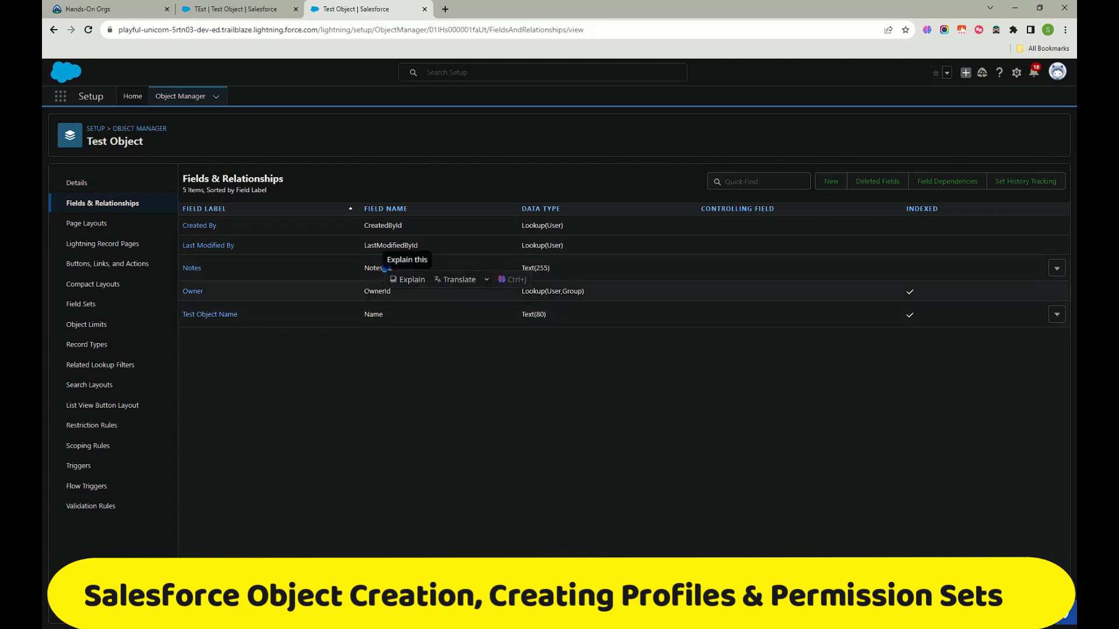
left_click(386, 380)
left_click_drag(395, 268, 383, 268)
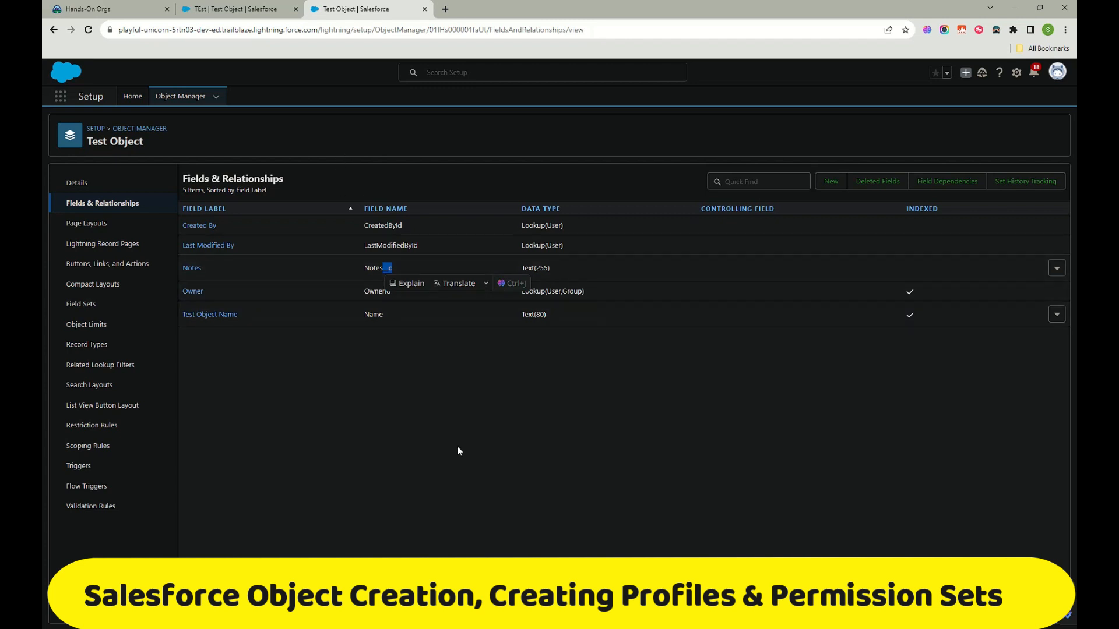
left_click(226, 7)
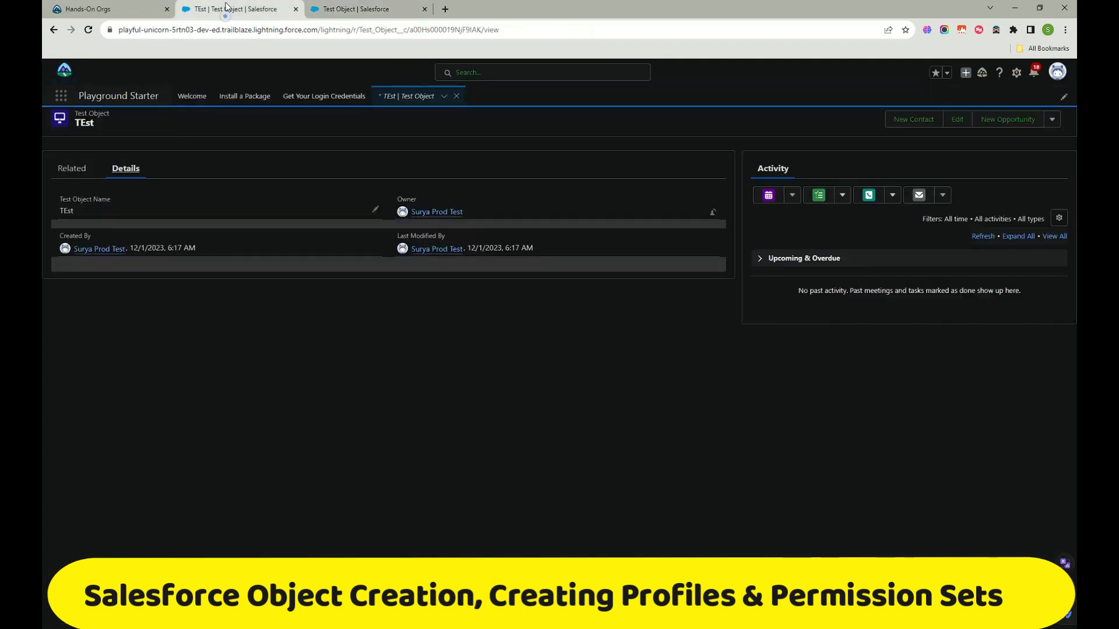
Step: Reload the TEst record, check its Related and Details tabs, and open a New Test Object form
left_click(89, 30)
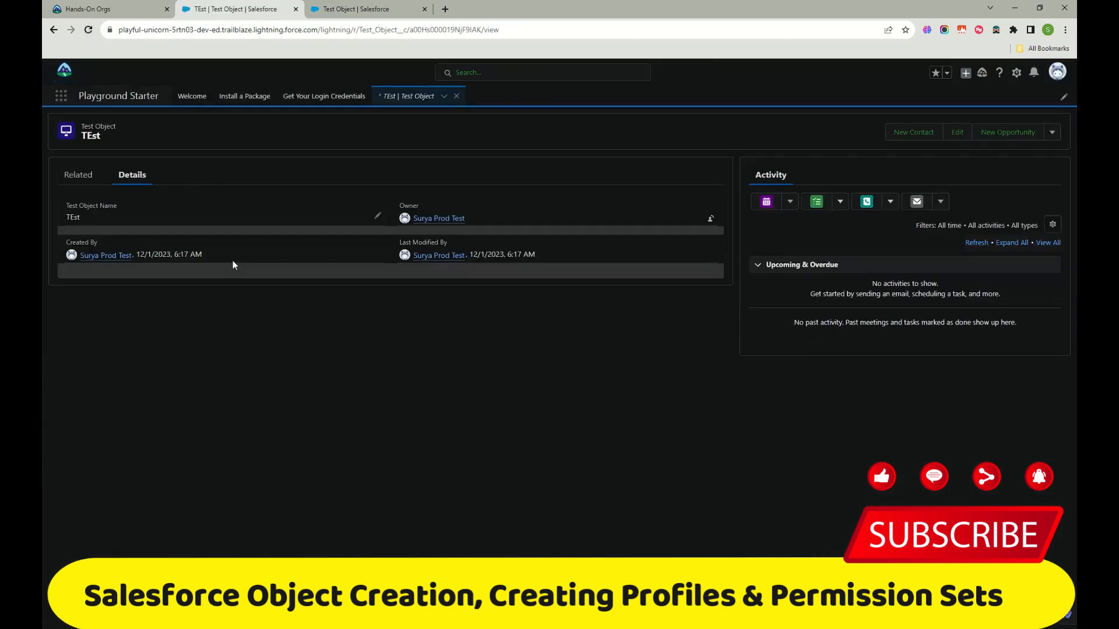
left_click(80, 178)
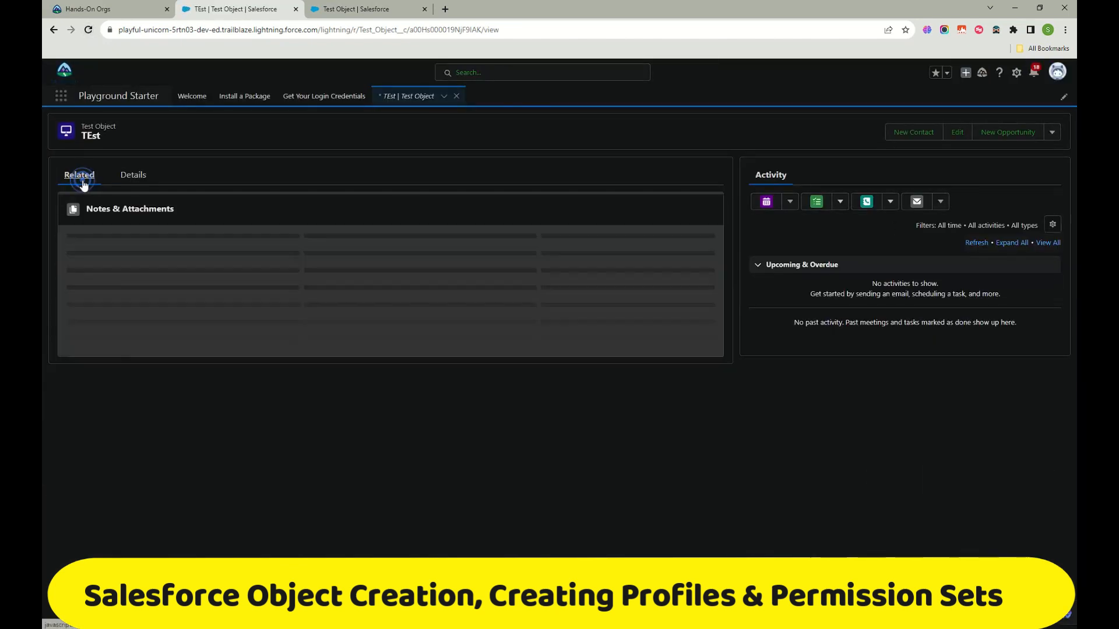
left_click(131, 175)
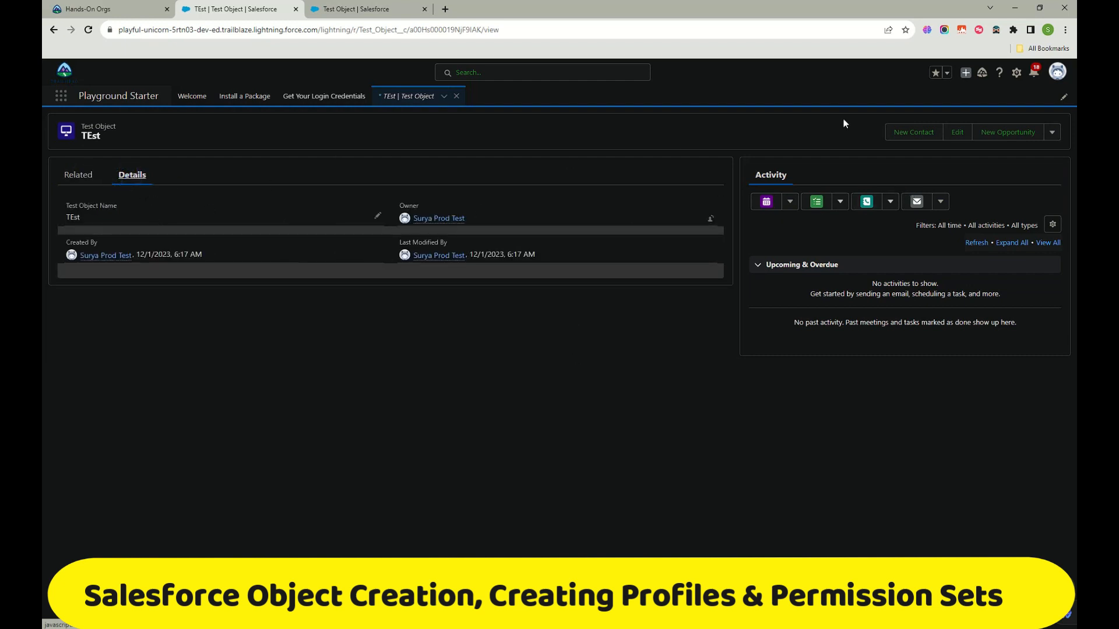
left_click(443, 97)
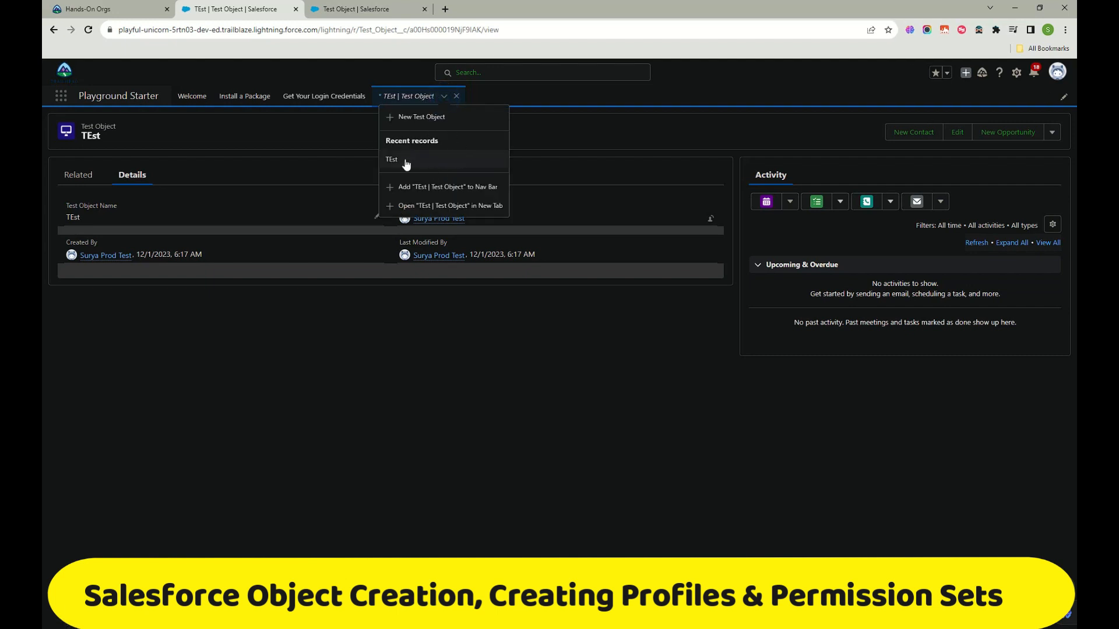
left_click(419, 118)
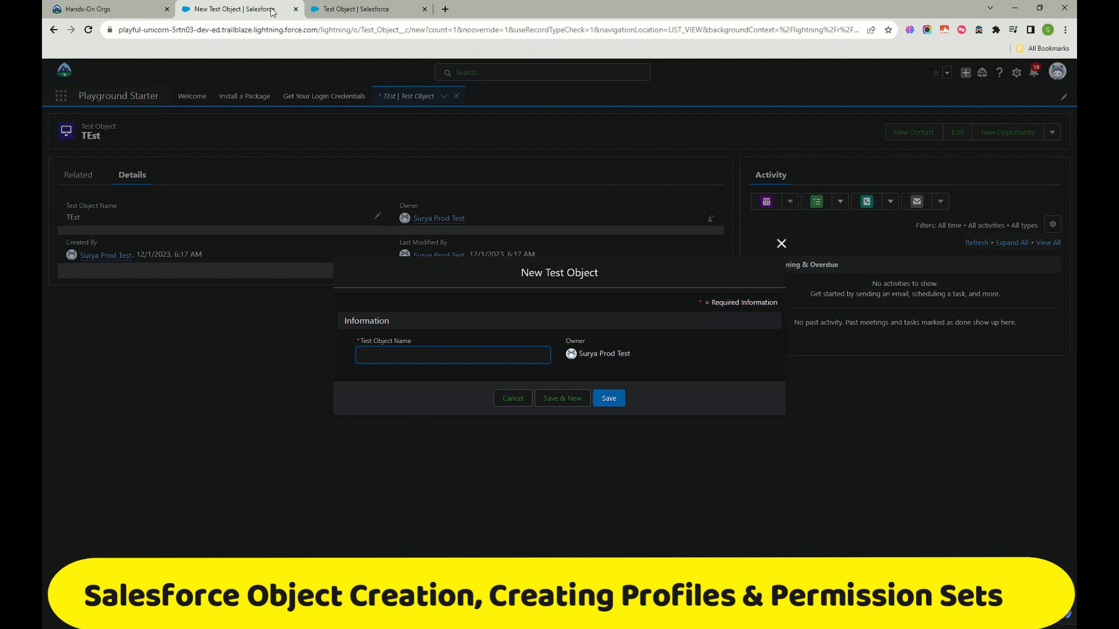
Step: Reload the new record form, then go to Test Object's Page Layouts in Object Manager
left_click(328, 10)
left_click(231, 9)
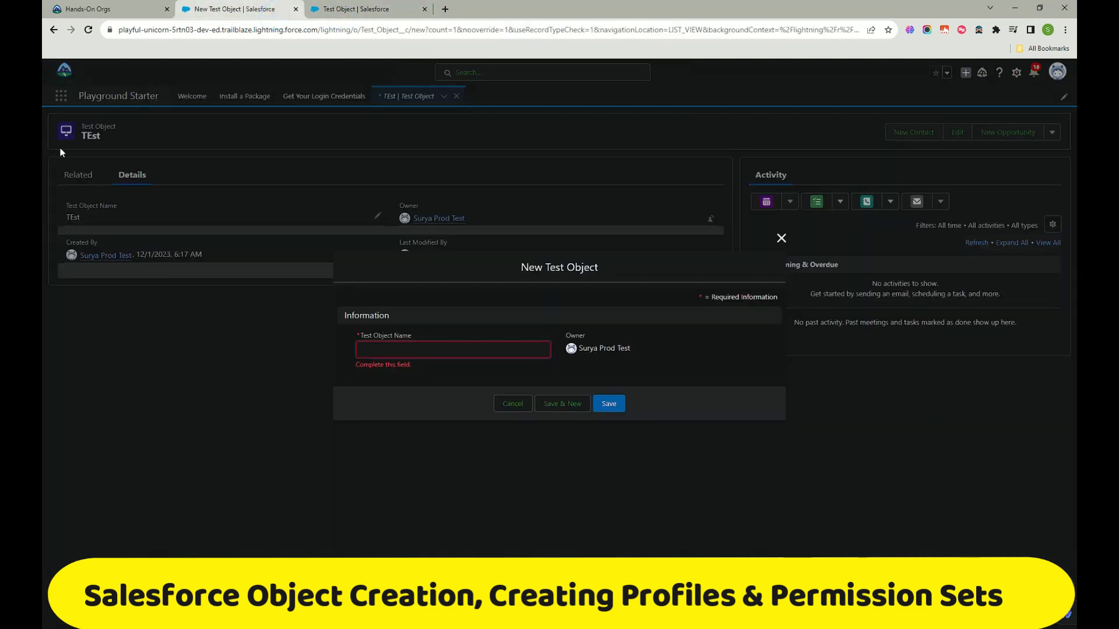
left_click(88, 30)
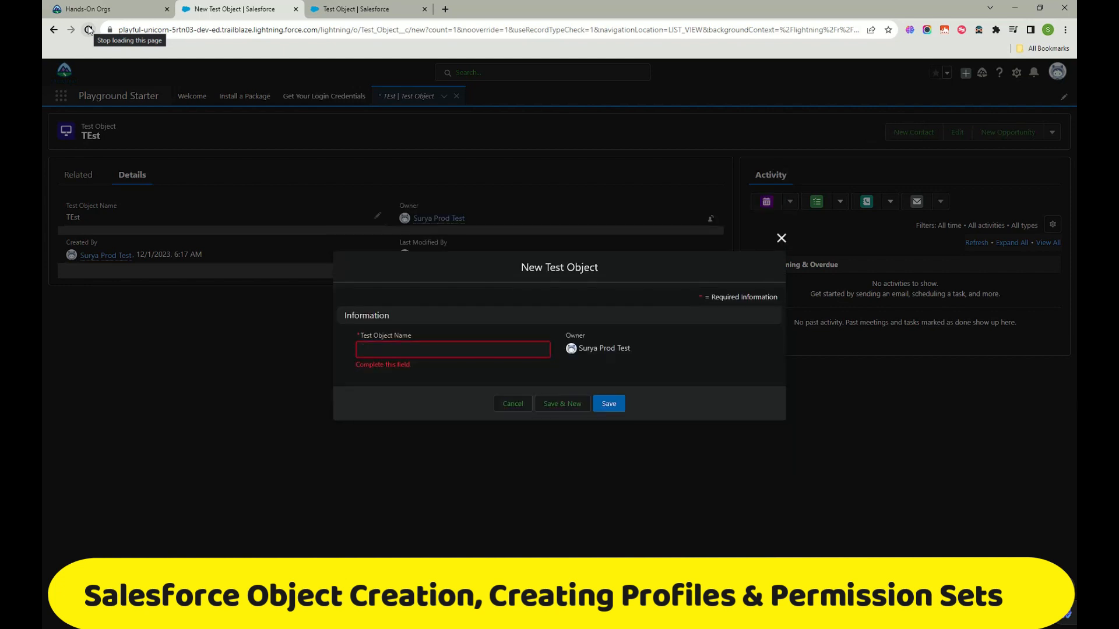
left_click(423, 345)
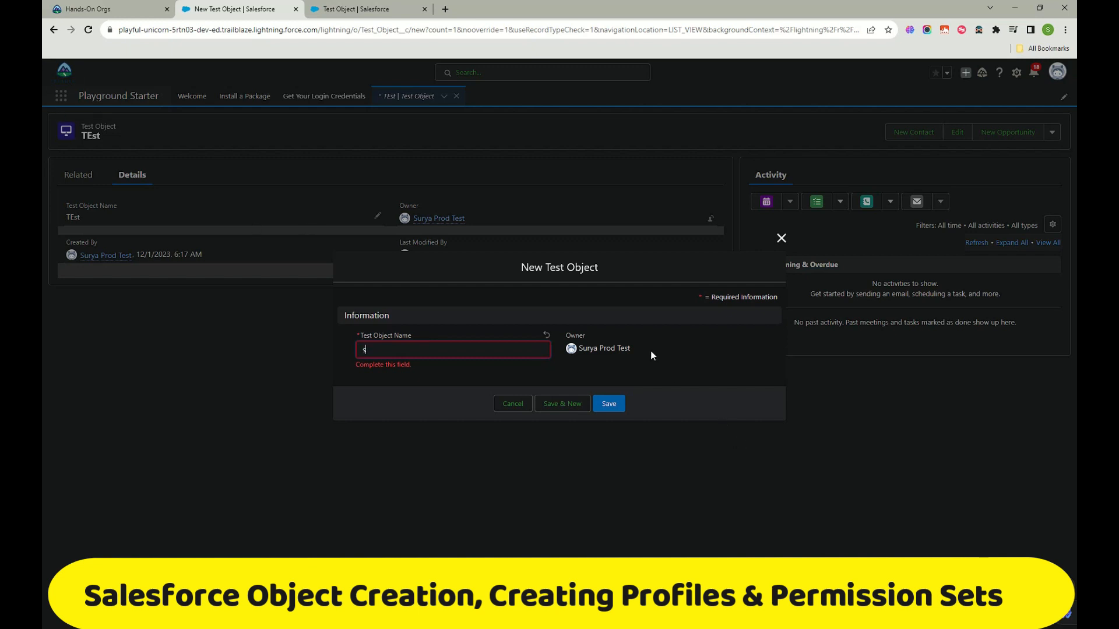
left_click(519, 410)
left_click(355, 9)
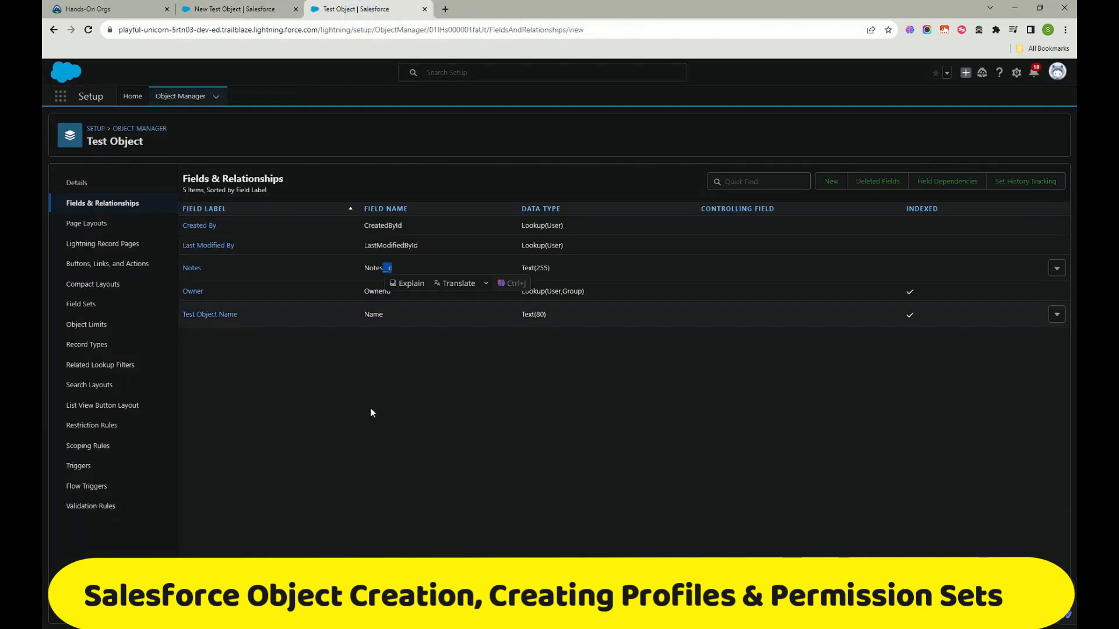
left_click(630, 481)
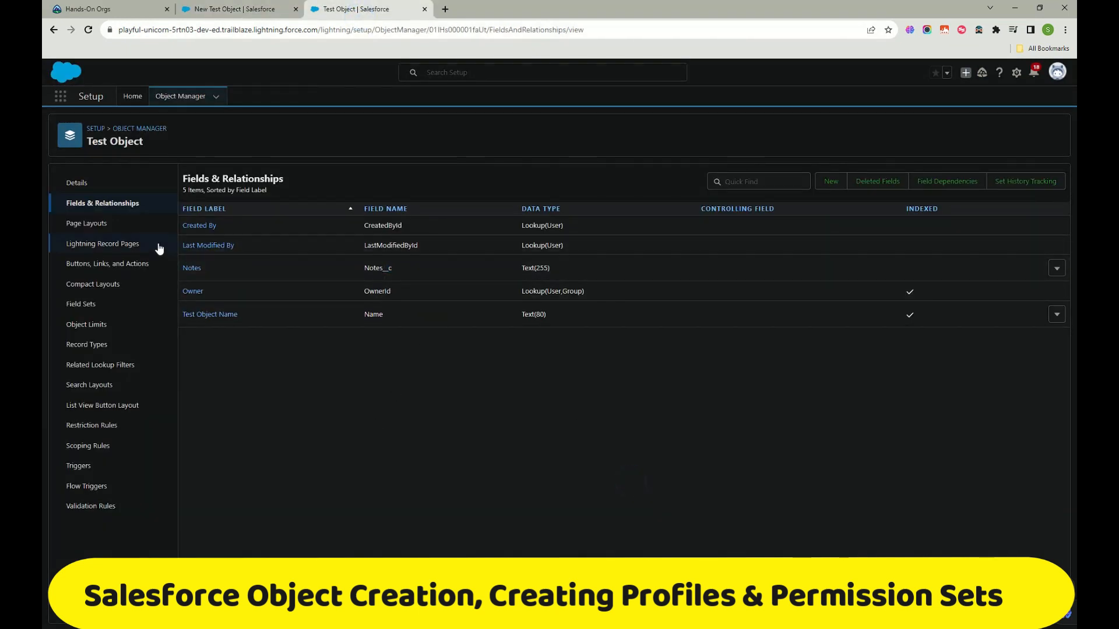
left_click(113, 229)
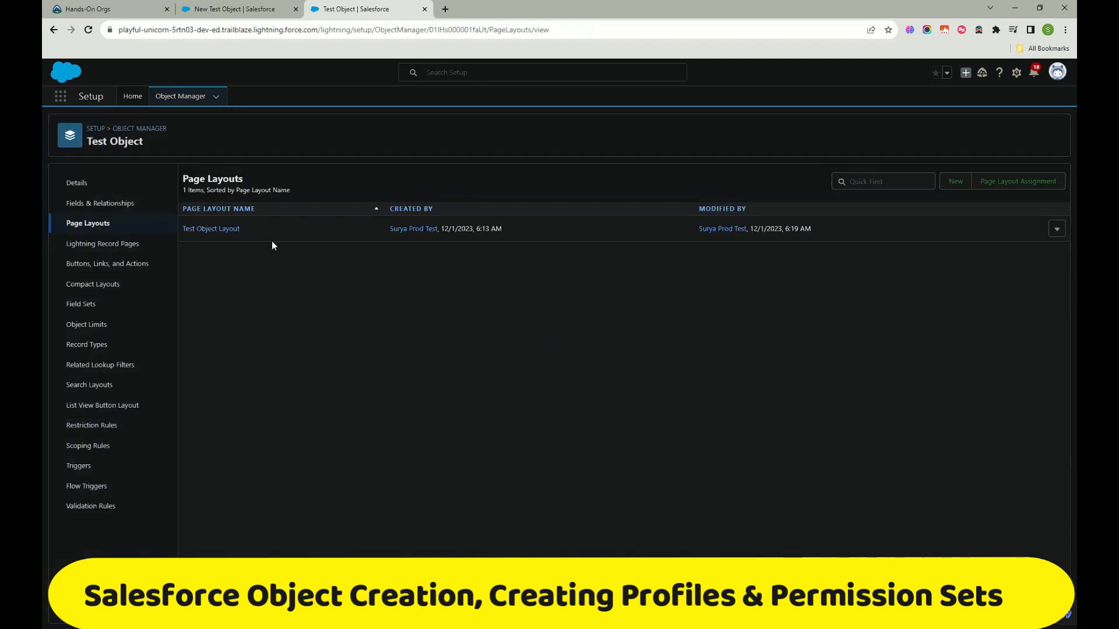
Step: Open the Test Object Layout for editing and close the pending New Test Object form
left_click(225, 230)
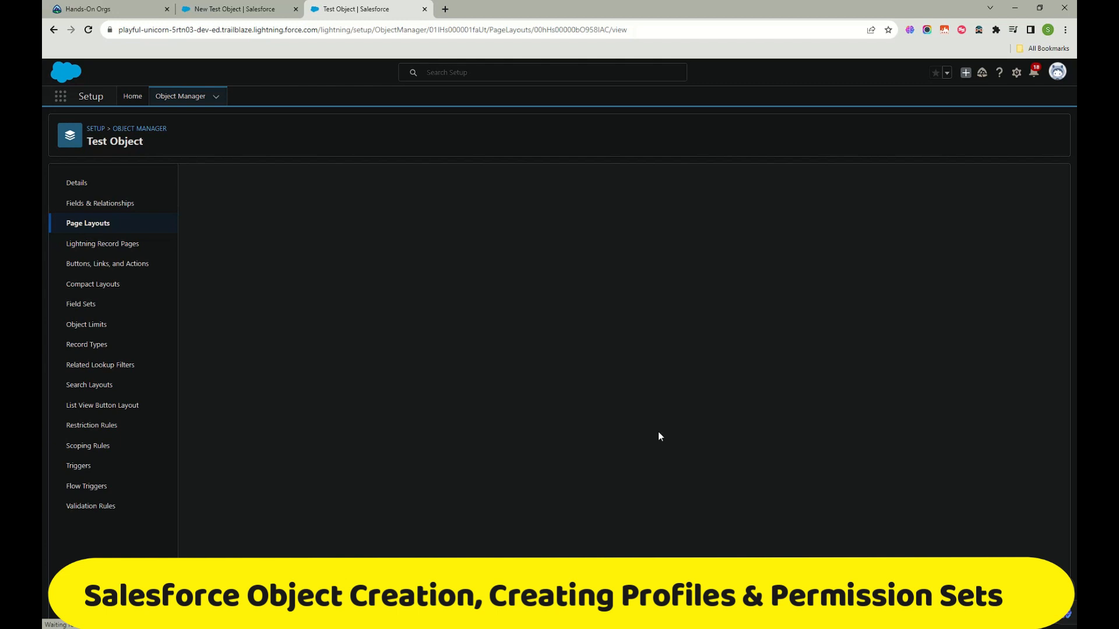
left_click(243, 10)
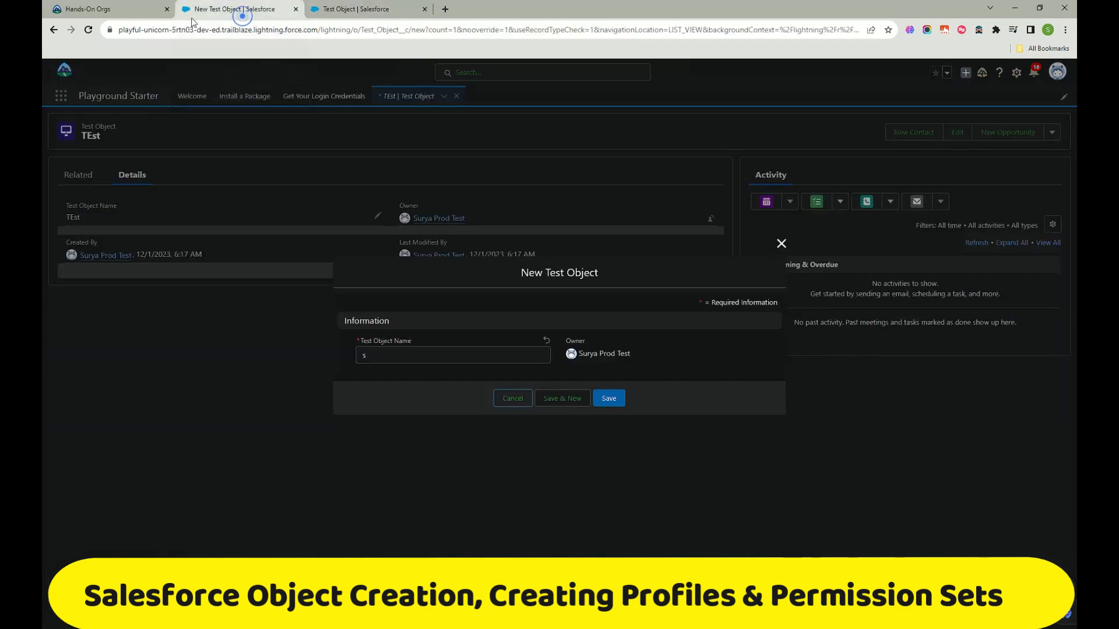
left_click(781, 243)
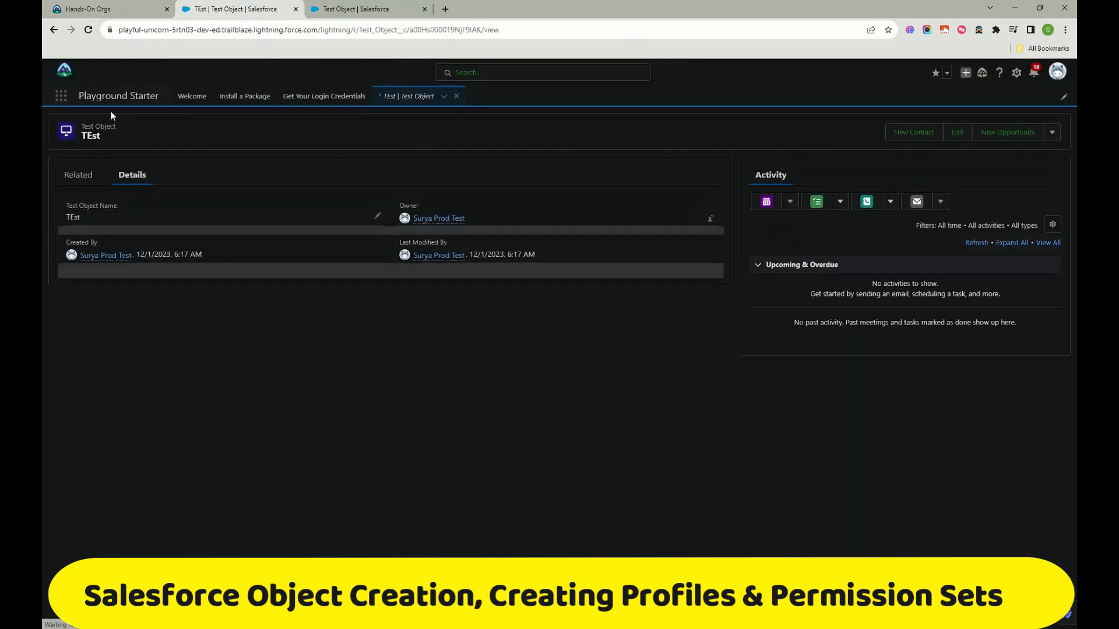
Step: Find Test Objects by searching 'test' in the App Launcher and start a new record
left_click(62, 98)
type("test")
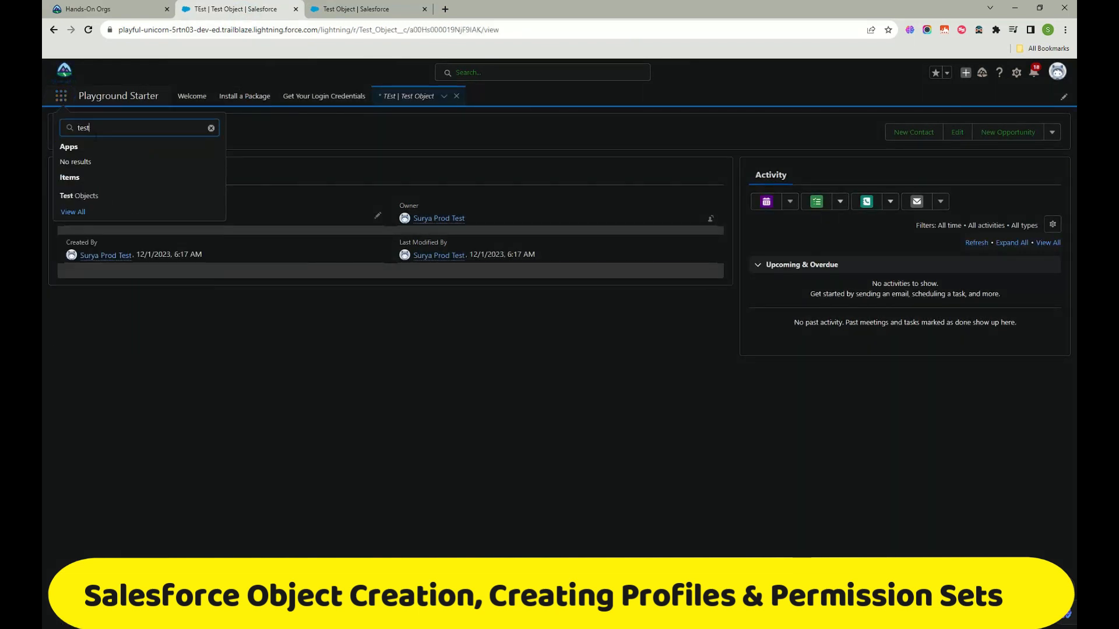
left_click(104, 193)
left_click(337, 8)
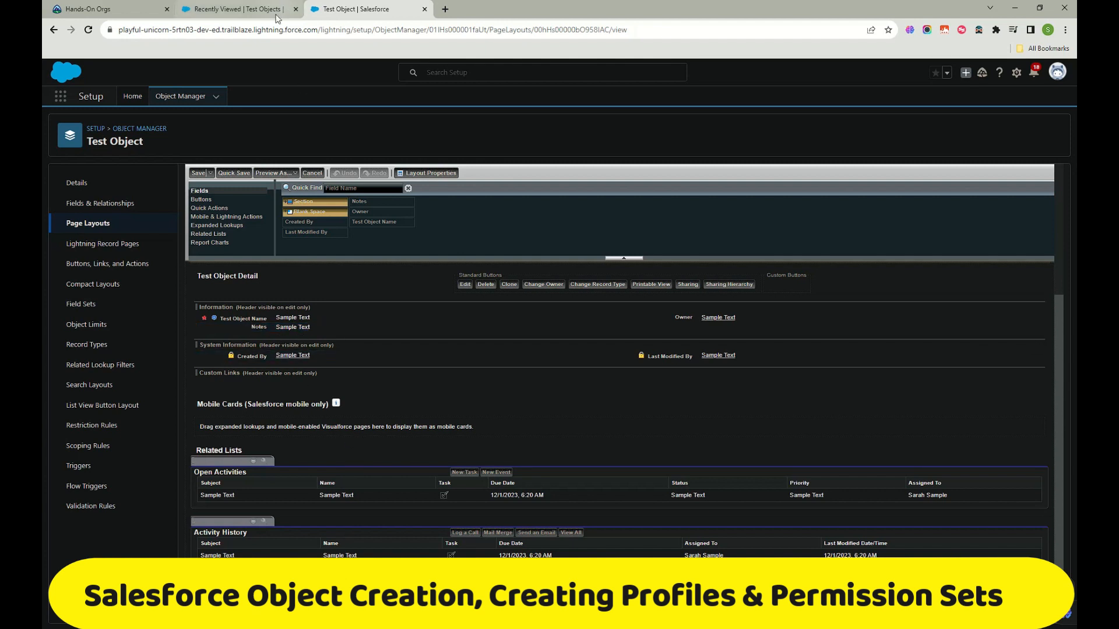
left_click(251, 10)
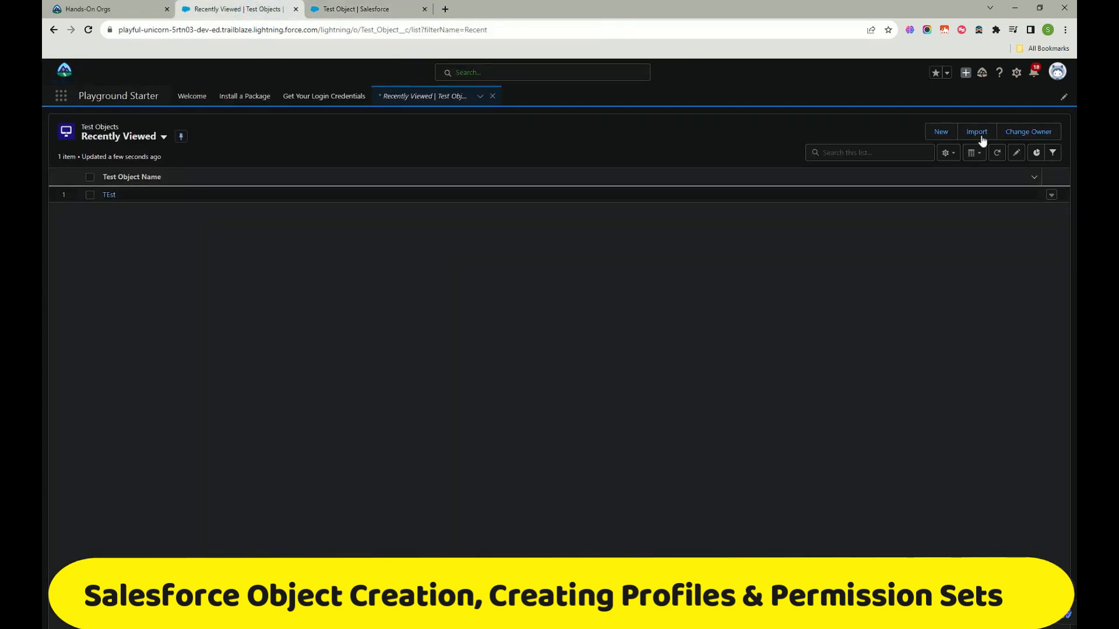
left_click(937, 131)
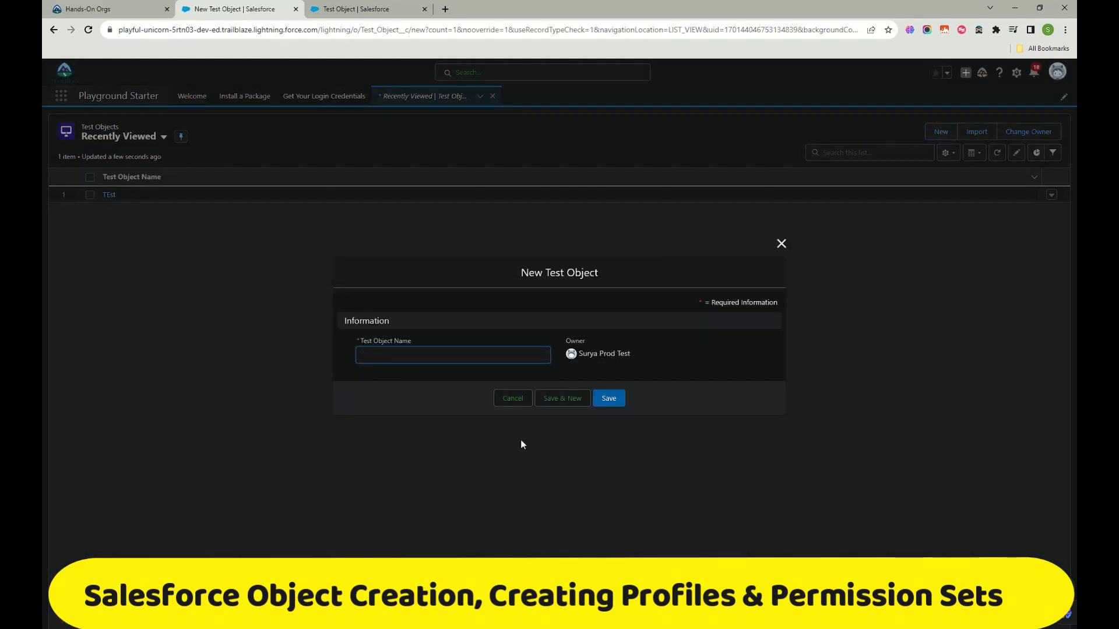
Step: Save a new Test Object record named test2 and check its Related and Details tabs
type("test2")
left_click(613, 404)
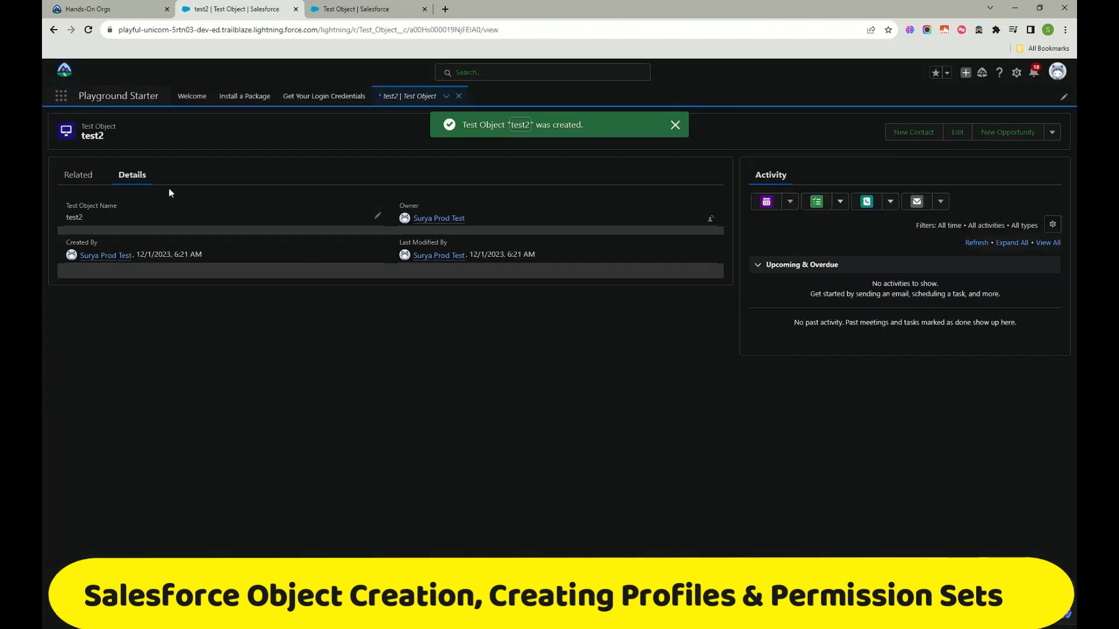
left_click(93, 175)
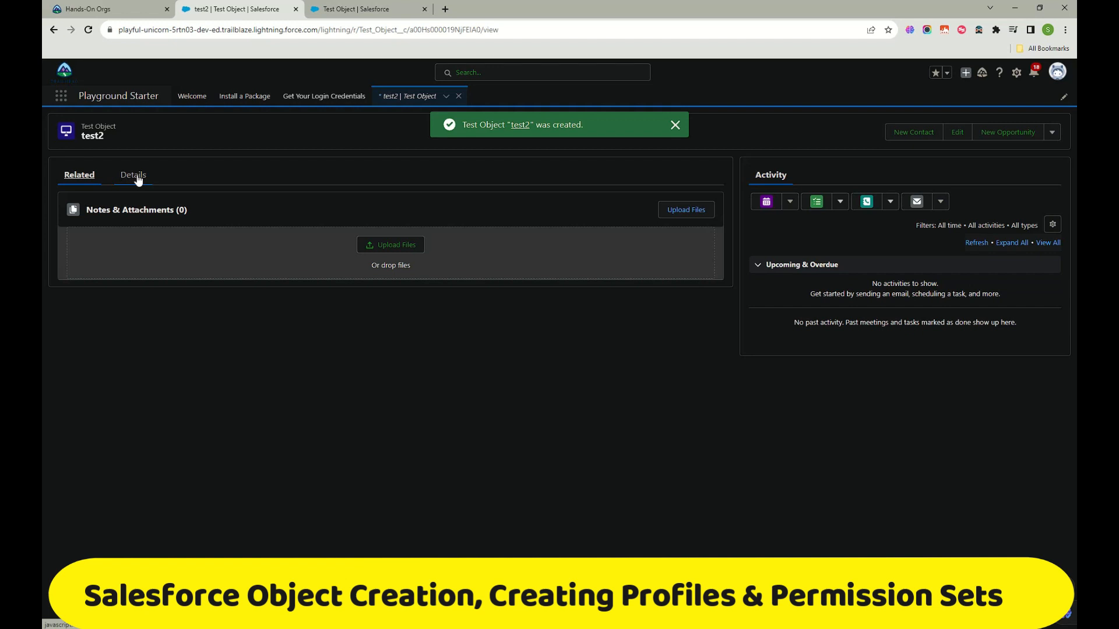
left_click(136, 175)
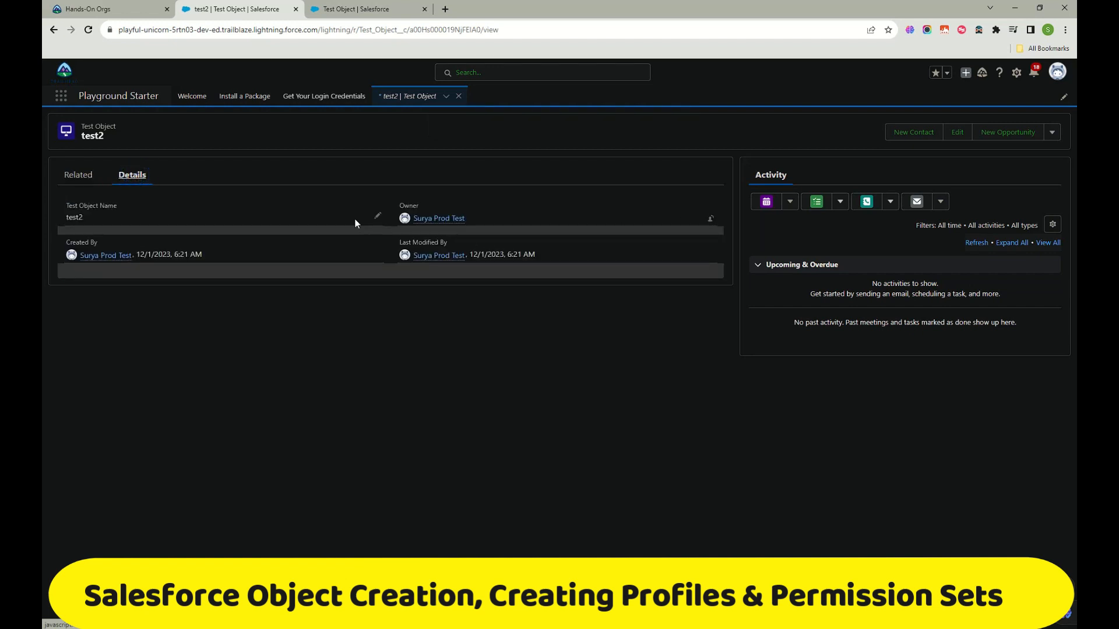
left_click(378, 216)
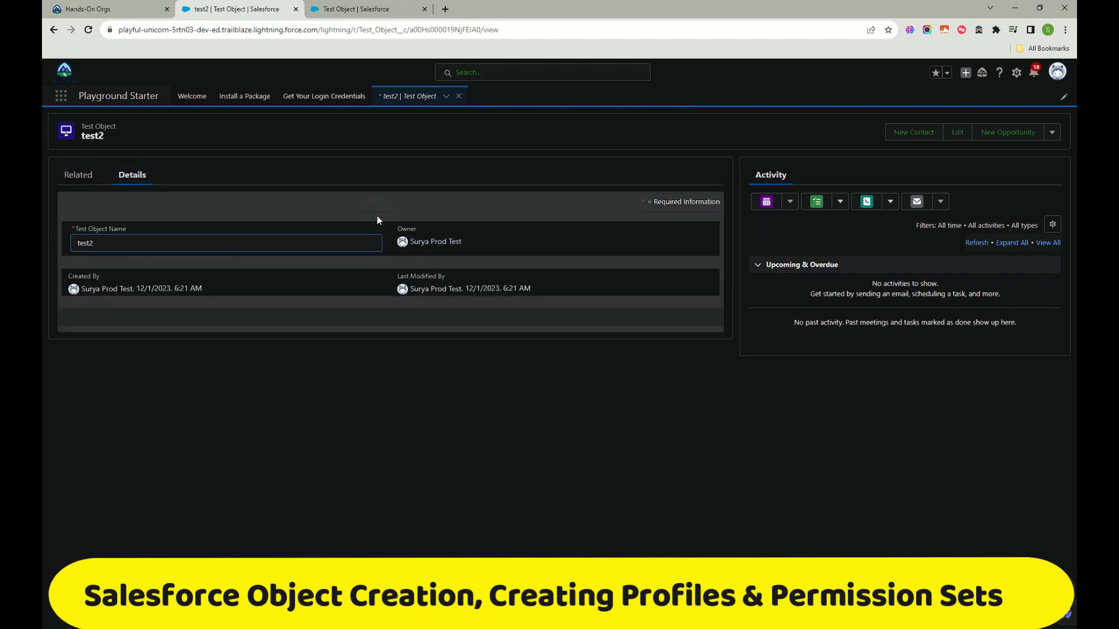
left_click(358, 9)
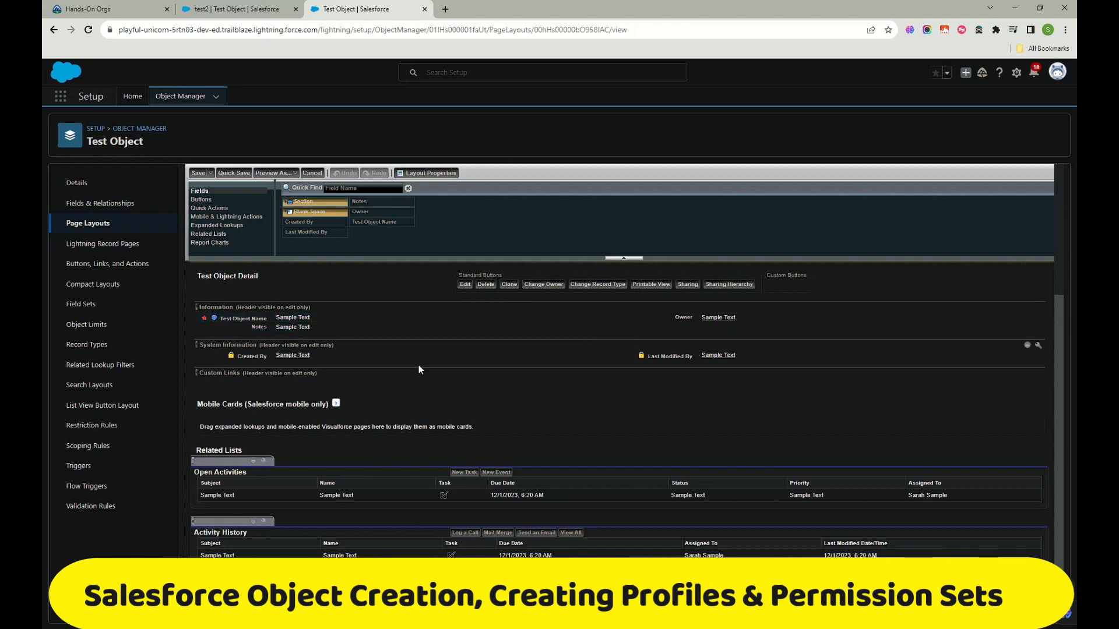
Step: Mark the Notes field Required on the Test Object Layout and save the layout
scroll(414, 367, "up", 3)
scroll(409, 373, "down", 3)
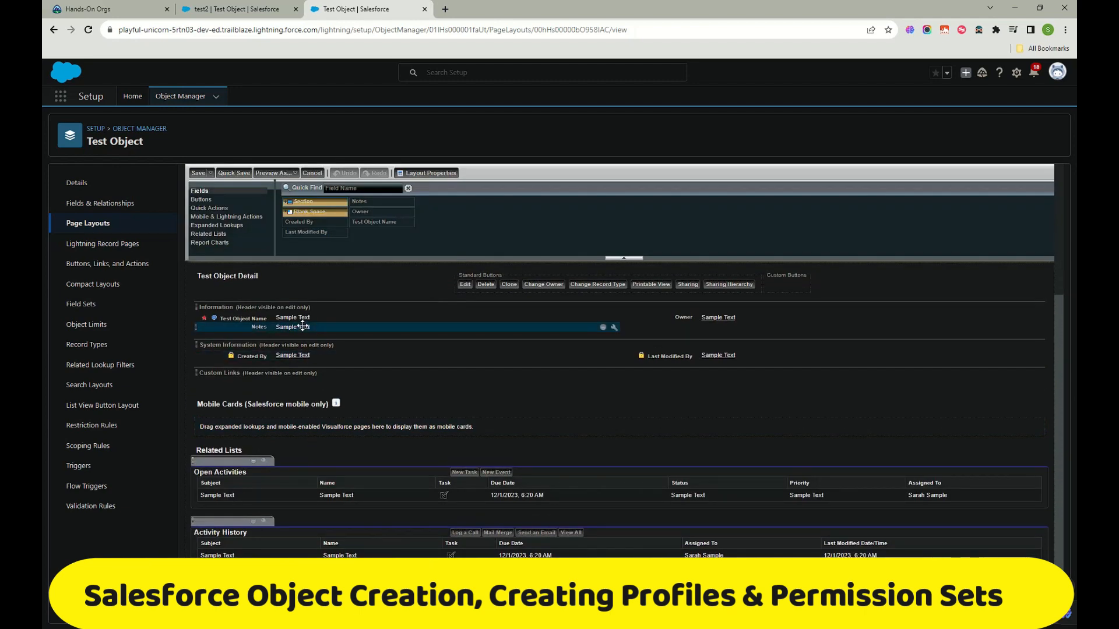
left_click(614, 327)
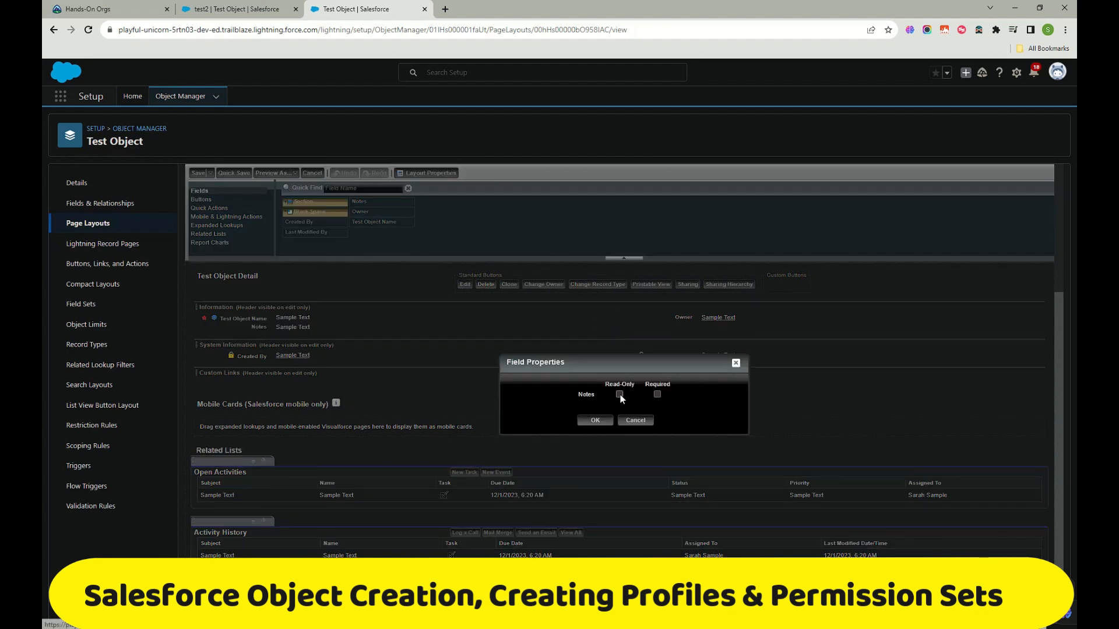
left_click(658, 395)
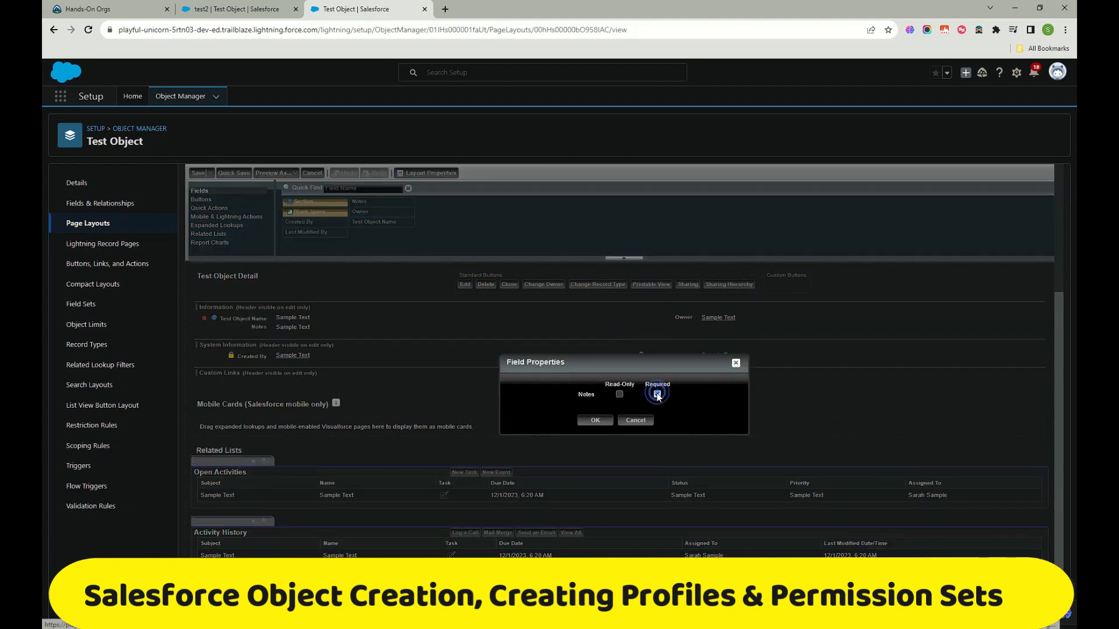
left_click(595, 420)
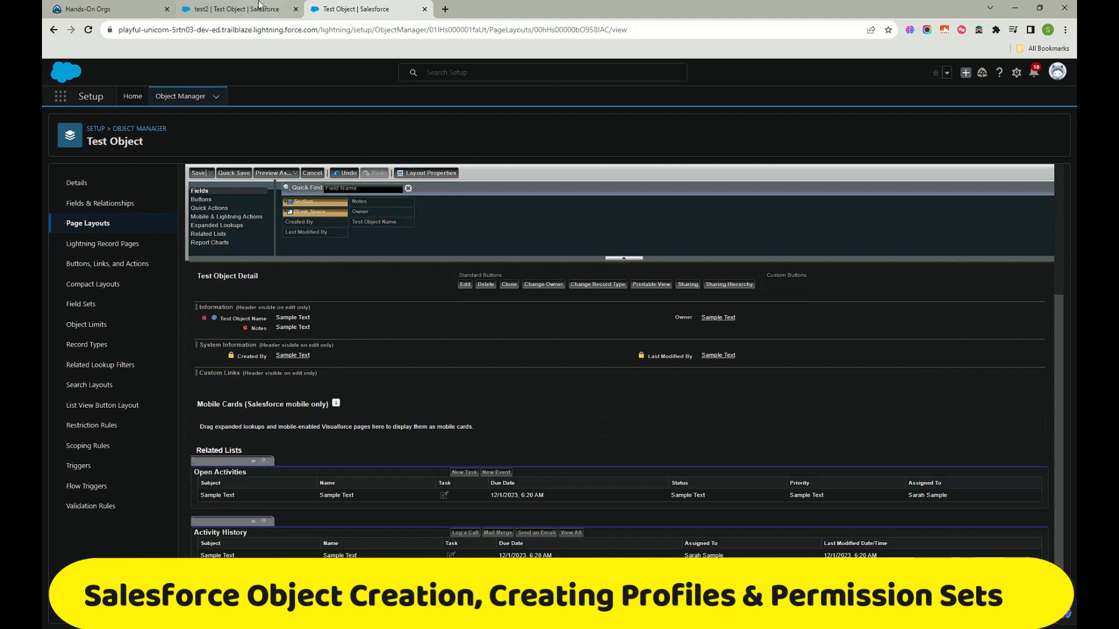
left_click(198, 173)
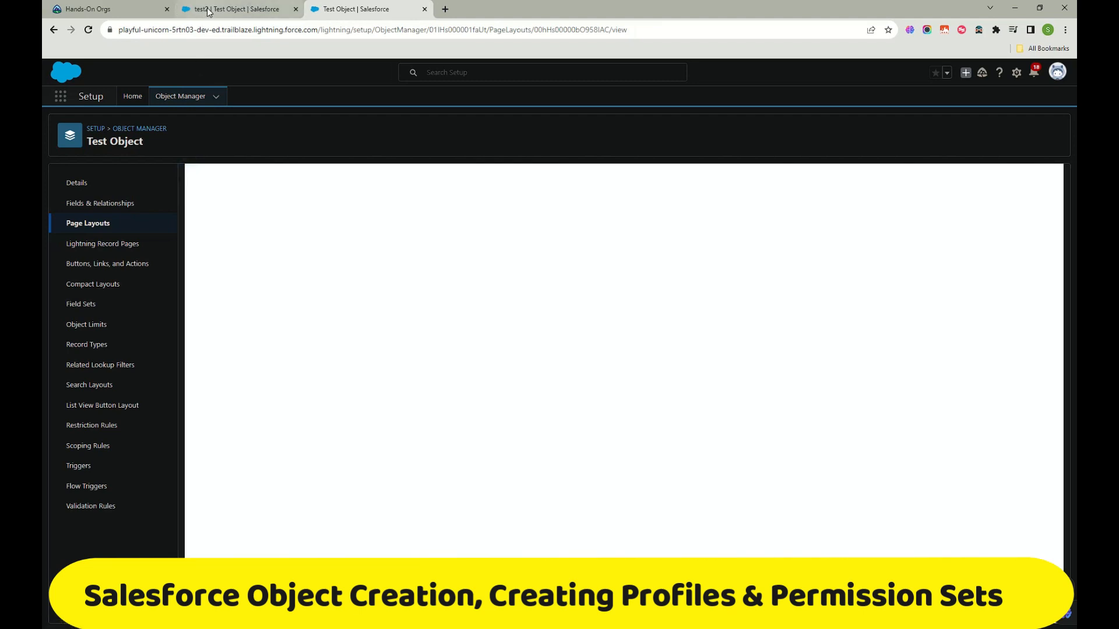
left_click(206, 9)
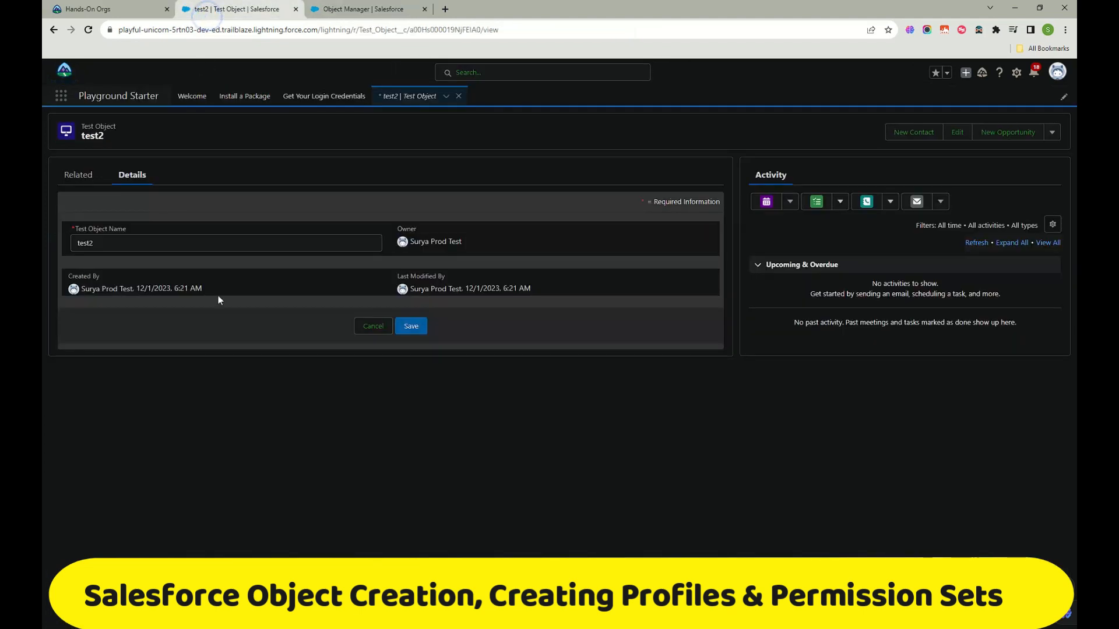
Step: Reload test2 and save it with a value entered in the required Notes field
left_click(88, 29)
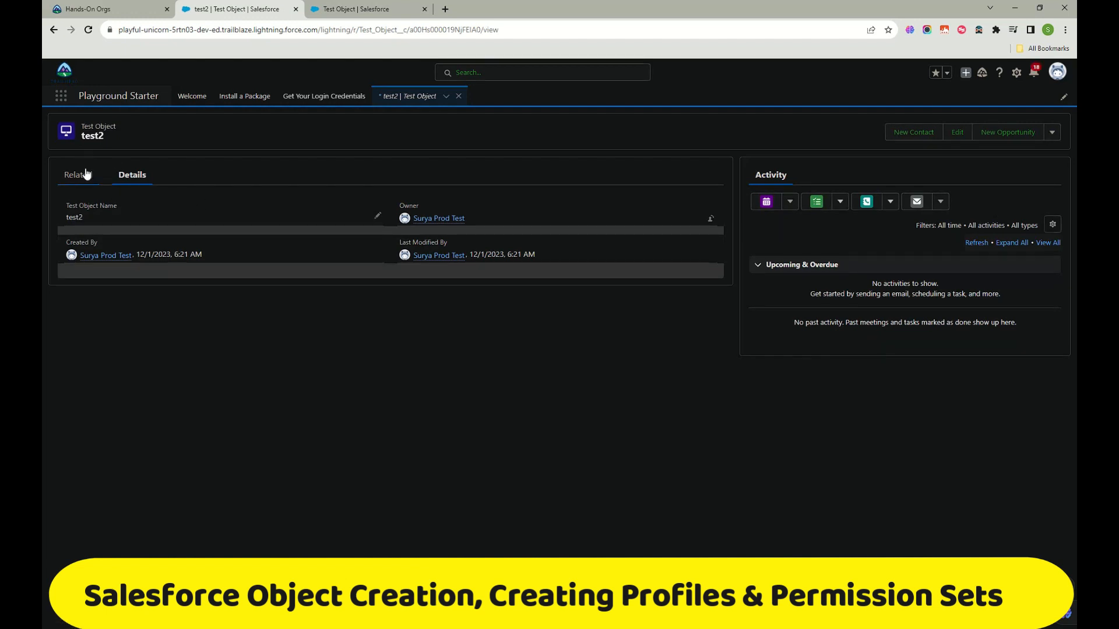
left_click(958, 133)
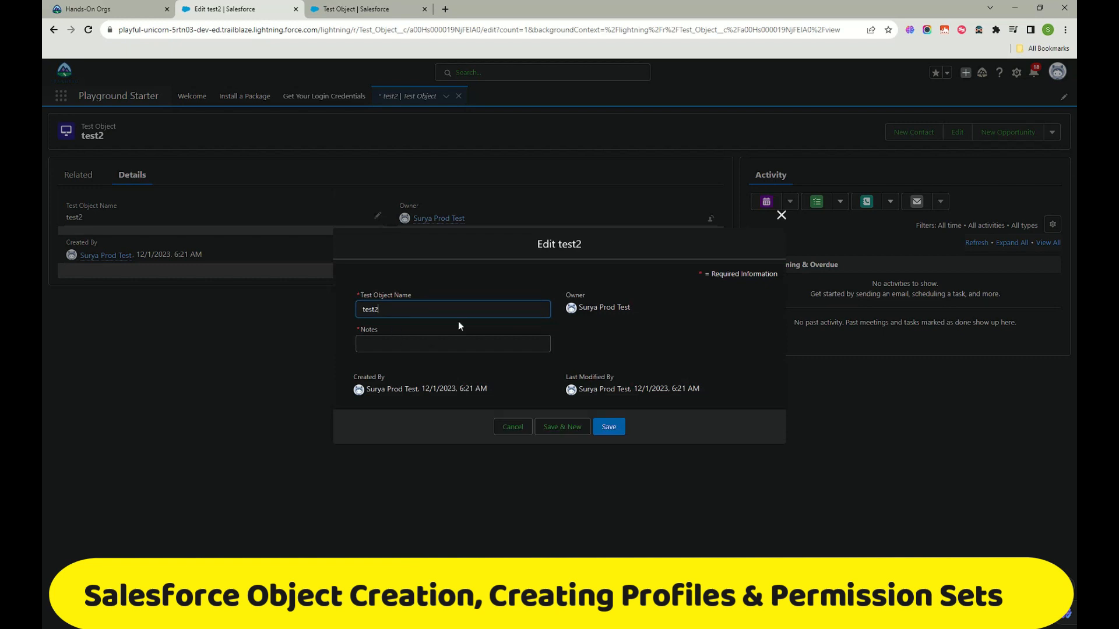
left_click(388, 344)
left_click(611, 426)
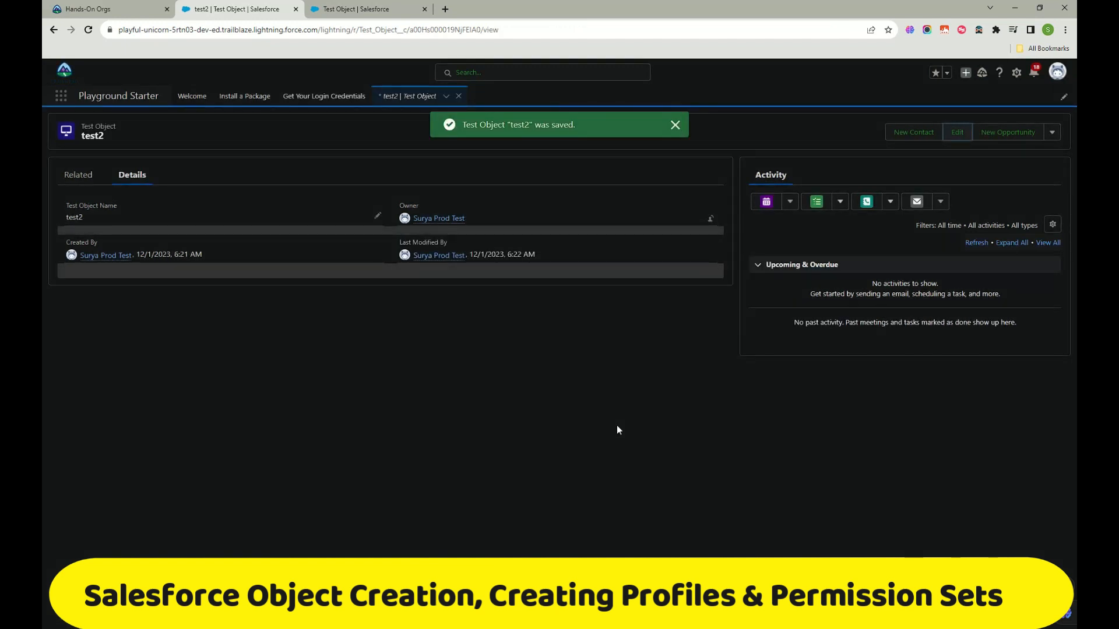
Step: Reload test2, reopen its edit form, and close it without changes
left_click(90, 30)
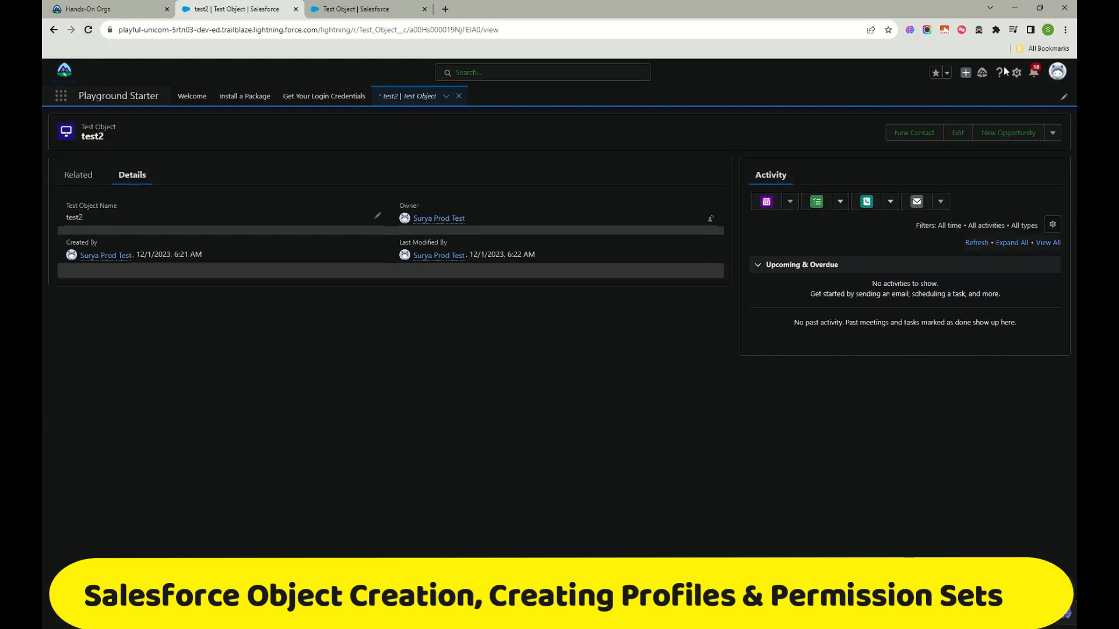
left_click(956, 132)
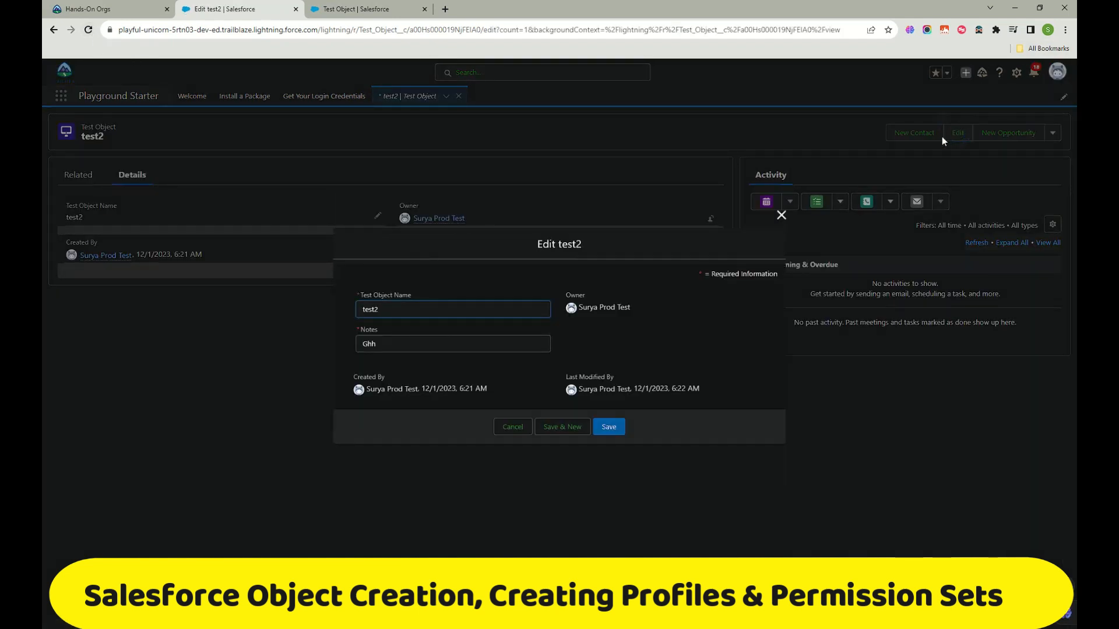
left_click(785, 218)
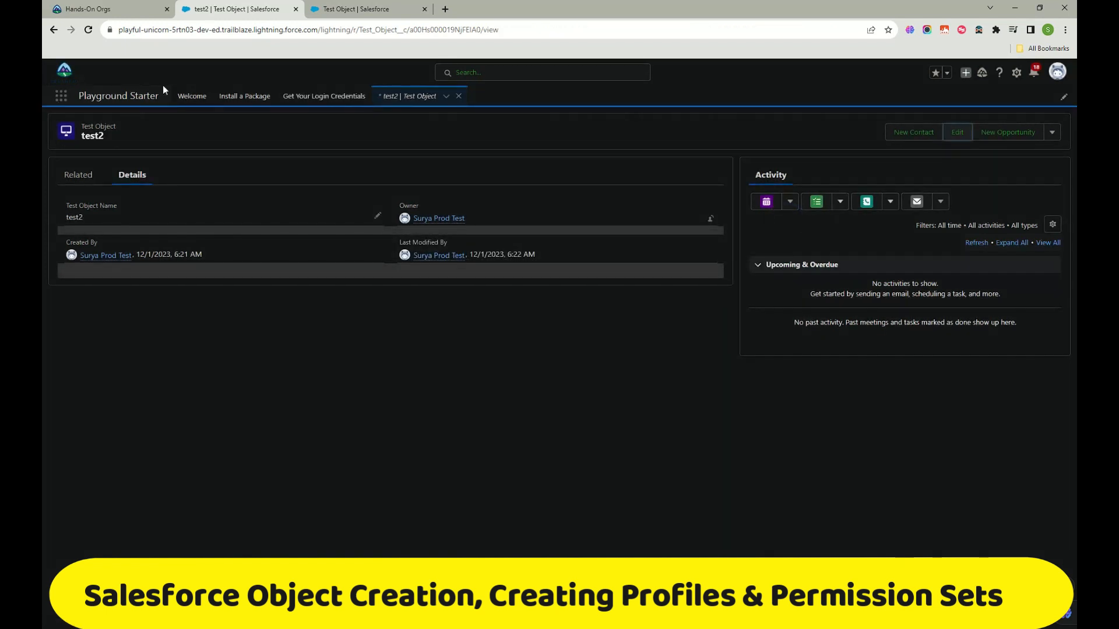
left_click(1052, 132)
Step: Create and save a new Test Objects list view named 'yrd'
left_click(410, 99)
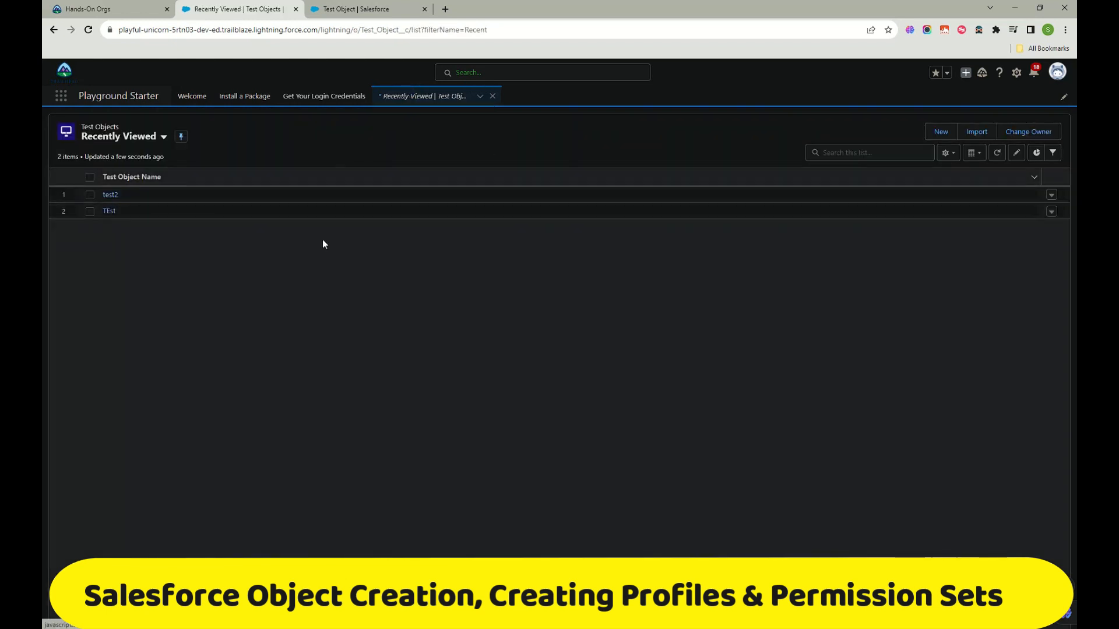
left_click(949, 153)
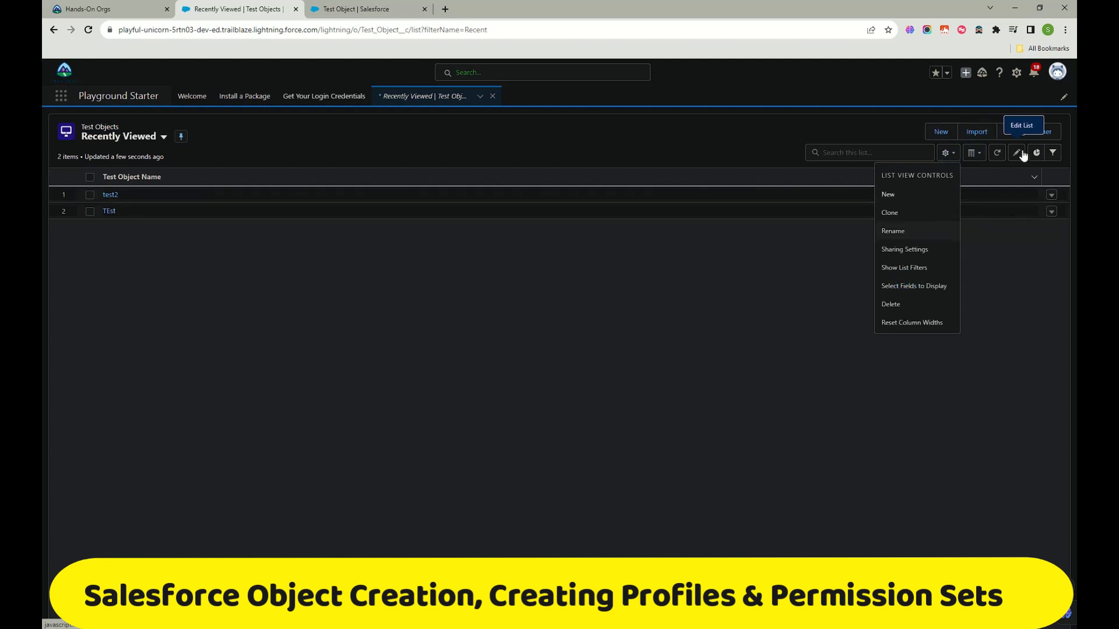
left_click(901, 195)
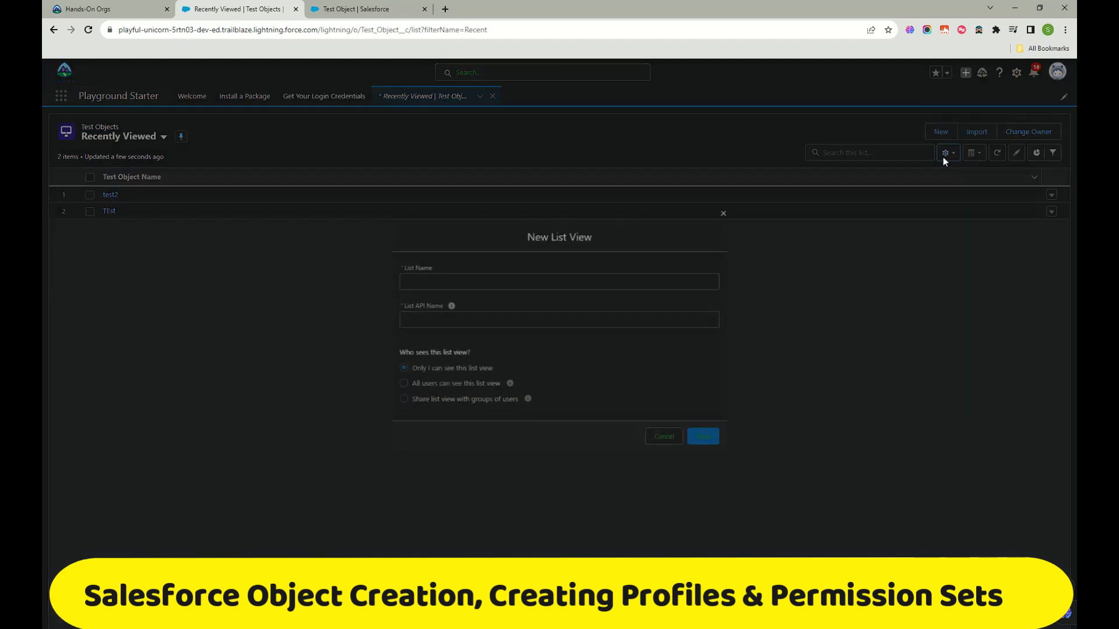
type("yrd")
key("Tab")
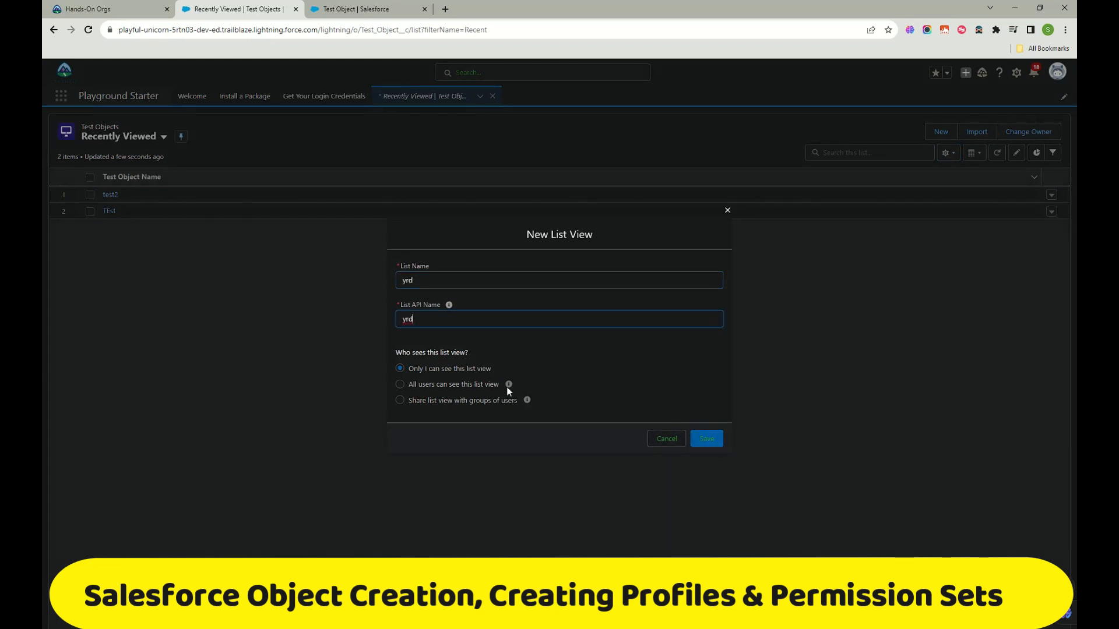
left_click(721, 441)
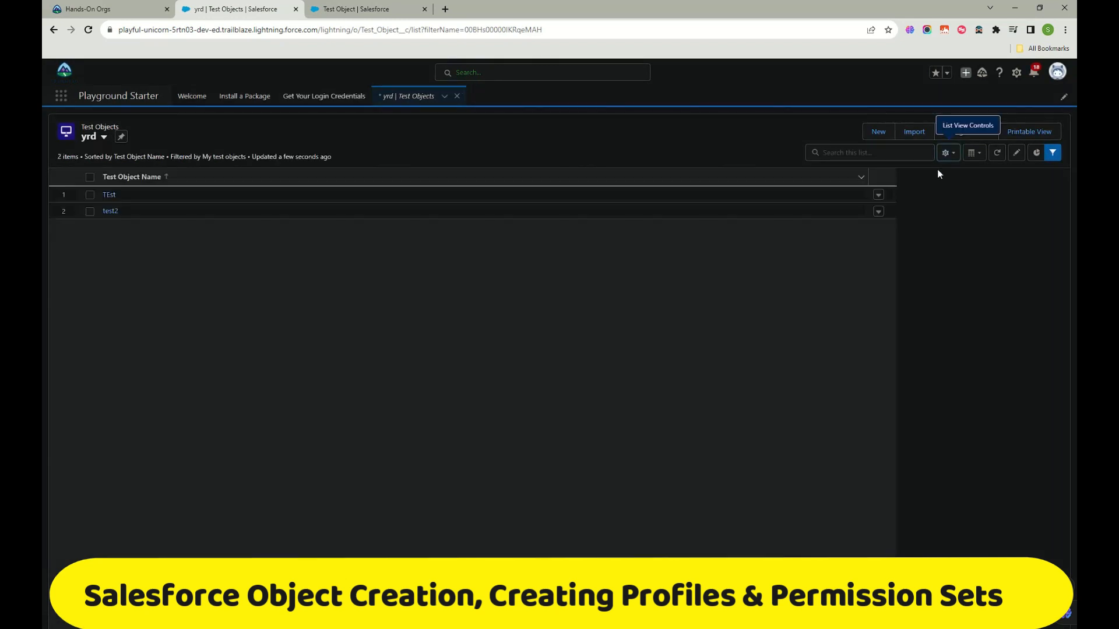
Step: Add the Notes field to the yrd list's visible columns and close the Filters panel
left_click(947, 154)
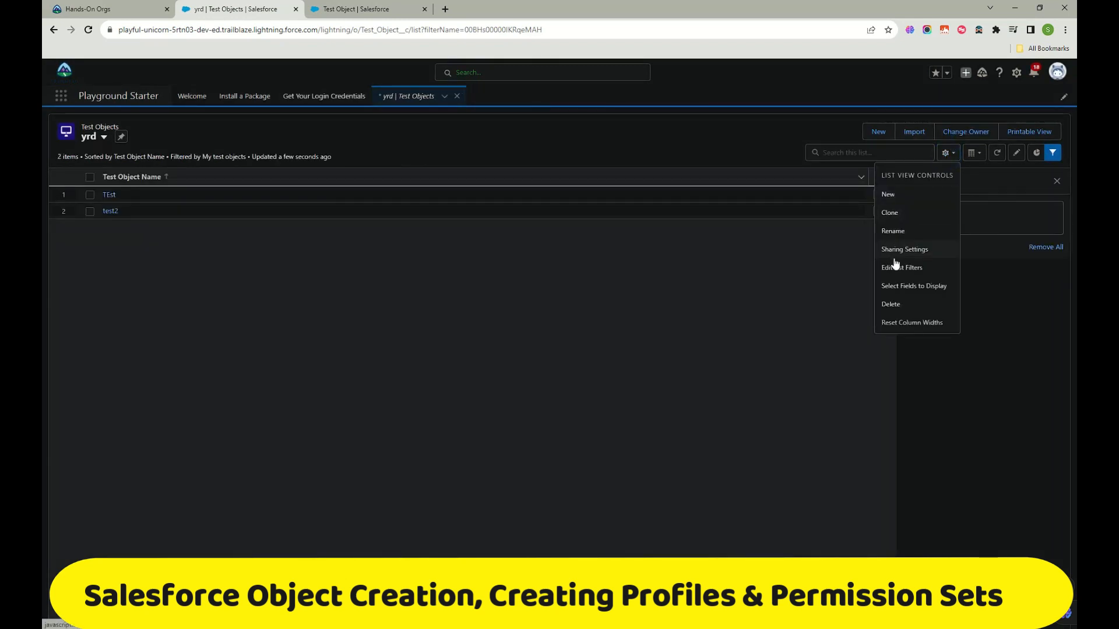
left_click(900, 286)
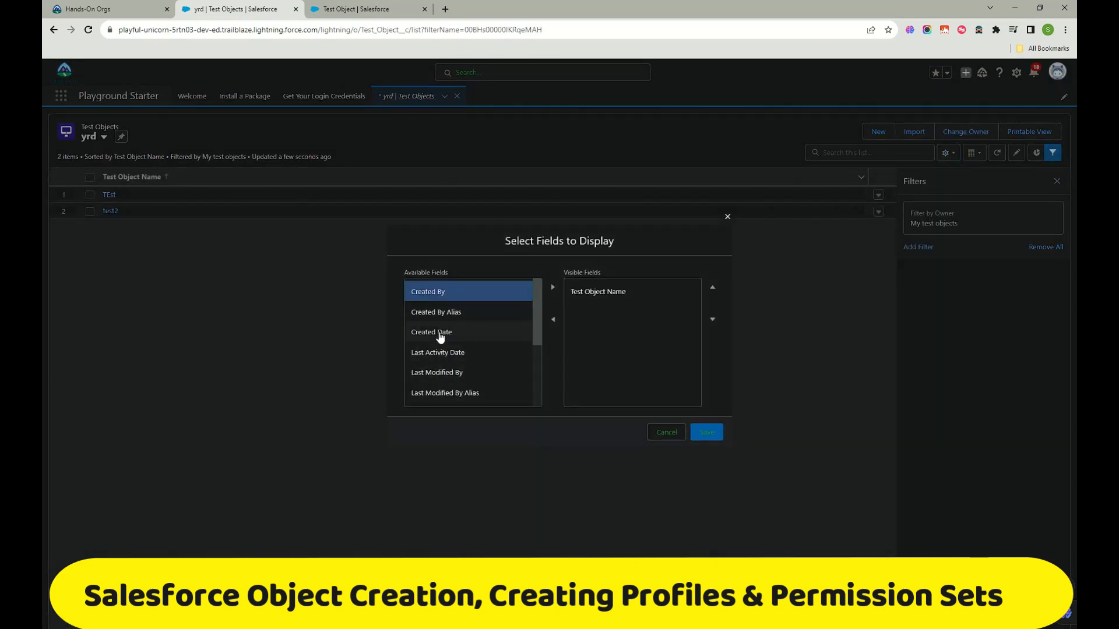
scroll(436, 344, "down", 3)
left_click(434, 315)
left_click(552, 287)
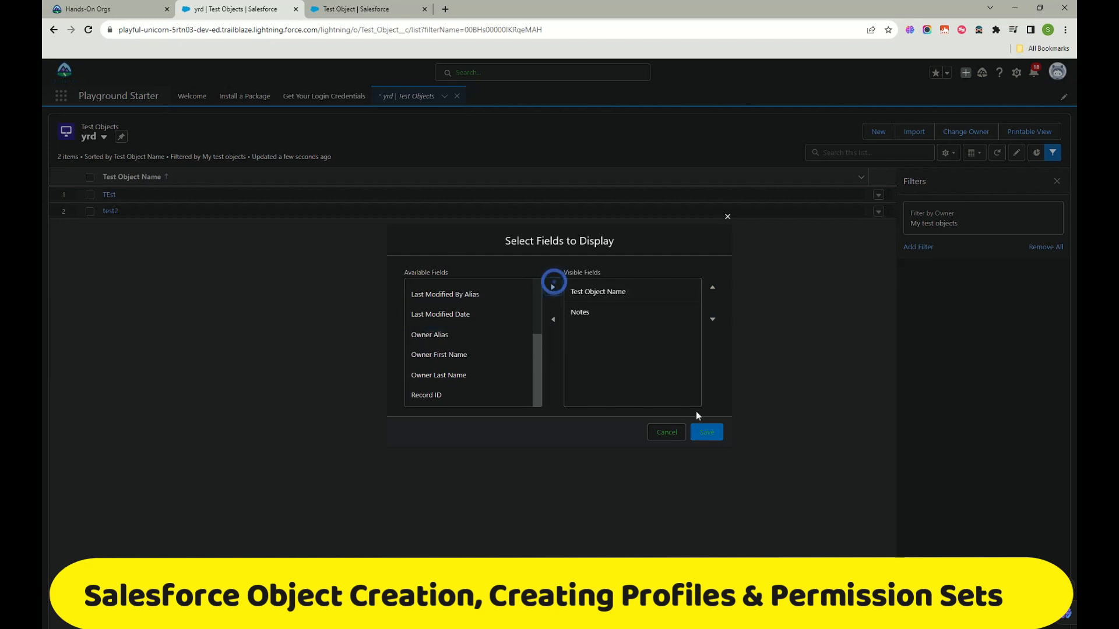
left_click(706, 434)
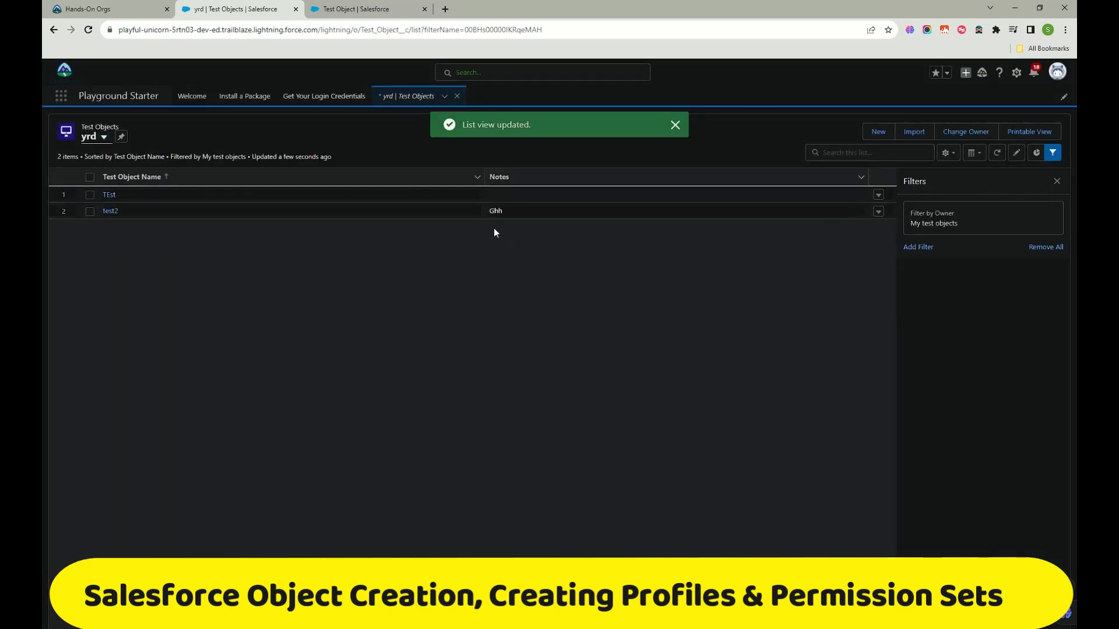
left_click(1056, 181)
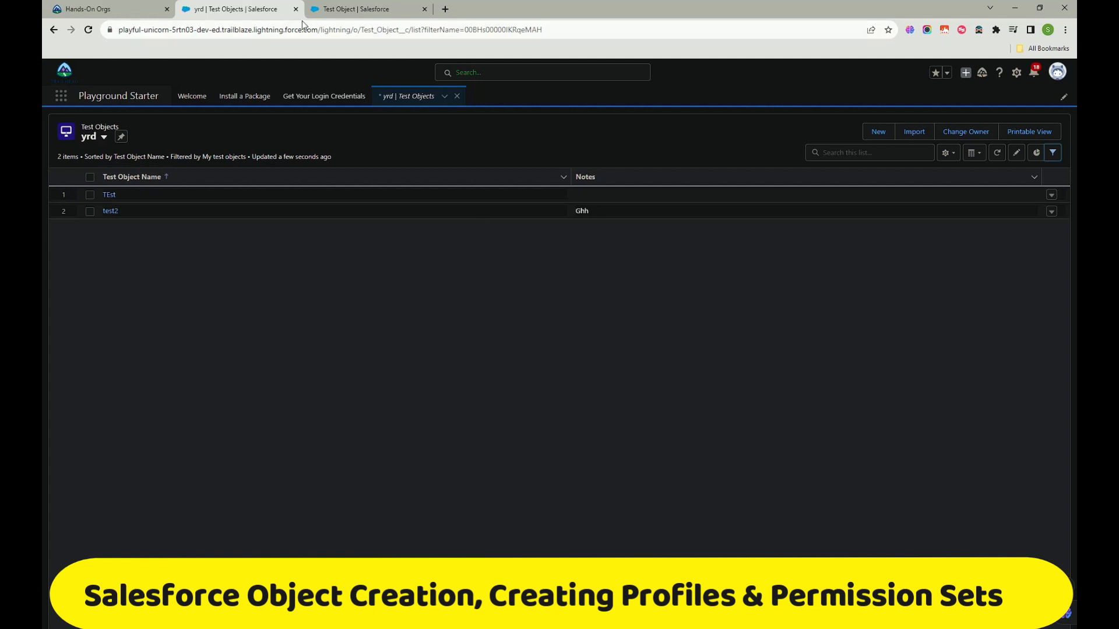
left_click(345, 12)
left_click(284, 13)
Step: Open Setup Home and duplicate it into a second browser tab
left_click(375, 8)
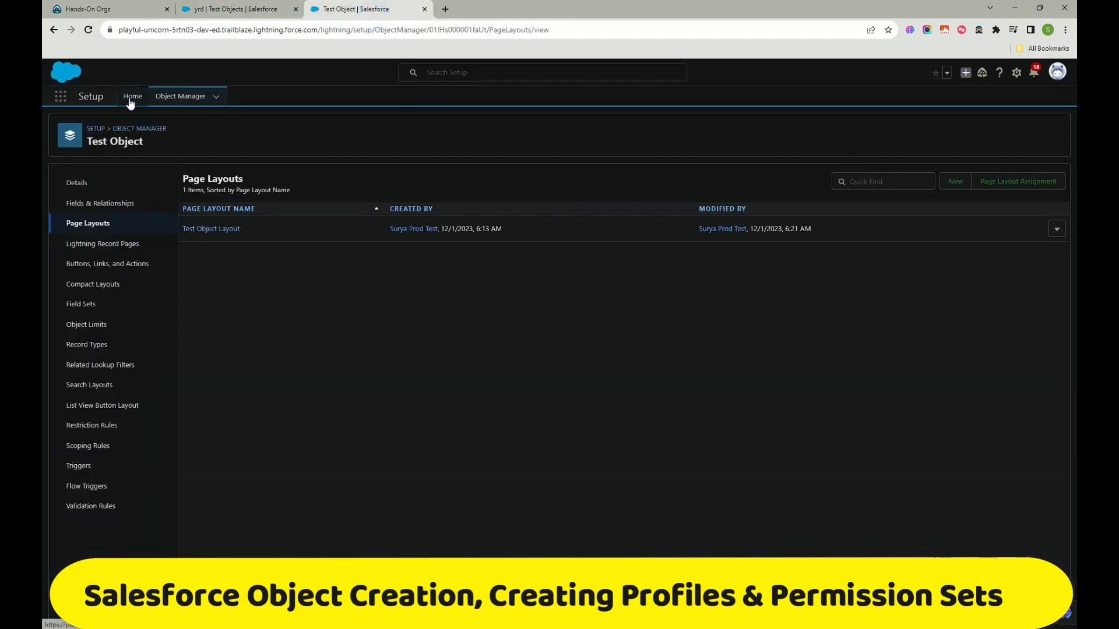
left_click(251, 11)
left_click(358, 7)
left_click(132, 96)
right_click(385, 7)
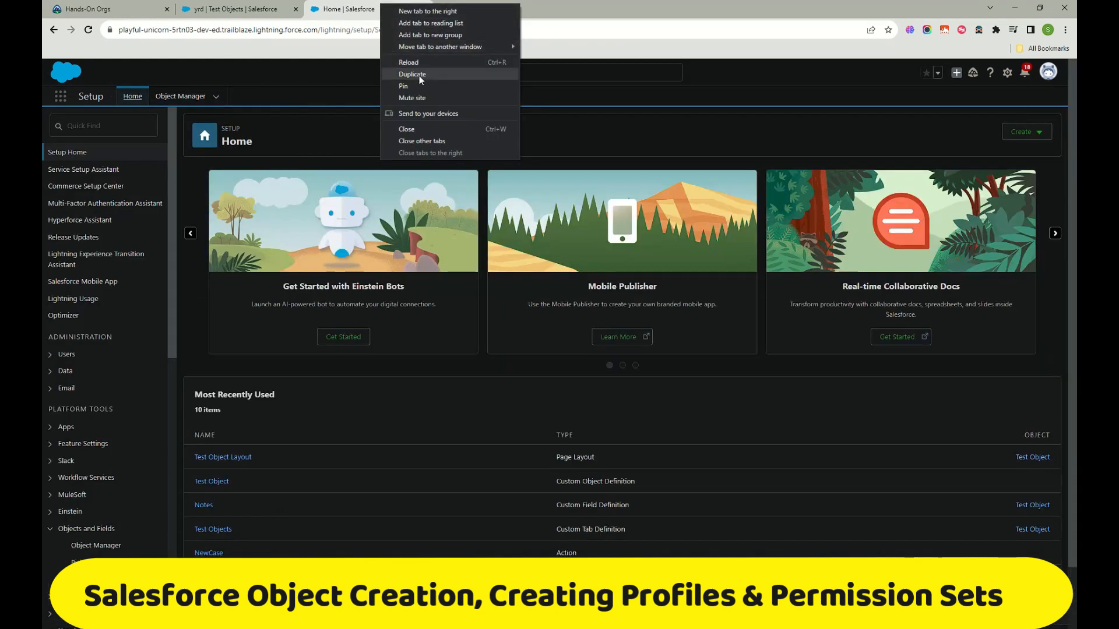
left_click(417, 75)
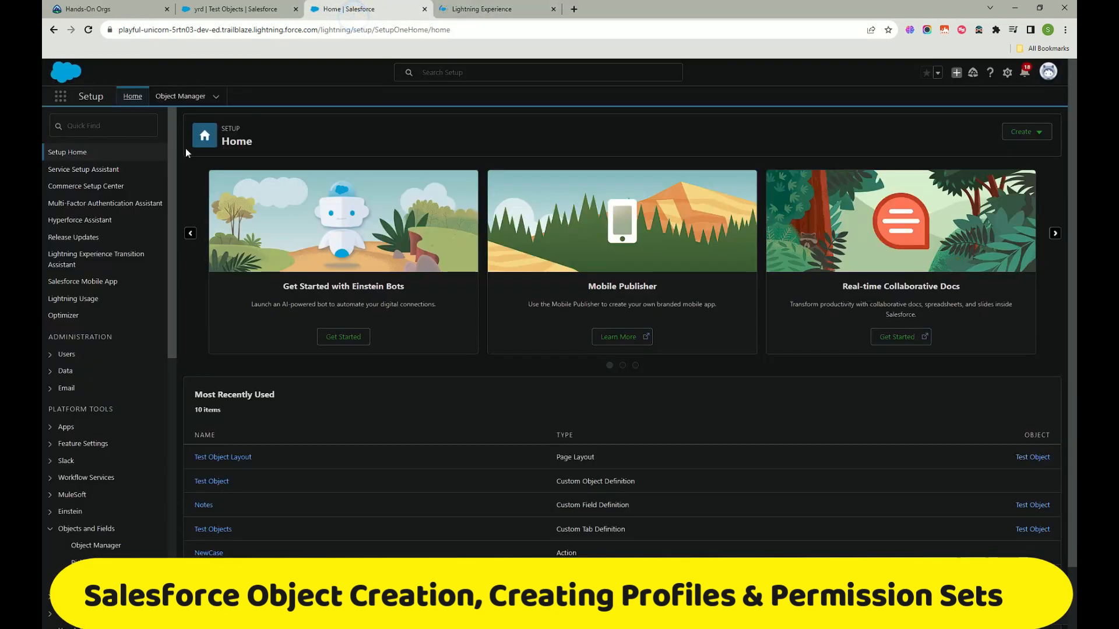
Step: Search Quick Find for 'profil' and open the Profiles page
left_click(110, 127)
type("p")
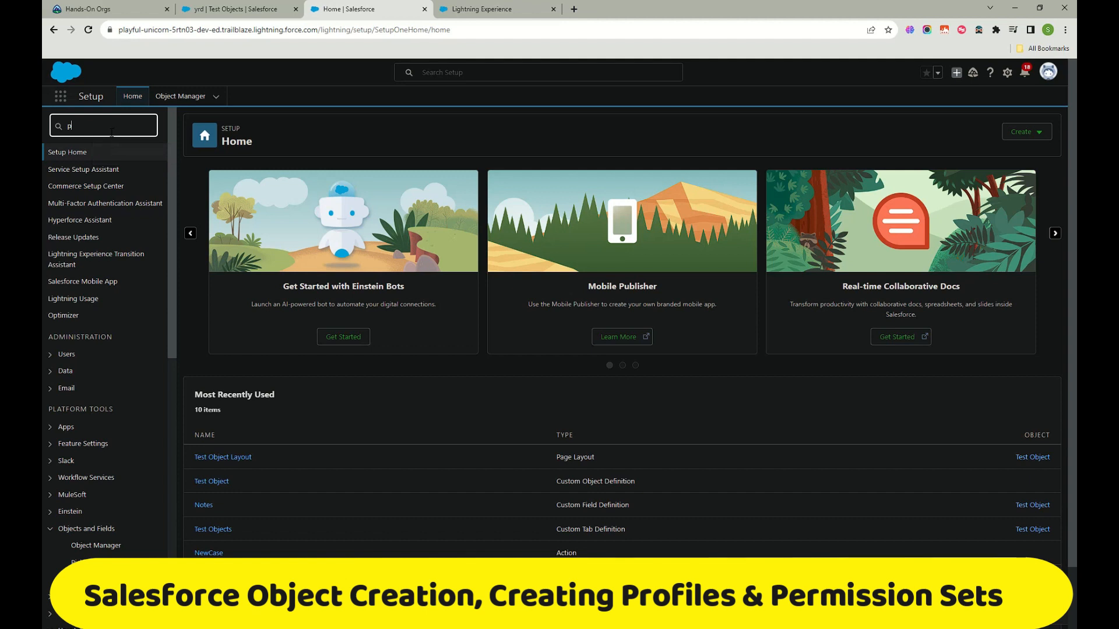
type("ro")
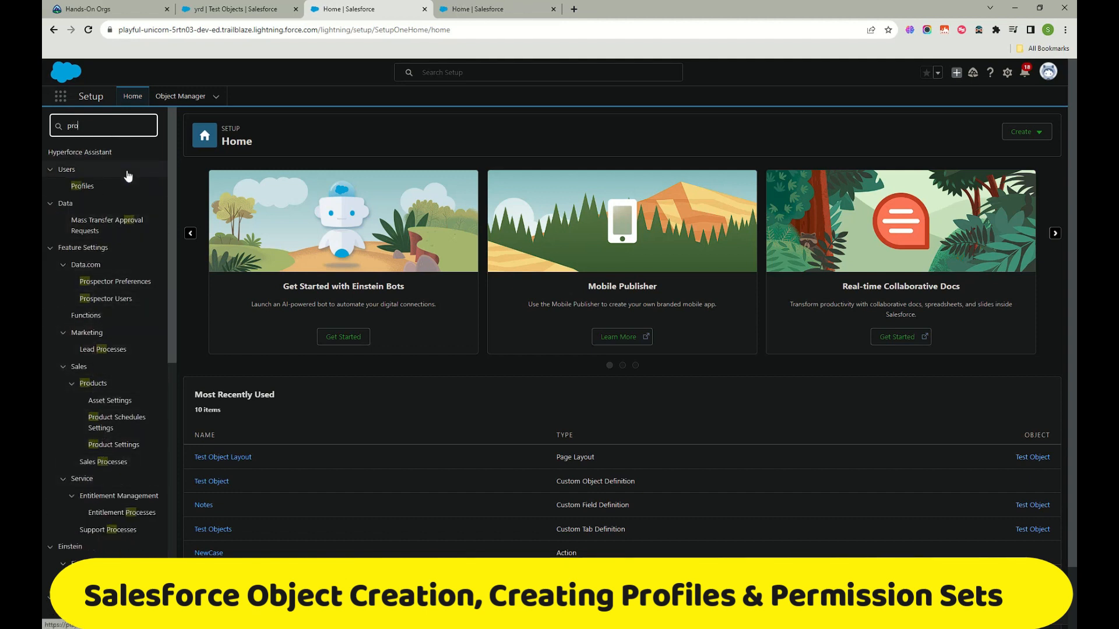
type("fil")
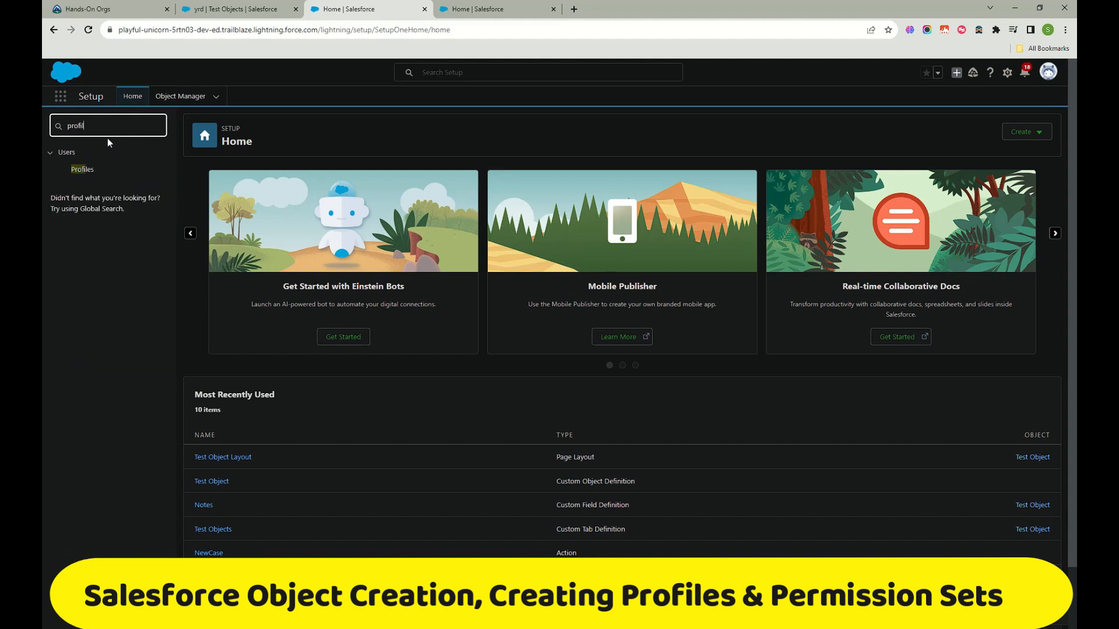
left_click(82, 170)
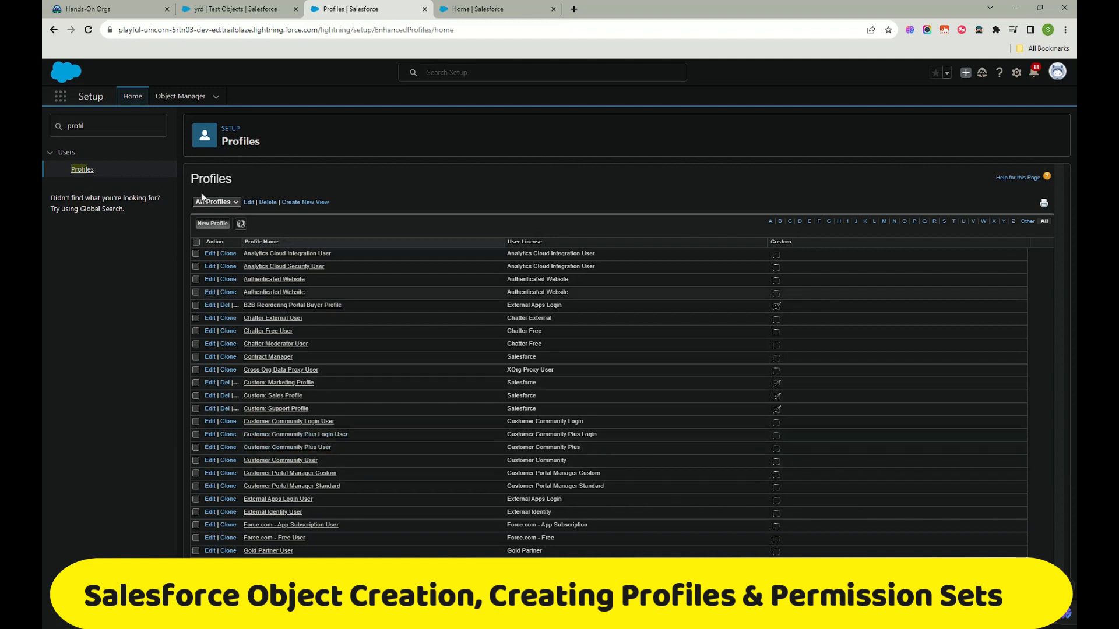
Step: Begin a new profile cloned from Custom: Sales Profile, named 'Sales Test Prodile'
left_click(221, 225)
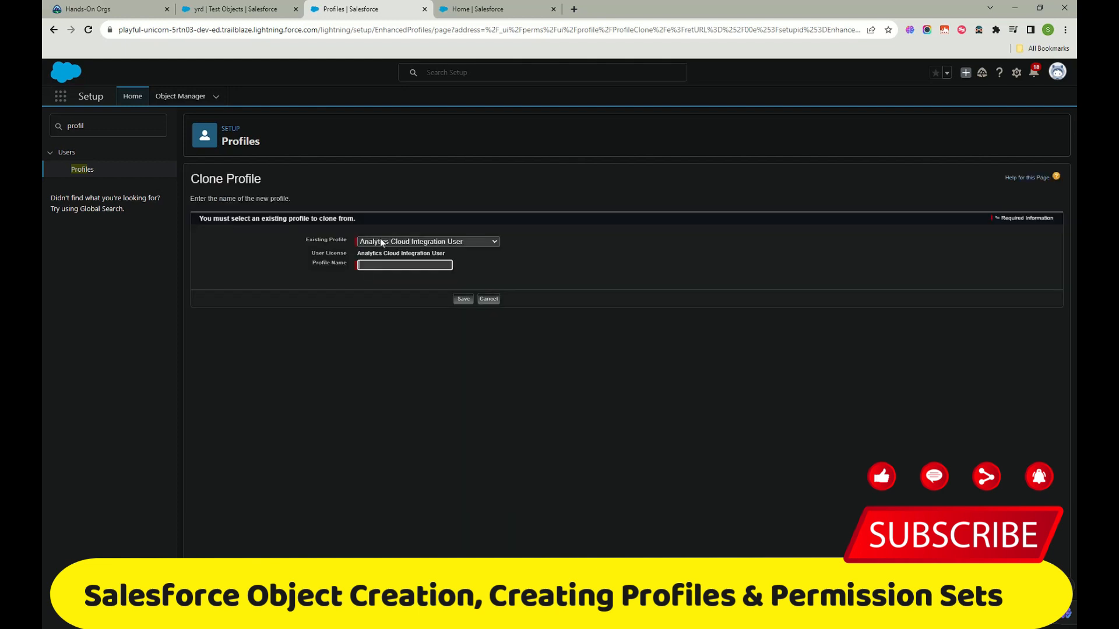
left_click(437, 241)
scroll(417, 350, "down", 3)
scroll(417, 349, "up", 3)
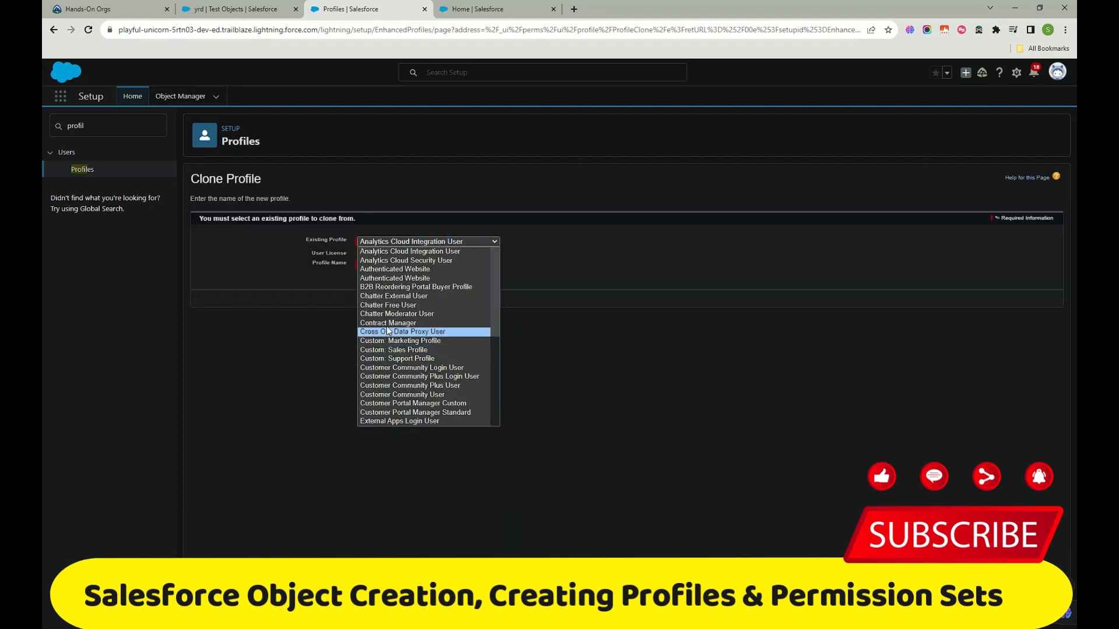
left_click(418, 350)
left_click(382, 265)
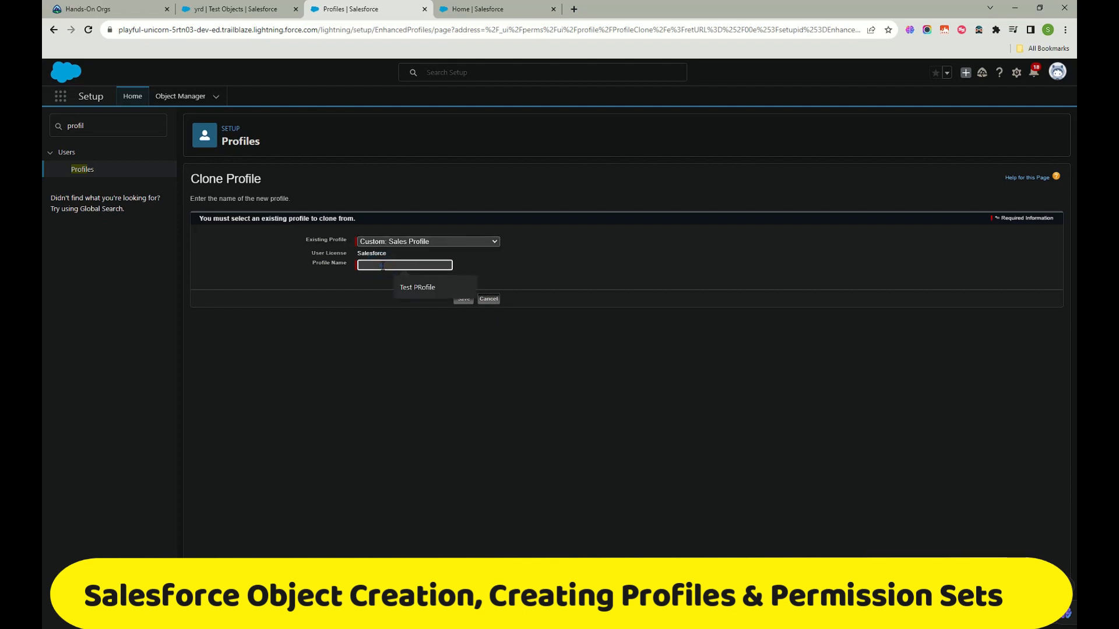
type("Sales Test Pr")
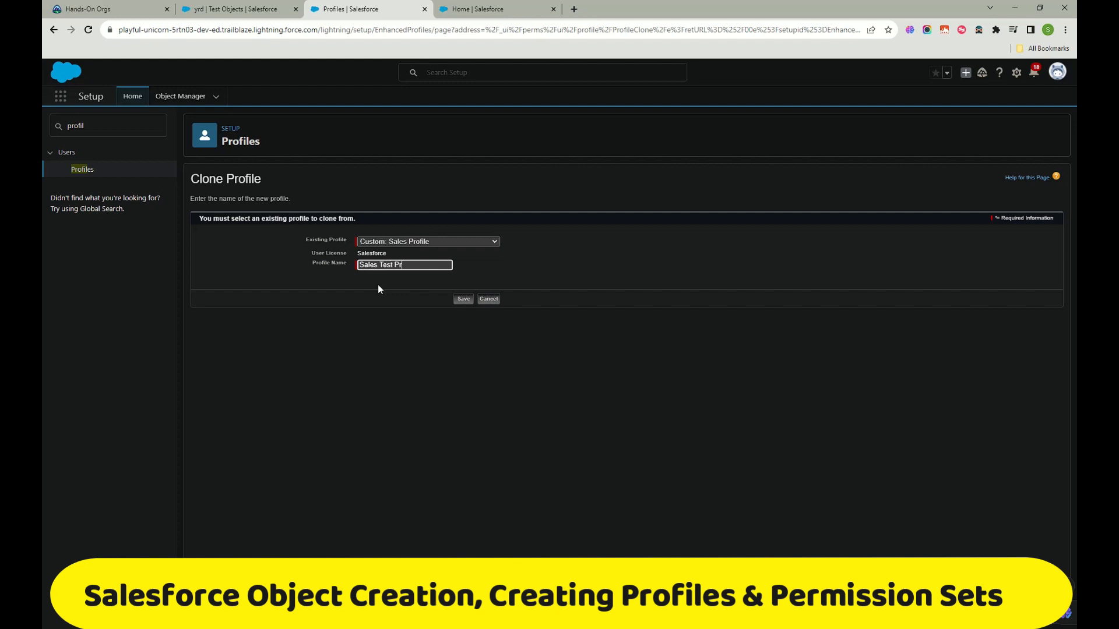
type("odile")
Step: Switch the clone source to System Administrator, rename it 'Admin Test Profile', and save
left_click(459, 239)
scroll(435, 349, "down", 3)
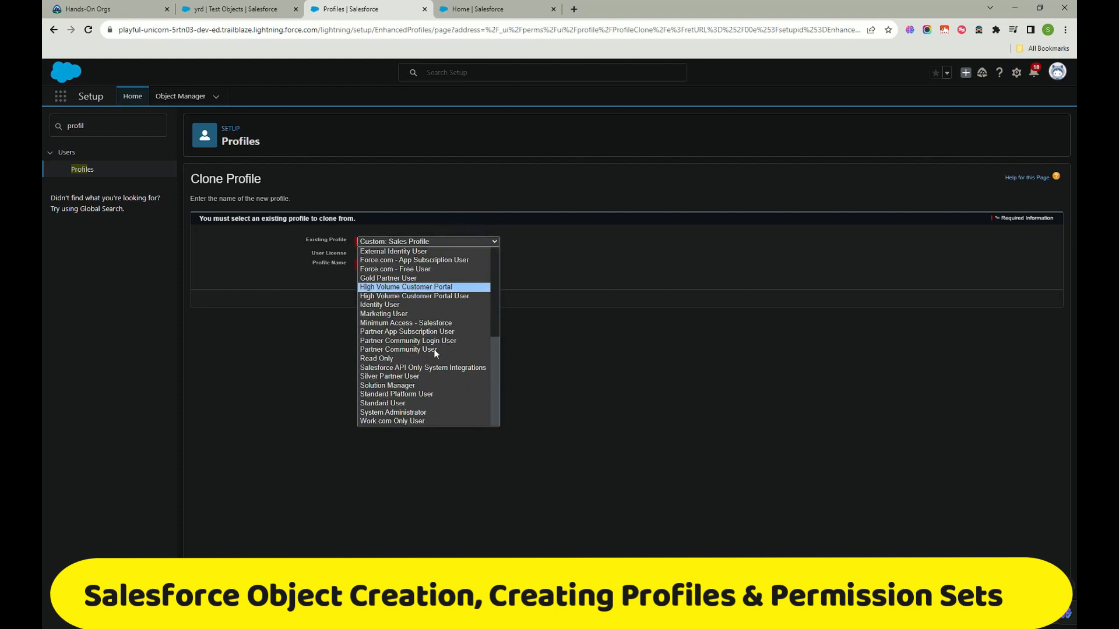
left_click(408, 412)
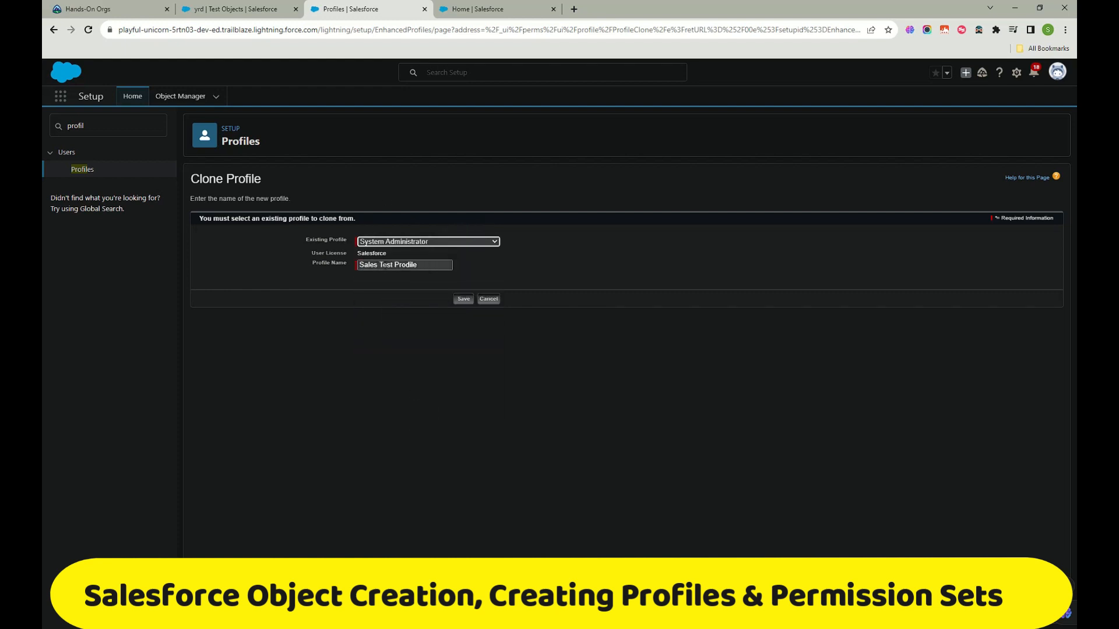
left_click_drag(375, 265, 310, 266)
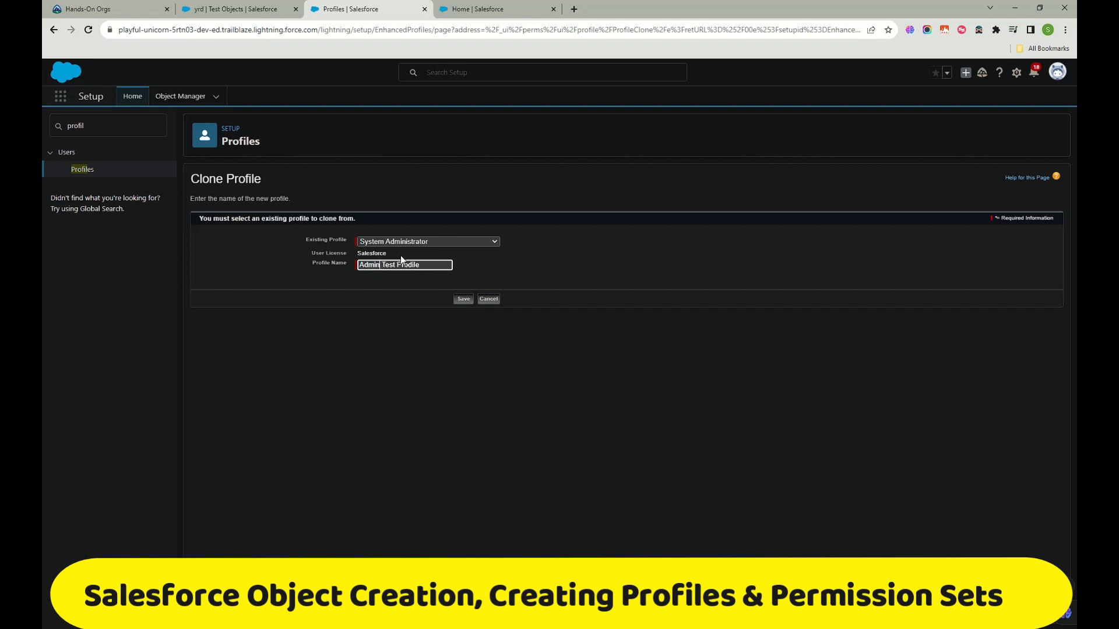
left_click(413, 266)
left_click(468, 301)
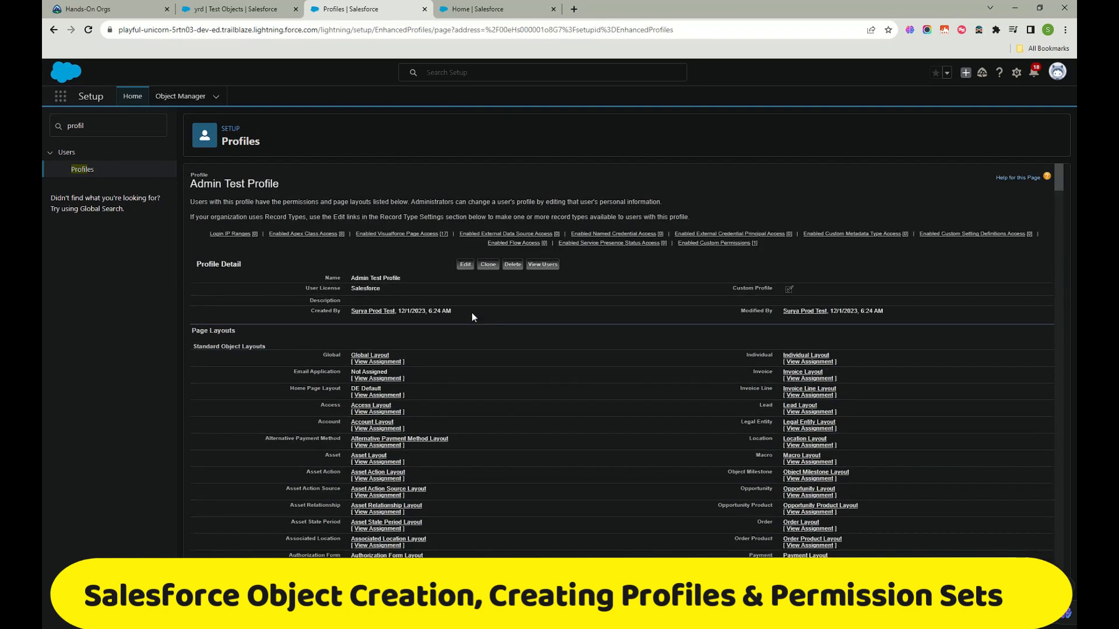
Step: Review the Admin Test Profile detail page and open its View Users list, which is empty
scroll(472, 317, "down", 20)
scroll(471, 314, "up", 2)
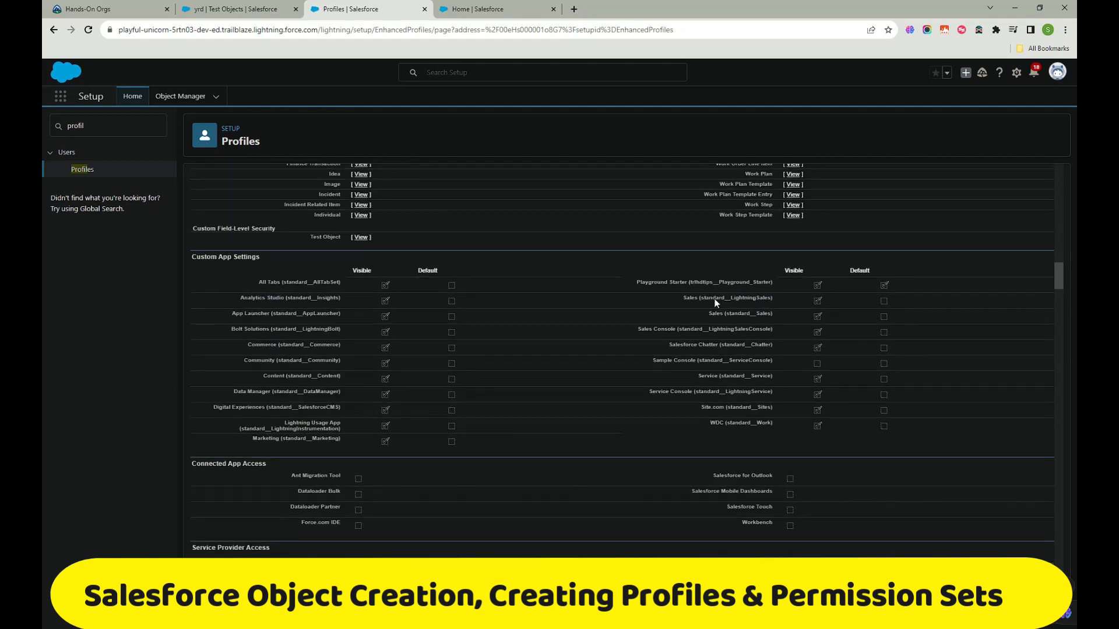
left_click_drag(807, 406, 745, 402)
scroll(496, 360, "down", 6)
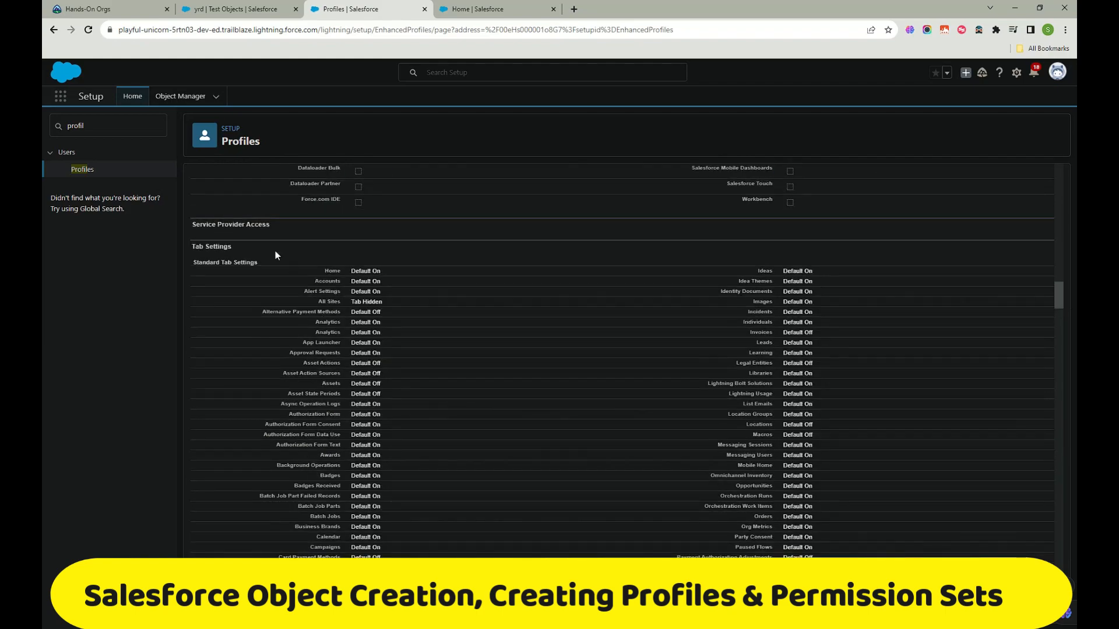
scroll(422, 348, "down", 10)
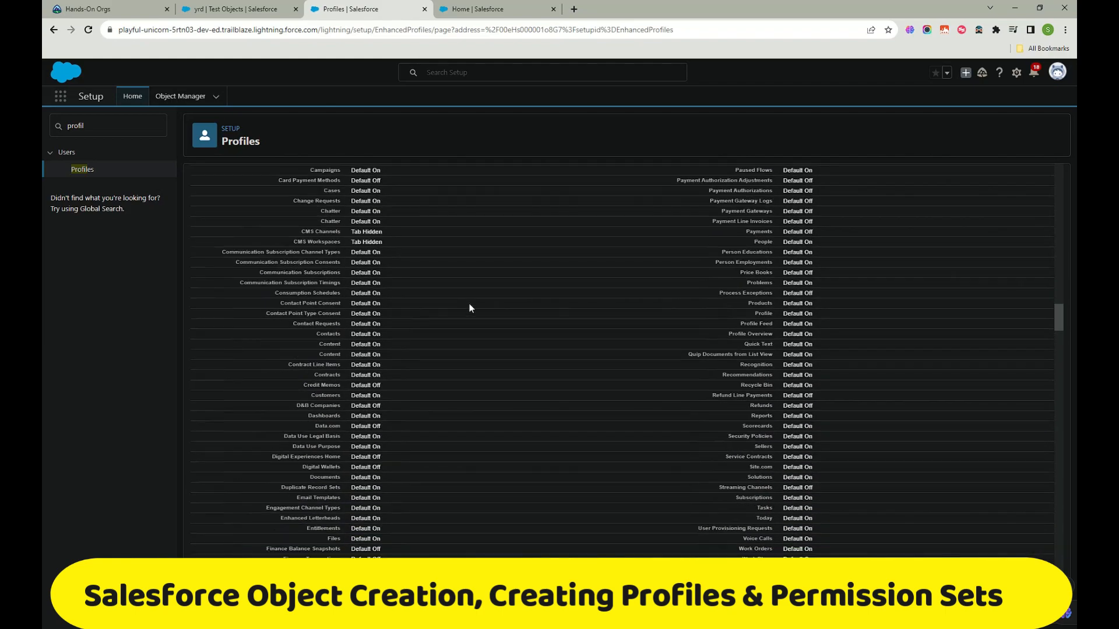
scroll(855, 309, "down", 15)
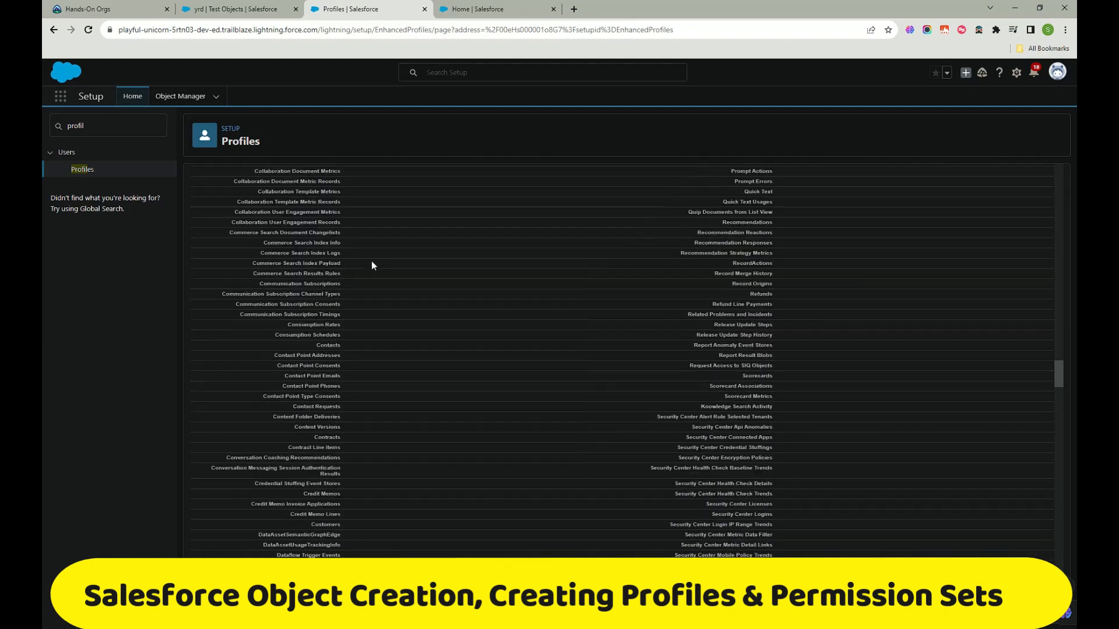
scroll(372, 265, "up", 8)
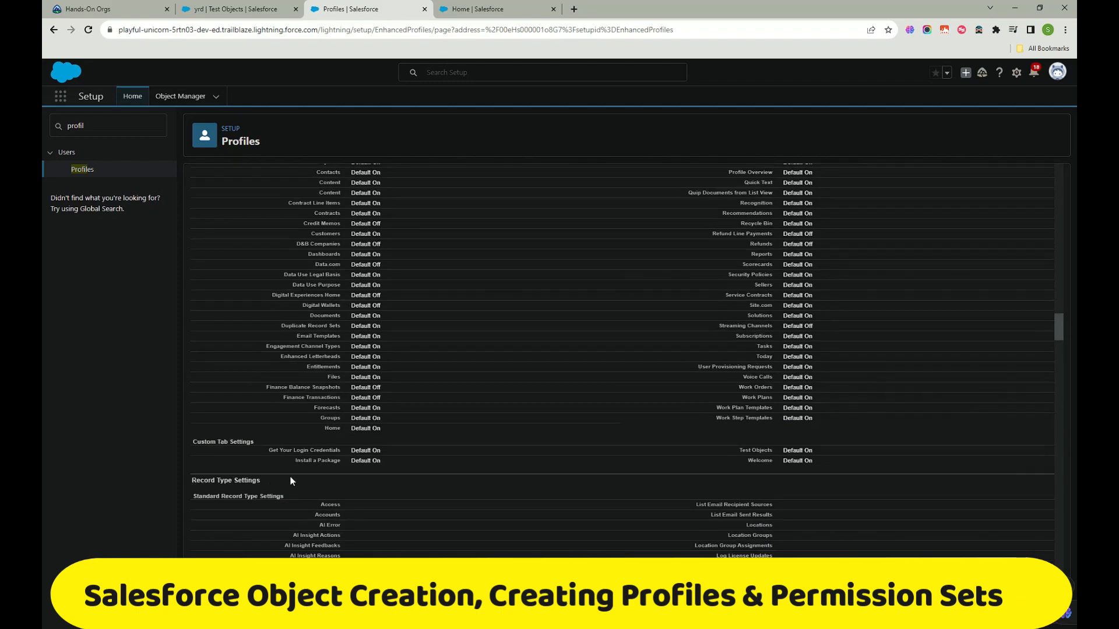
scroll(410, 402, "down", 15)
scroll(414, 402, "down", 20)
scroll(414, 399, "up", 5)
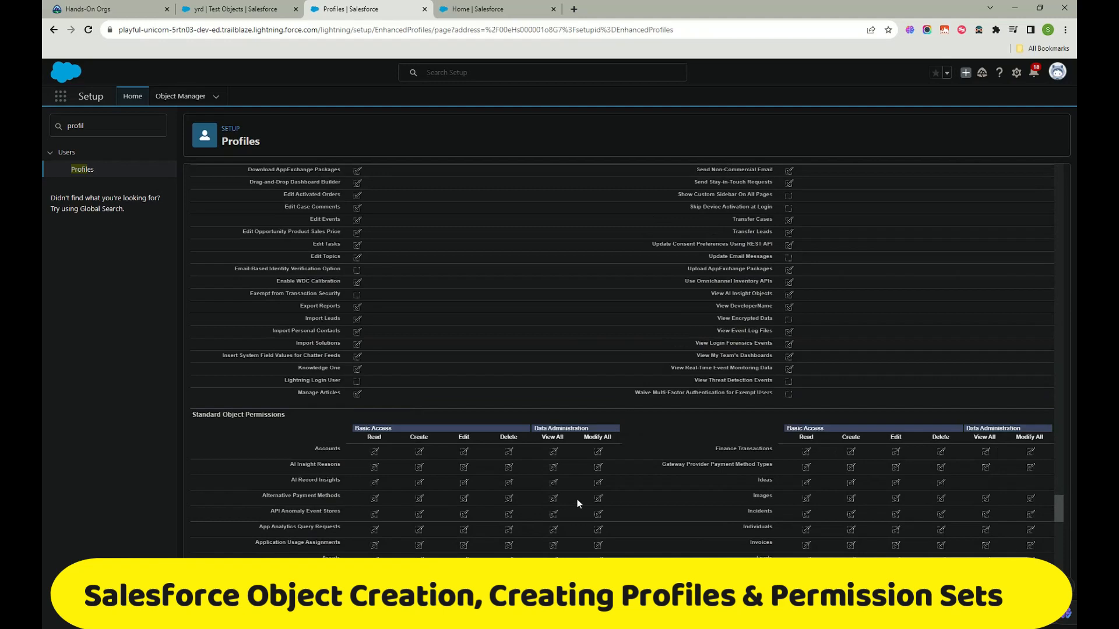
scroll(575, 502, "down", 5)
scroll(575, 325, "up", 3)
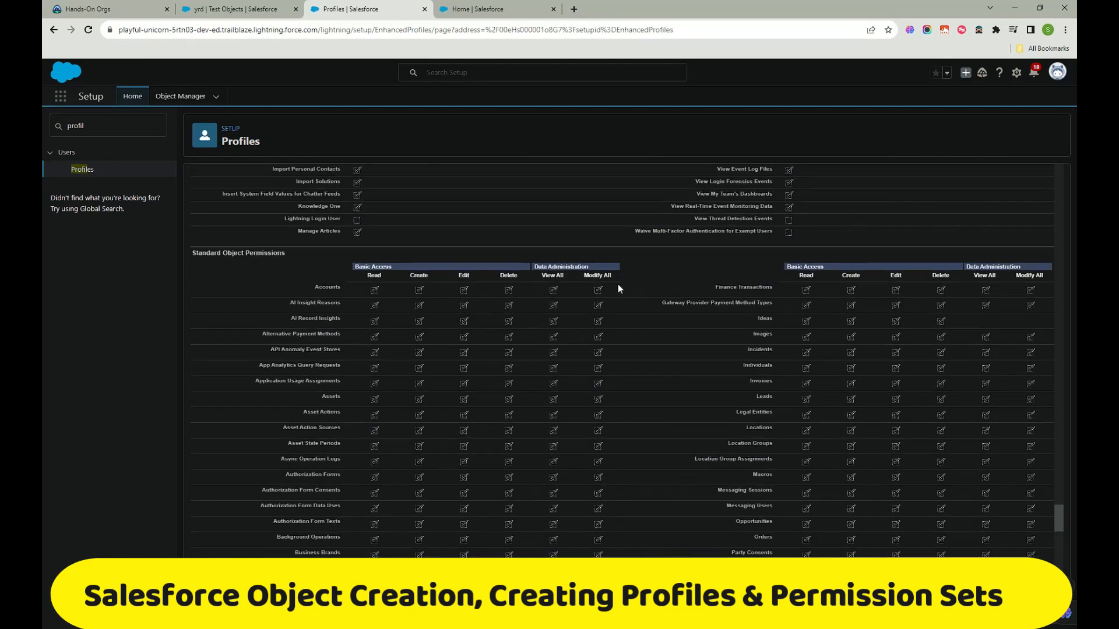
scroll(600, 373, "up", 5)
scroll(600, 370, "down", 10)
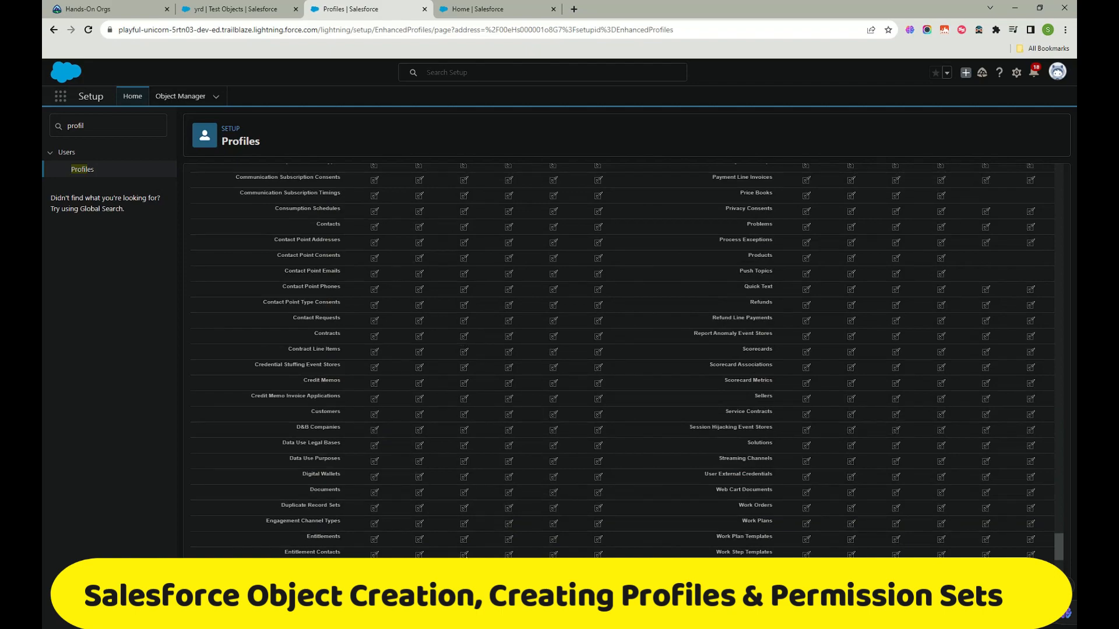
scroll(474, 434, "down", 20)
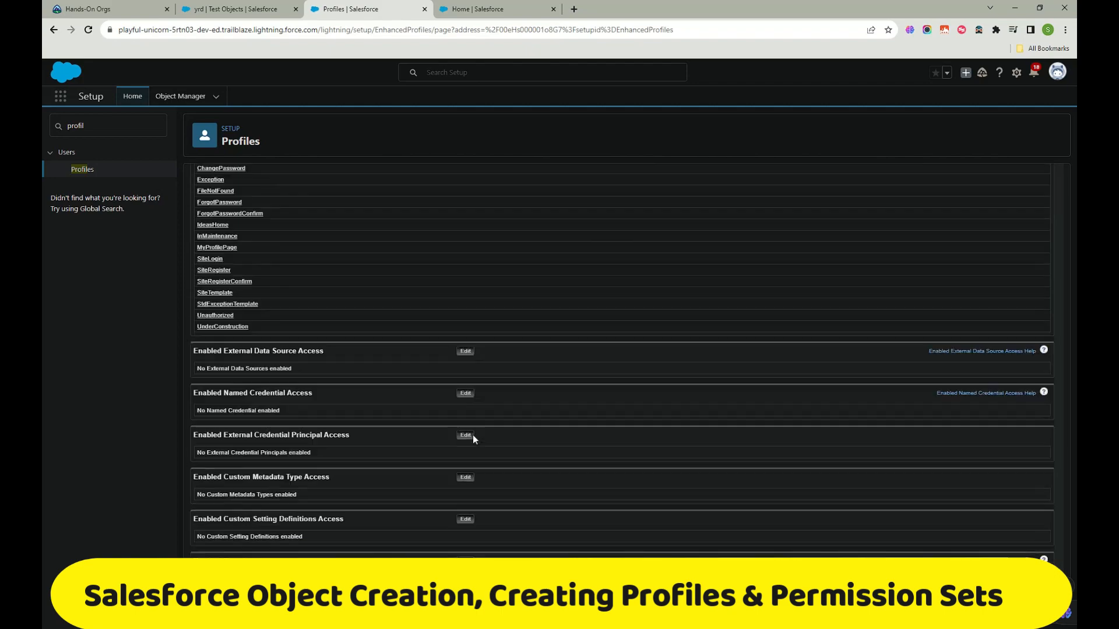
scroll(475, 436, "up", 20)
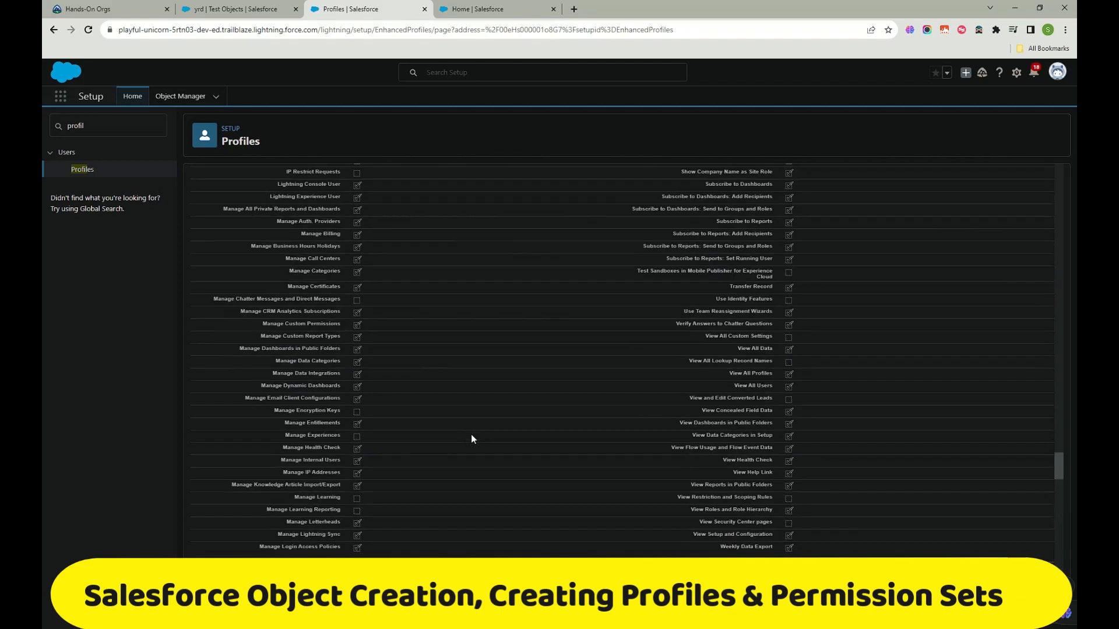
scroll(472, 435, "up", 20)
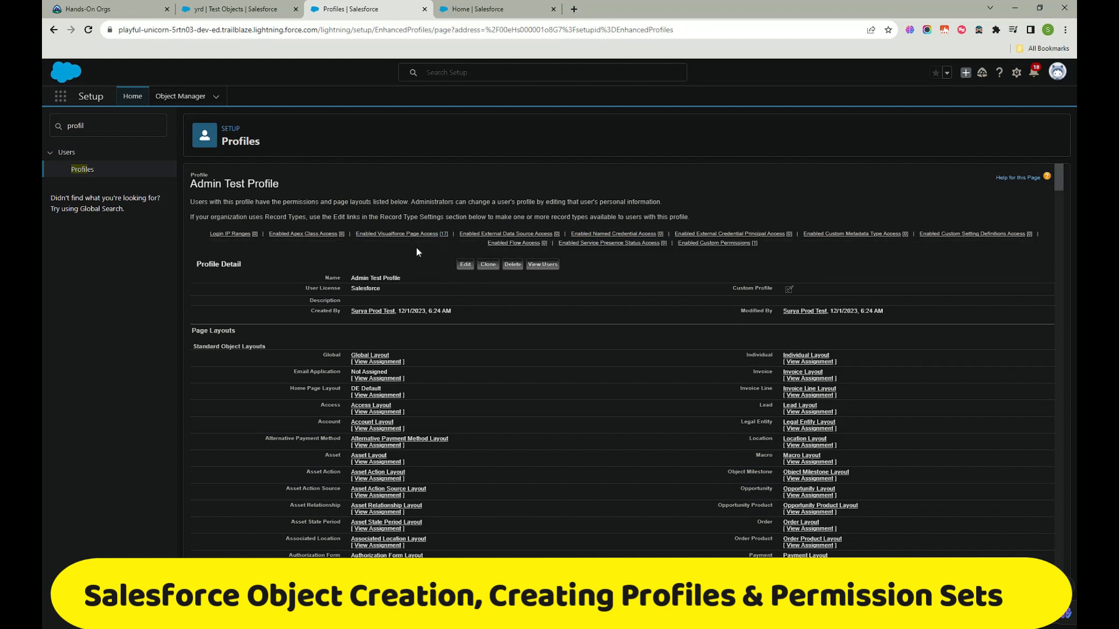
mouse_move(609, 243)
mouse_move(733, 233)
mouse_move(563, 243)
left_click(546, 264)
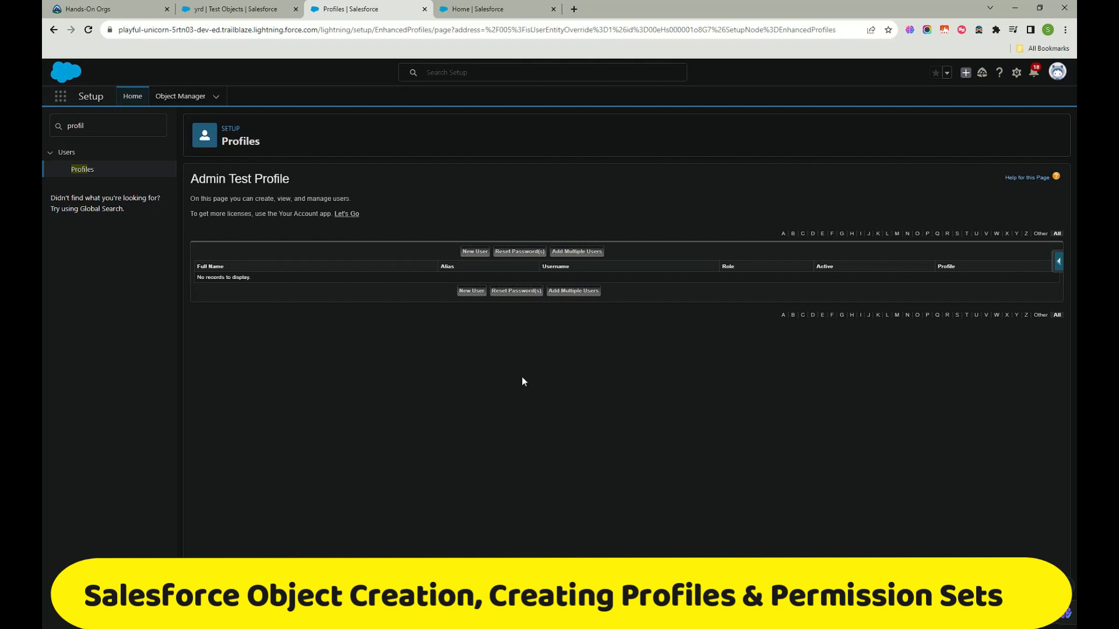
Step: Duplicate the profile page into a second browser tab
right_click(376, 12)
left_click(424, 84)
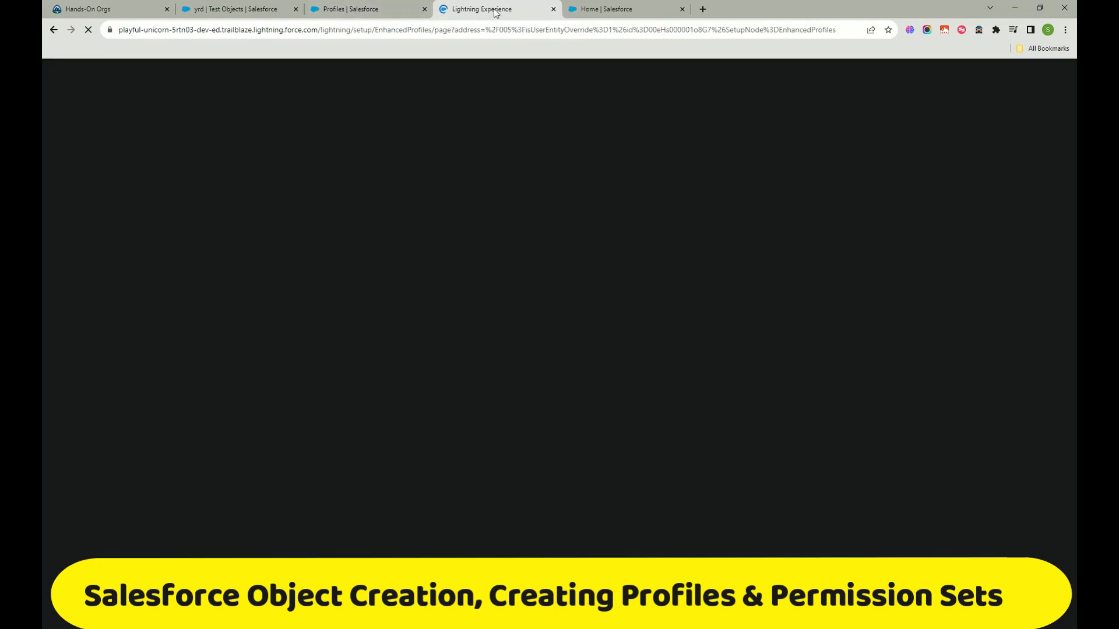
left_click(495, 11)
left_click(372, 12)
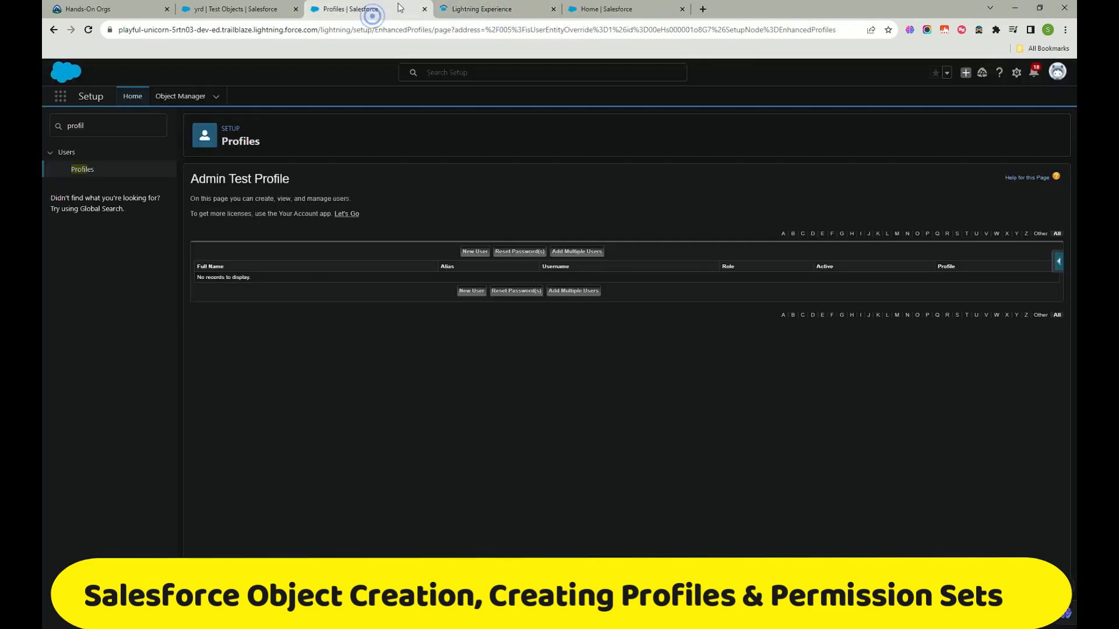
left_click(476, 12)
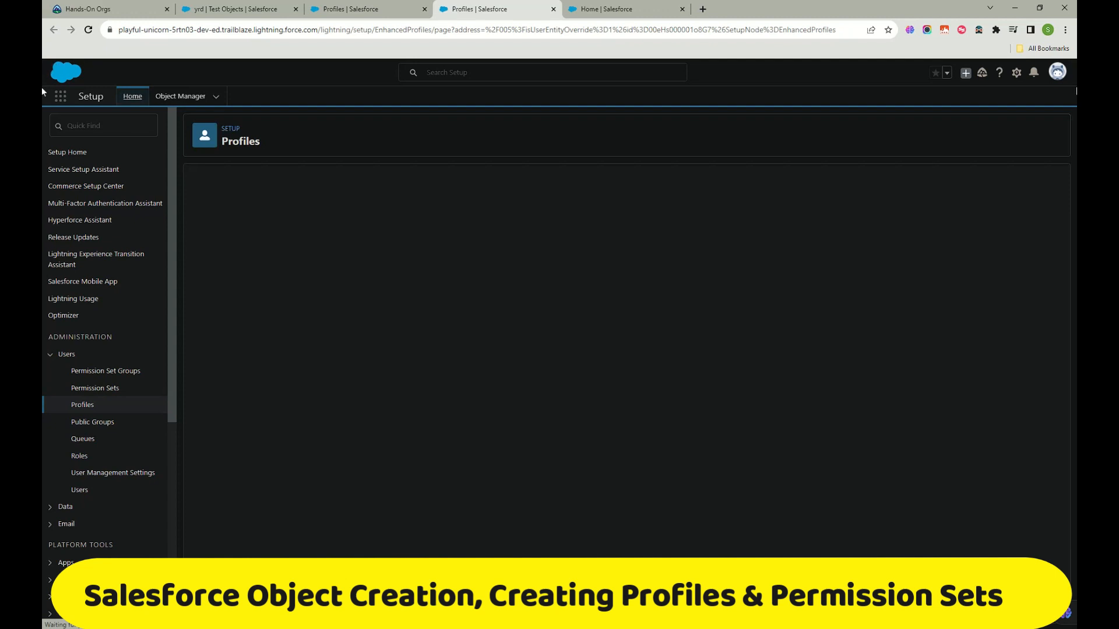
Step: In the duplicate tab, open the all-users list under Administration > Users
left_click(86, 475)
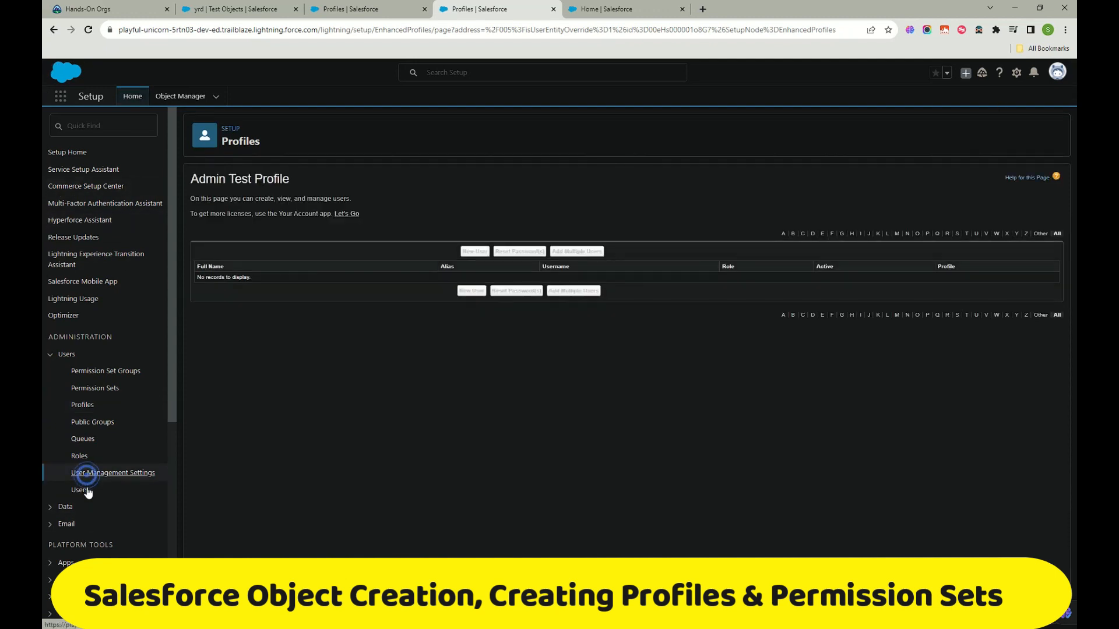
left_click(87, 490)
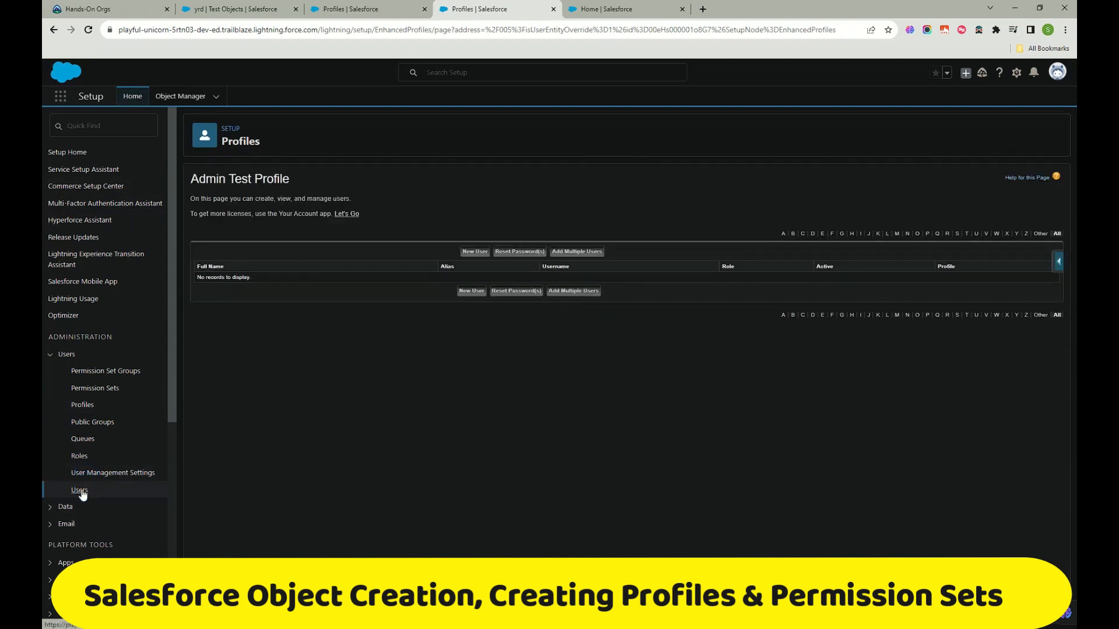
left_click(80, 492)
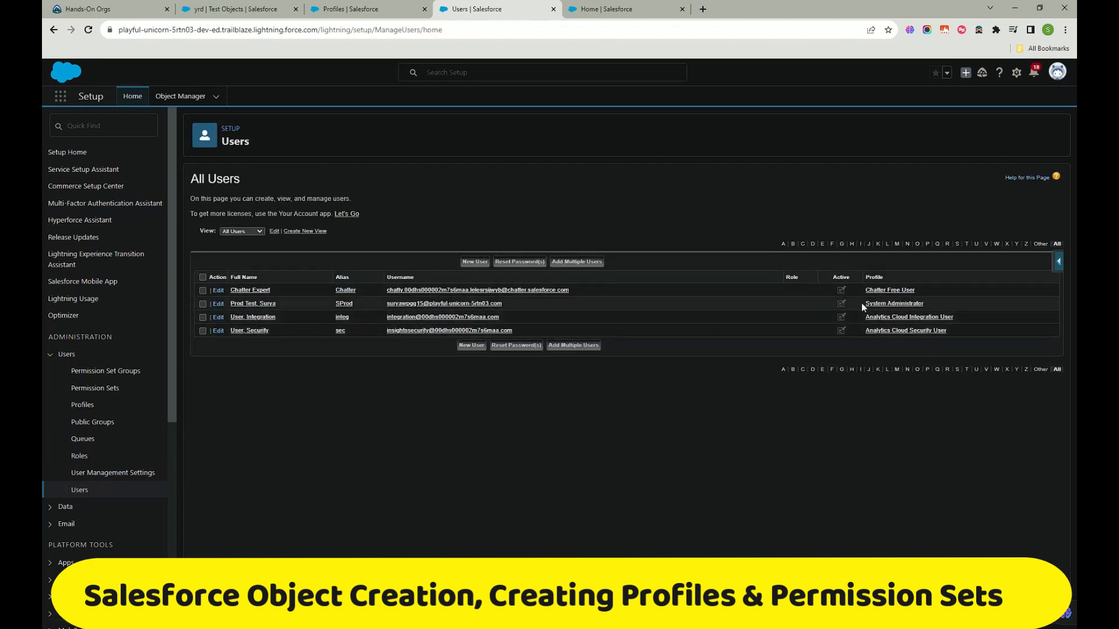
Step: Cancel the admin user's role edit, leaving it unchanged, and start a New User
left_click(217, 304)
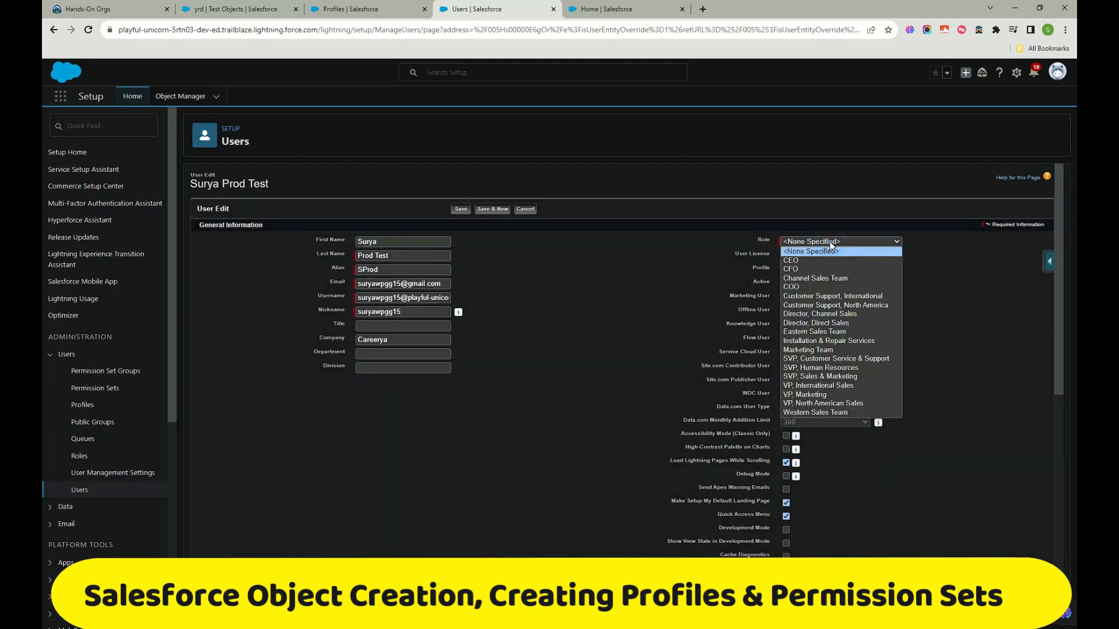
left_click(818, 269)
left_click(820, 242)
left_click(812, 261)
left_click(526, 209)
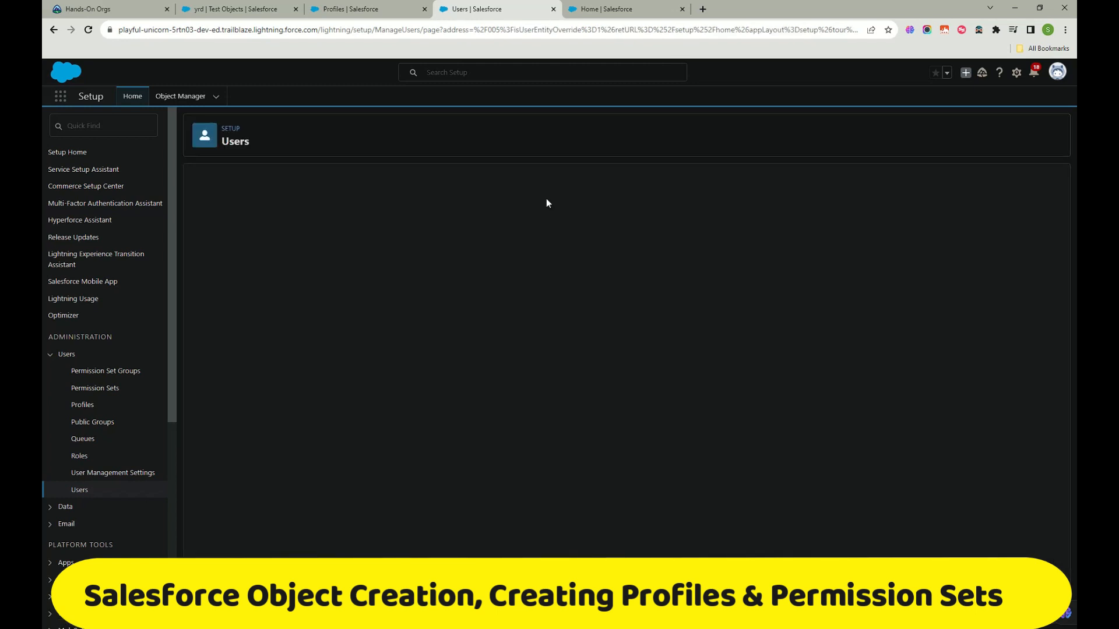
left_click(472, 262)
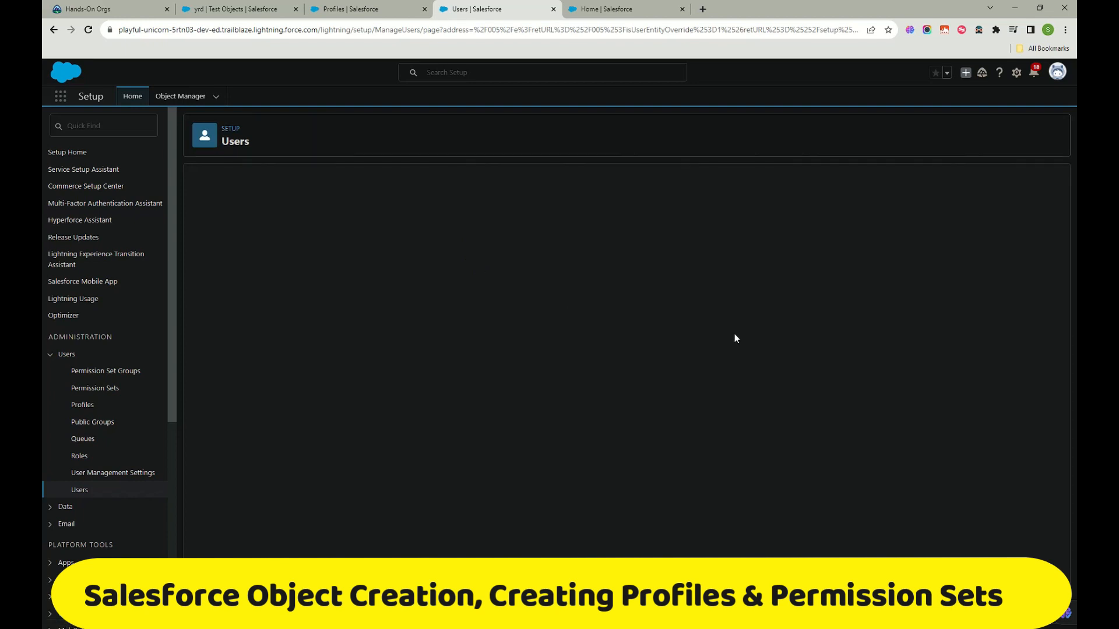
Step: Fill in the new user's first name, last name, e-mail and a unique username
left_click(406, 240)
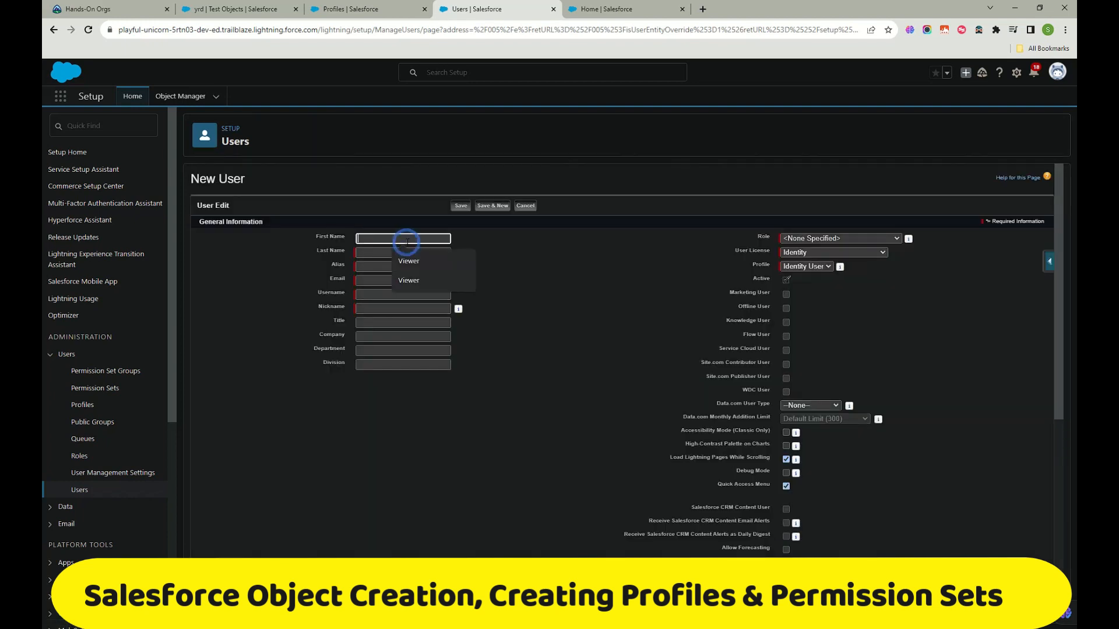
left_click(413, 261)
left_click(399, 253)
left_click(411, 289)
left_click(403, 254)
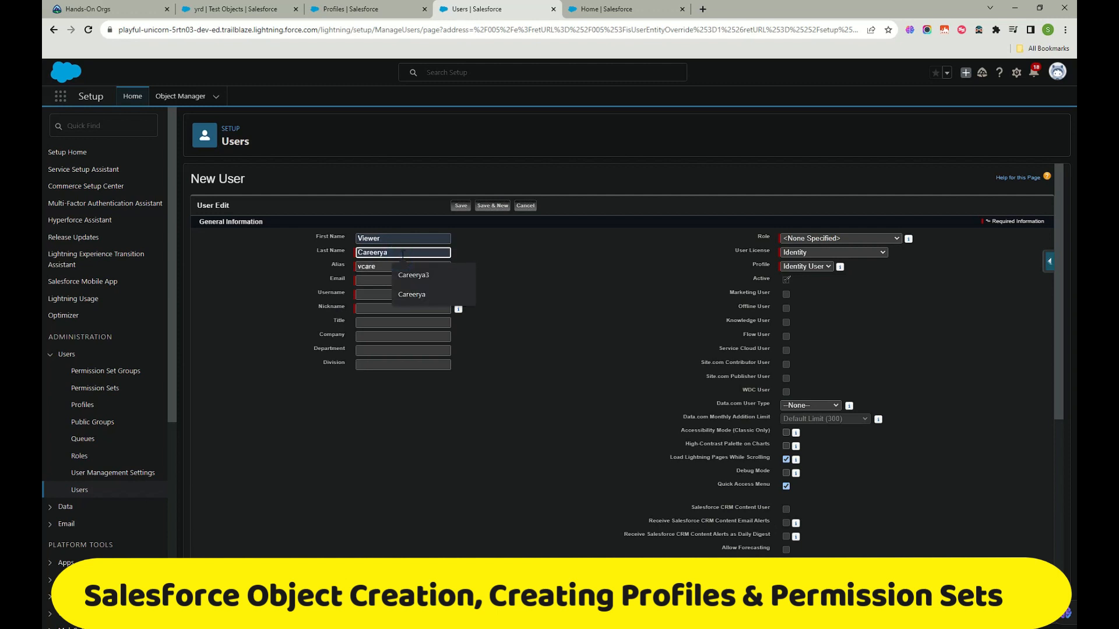
type("4")
left_click(408, 280)
left_click(430, 306)
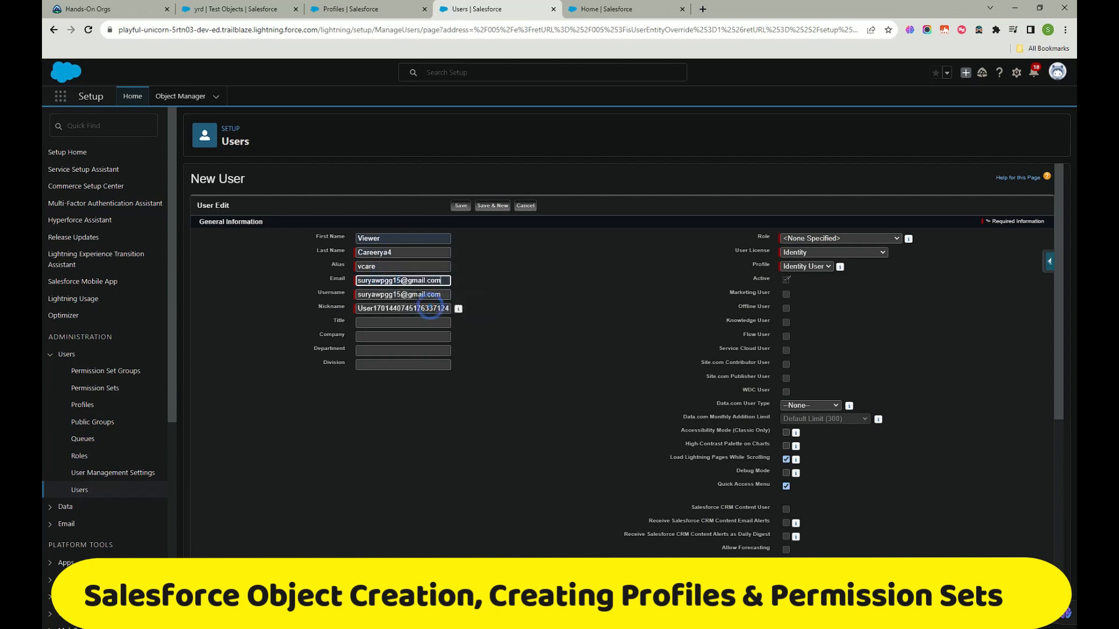
left_click(443, 294)
type(".3")
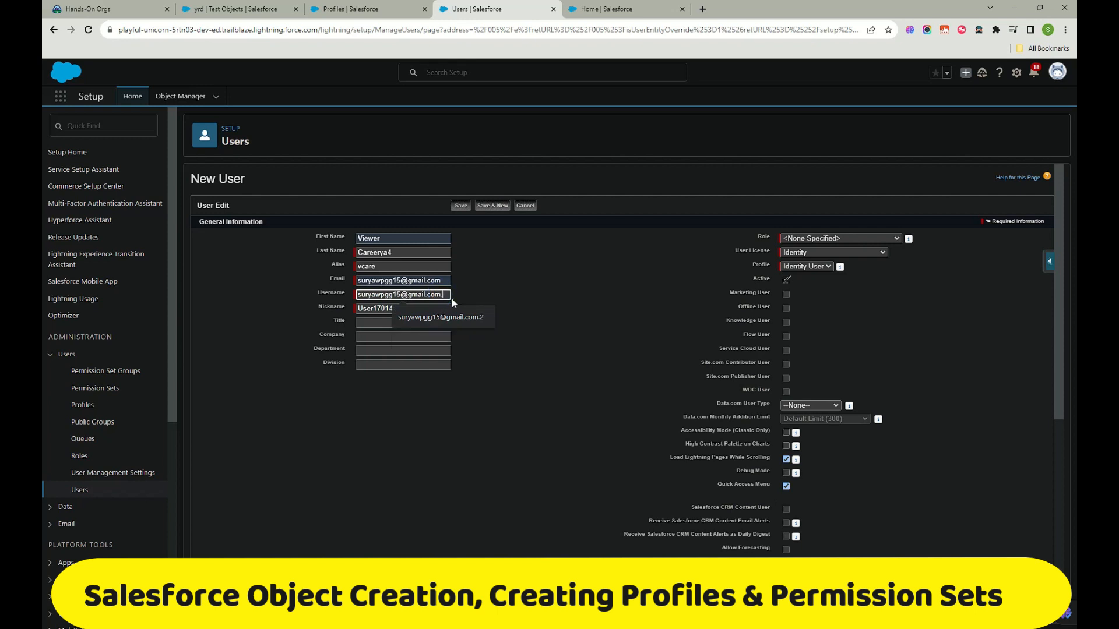
scroll(417, 378, "down", 2)
scroll(447, 374, "up", 2)
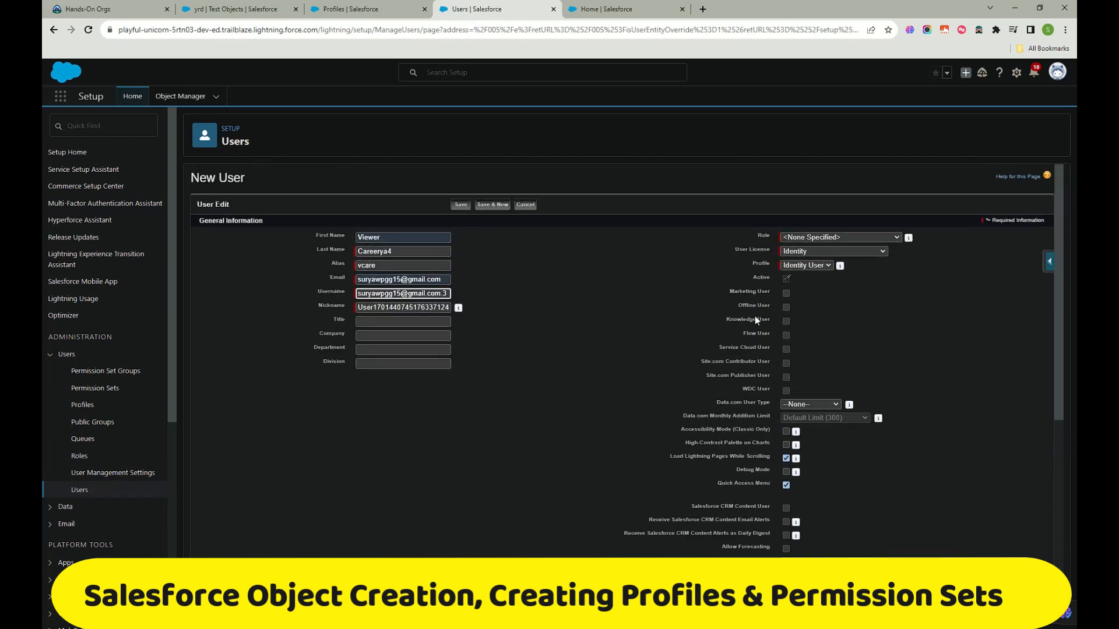
Step: Set the user license to Salesforce, profile to Admin Test Profile, and role to CEO
left_click(805, 253)
left_click(807, 264)
left_click(808, 266)
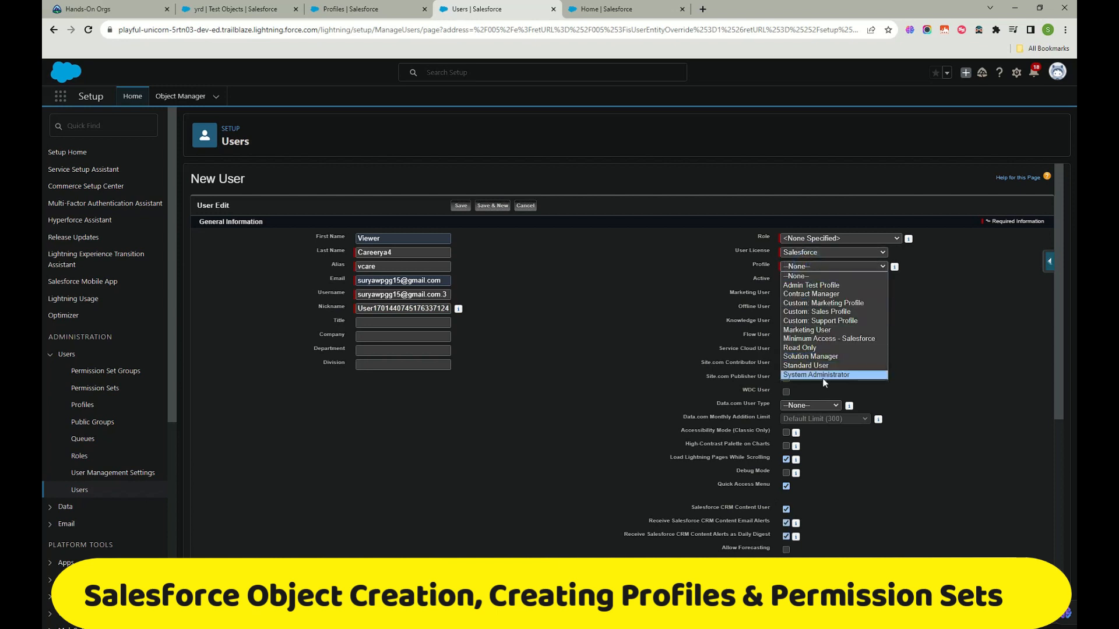
left_click(809, 286)
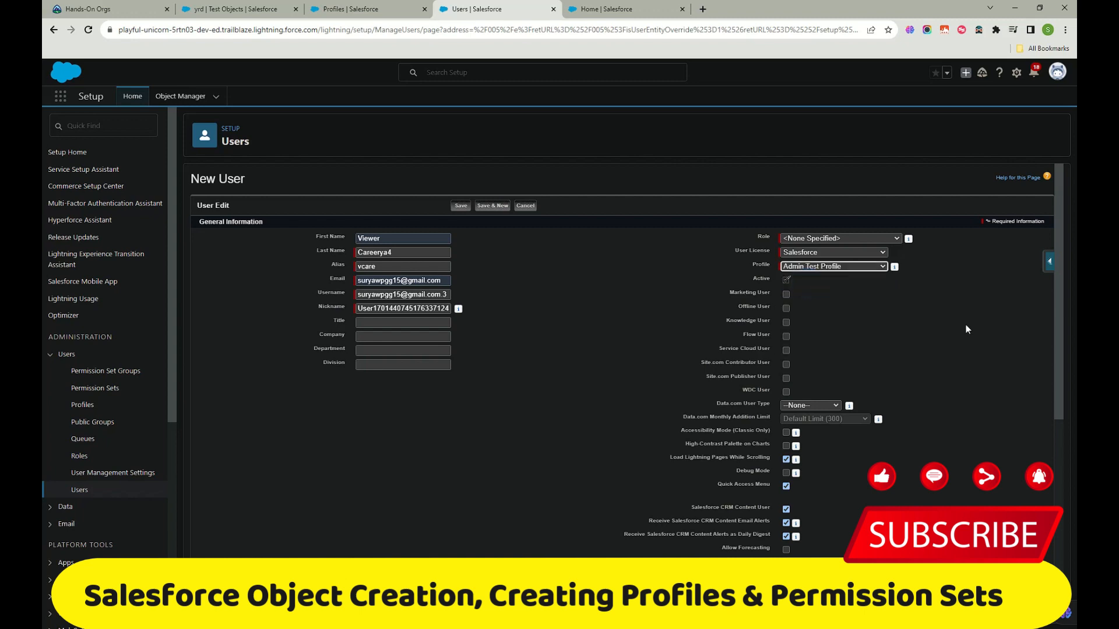
left_click(871, 238)
left_click(818, 267)
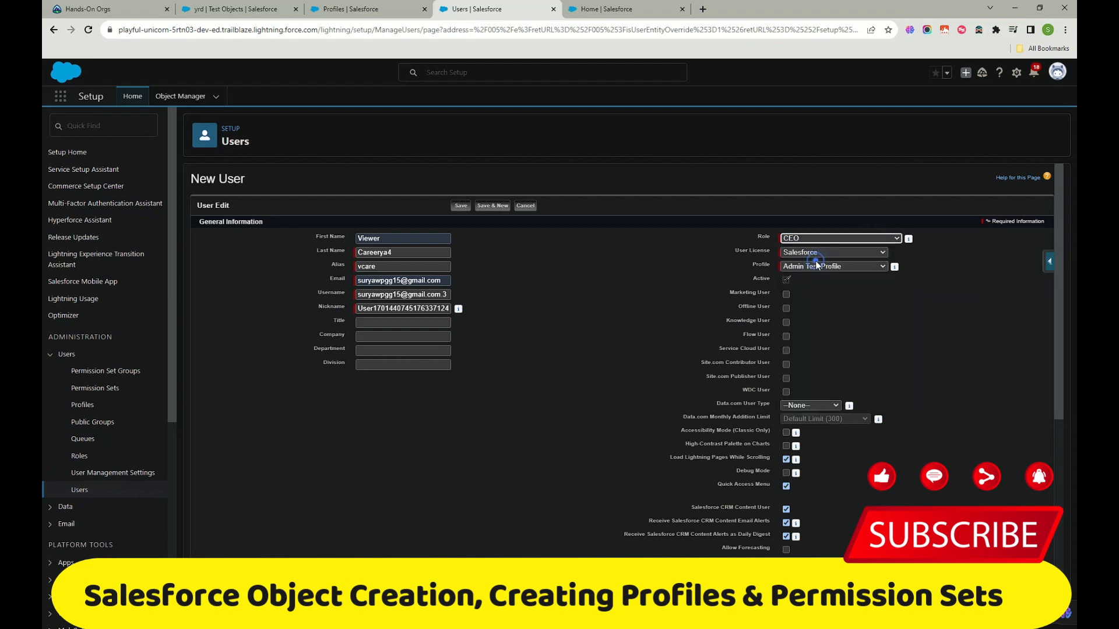
scroll(792, 267, "down", 5)
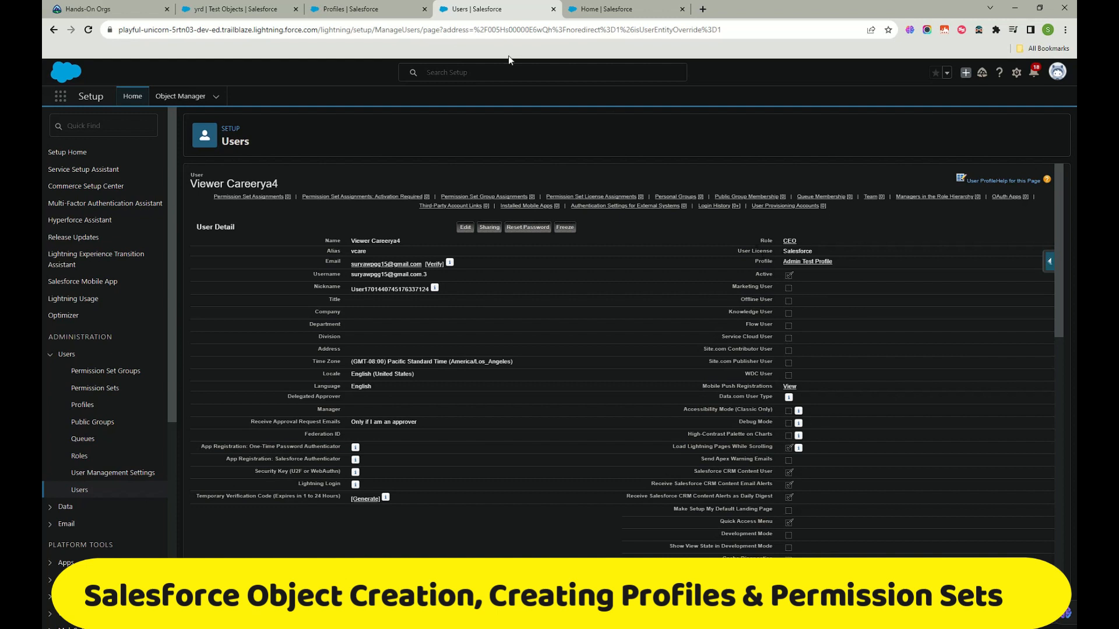
Step: Go back to the Admin Test Profile detail page and open it for editing
left_click(353, 10)
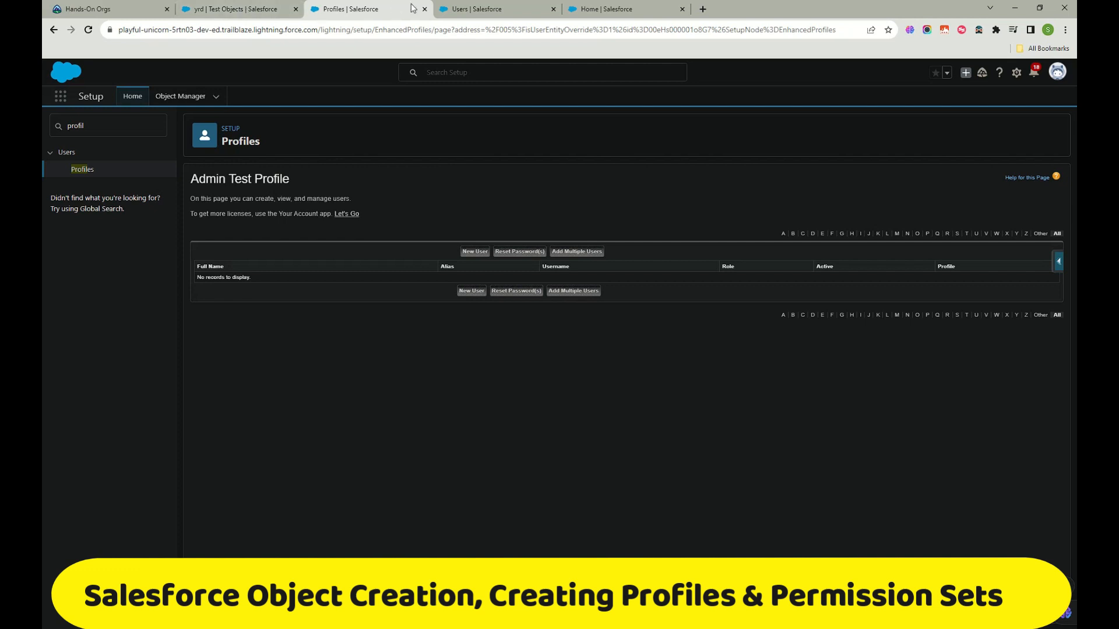
left_click(54, 30)
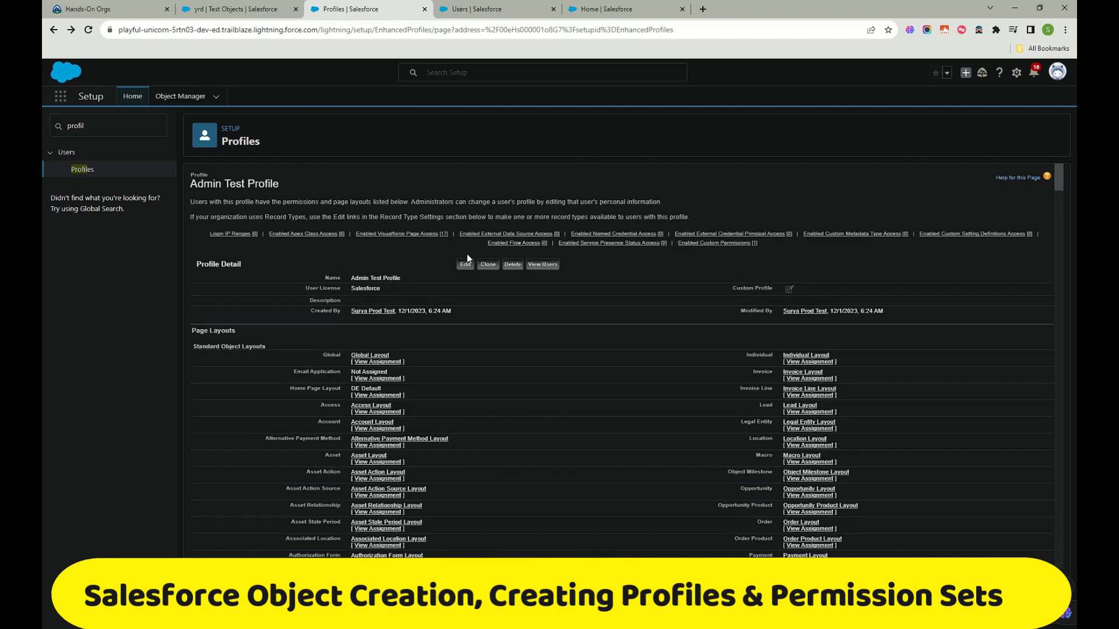
left_click(465, 265)
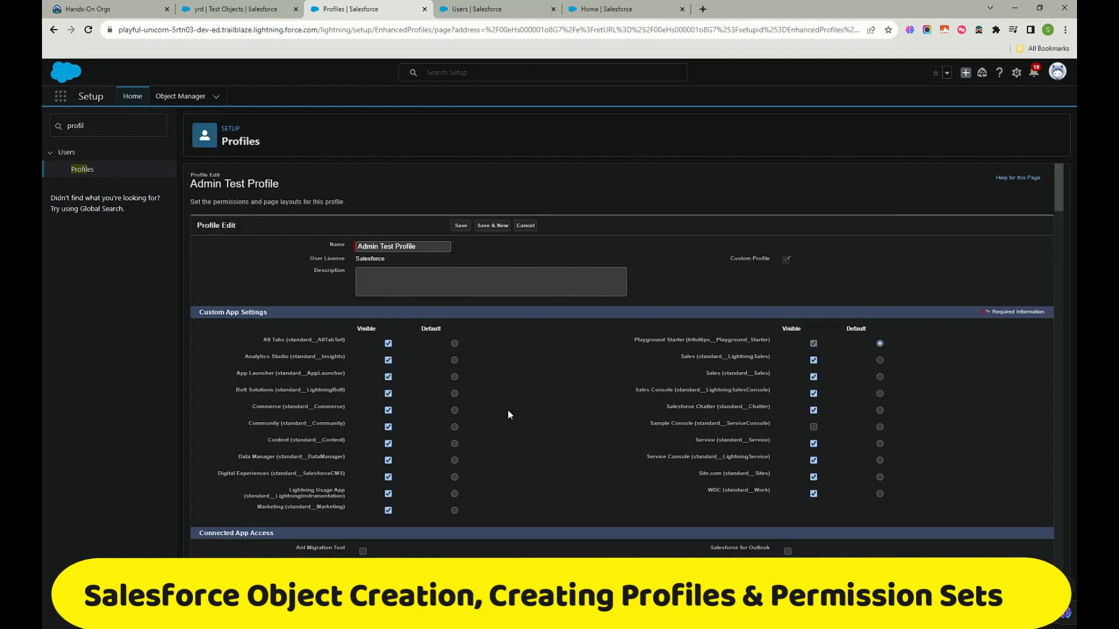
scroll(478, 359, "down", 12)
scroll(520, 374, "down", 10)
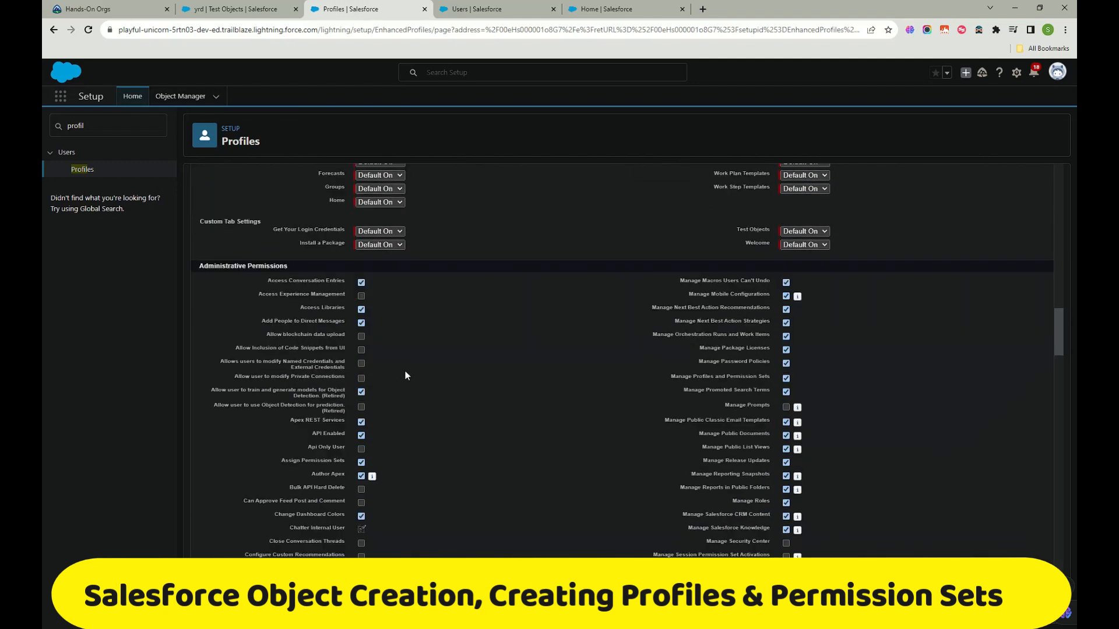
scroll(373, 289, "up", 4)
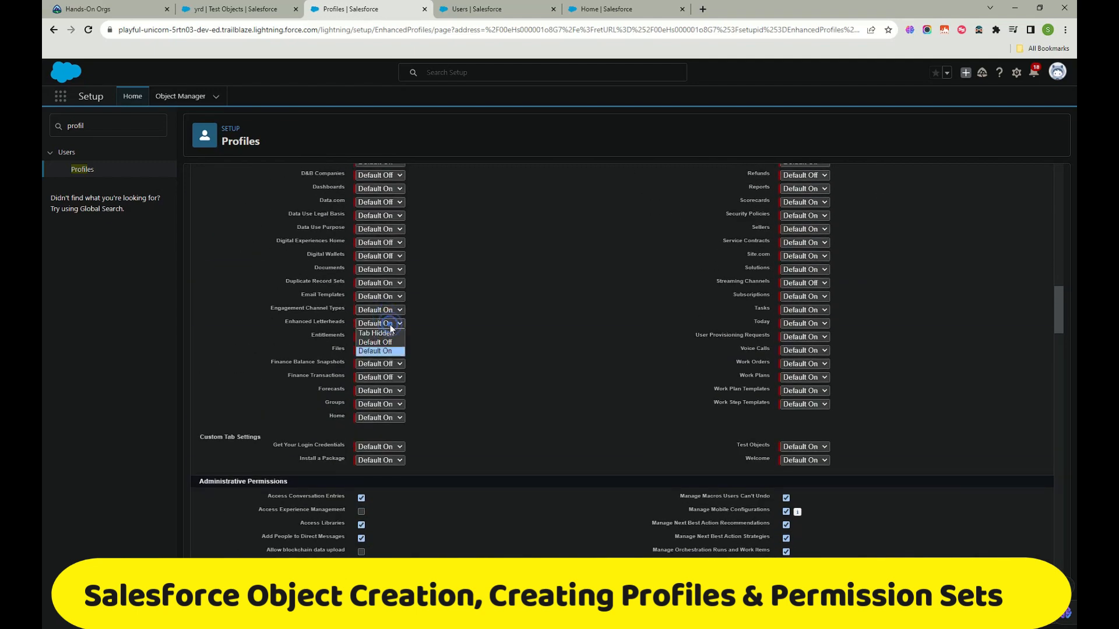
scroll(434, 379, "down", 20)
scroll(436, 373, "down", 10)
scroll(435, 371, "up", 15)
scroll(435, 375, "up", 15)
scroll(435, 370, "up", 15)
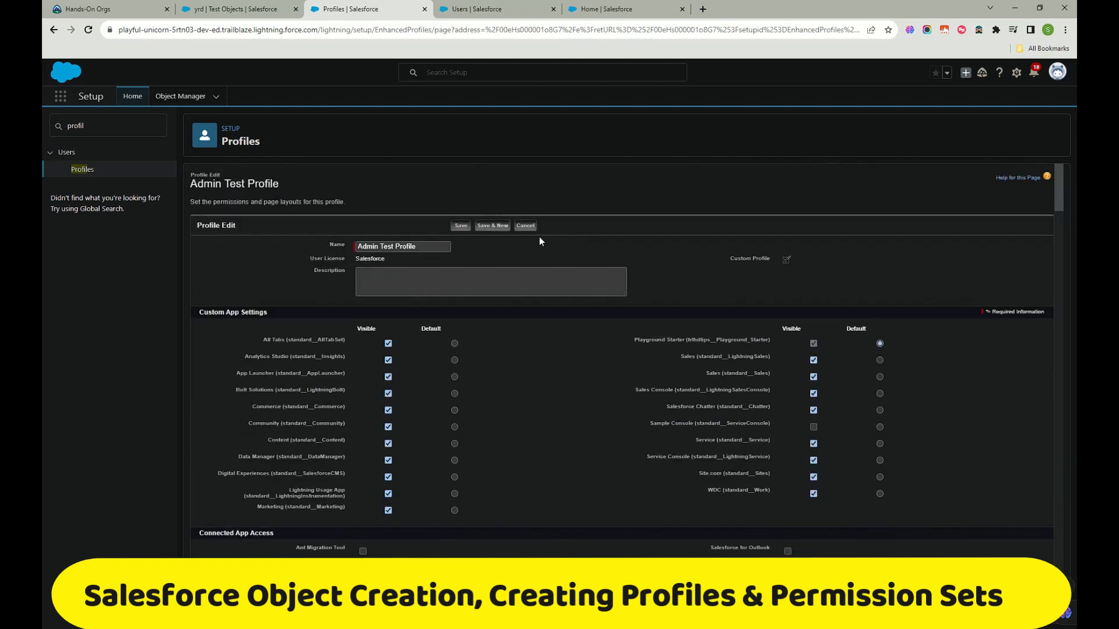
left_click(531, 225)
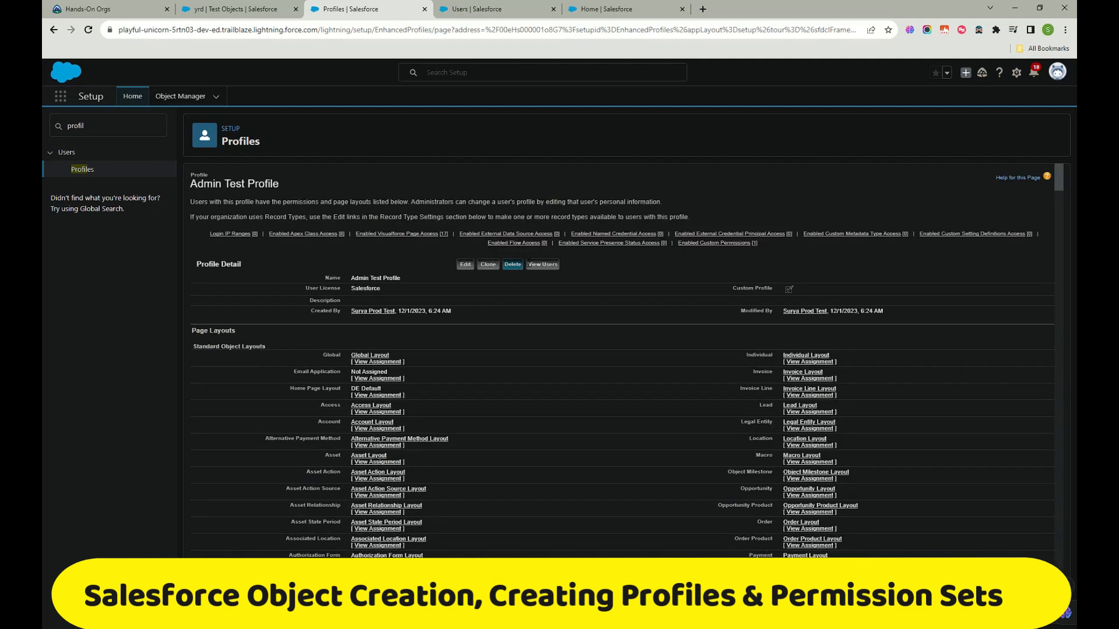
Step: Confirm the new user under Admin Test Profile, then quick-find 'permi' and open Permission Sets
left_click(538, 265)
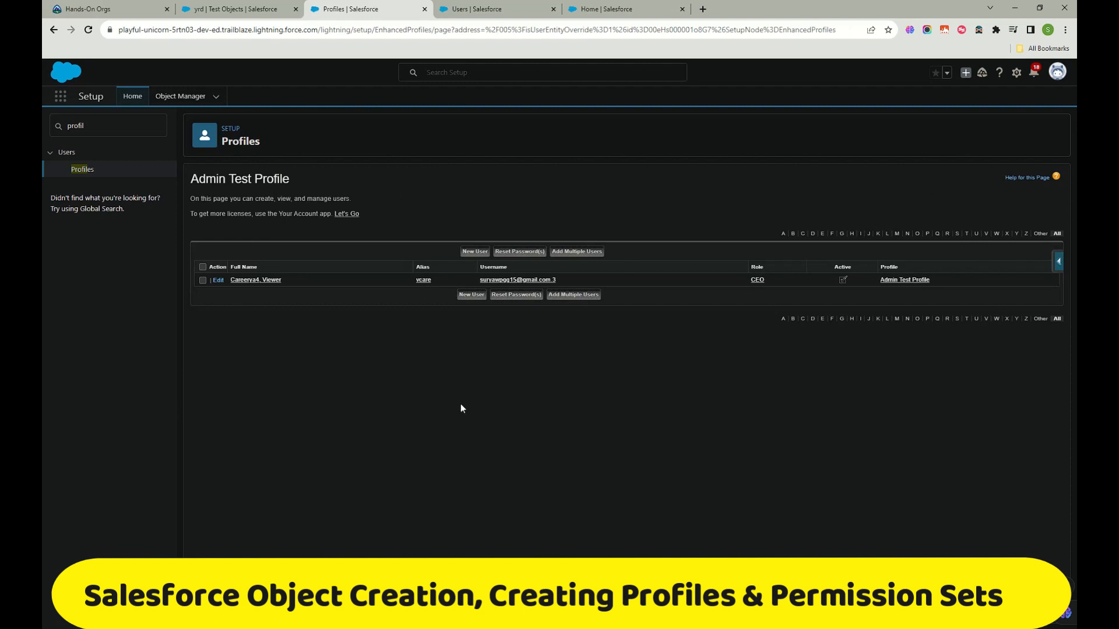
left_click_drag(113, 124, 43, 127)
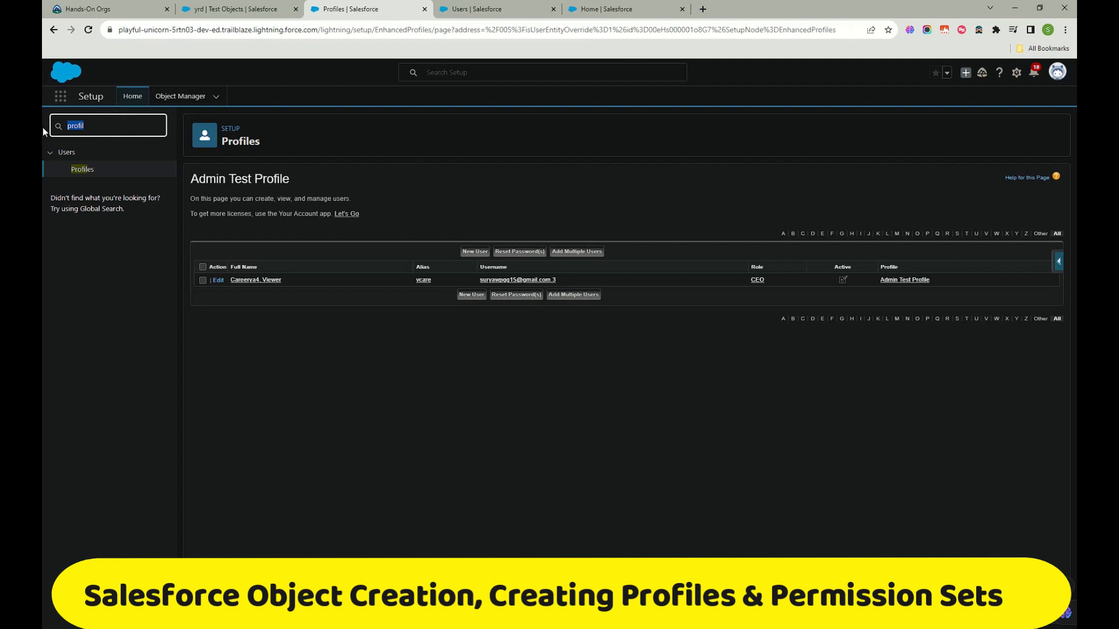
type("p")
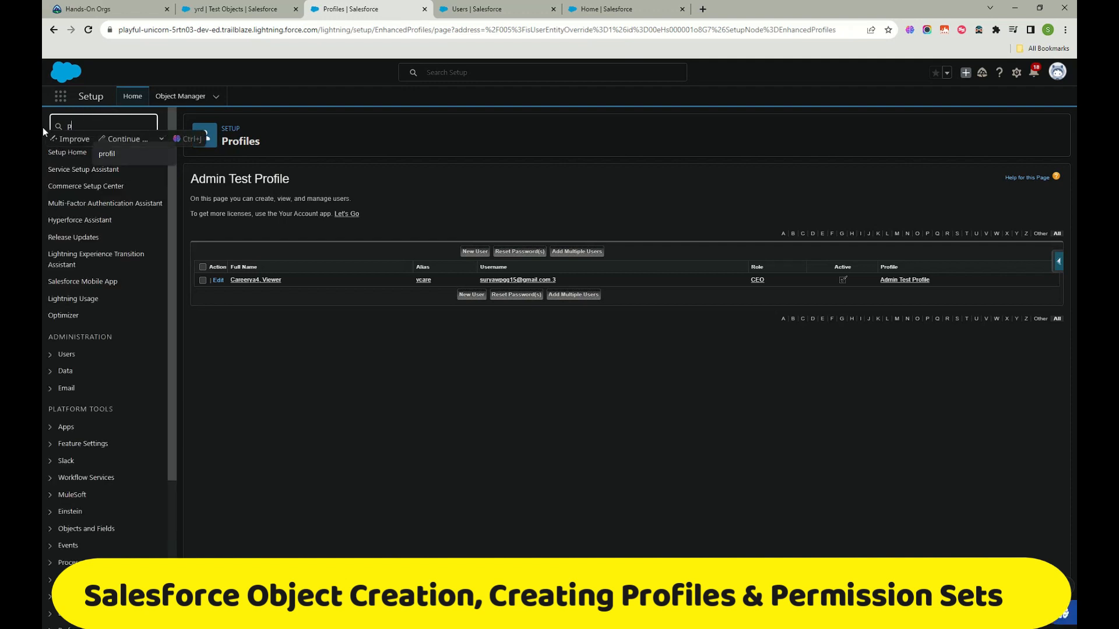
type("ermi")
left_click(91, 187)
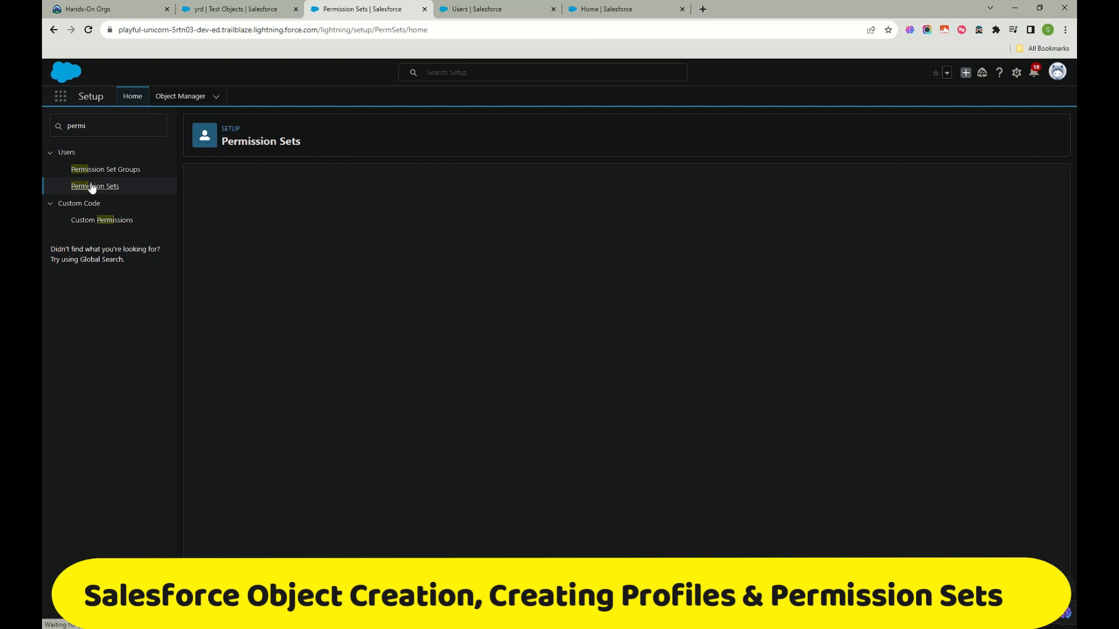
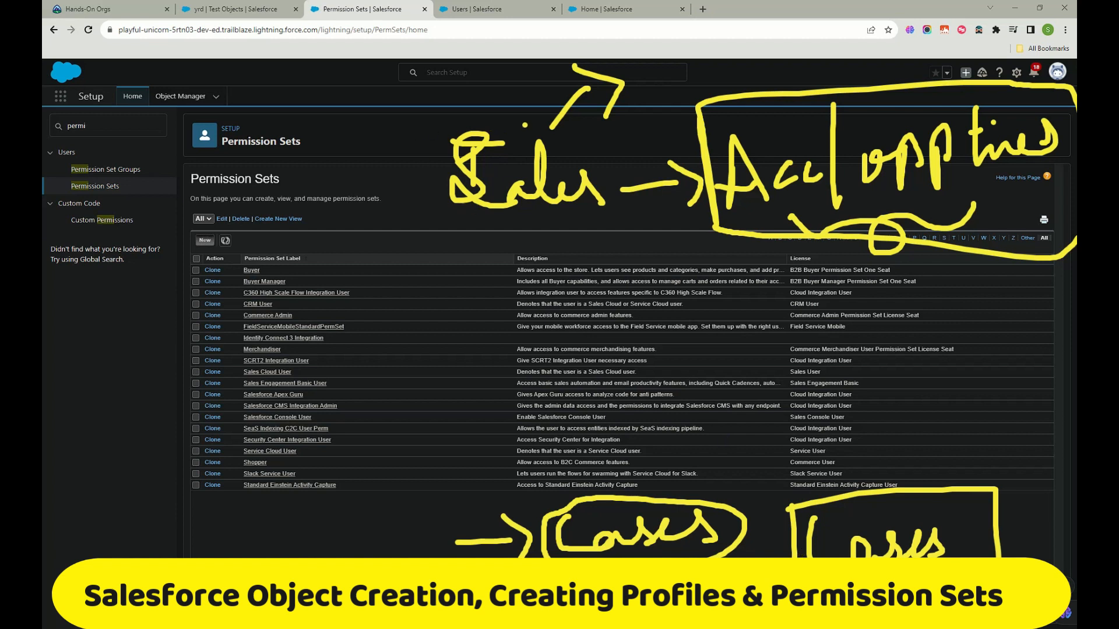
Step: Sketch an arrow note with a P beneath Sales, then clear the pen notes
mouse_move(518, 249)
left_mouse_down()
mouse_move(526, 215)
mouse_move(569, 255)
mouse_move(503, 269)
mouse_move(461, 324)
left_mouse_up()
left_click_drag(456, 281, 493, 332)
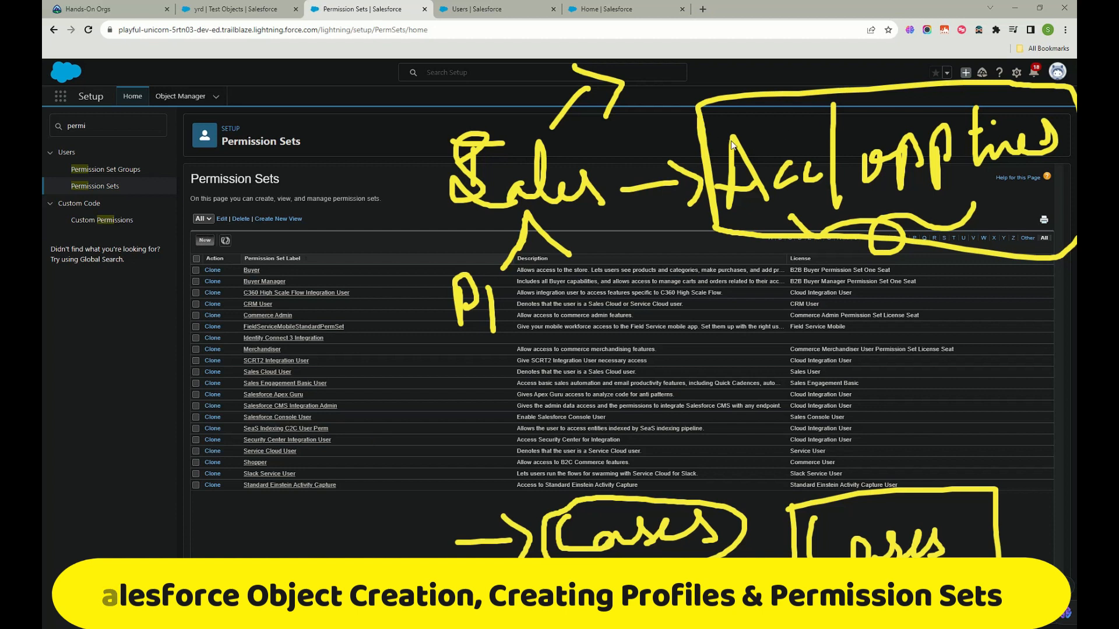
key("Escape")
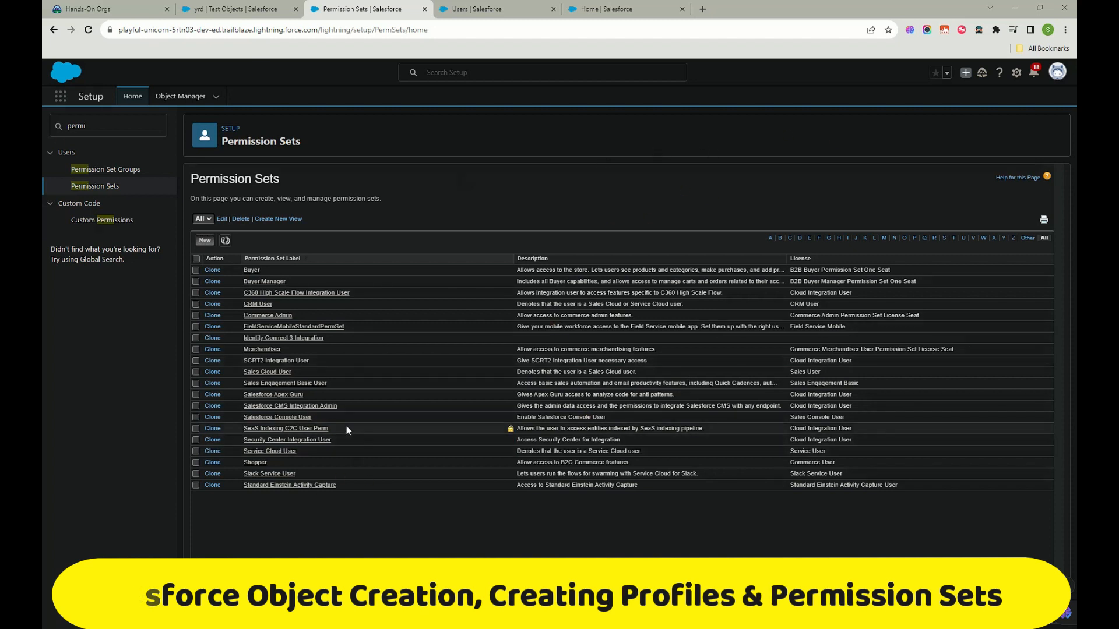
Step: Start a new permission set labelled 'TEst permission set forCases' with API name TEst_permission_set_for_Cases
left_click(205, 241)
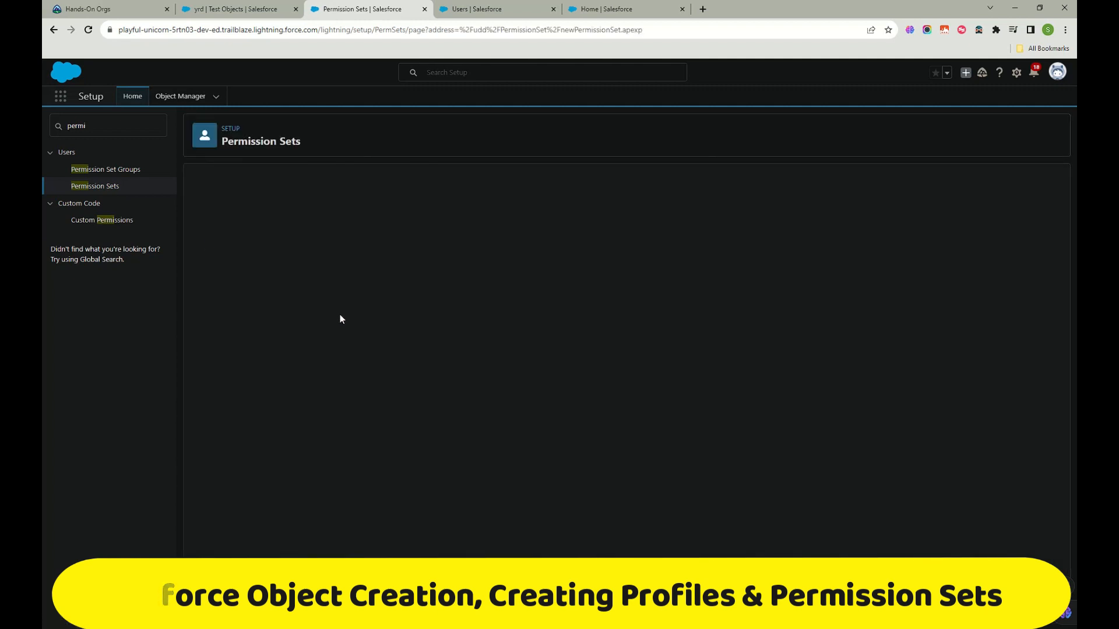
left_click(395, 259)
left_click(445, 282)
left_click(440, 270)
left_click_drag(462, 257, 435, 263)
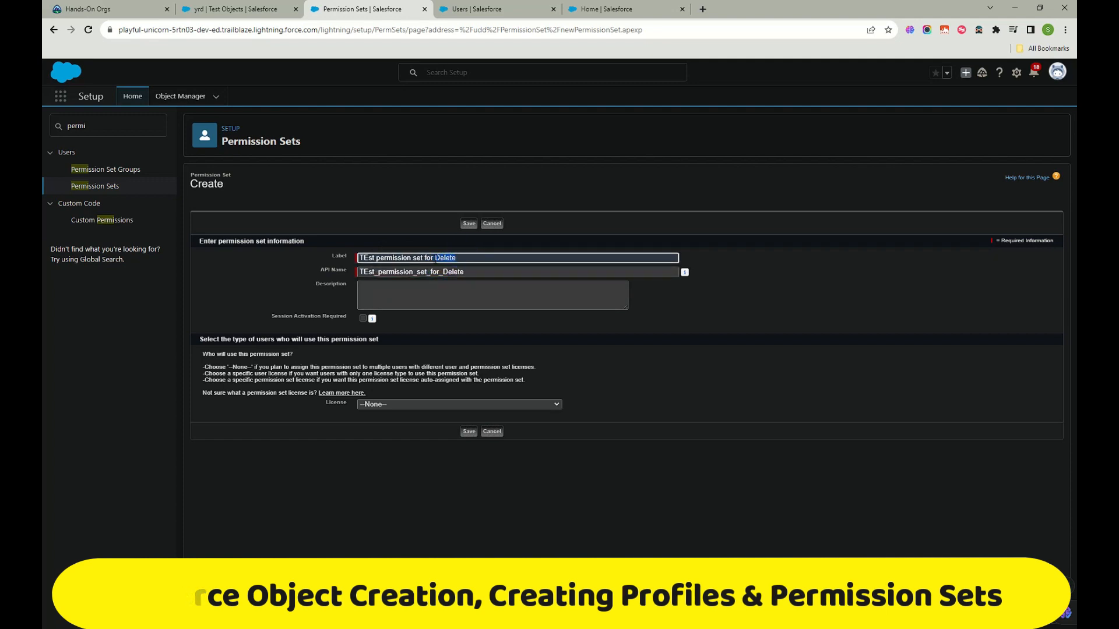
type("Cases")
left_click_drag(441, 272, 499, 272)
type("Cases")
Step: Leave the licence as --None-- and save the new permission set
left_click(450, 296)
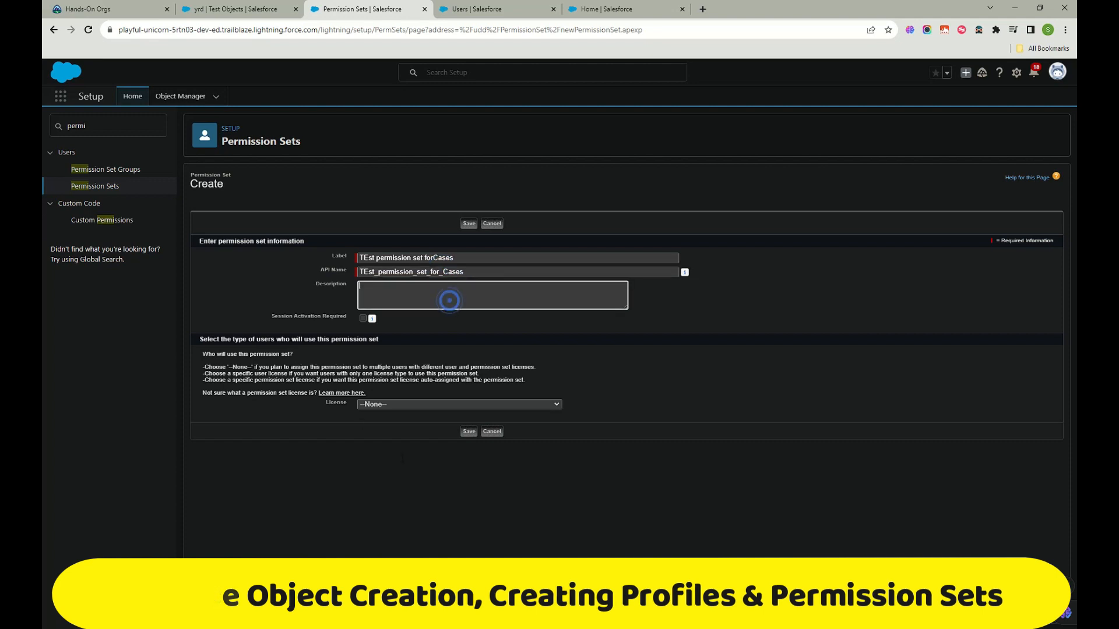
left_click(425, 405)
scroll(402, 513, "down", 3)
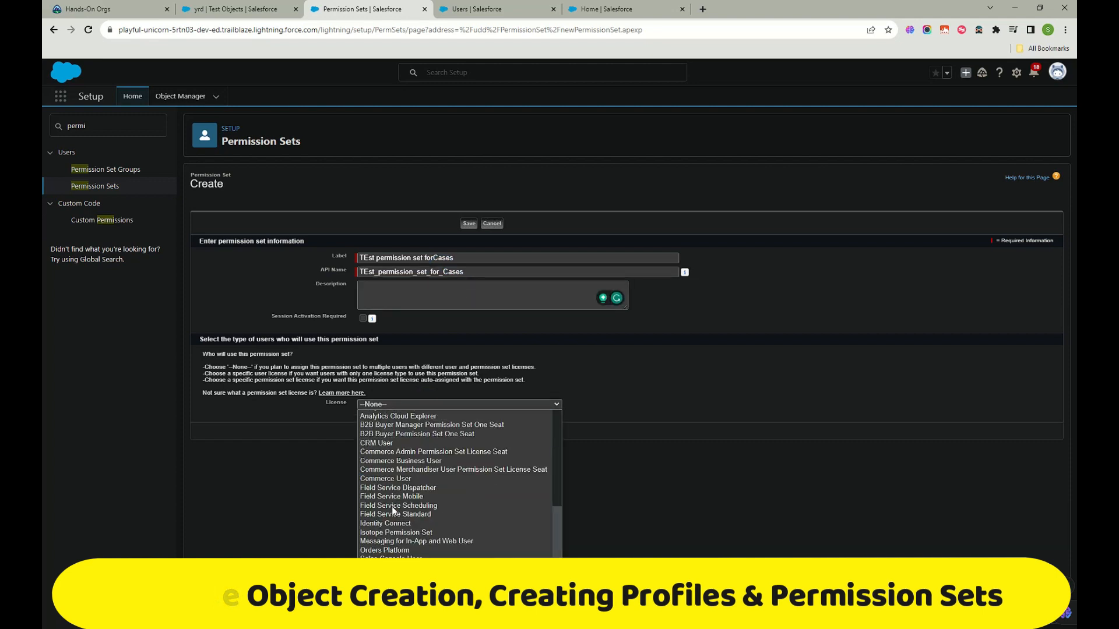
left_click(680, 473)
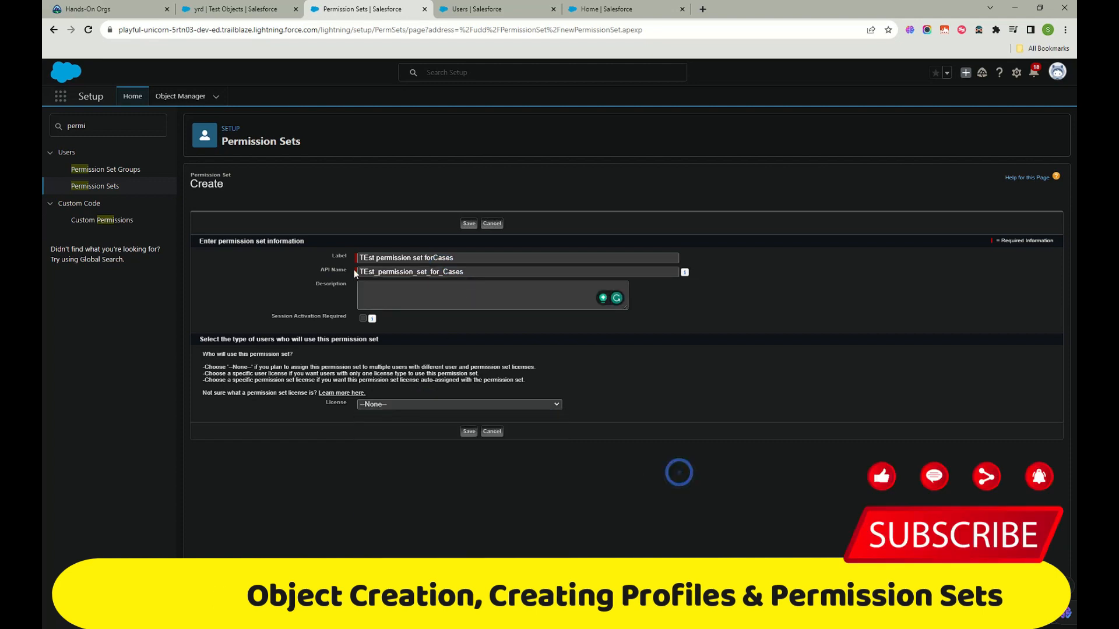
left_click(465, 431)
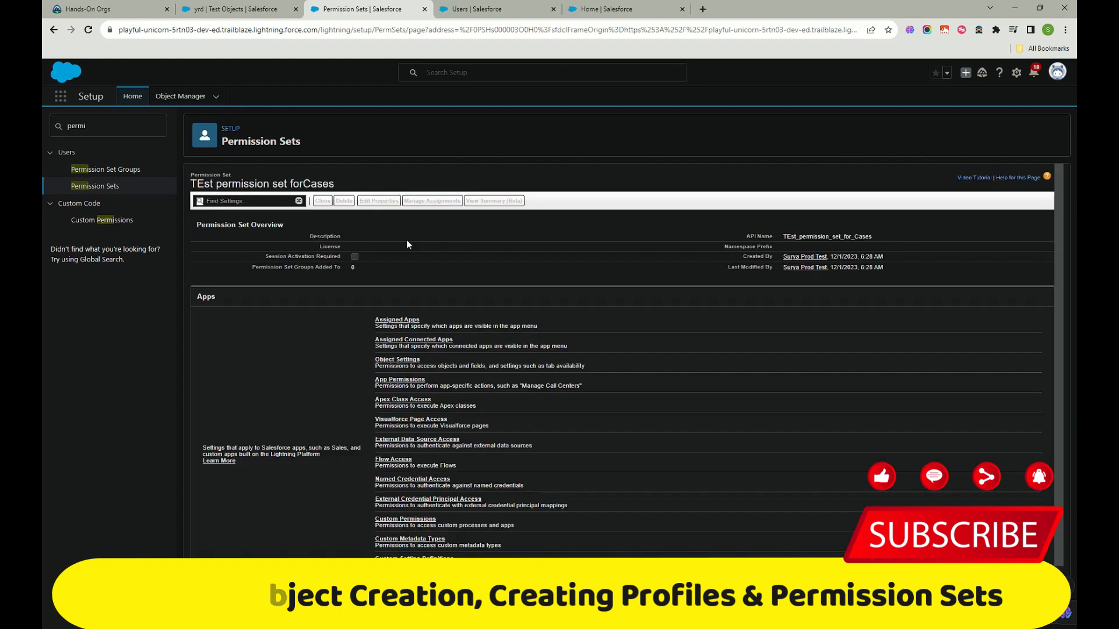
Step: Review the new permission set's overview and go to its Object Settings under Apps
scroll(353, 411, "down", 1)
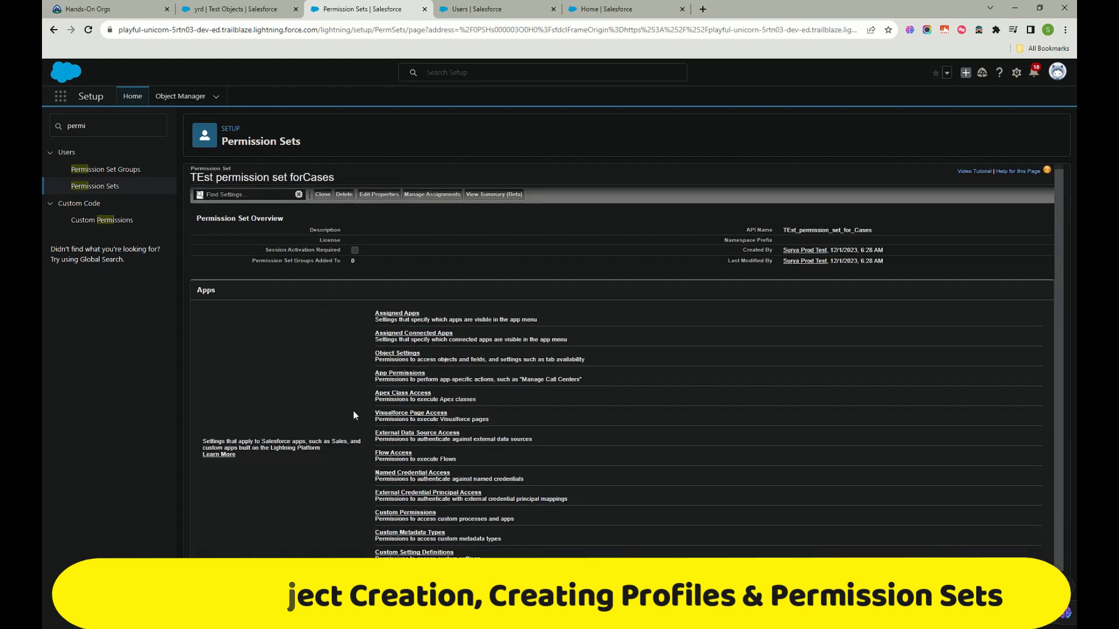
scroll(386, 315, "up", 2)
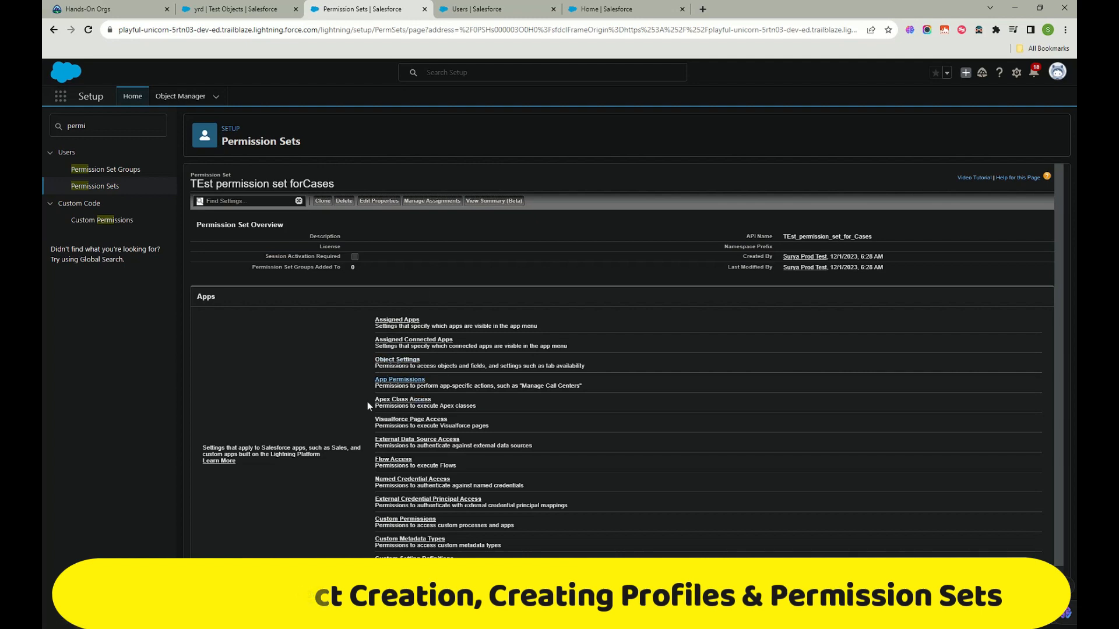
scroll(417, 481, "down", 2)
scroll(376, 504, "up", 1)
scroll(406, 364, "up", 1)
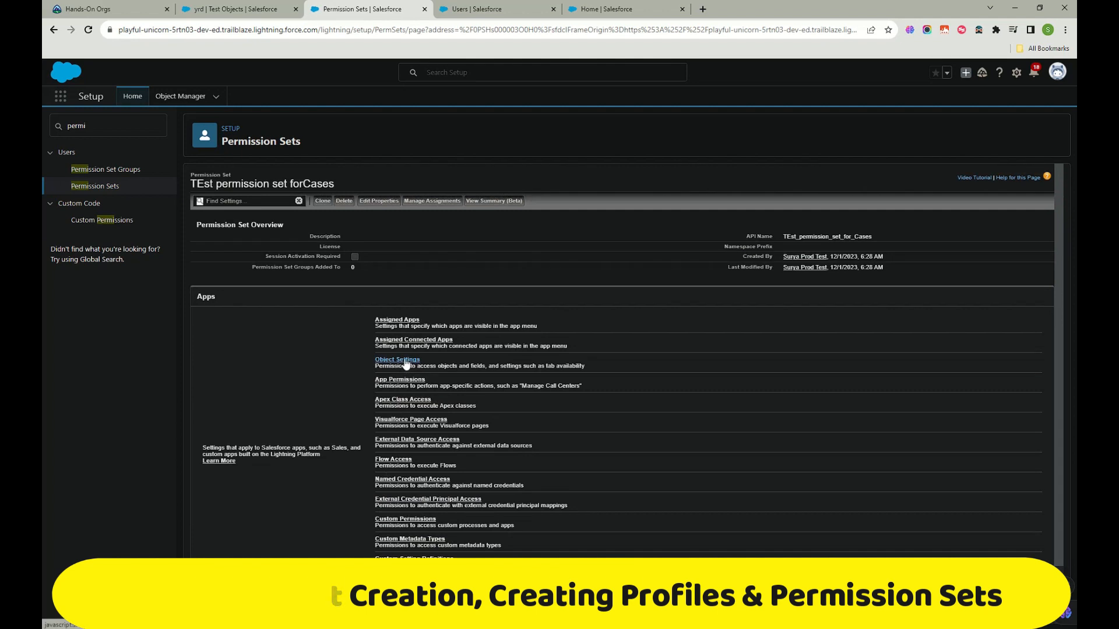
left_click(406, 362)
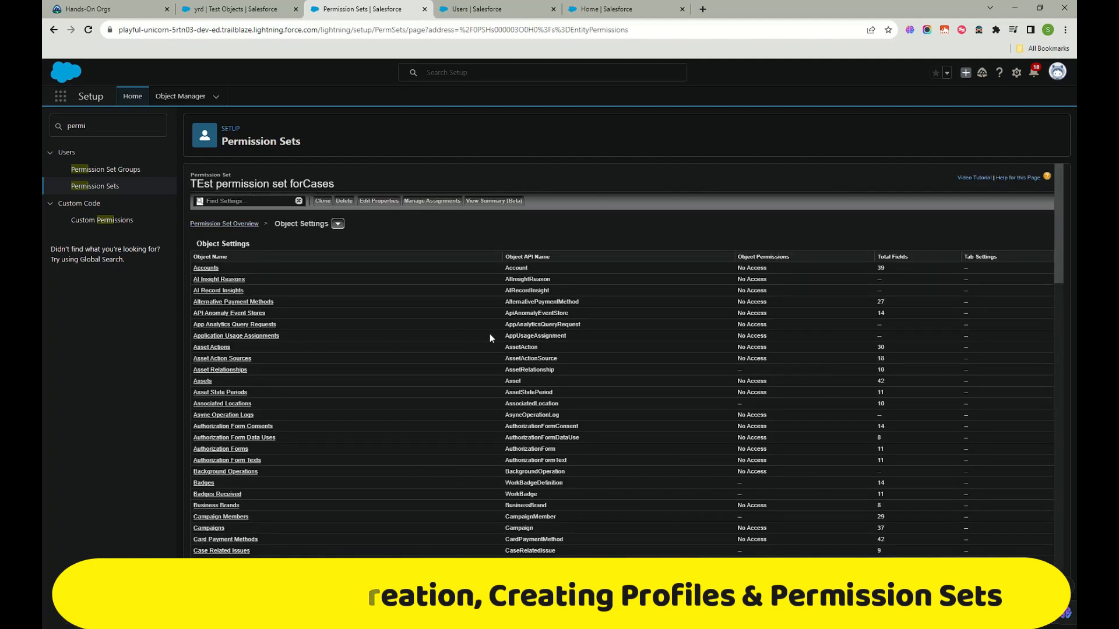
Step: Open the Cases entry in the Object Settings list and switch it to edit mode
left_click(337, 225)
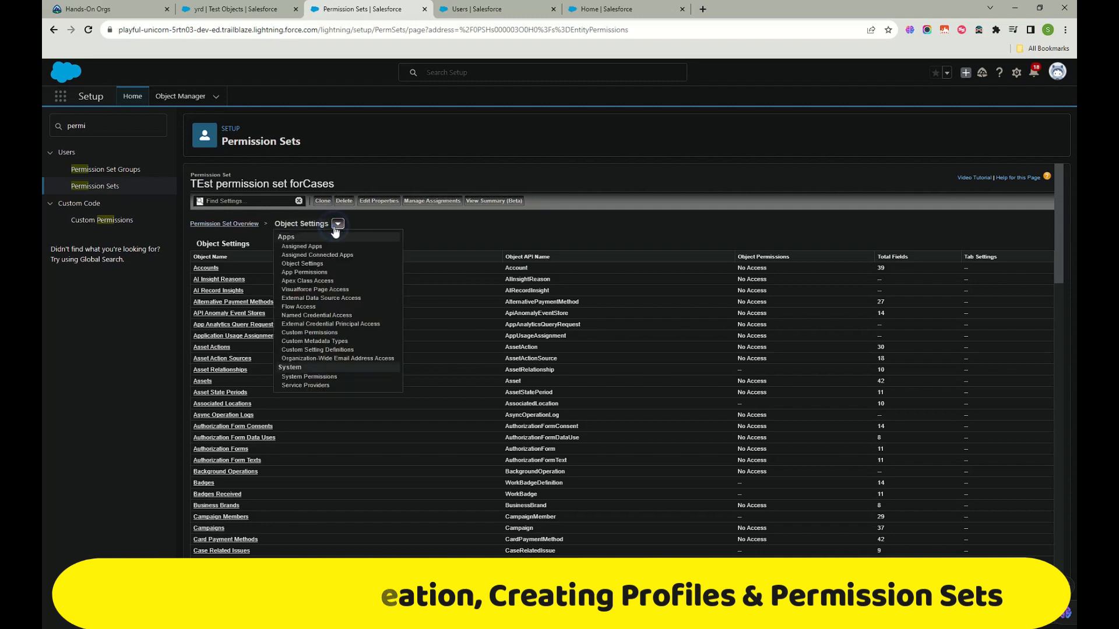
left_click(459, 214)
scroll(194, 380, "down", 2)
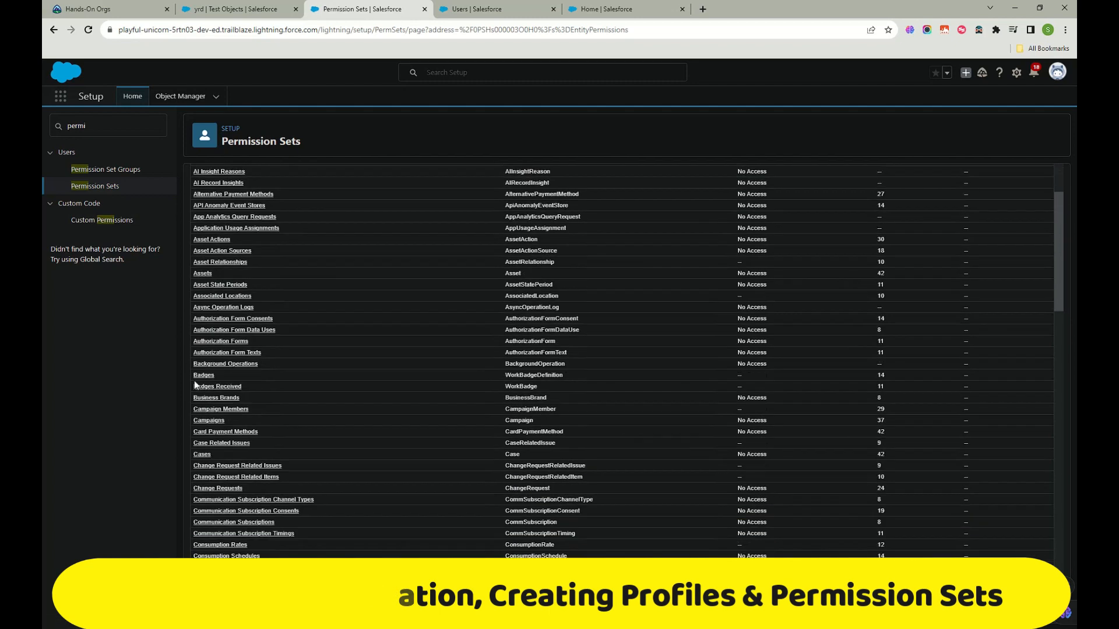
left_click(201, 454)
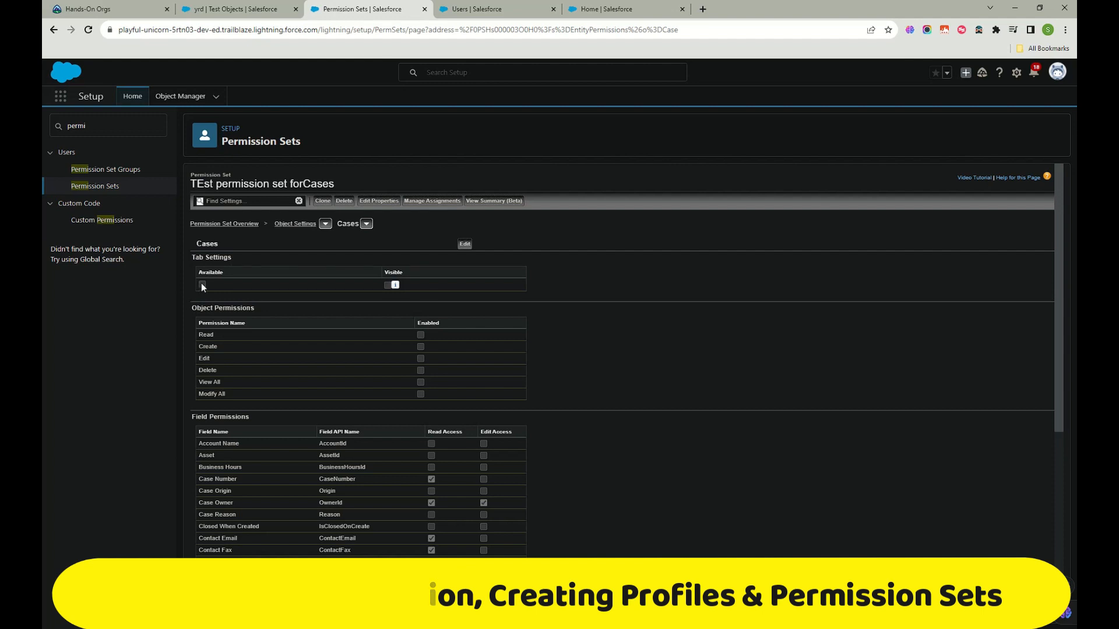
left_click(464, 244)
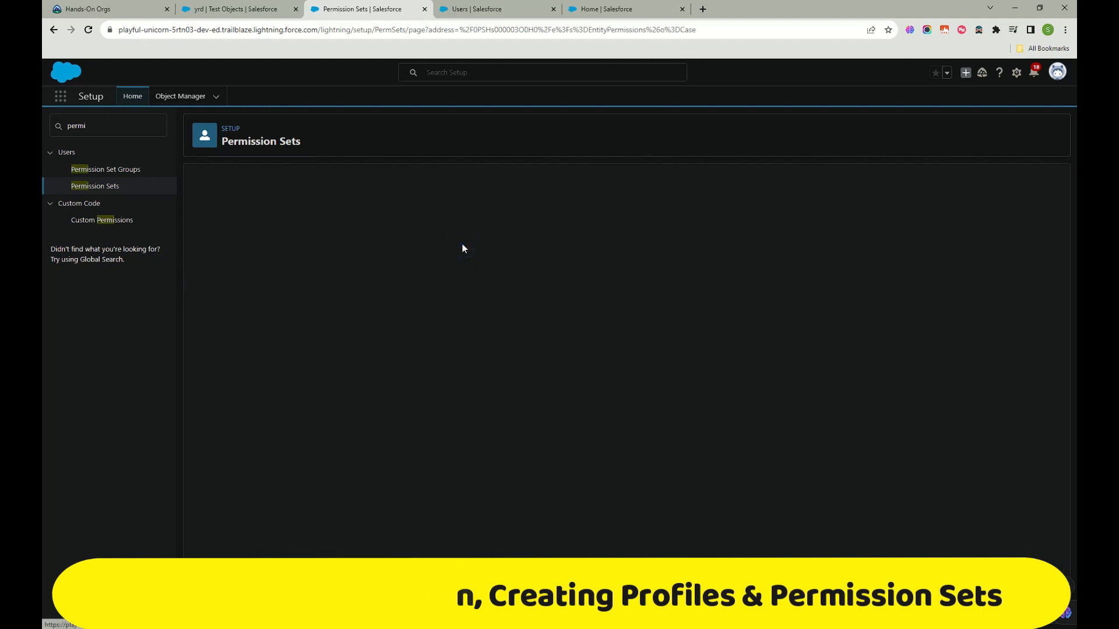
Step: Tick Available under Tab Settings for the Cases tab
left_click(202, 289)
scroll(451, 362, "down", 3)
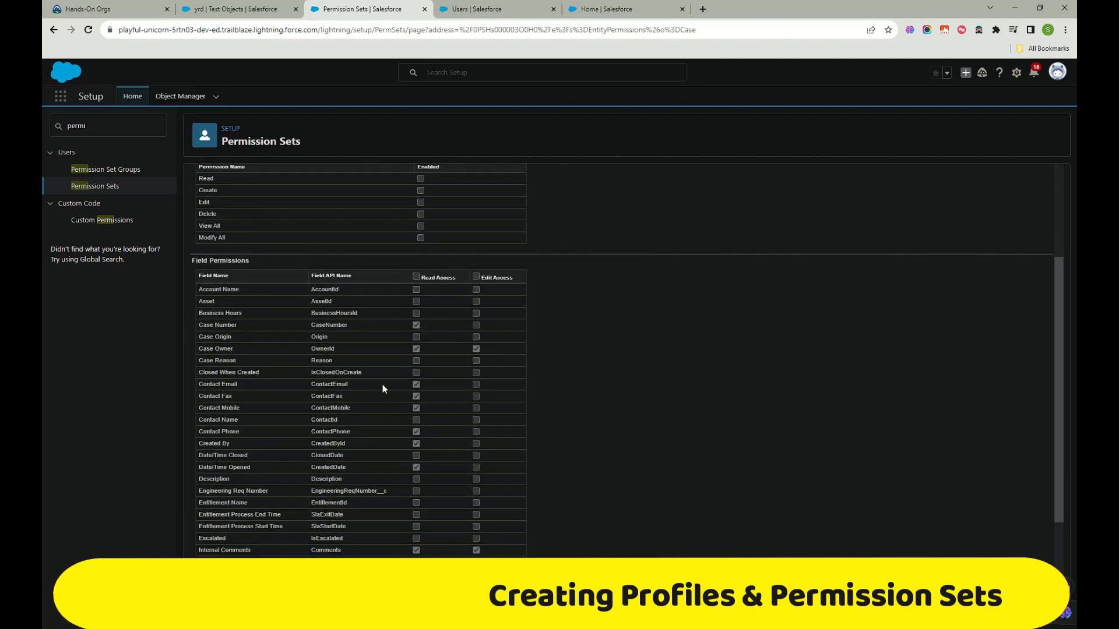
scroll(383, 384, "down", 3)
scroll(384, 382, "up", 6)
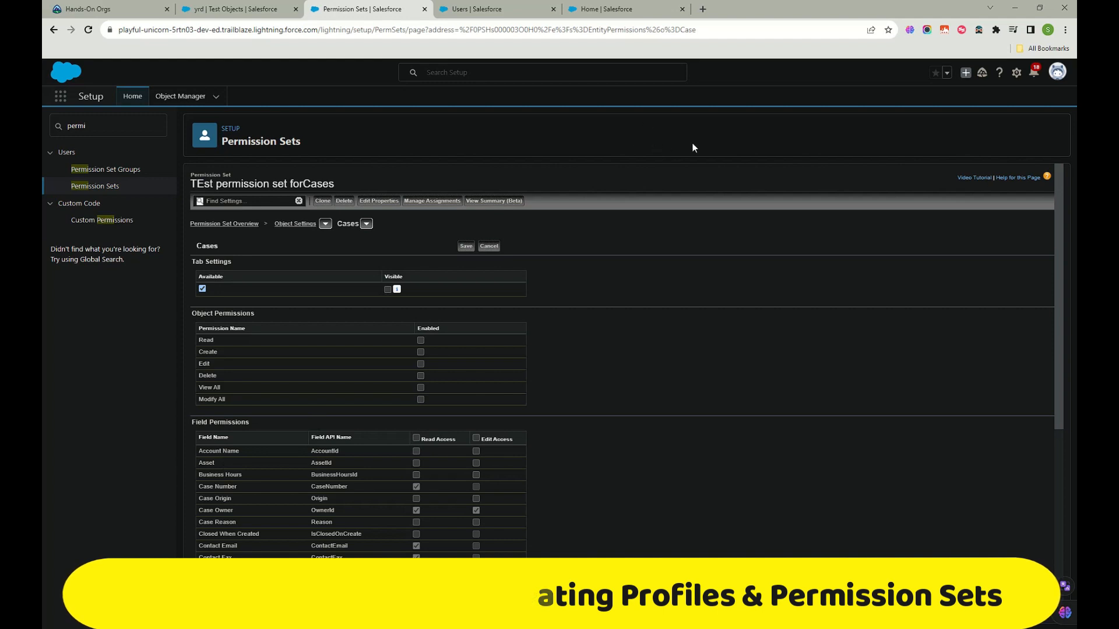
Step: Write an 'OWD → P.S' pen note on screen, then clear it
mouse_move(621, 269)
left_mouse_down()
mouse_move(641, 307)
mouse_move(624, 261)
mouse_move(670, 289)
mouse_move(697, 267)
mouse_move(720, 308)
left_mouse_up()
mouse_move(719, 262)
left_mouse_down()
mouse_move(735, 267)
mouse_move(722, 307)
mouse_move(794, 279)
mouse_move(815, 289)
mouse_move(792, 304)
mouse_move(582, 245)
mouse_move(723, 344)
mouse_move(746, 248)
left_mouse_up()
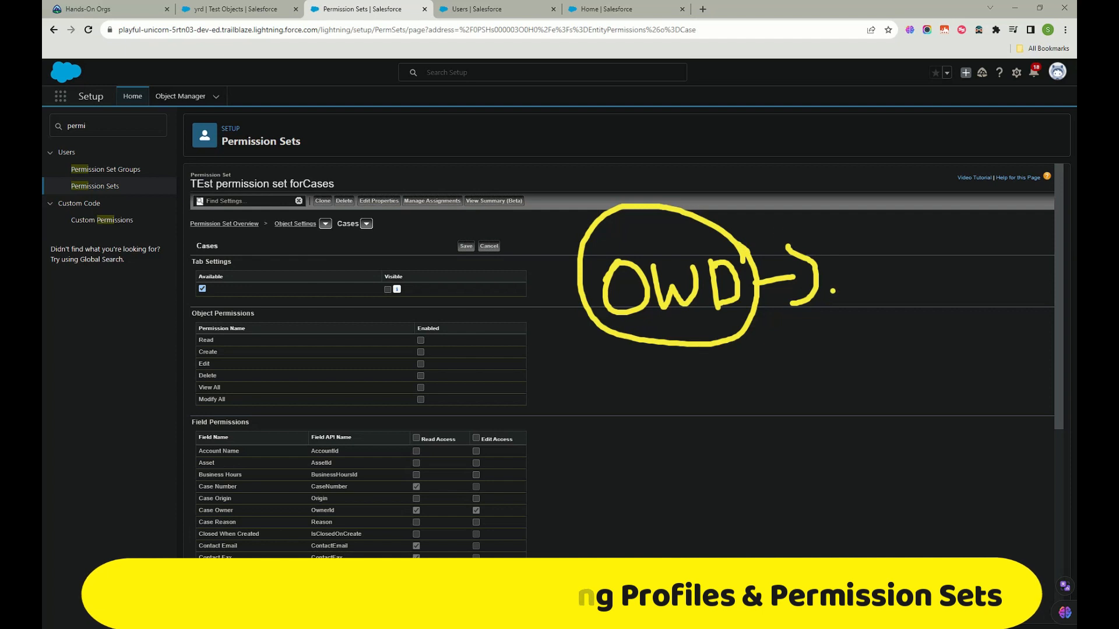
left_click_drag(857, 245, 860, 303)
mouse_move(855, 226)
left_mouse_down()
mouse_move(889, 250)
mouse_move(864, 270)
left_mouse_up()
mouse_move(940, 231)
left_mouse_down()
mouse_move(915, 246)
mouse_move(915, 296)
left_mouse_up()
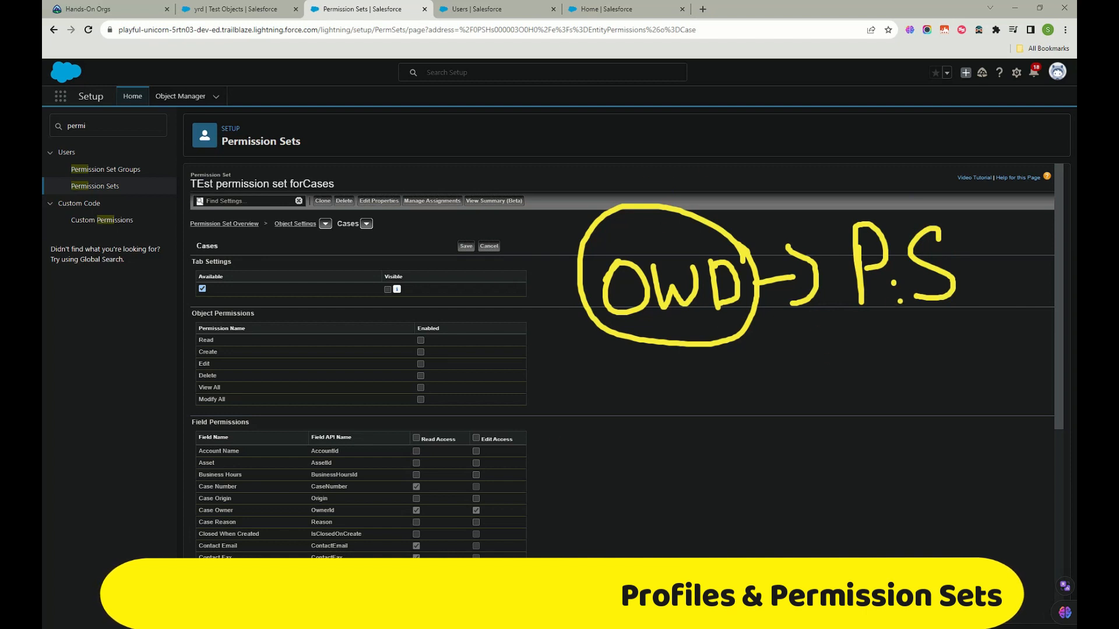
key("Escape")
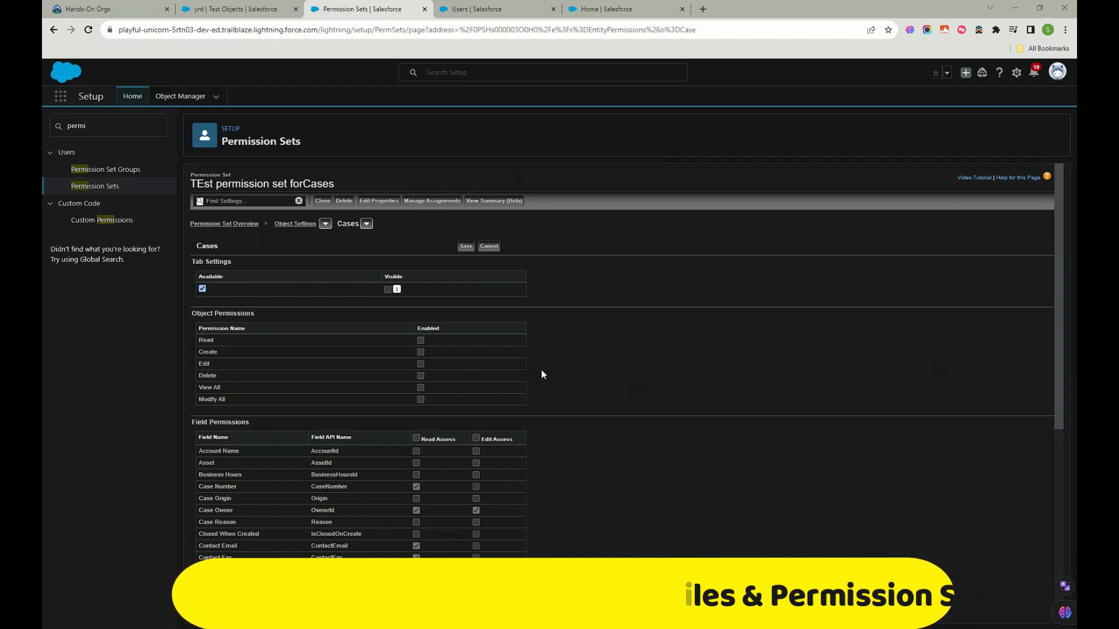
Step: Grant Read, Create, Edit and View All object permissions on Cases
left_click(421, 340)
left_click(421, 351)
left_click(420, 364)
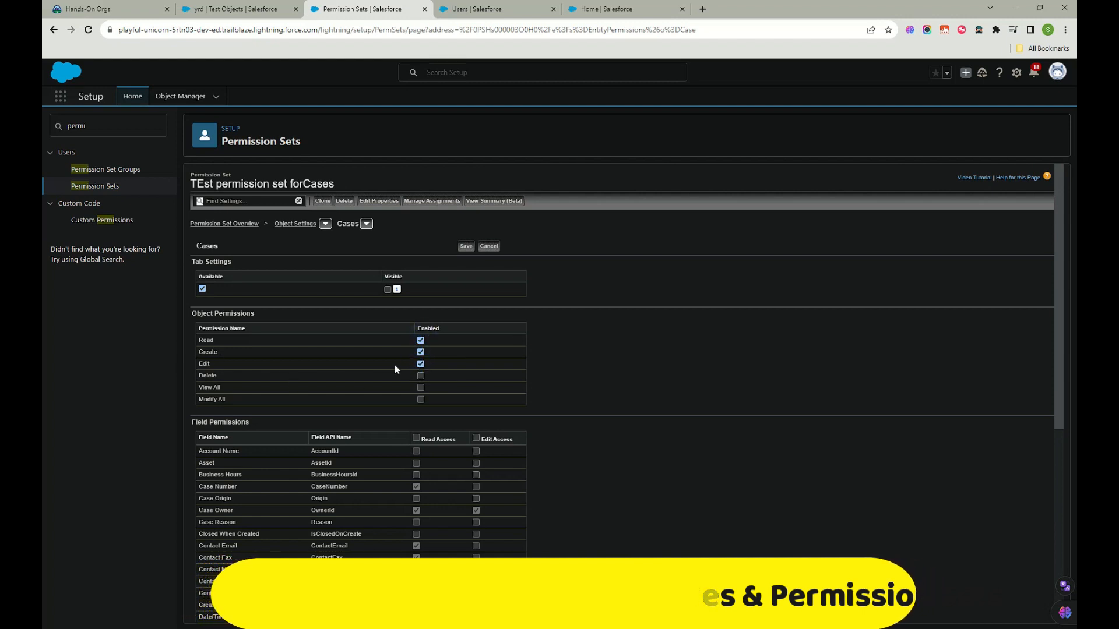
scroll(394, 365, "down", 2)
left_click(421, 280)
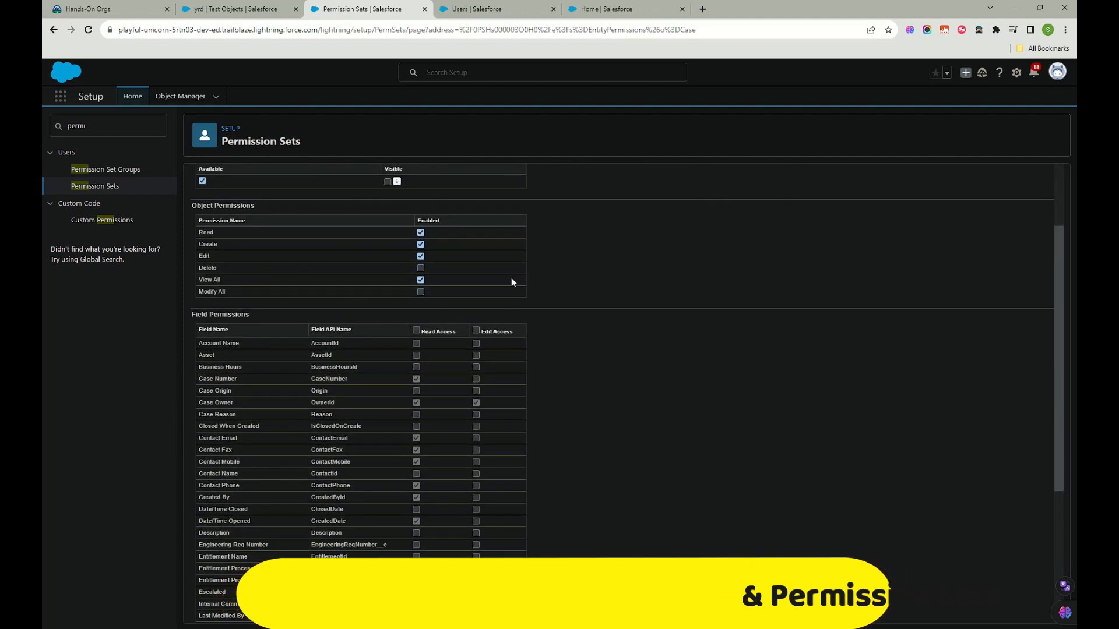
Step: Give edit access to all Case fields and save the Cases settings
scroll(390, 327, "down", 4)
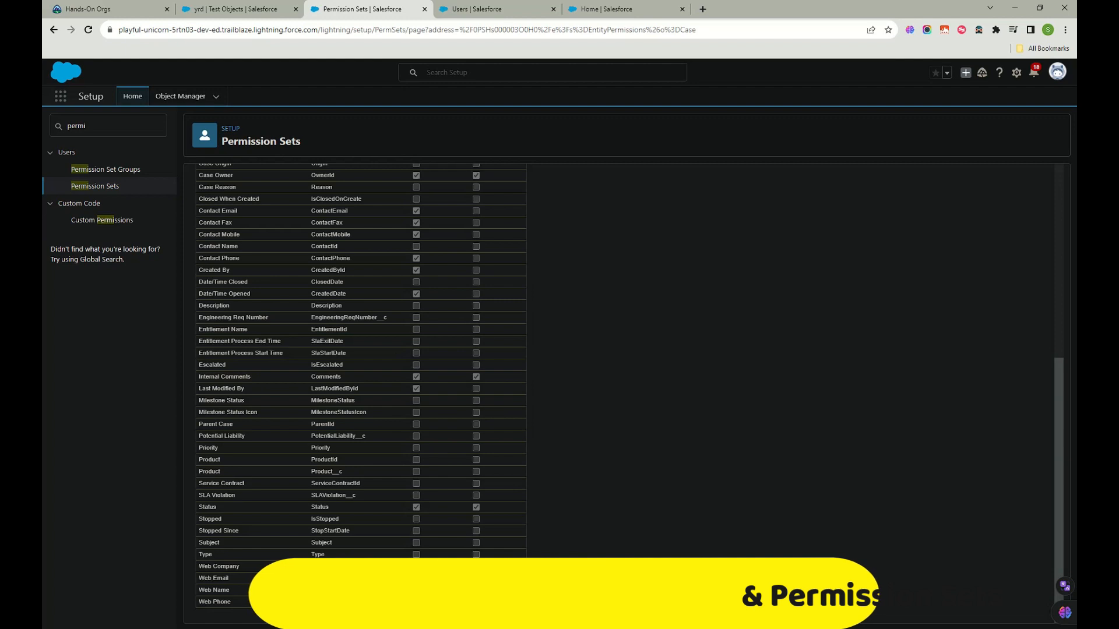
scroll(428, 541, "up", 6)
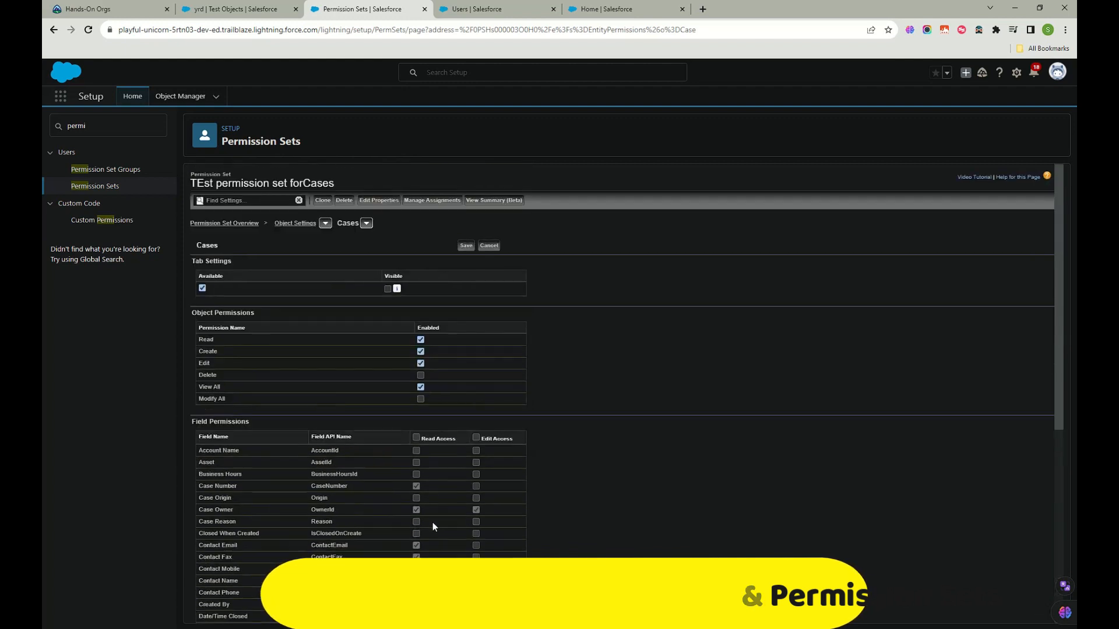
left_click(476, 438)
scroll(477, 439, "down", 5)
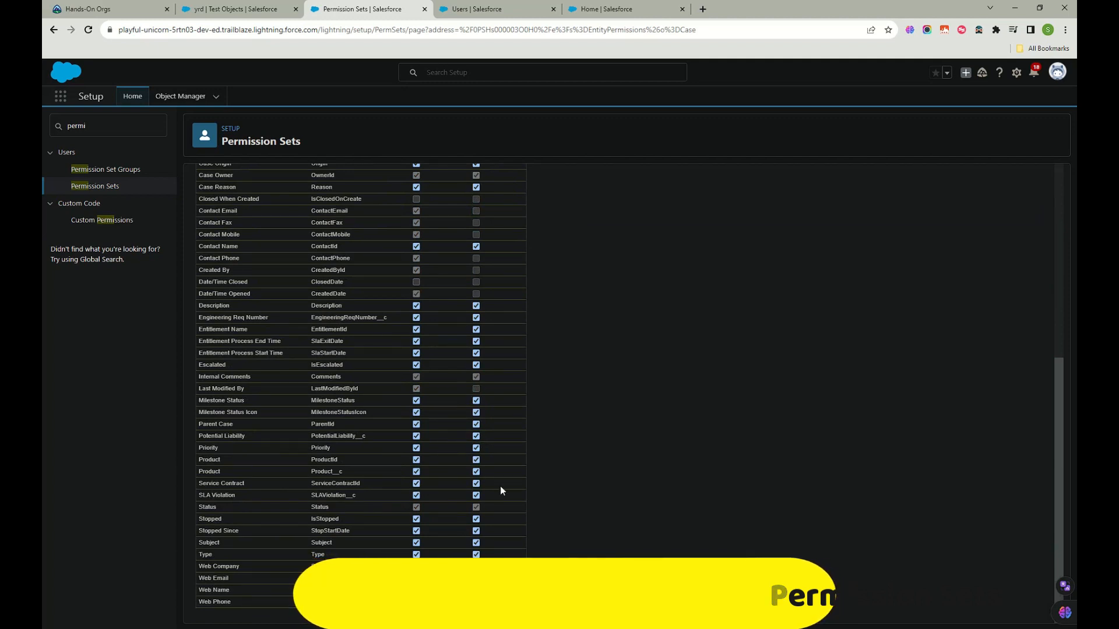
scroll(442, 430, "up", 6)
scroll(484, 407, "down", 6)
scroll(471, 549, "up", 1)
scroll(471, 545, "up", 5)
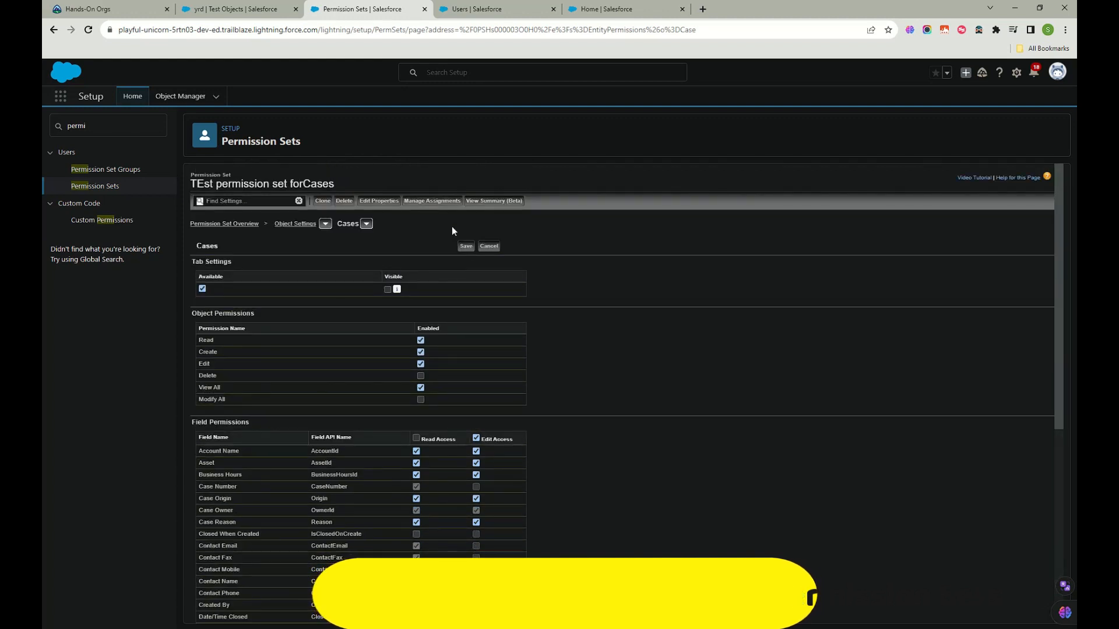
left_click(471, 247)
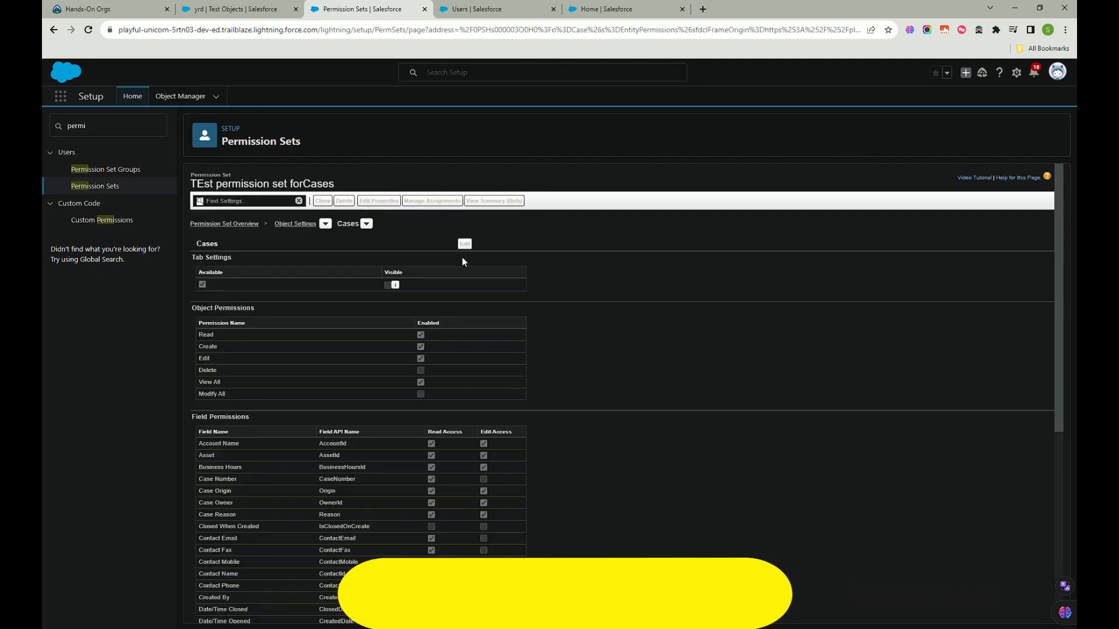
scroll(373, 332, "down", 5)
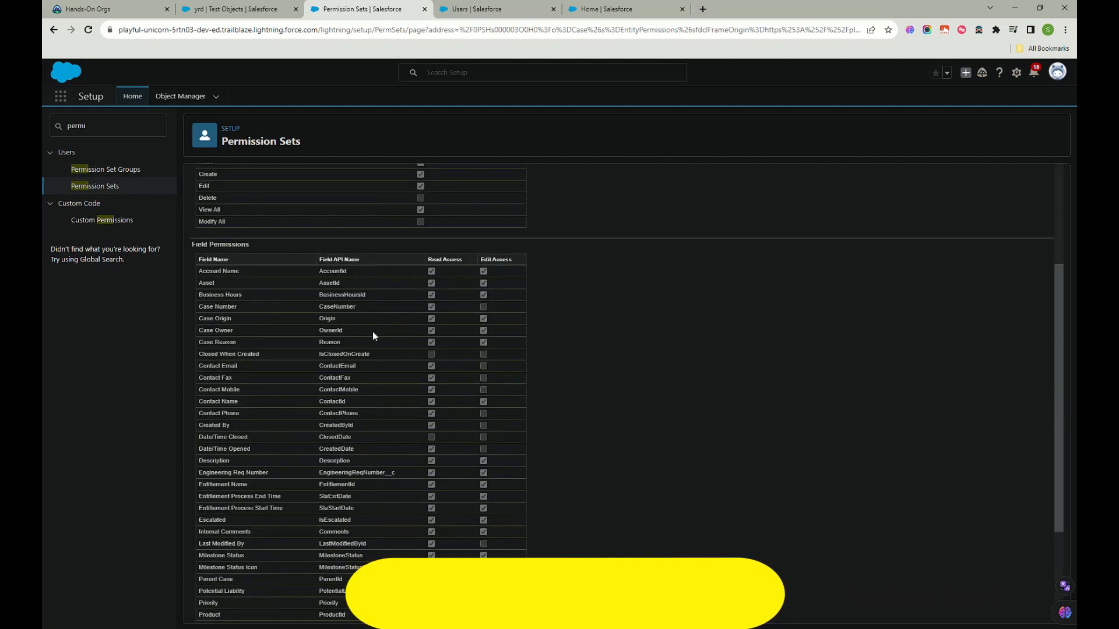
scroll(373, 331, "up", 5)
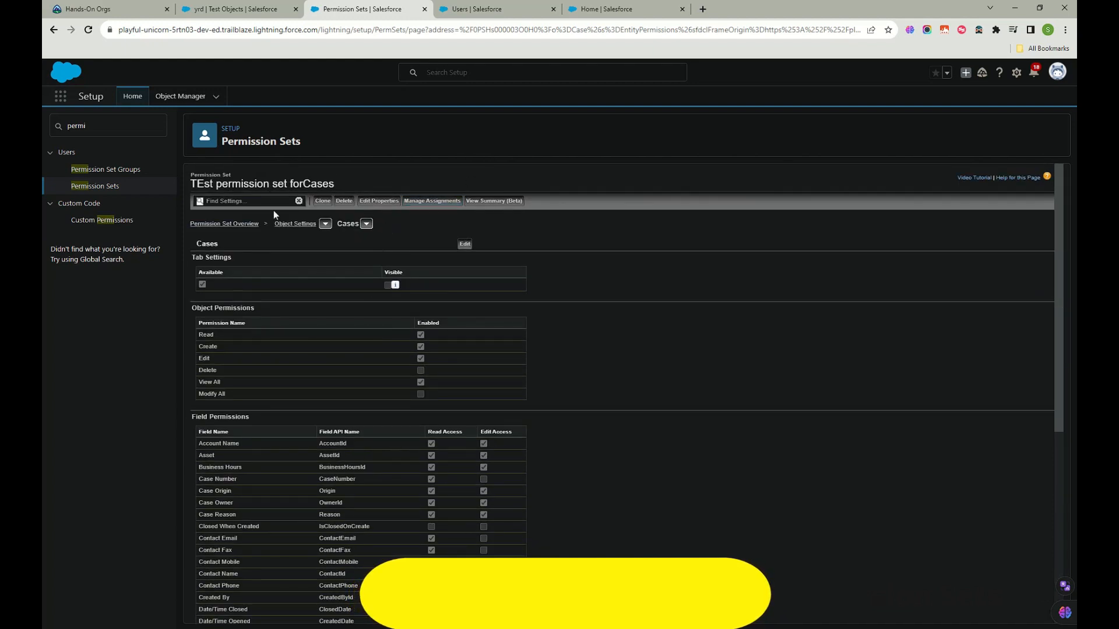
left_click_drag(192, 184, 351, 223)
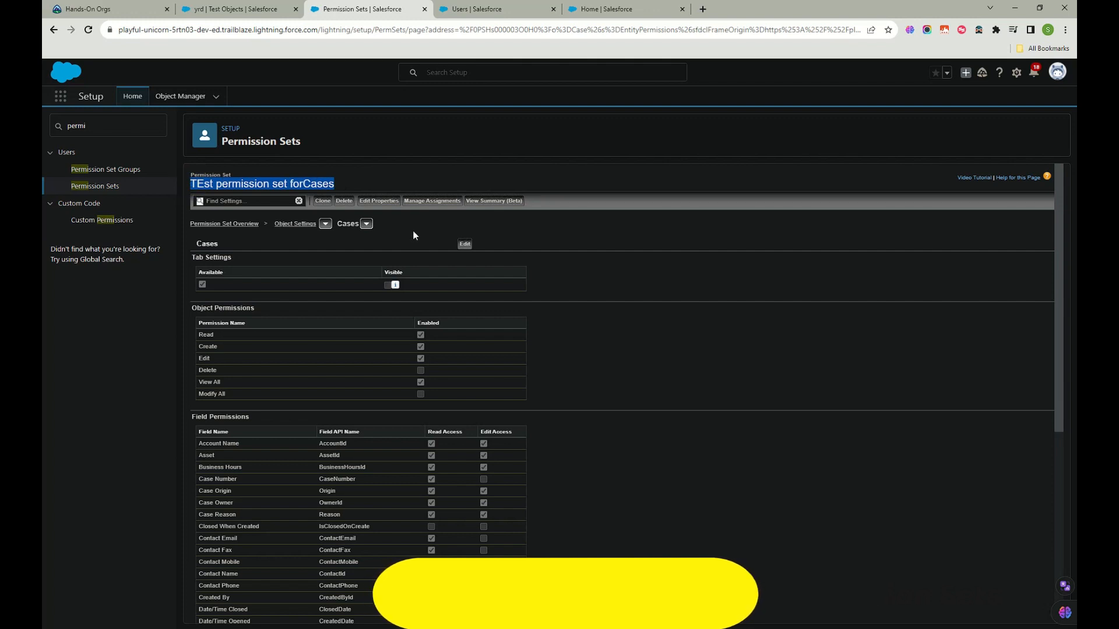
Step: Add an assignment selecting the Chatter Expert, System Administrator and CEO users
left_click(430, 202)
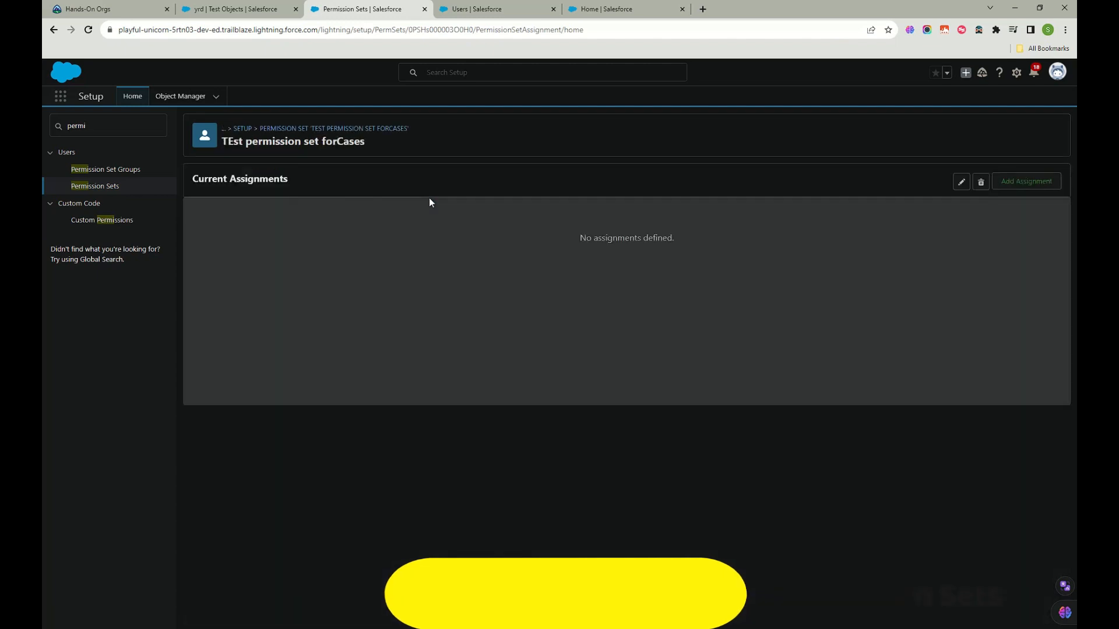
left_click(1013, 180)
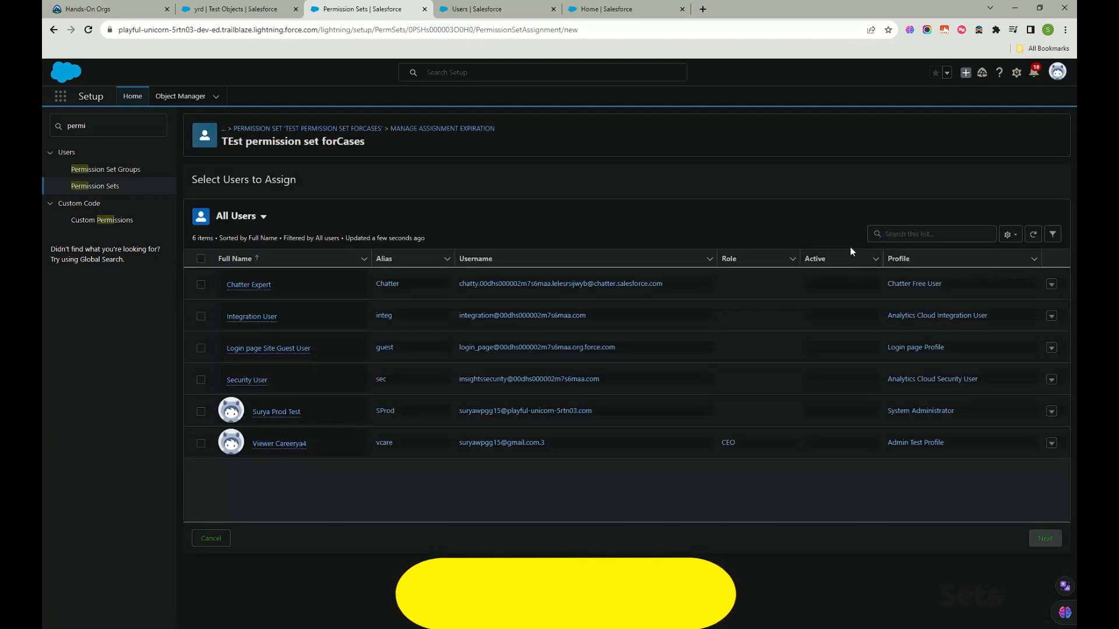
left_click(200, 285)
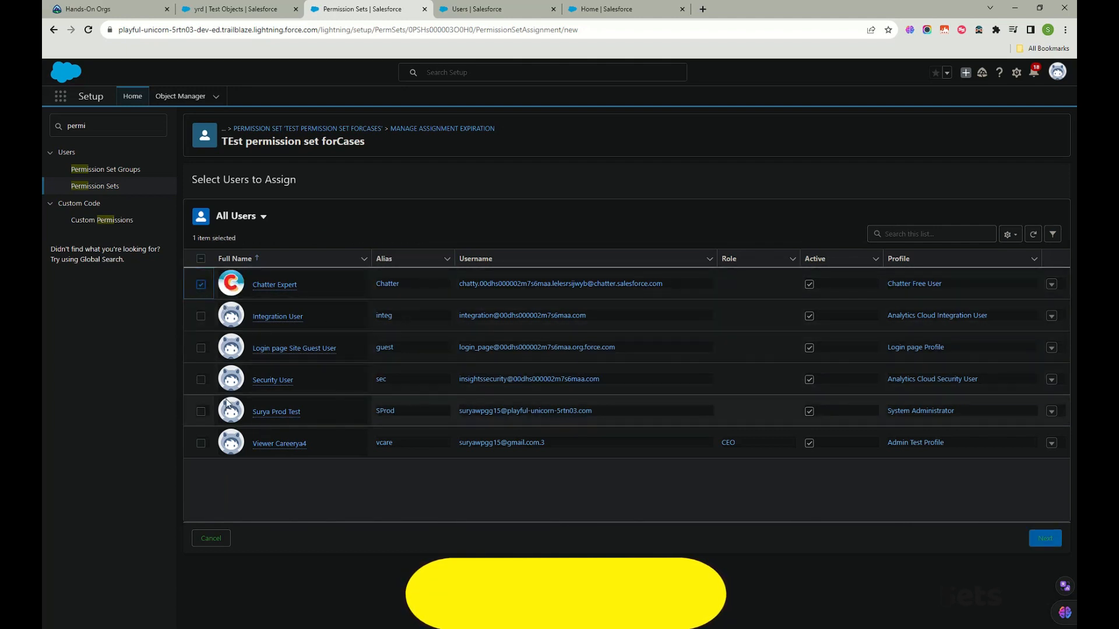
left_click(201, 412)
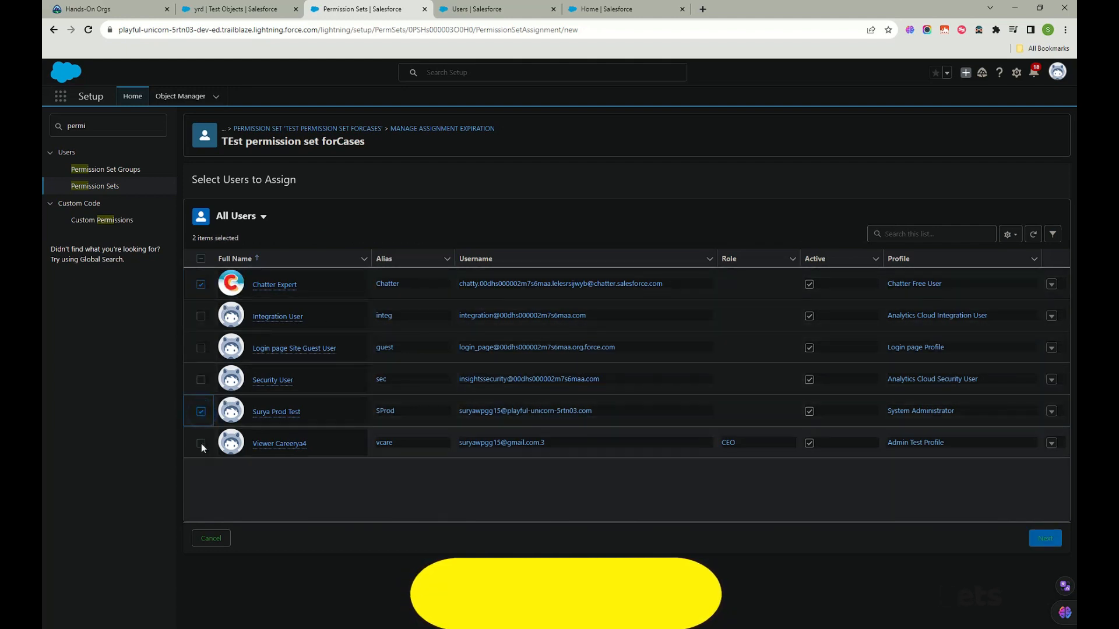
left_click(201, 443)
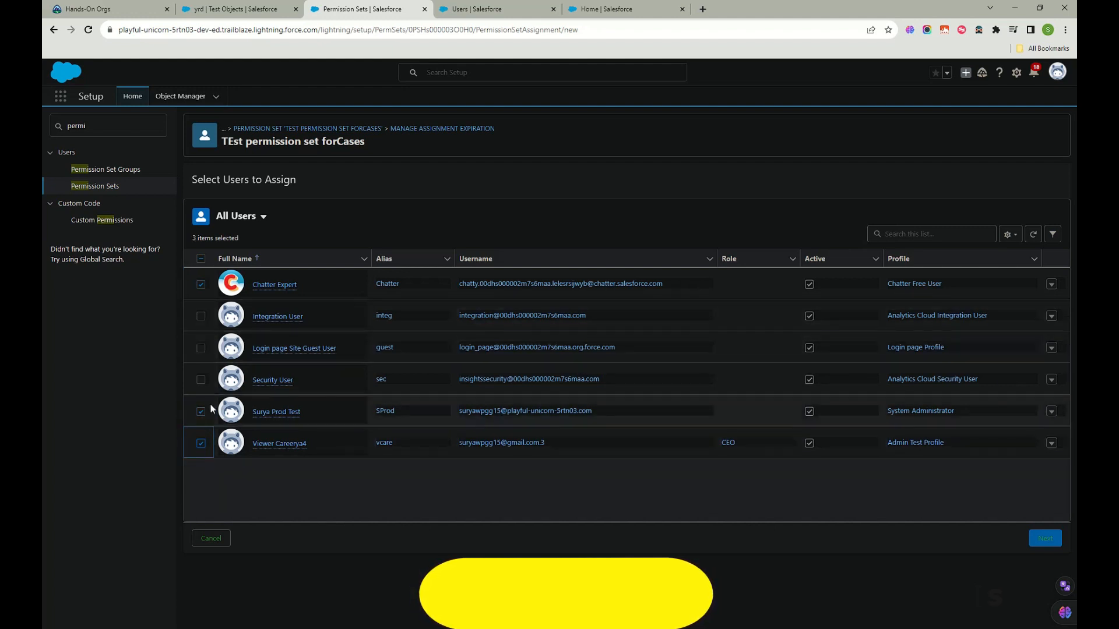
left_click(1045, 540)
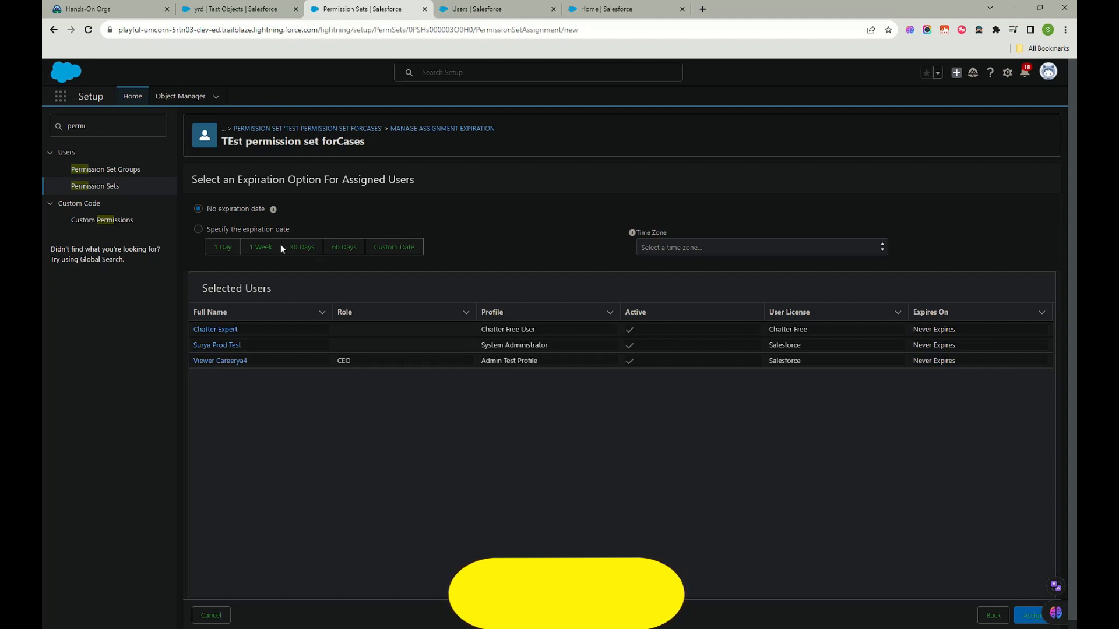
Step: Set the assignments to expire after 1 Day and assign them
left_click(198, 230)
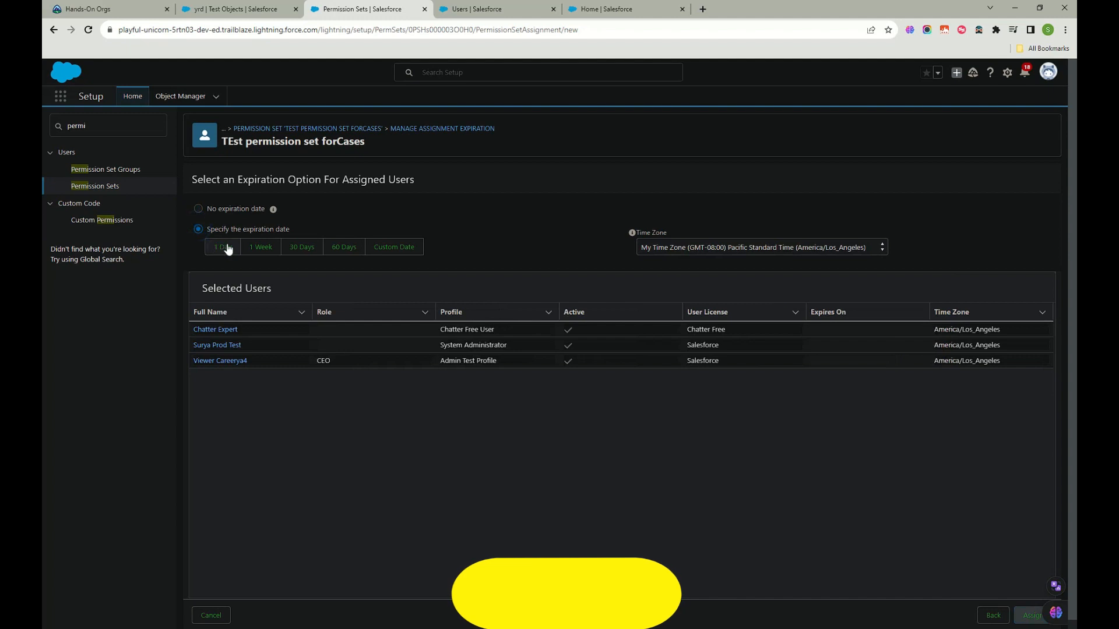
left_click(225, 248)
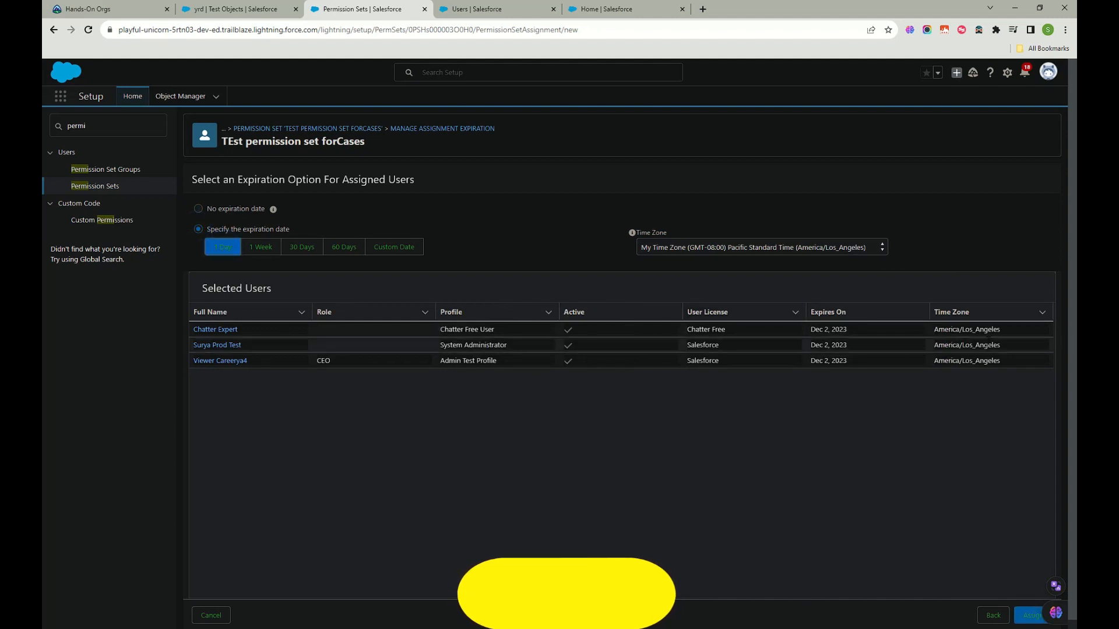
left_click(1029, 615)
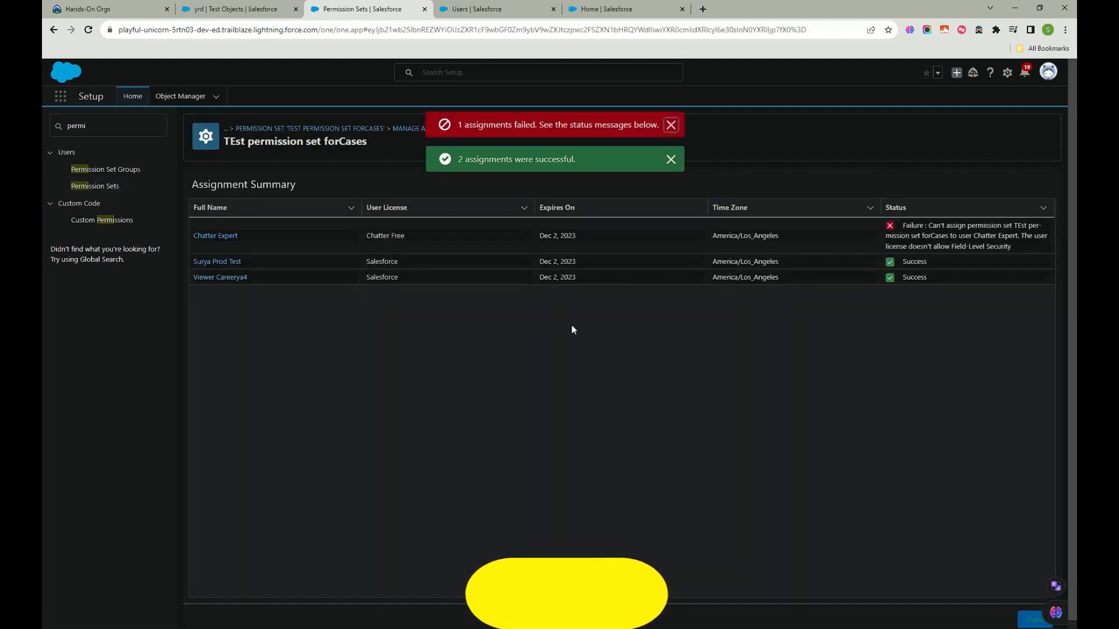
Step: Review the one user's assignment failure message and close the summary with Done
left_click_drag(455, 124, 557, 125)
left_click_drag(927, 226, 1044, 246)
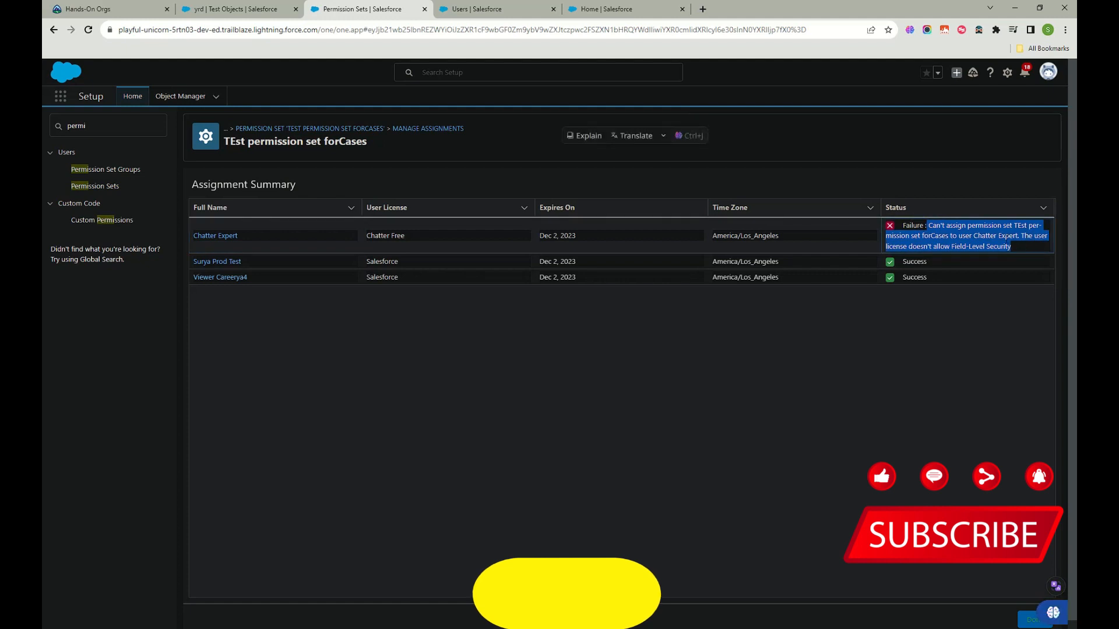
left_click(1013, 240)
left_click_drag(973, 236, 1023, 236)
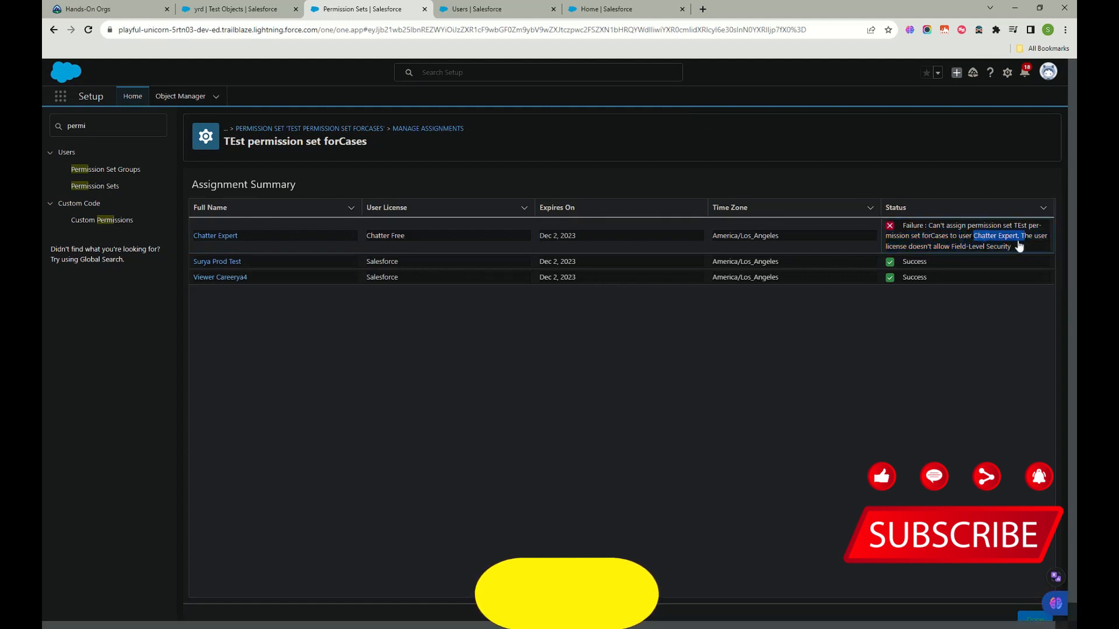
left_click(770, 357)
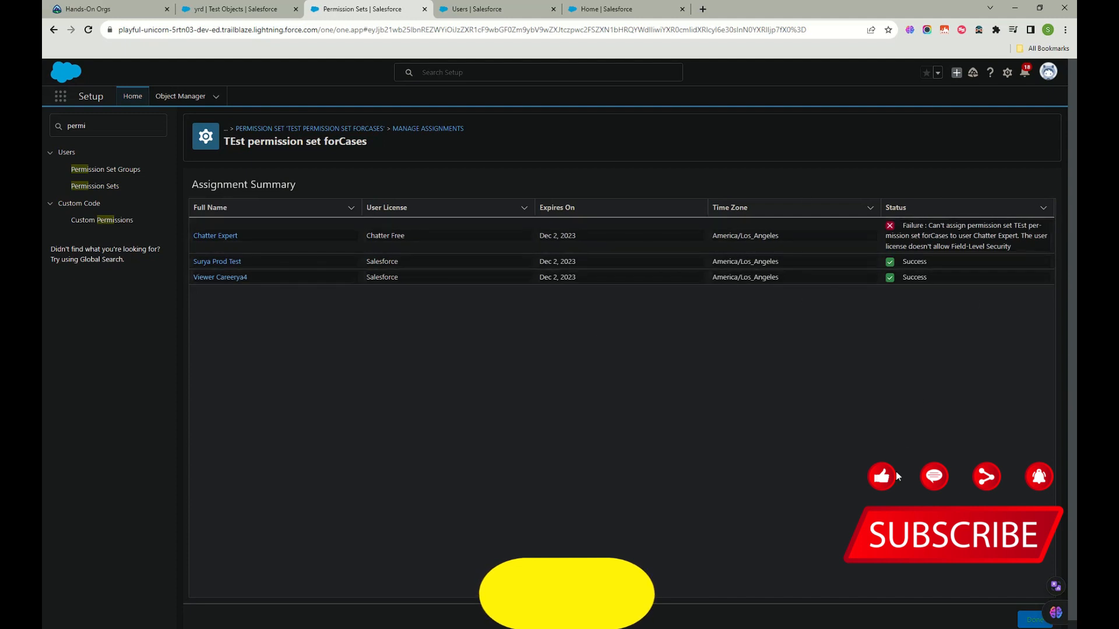
left_click(1034, 620)
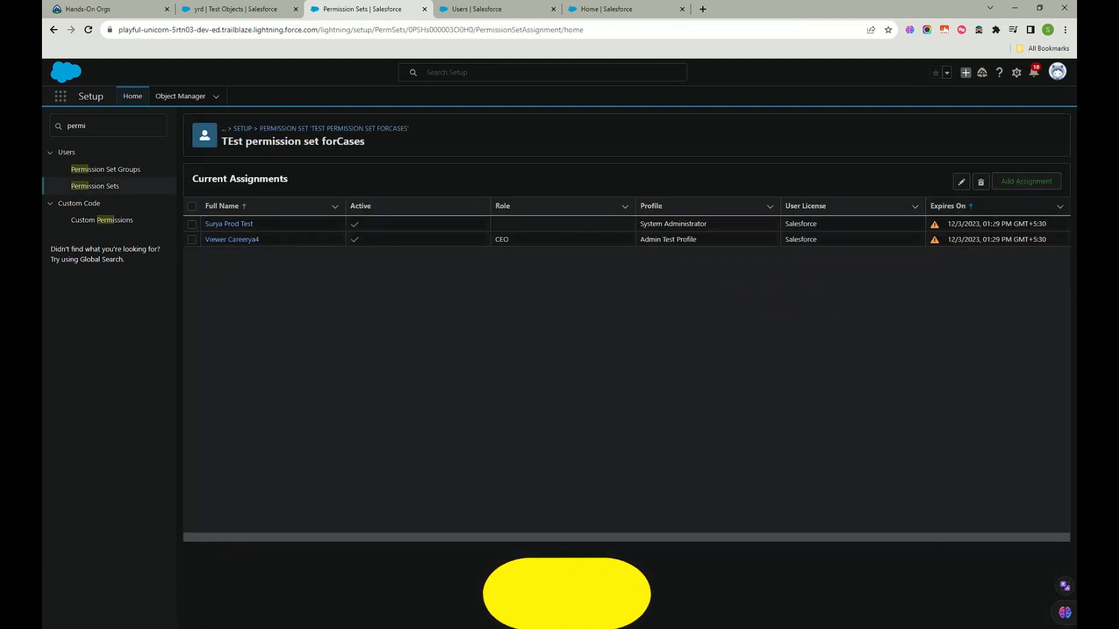
Step: Check the 12/3/2023 expiry in Current Assignments, then switch to the CEO user's record
left_click_drag(972, 224, 1041, 225)
left_click(1003, 274)
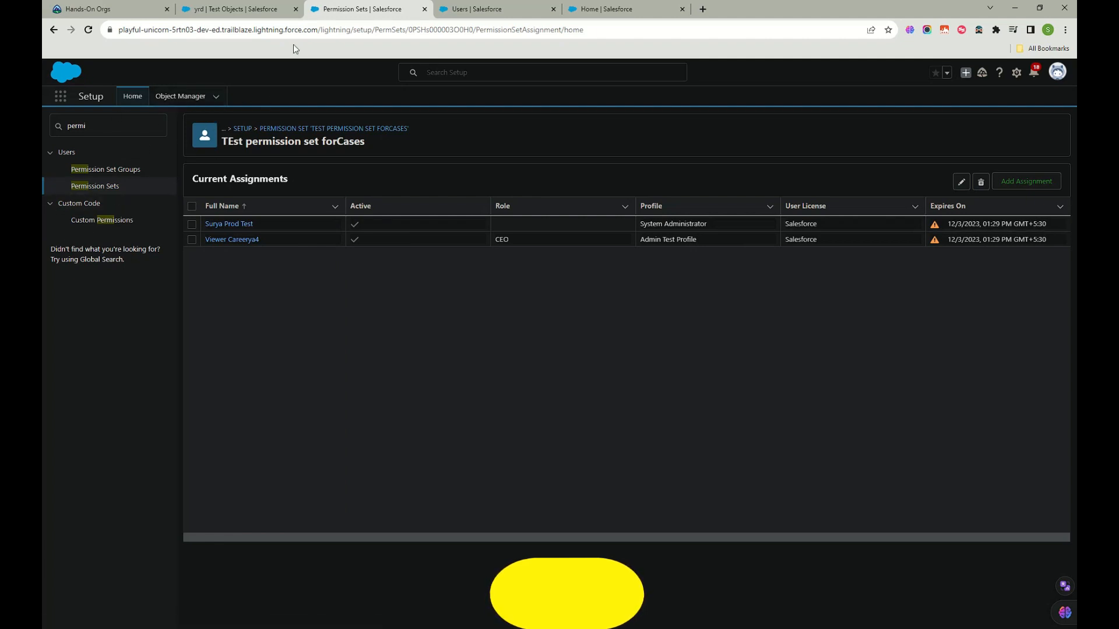
left_click(493, 8)
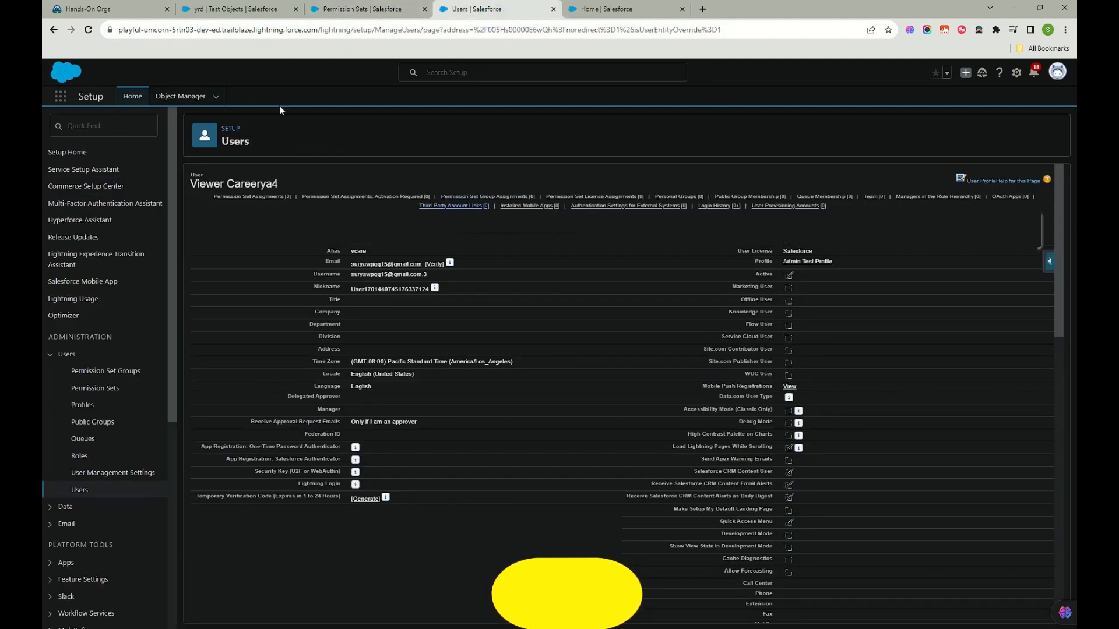
Step: Reload the CEO user's page and edit its Permission Set Assignments, where TEst permission set forCases is enabled
left_click(88, 29)
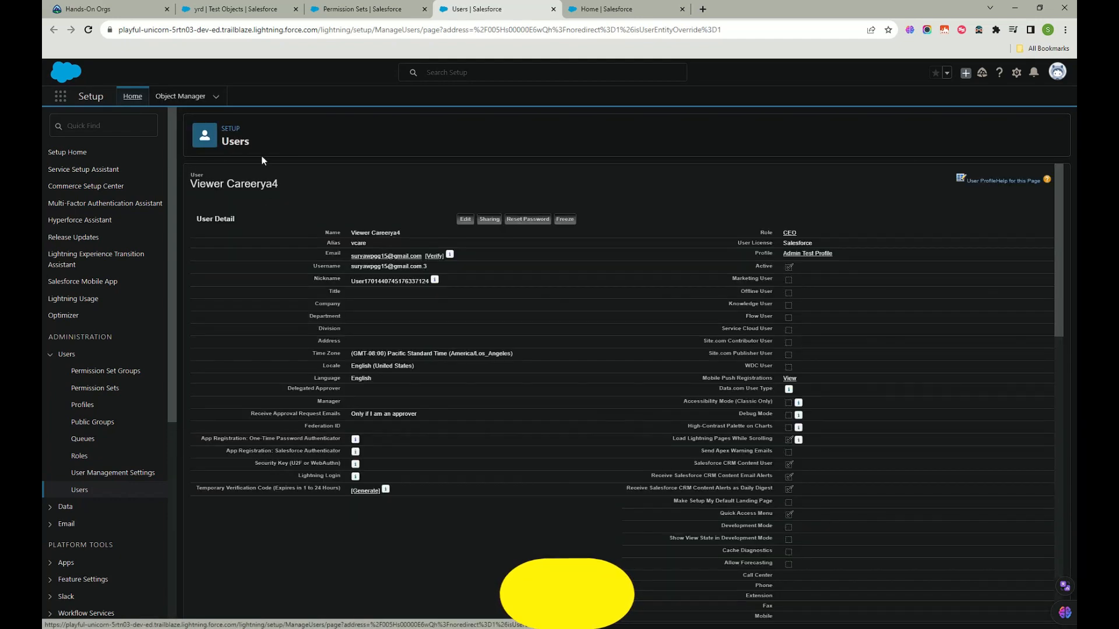
left_click(278, 198)
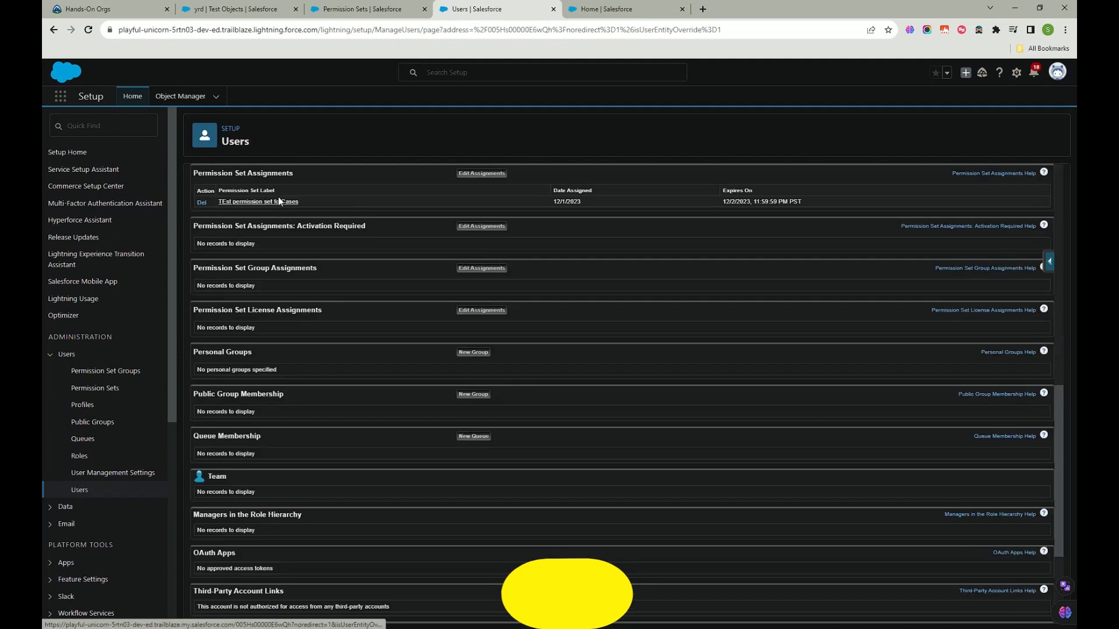
left_click_drag(309, 205, 216, 201)
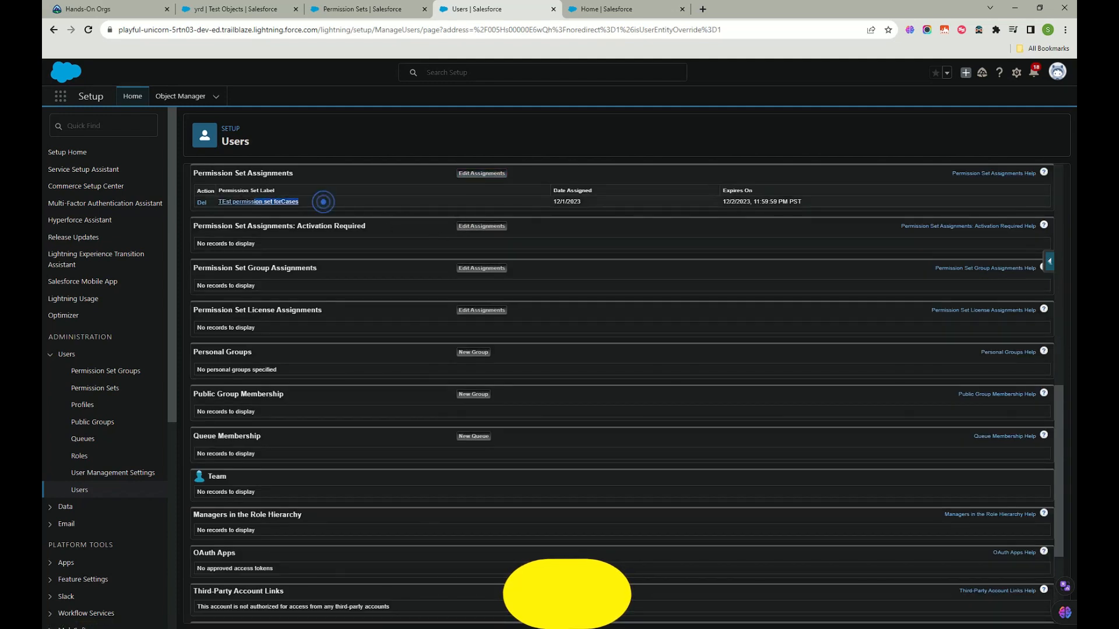
left_click(467, 177)
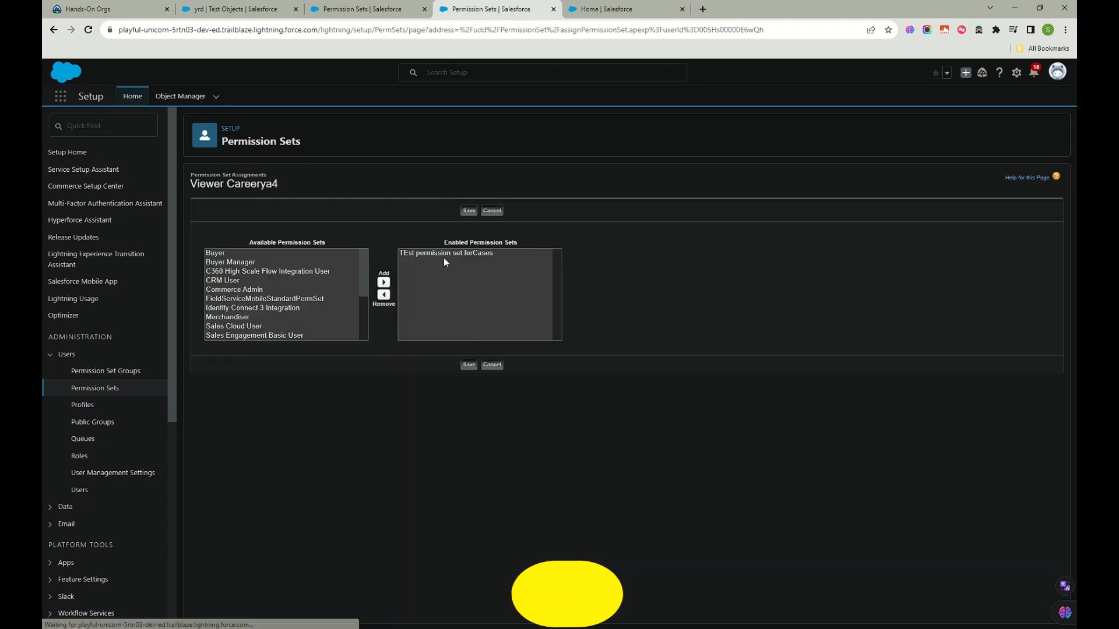
Step: Remove TEst permission set forCases from the user's enabled permission sets
scroll(242, 319, "down", 3)
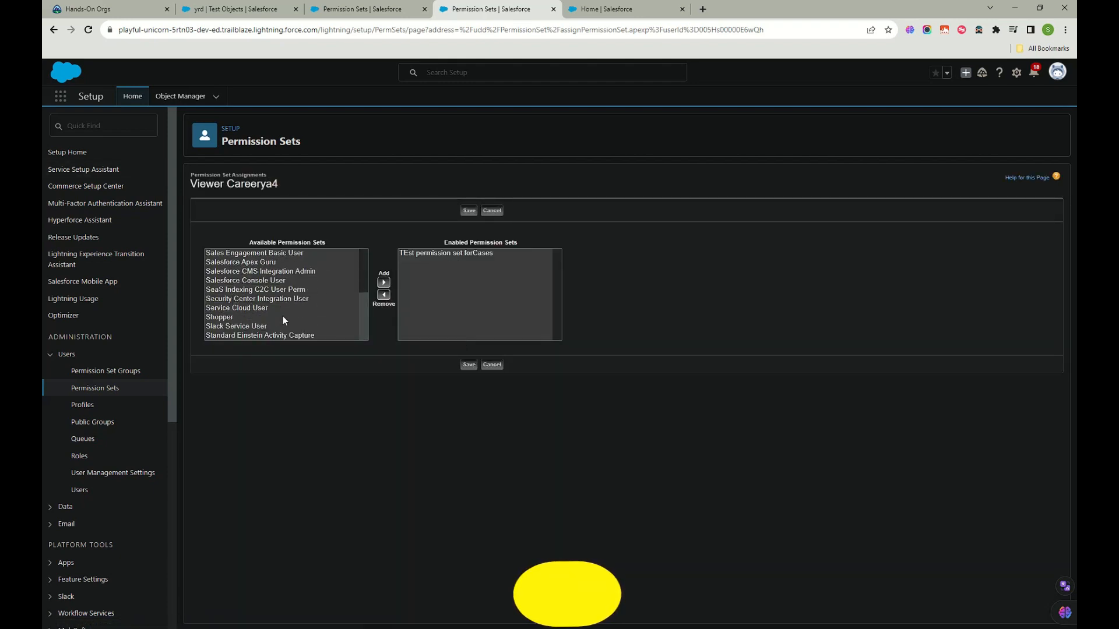
scroll(296, 315, "up", 3)
left_click(443, 252)
left_click(384, 295)
scroll(289, 325, "up", 3)
Step: Enable Security Center Integration User, Salesforce Console User, Shopper and Service Cloud User, then save
left_click(259, 290)
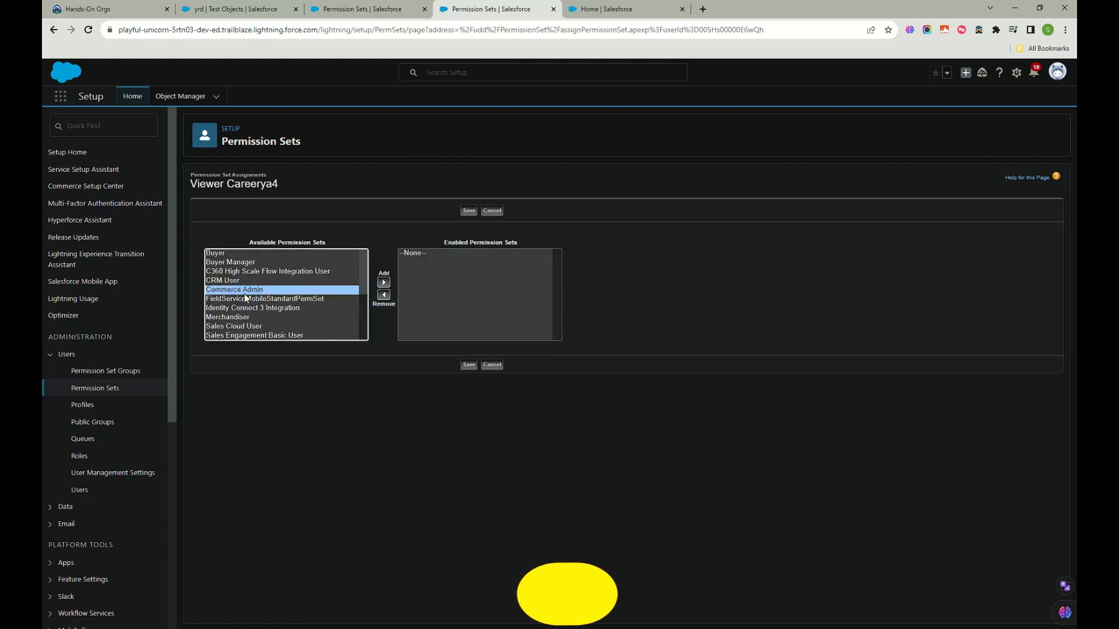
key("End")
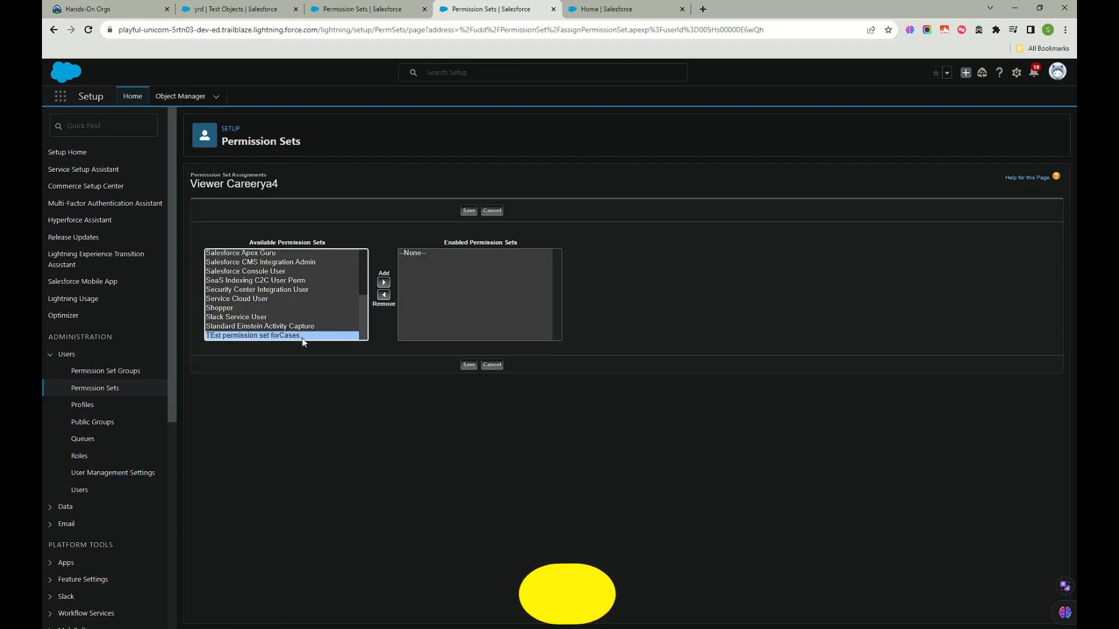
left_click(228, 309)
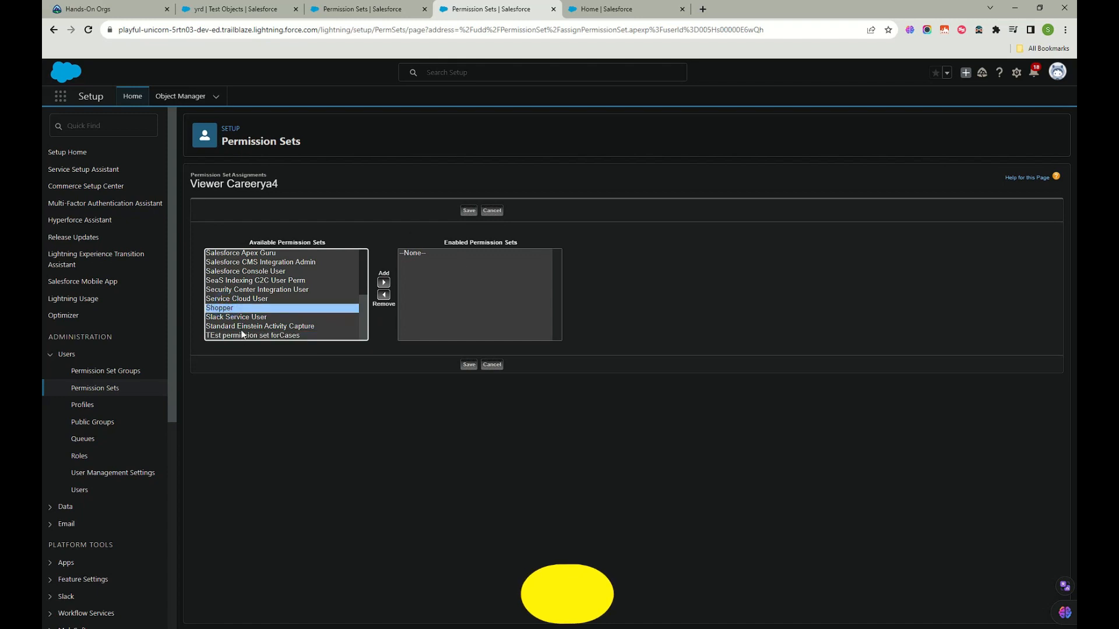
scroll(232, 280, "up", 5)
left_click(232, 262)
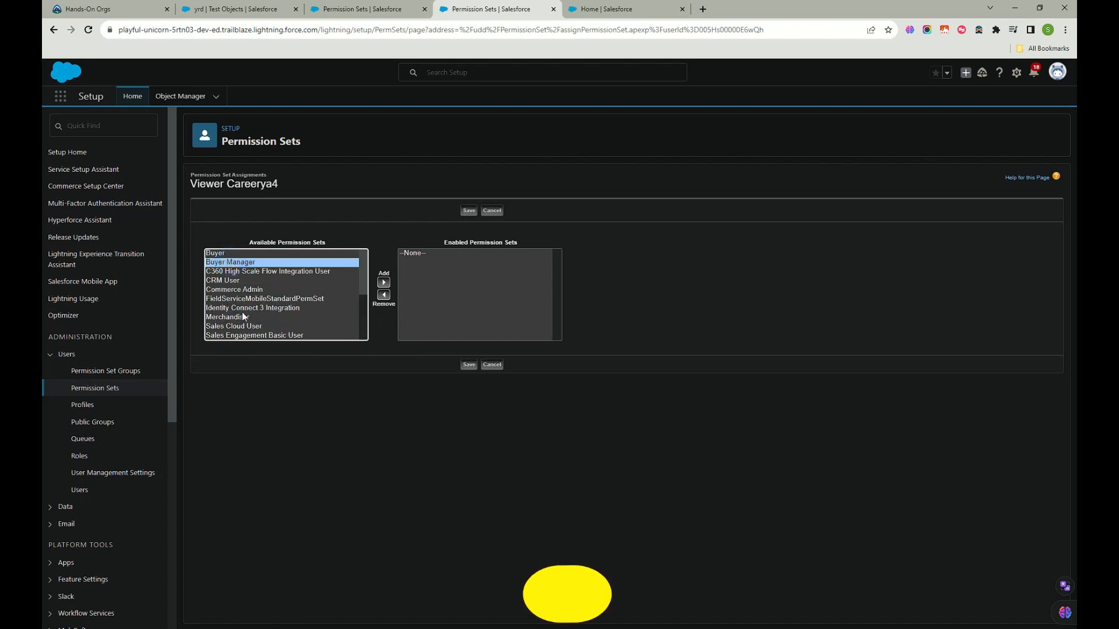
scroll(242, 312, "down", 3)
left_click(234, 289)
left_click(233, 307, "ctrl")
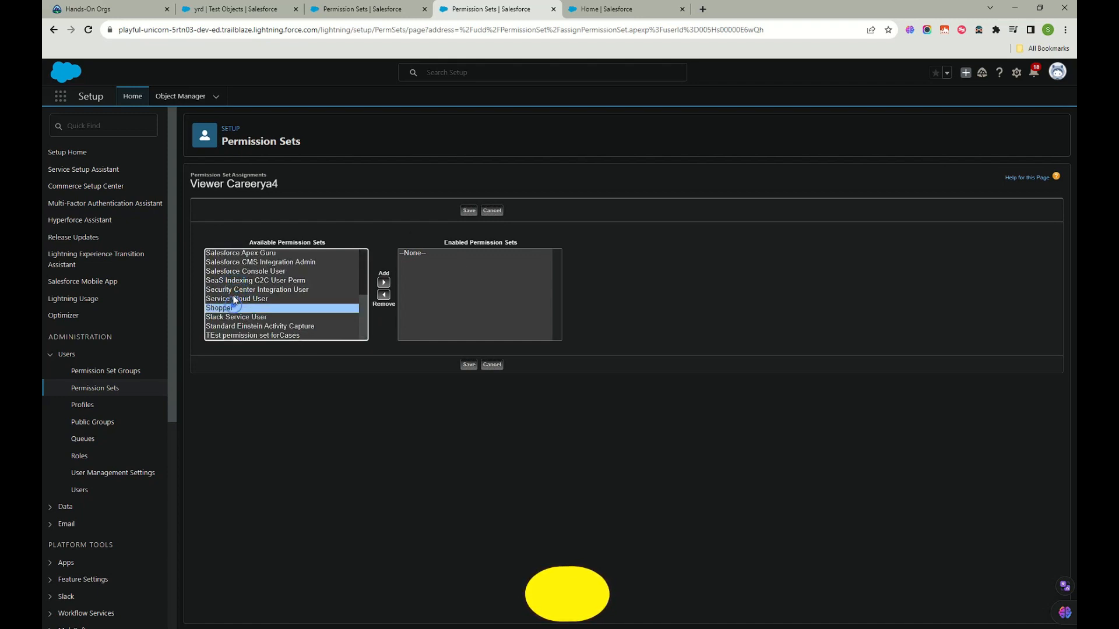
left_click(237, 272, "ctrl")
left_click(239, 298, "ctrl")
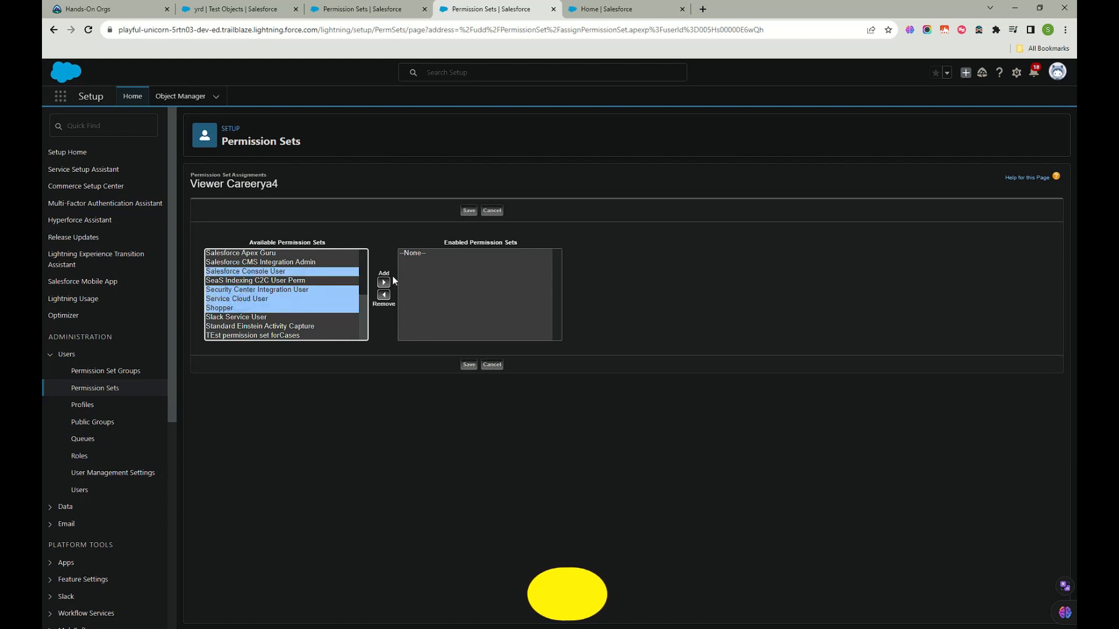
left_click(384, 282)
left_click(468, 365)
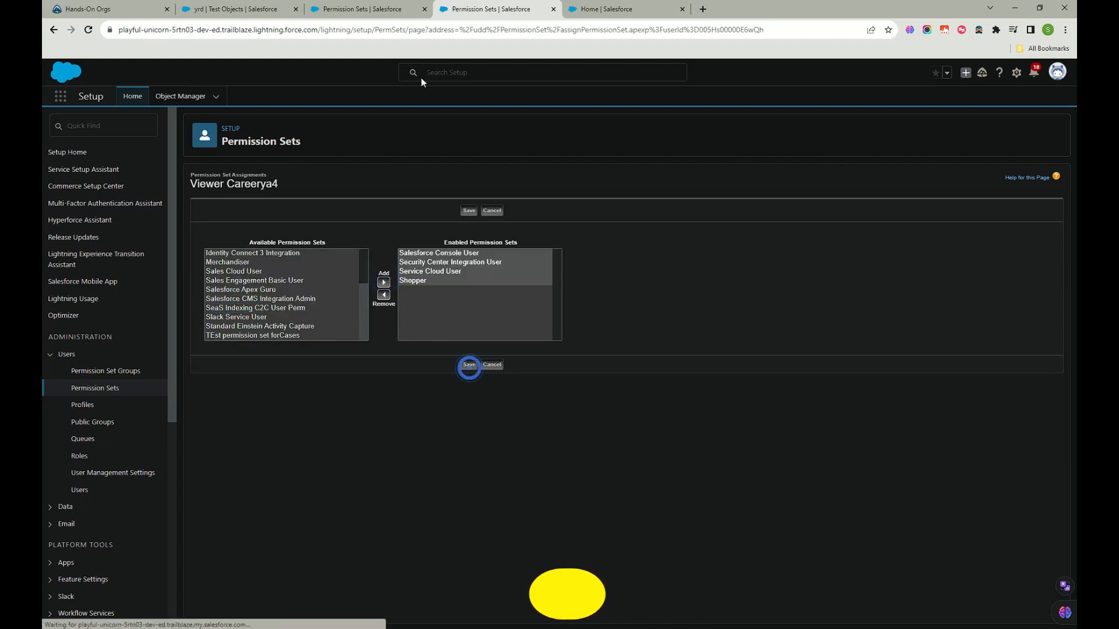
Step: Refresh the permission set's assignments page, then retry saving the user's assignments
left_click(362, 8)
left_click(88, 29)
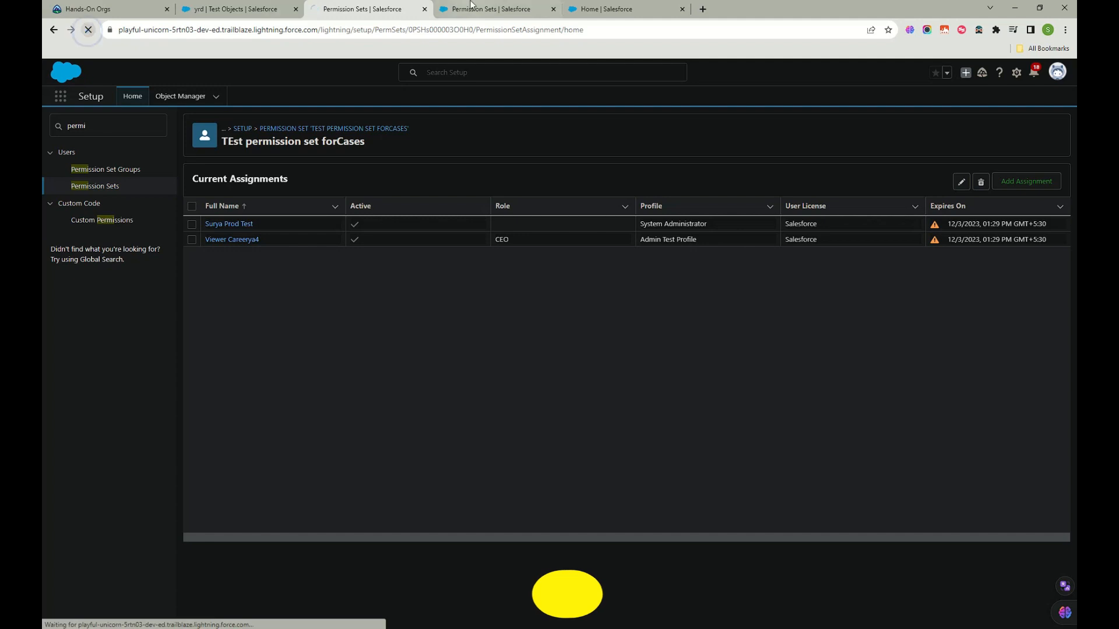
left_click(490, 9)
left_click(469, 404)
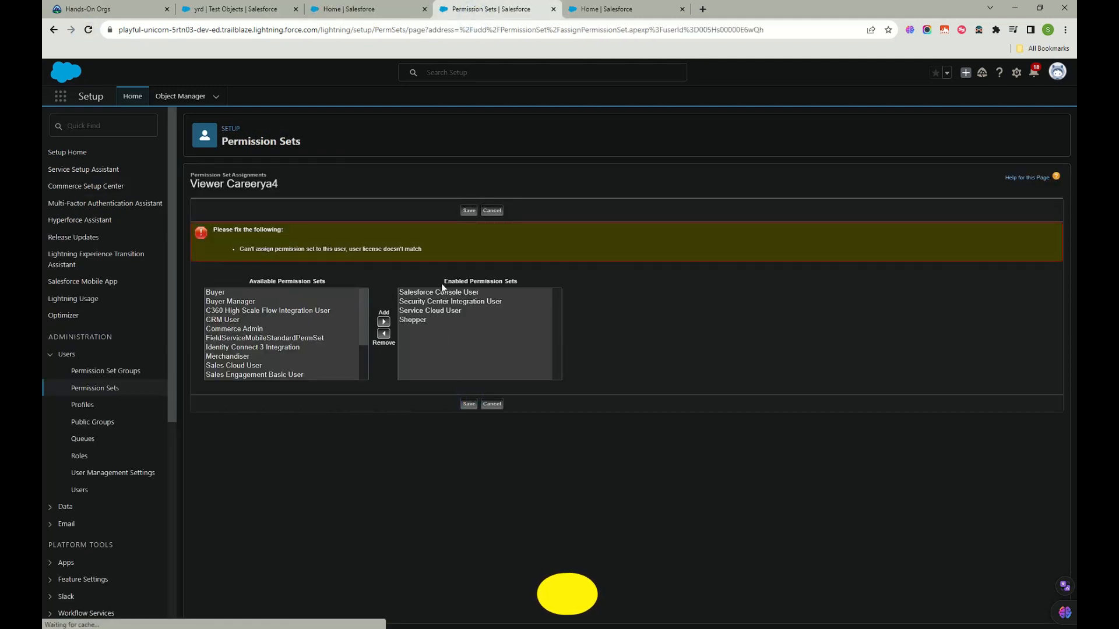
Step: Remove Security Center Integration User, Shopper and Service Cloud User, saving with only Salesforce Console User
left_click(431, 310)
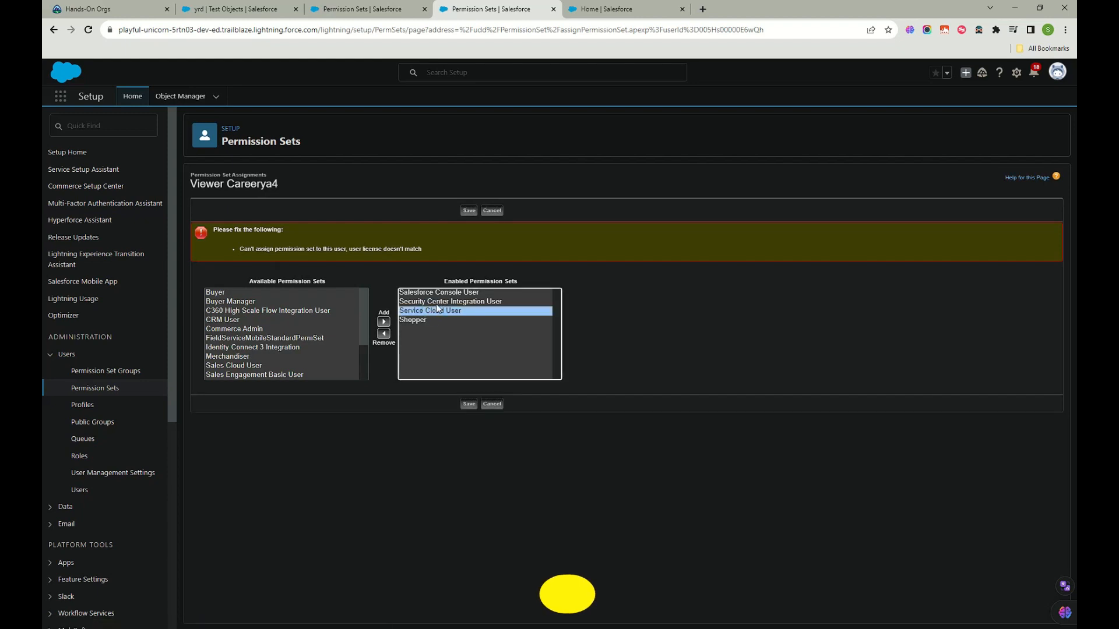
left_click(442, 294)
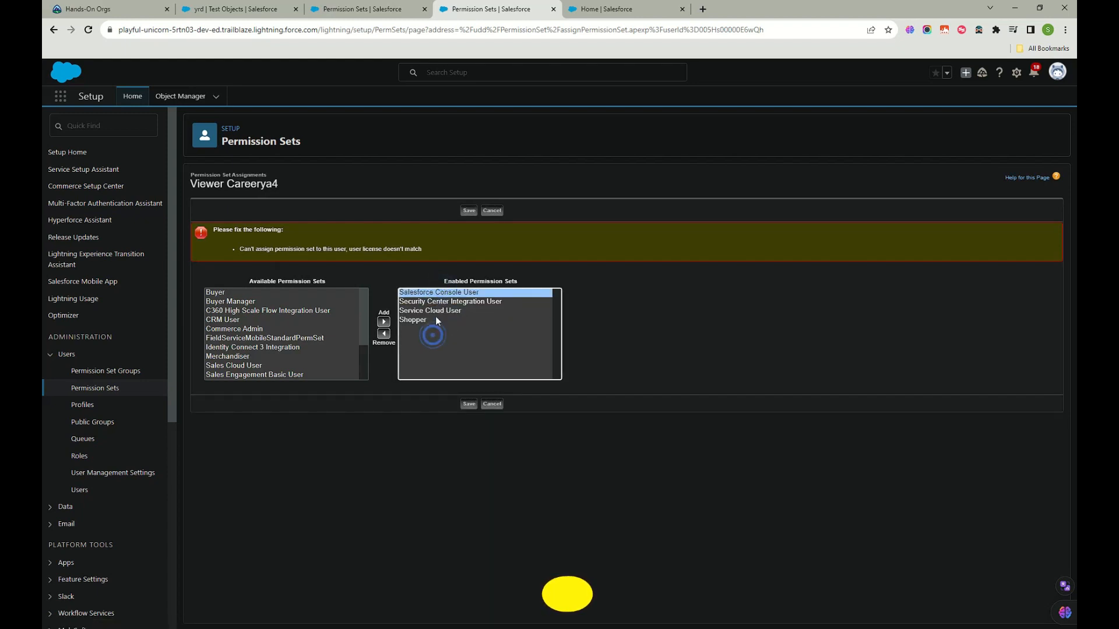
left_click(437, 310)
left_click(436, 302)
left_click(426, 320, "ctrl")
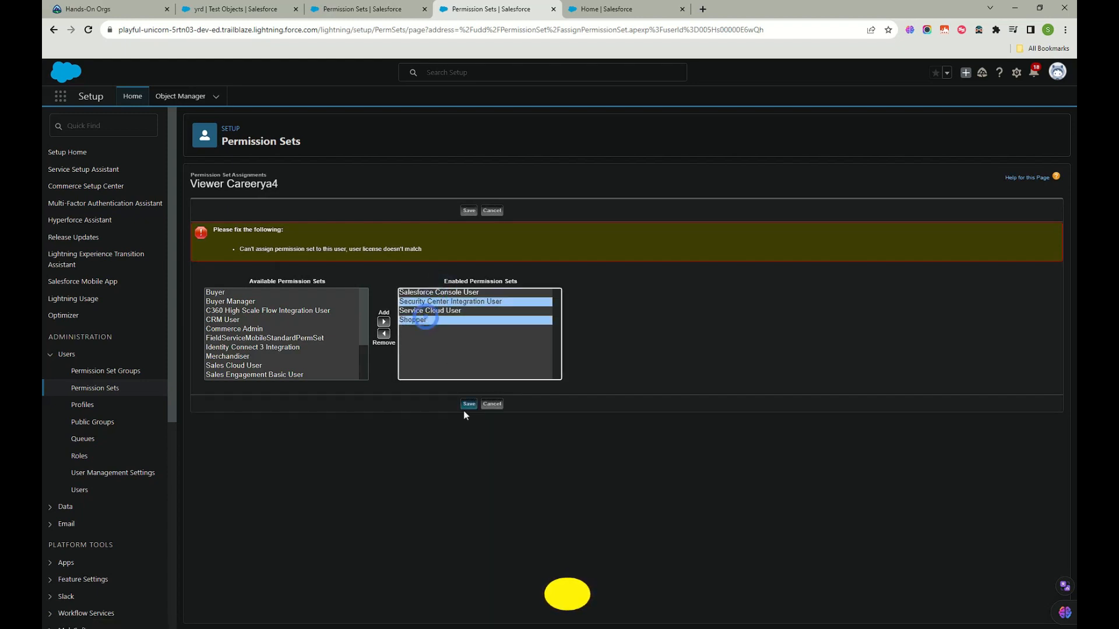
left_click(384, 334)
left_click(416, 303)
left_click(384, 333)
left_click(468, 404)
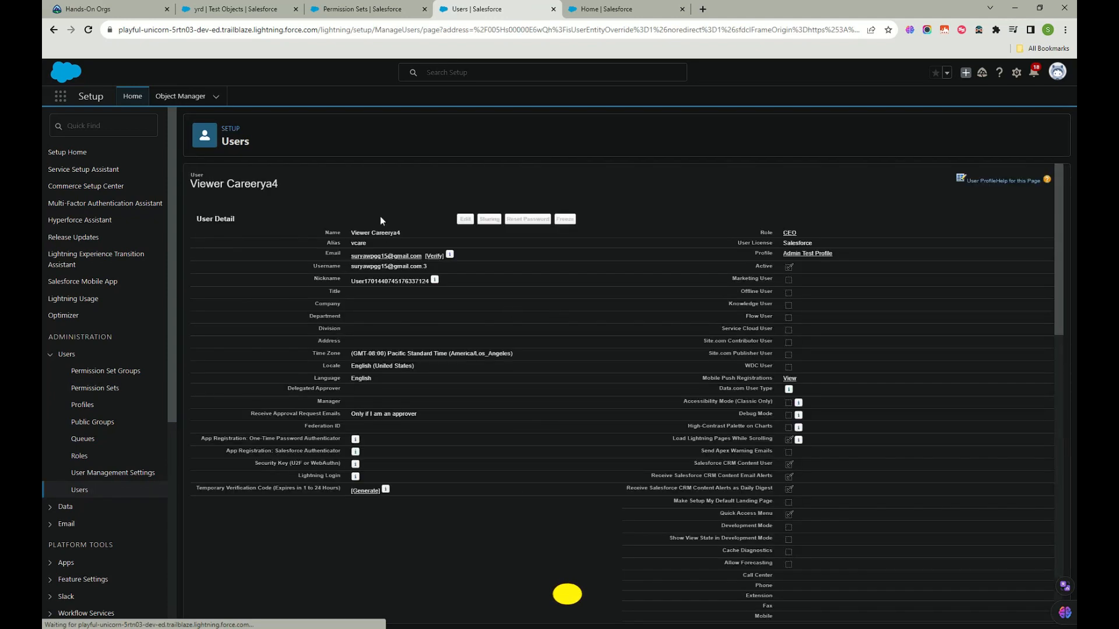
Step: Refresh the TEst permission set forCases assignments list and compare it with the CEO user's record
mouse_move(258, 201)
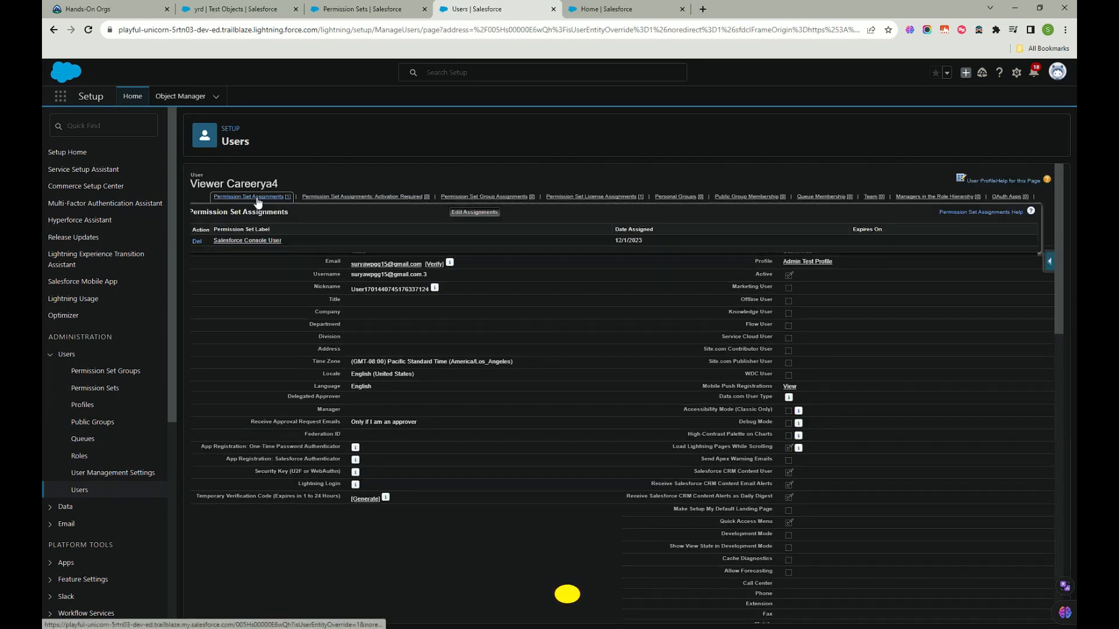
left_click(390, 9)
left_click(88, 29)
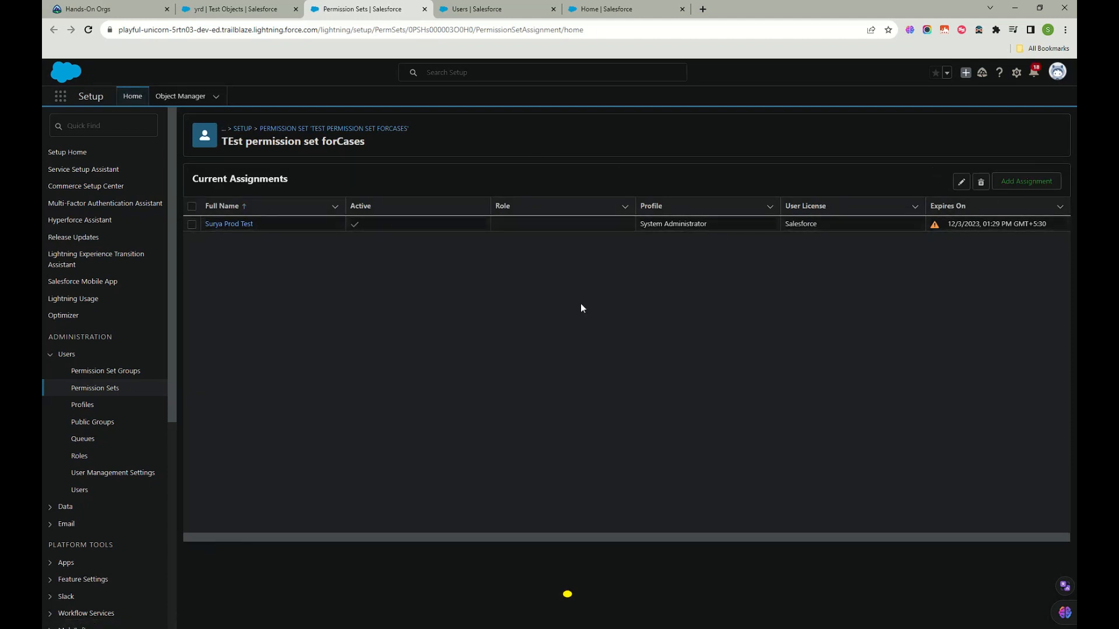
left_click(482, 10)
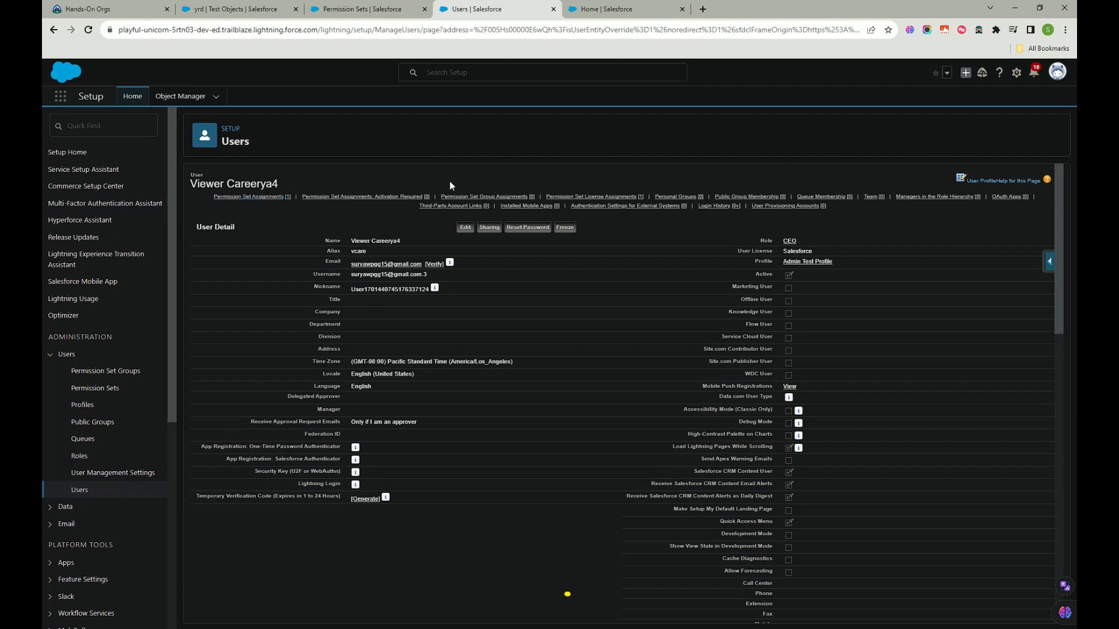
left_click(373, 12)
left_click(488, 10)
left_click(374, 14)
left_click(505, 10)
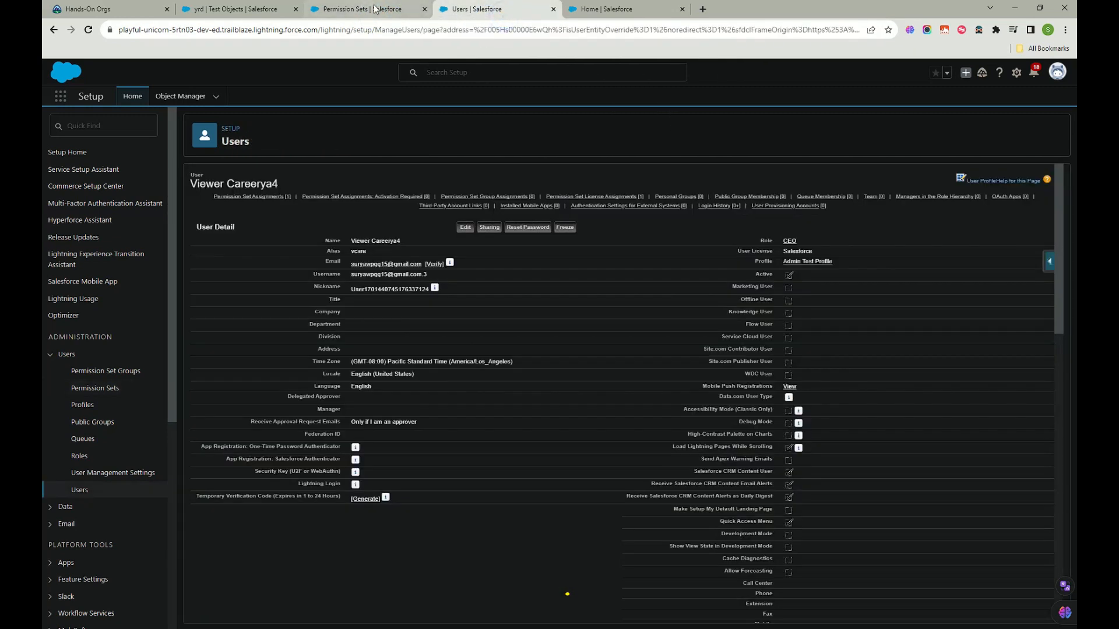
left_click(374, 15)
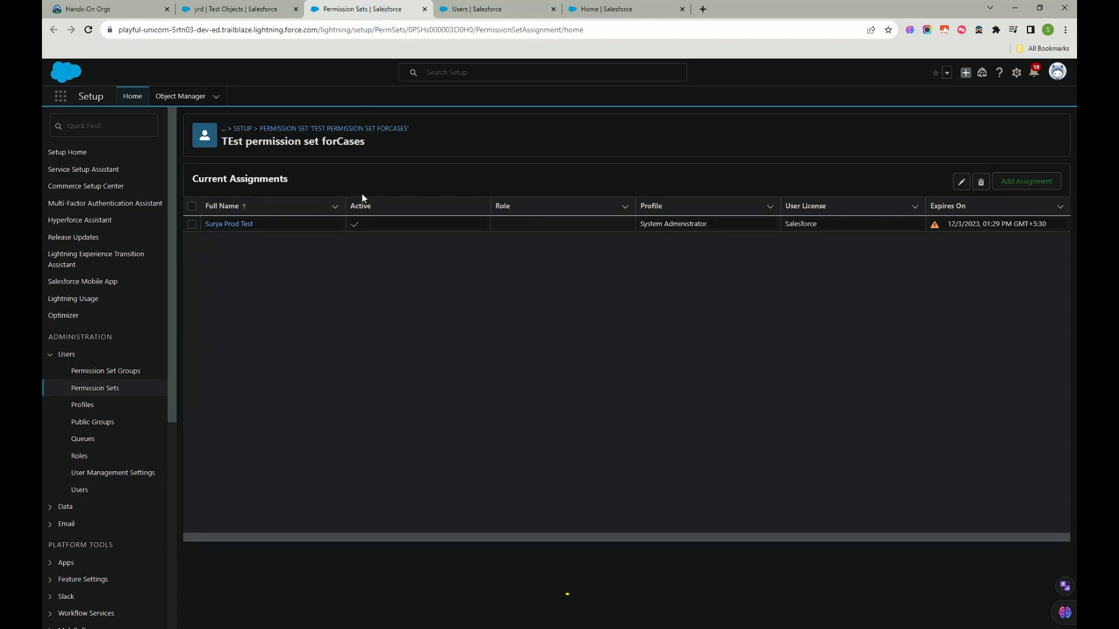
left_click(485, 11)
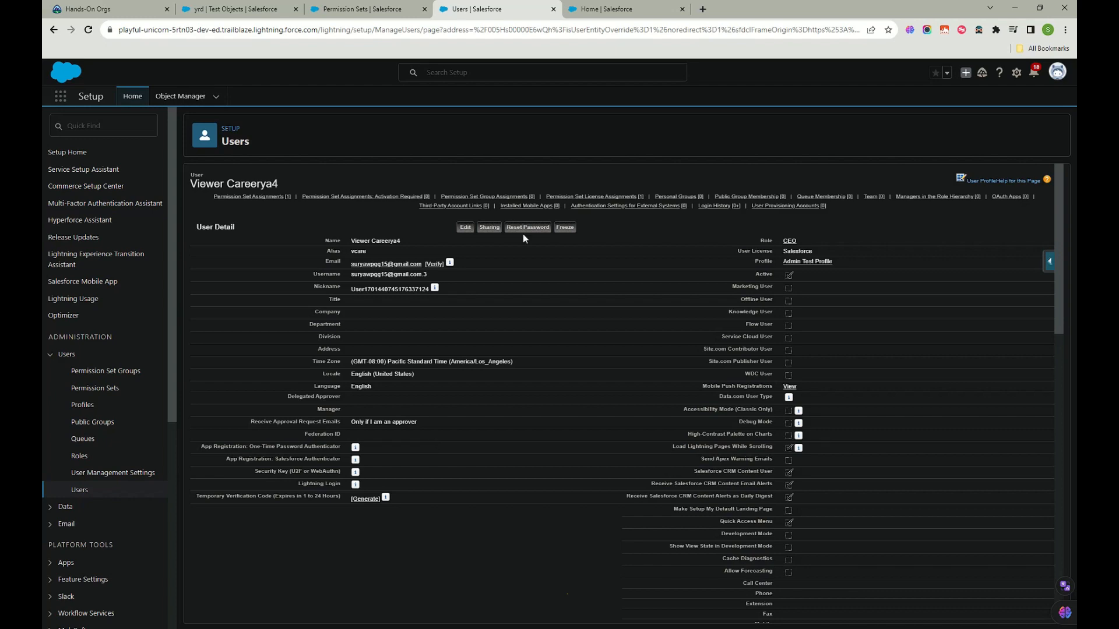
Step: Scroll the CEO user's record to Permission Set Assignments, showing Salesforce Console User assigned 12/1/2023
scroll(314, 417, "down", 15)
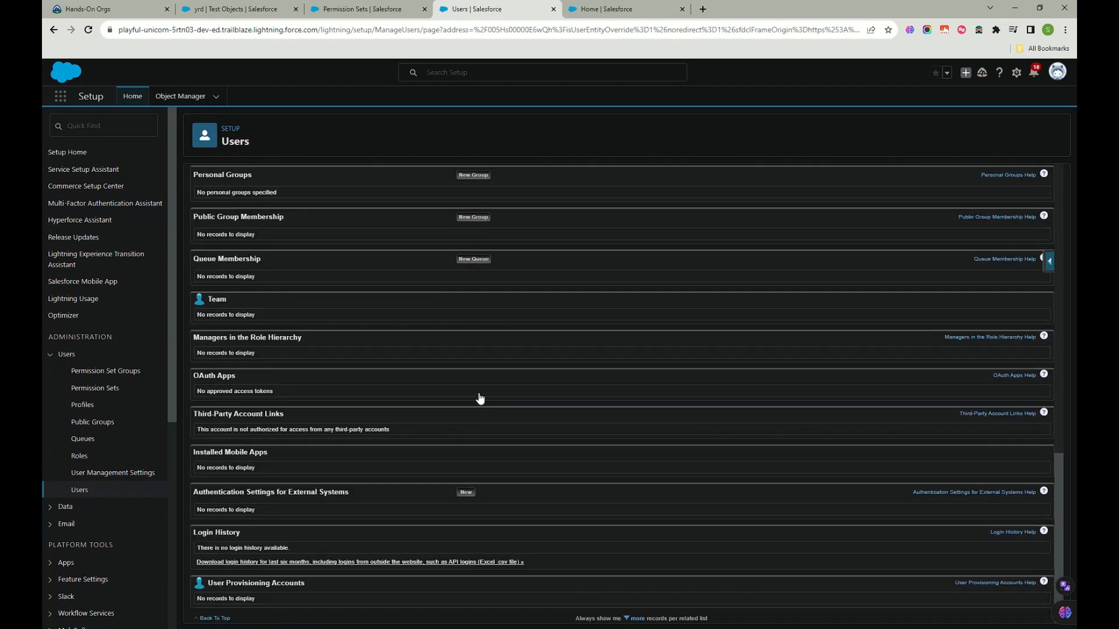
scroll(477, 481, "up", 15)
scroll(477, 479, "down", 5)
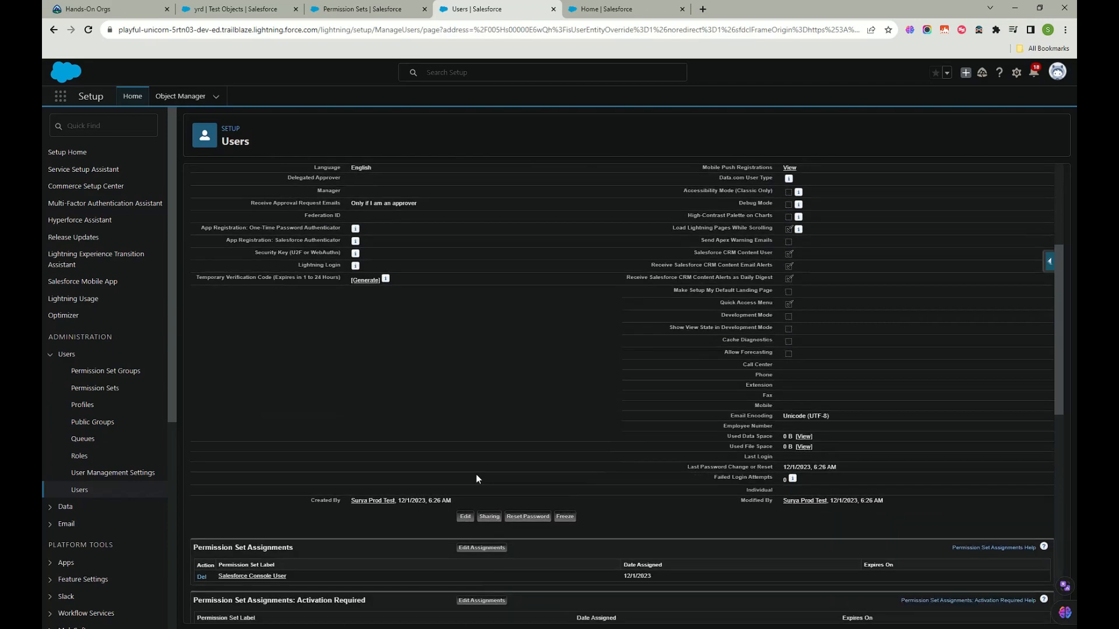
scroll(477, 477, "down", 10)
scroll(477, 475, "up", 8)
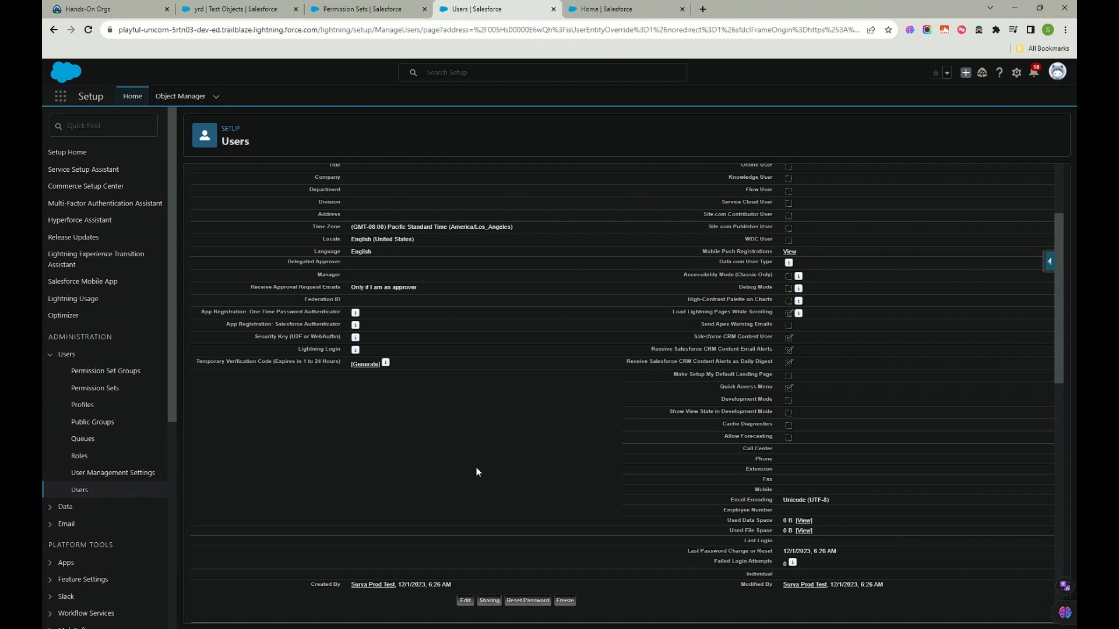
scroll(477, 468, "down", 6)
scroll(477, 468, "down", 3)
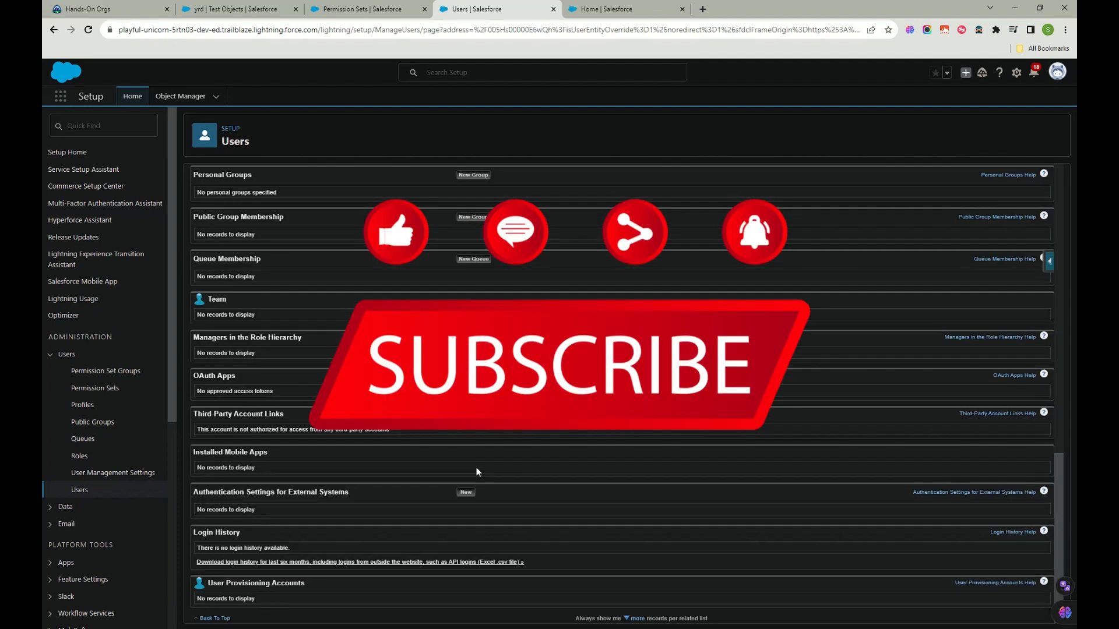
scroll(477, 468, "up", 10)
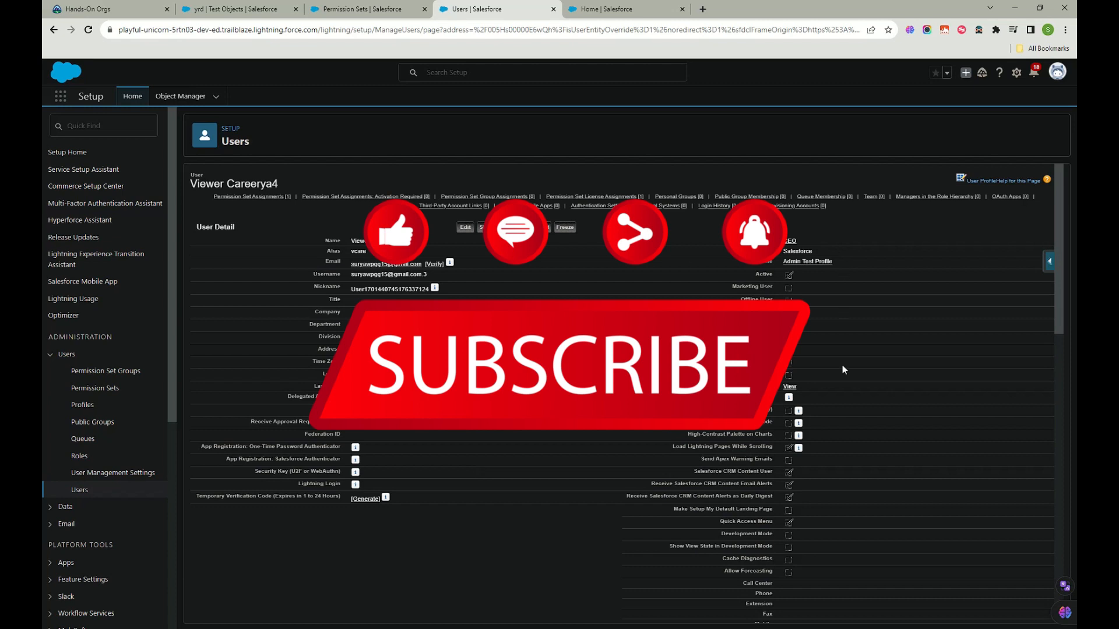